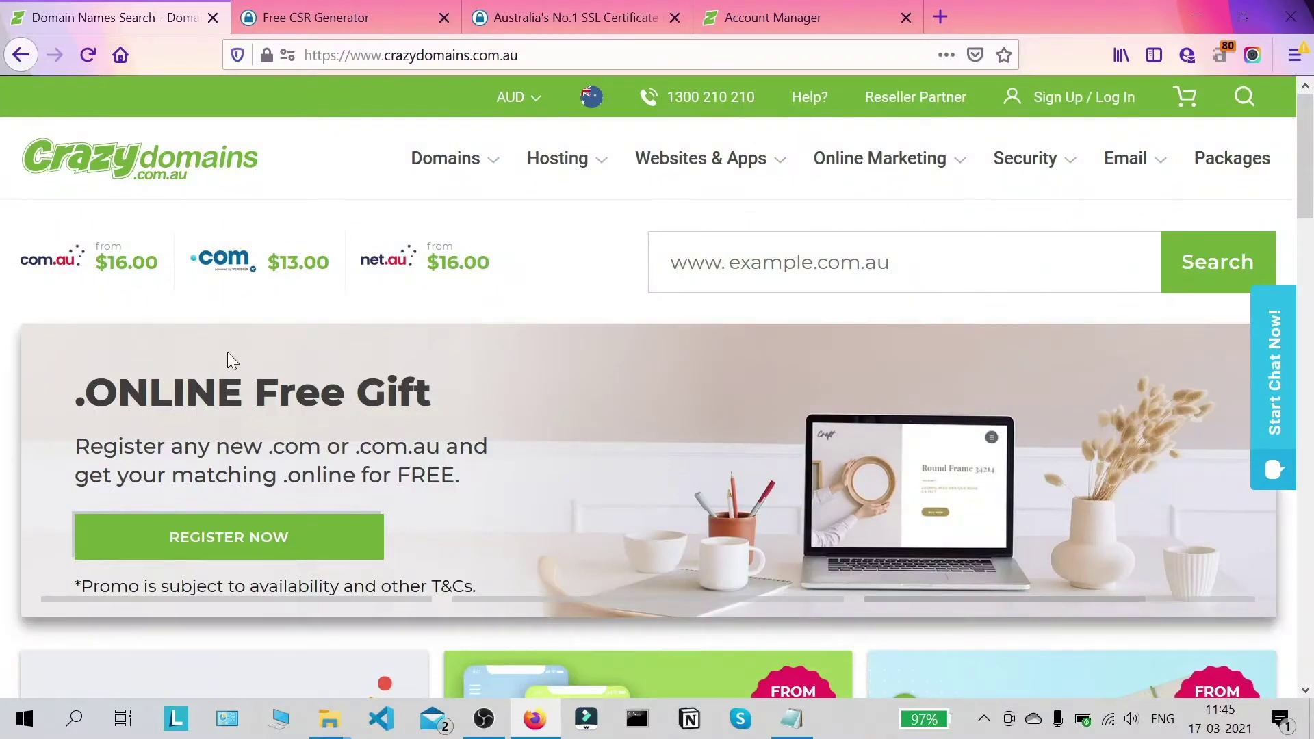
Step: Switch to the Free CSR Generator tab and scroll to the empty CN - Common Name field
{"action": "scroll", "coordinate": [23, 308], "scroll_direction": "down", "scroll_amount": 3}
{"action": "scroll", "coordinate": [4, 476], "scroll_direction": "up", "scroll_amount": 1}
{"action": "scroll", "coordinate": [4, 476], "scroll_direction": "up", "scroll_amount": 2}
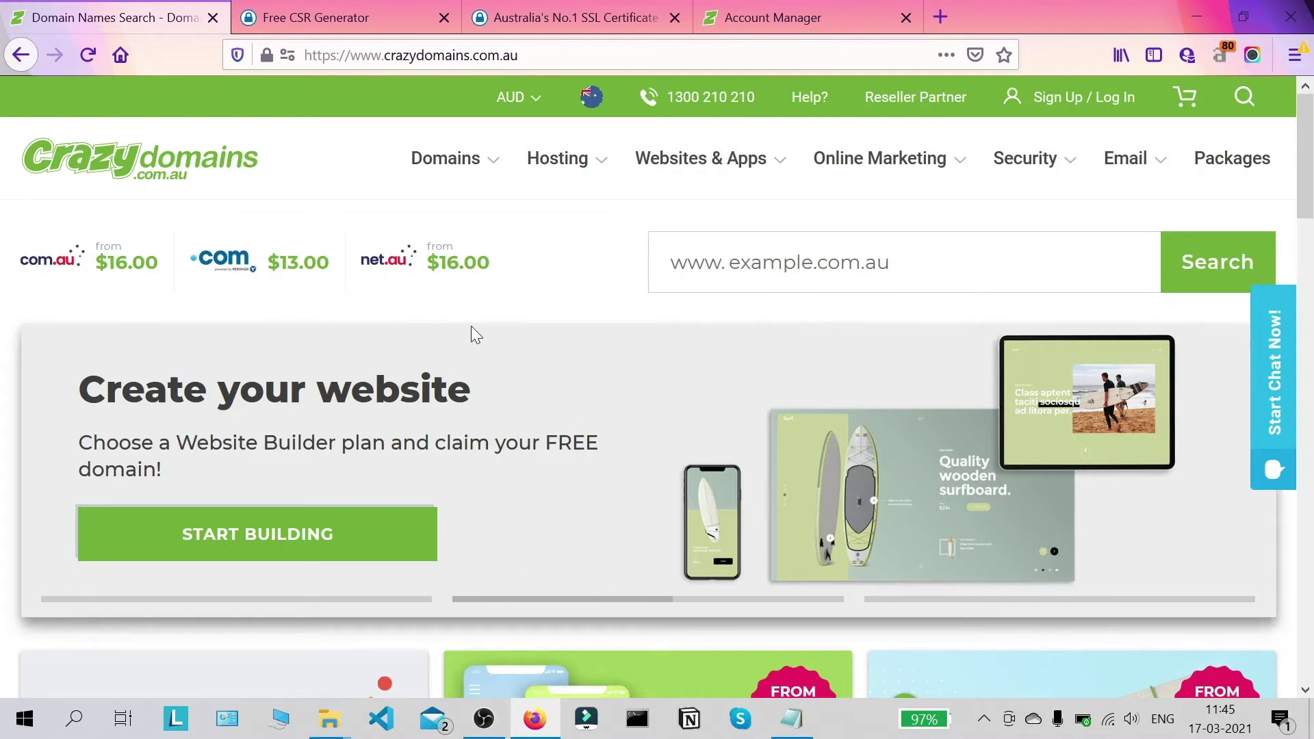
{"action": "scroll", "coordinate": [455, 285], "scroll_direction": "down", "scroll_amount": 2}
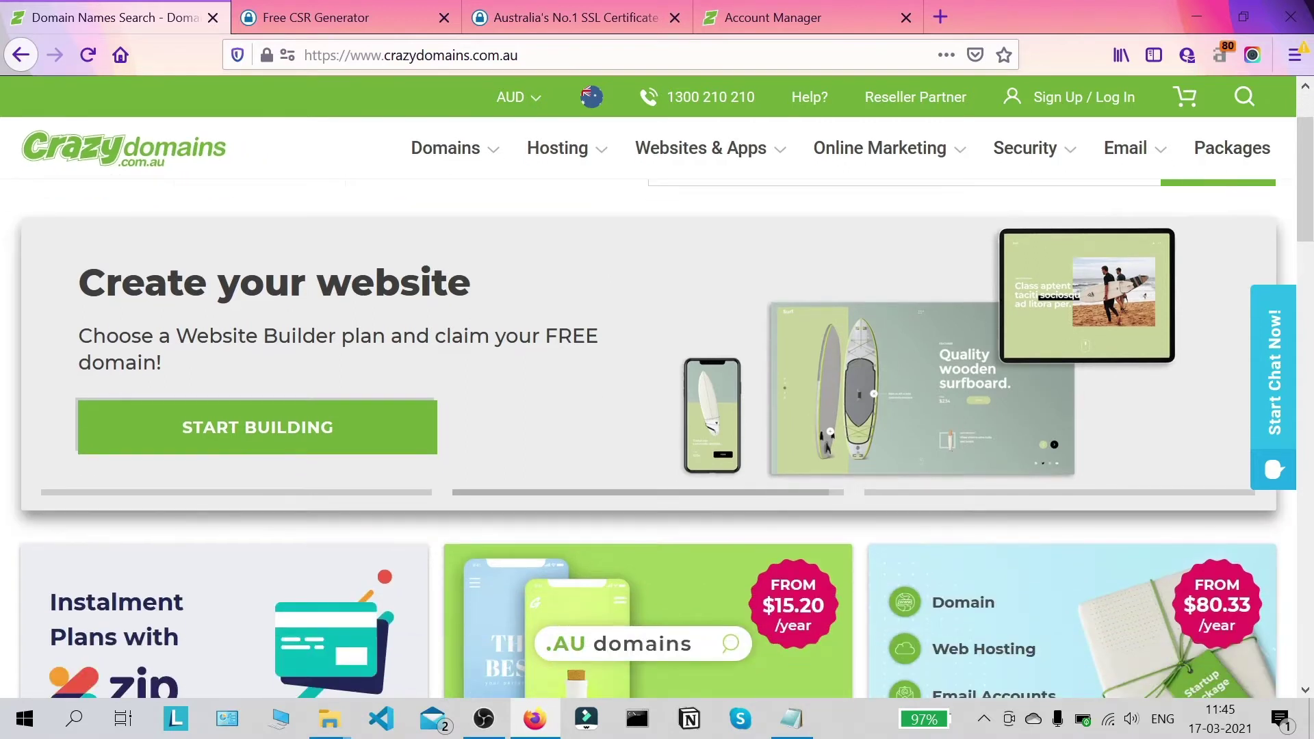
{"action": "scroll", "coordinate": [287, 353], "scroll_direction": "up", "scroll_amount": 2}
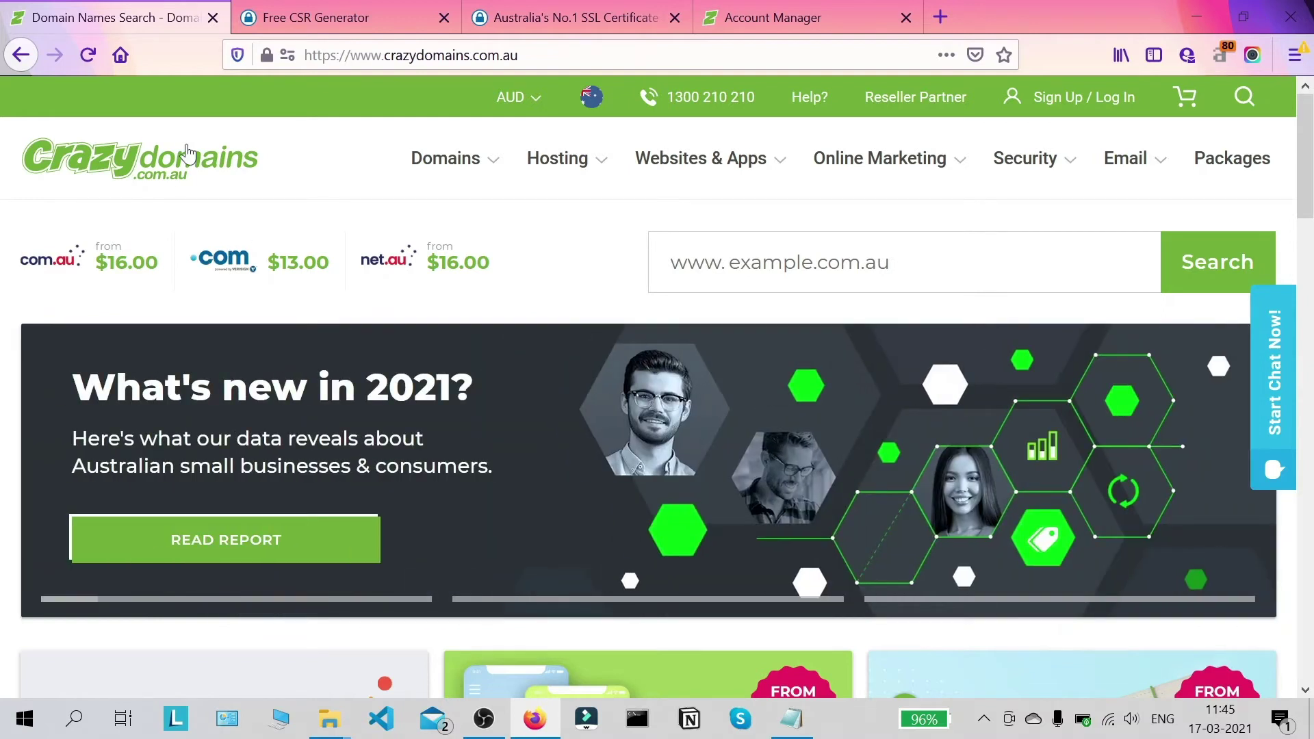
{"action": "left_click", "coordinate": [281, 19]}
{"action": "scroll", "coordinate": [354, 132], "scroll_direction": "down", "scroll_amount": 3}
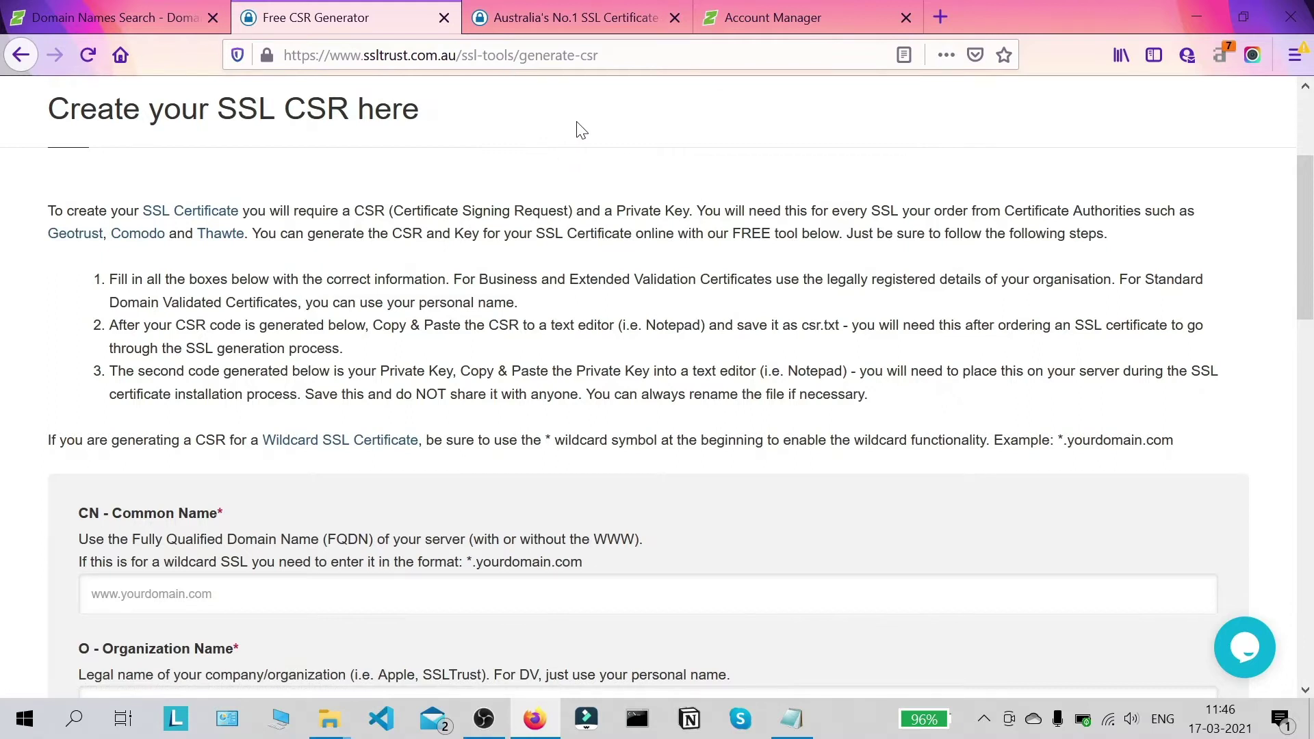
{"action": "scroll", "coordinate": [597, 231], "scroll_direction": "up", "scroll_amount": 3}
{"action": "scroll", "coordinate": [597, 232], "scroll_direction": "down", "scroll_amount": 3}
{"action": "scroll", "coordinate": [657, 388], "scroll_direction": "up", "scroll_amount": 3}
{"action": "scroll", "coordinate": [657, 388], "scroll_direction": "down", "scroll_amount": 3}
{"action": "scroll", "coordinate": [525, 278], "scroll_direction": "down", "scroll_amount": 3}
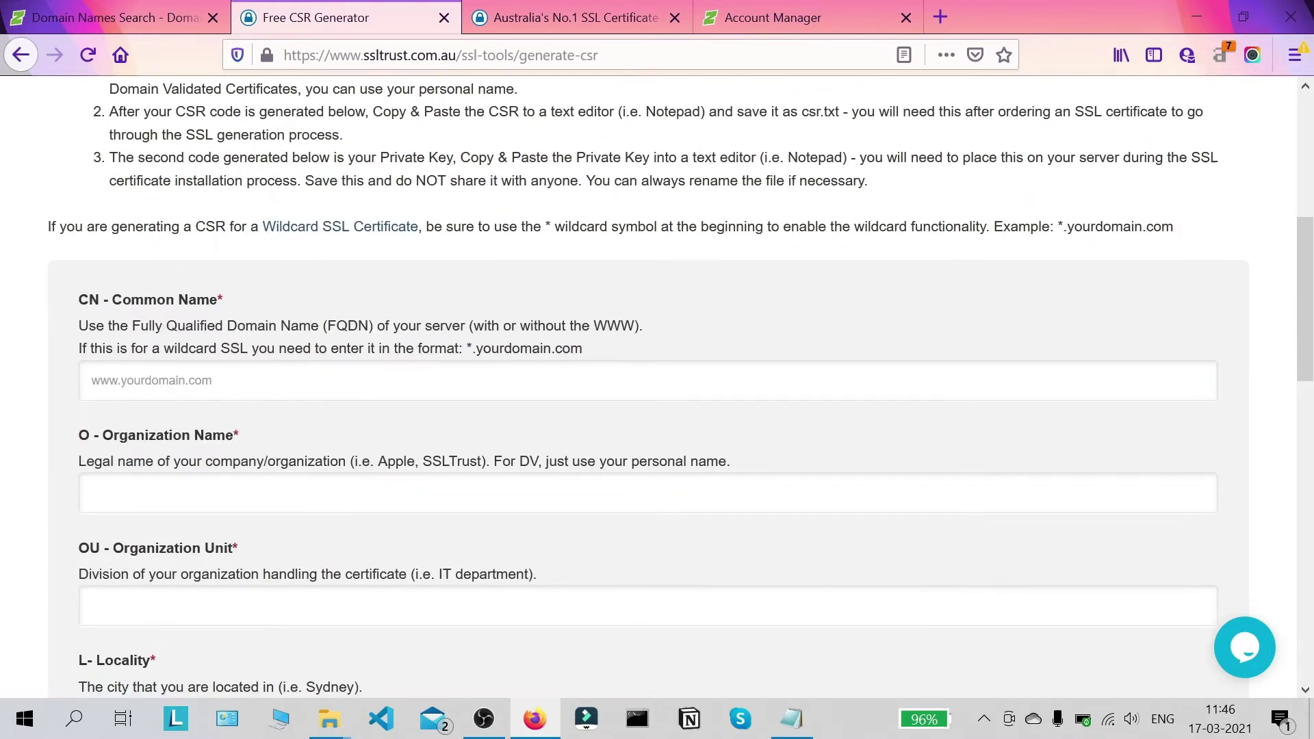
{"action": "scroll", "coordinate": [522, 272], "scroll_direction": "down", "scroll_amount": 2}
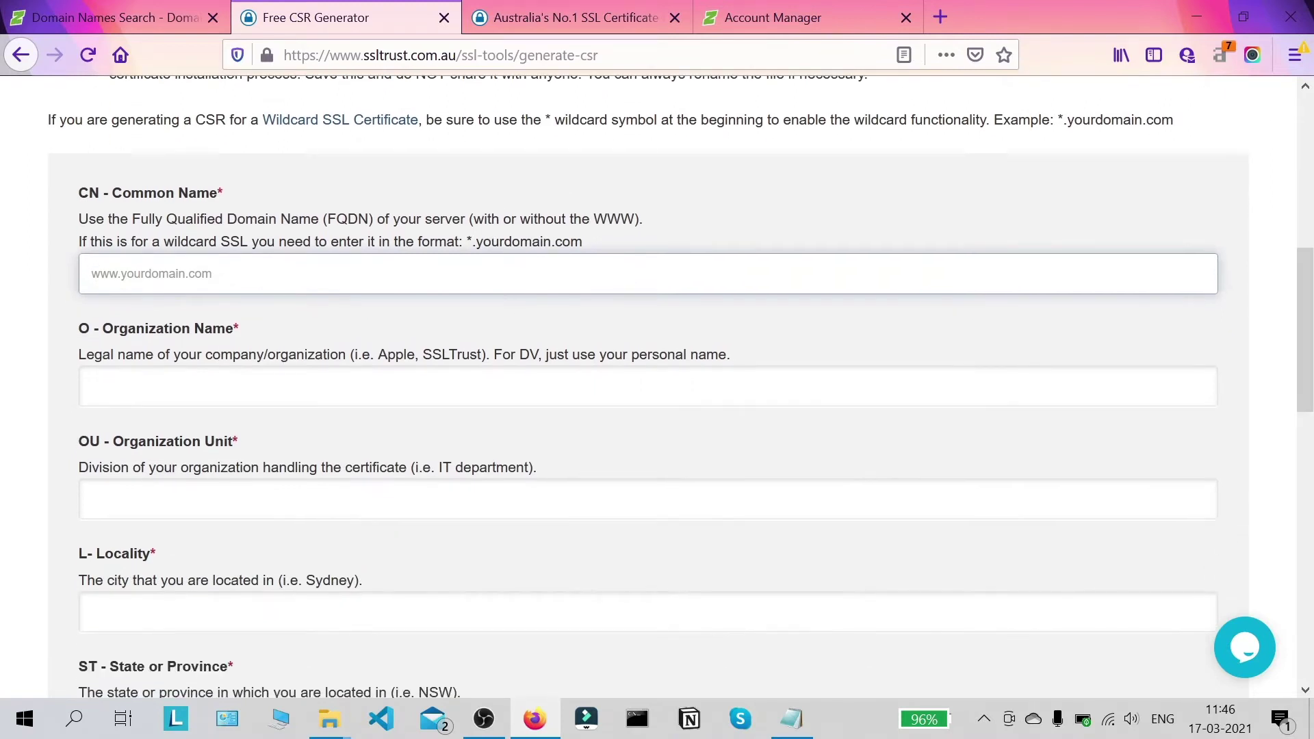
{"action": "type", "text": "w"}
{"action": "key", "text": "BackSpace"}
{"action": "type", "text": "ww"}
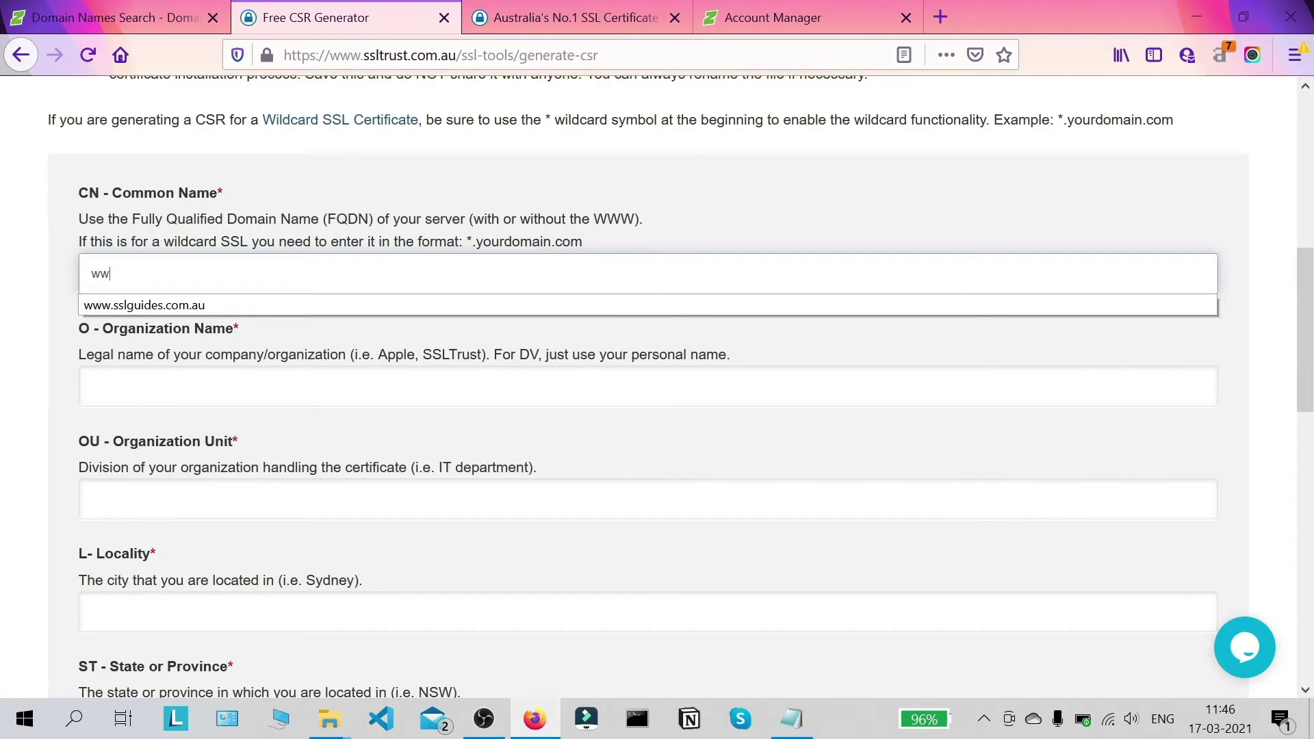
{"action": "key", "text": "Down"}
{"action": "key", "text": "Return"}
{"action": "scroll", "coordinate": [228, 249], "scroll_direction": "down", "scroll_amount": 2}
{"action": "key", "text": "Tab"}
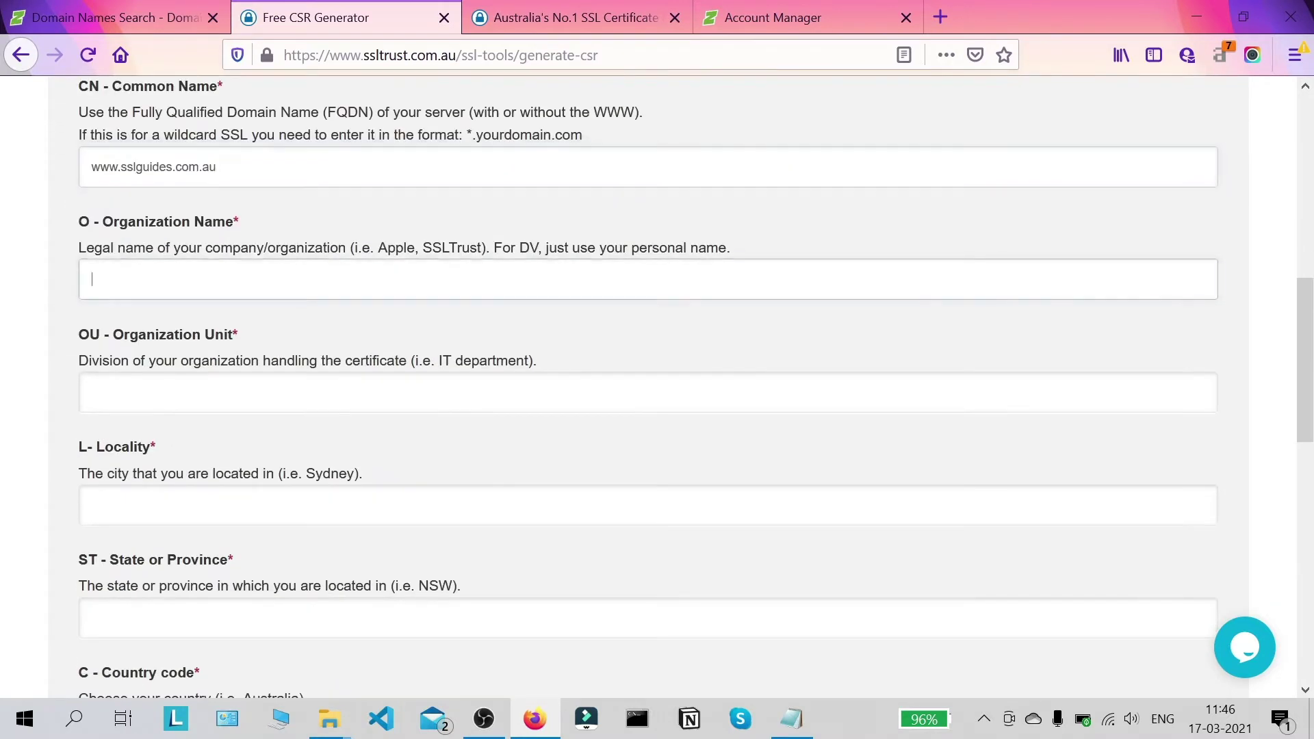
{"action": "type", "text": "SSLTru"}
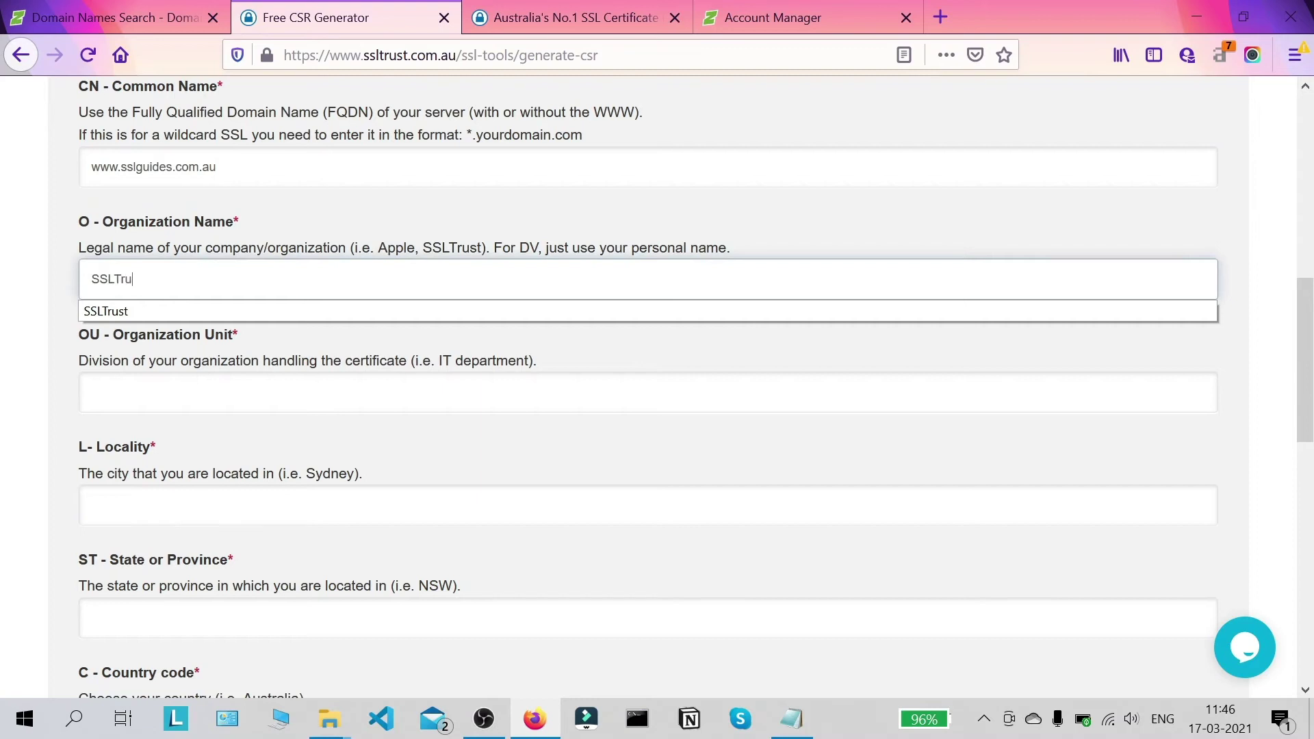
{"action": "type", "text": "st"}
{"action": "key", "text": "Tab"}
{"action": "scroll", "coordinate": [294, 225], "scroll_direction": "down", "scroll_amount": 2}
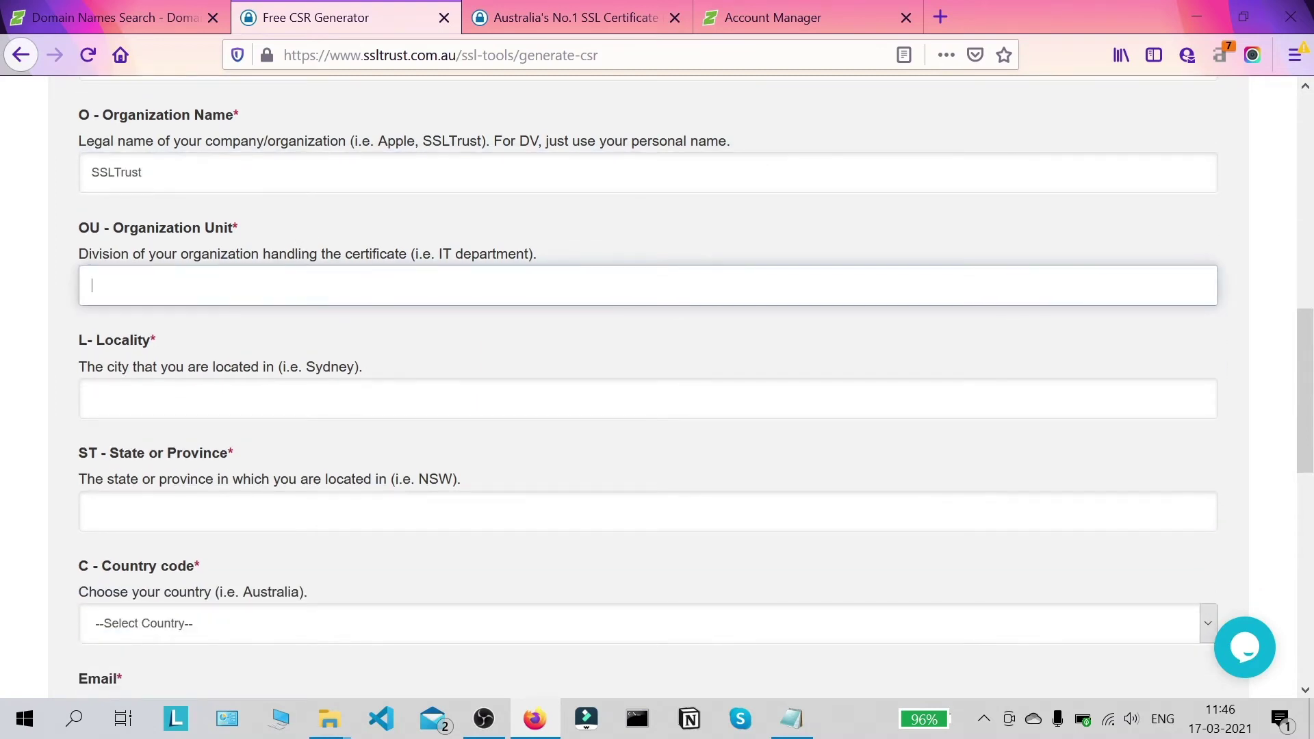
{"action": "type", "text": "I"}
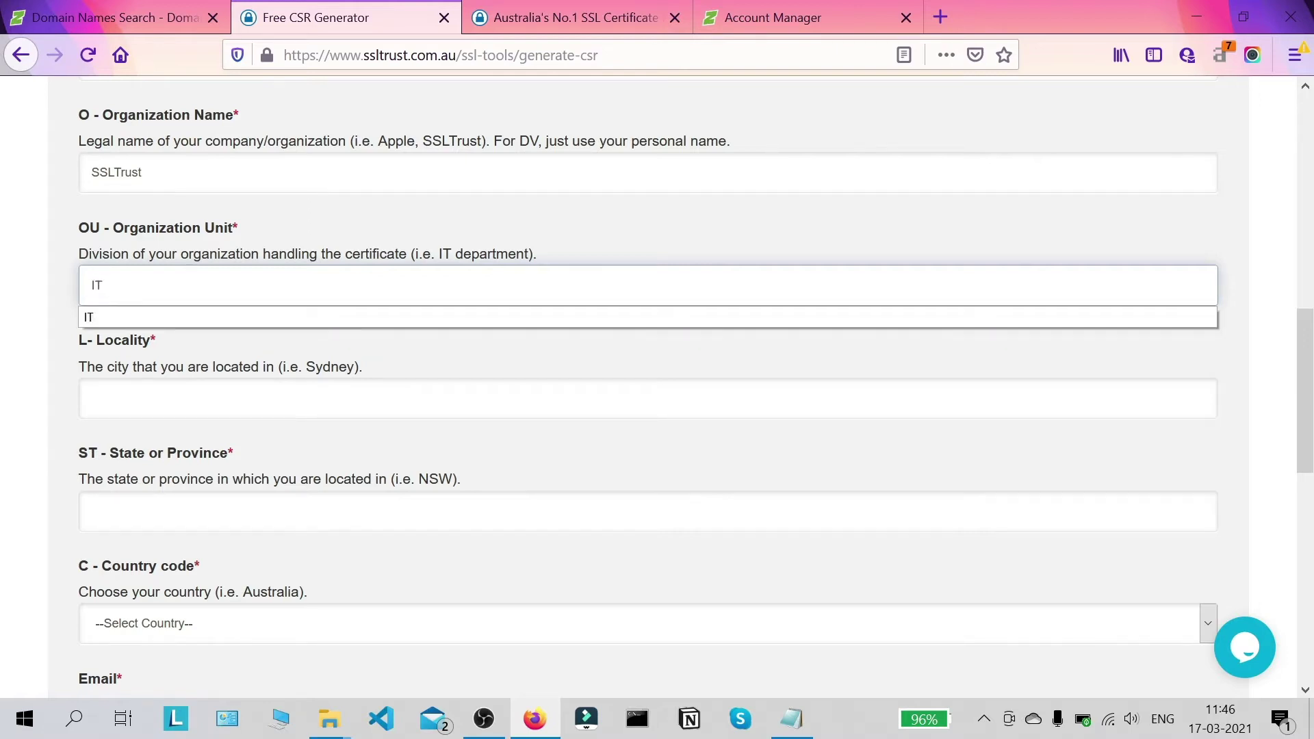
{"action": "type", "text": "T"}
Step: Enter locality Sydney and state NSW, and set the country to Australia
{"action": "key", "text": "Tab"}
{"action": "scroll", "coordinate": [285, 360], "scroll_direction": "down", "scroll_amount": 2}
{"action": "scroll", "coordinate": [285, 361], "scroll_direction": "up", "scroll_amount": 2}
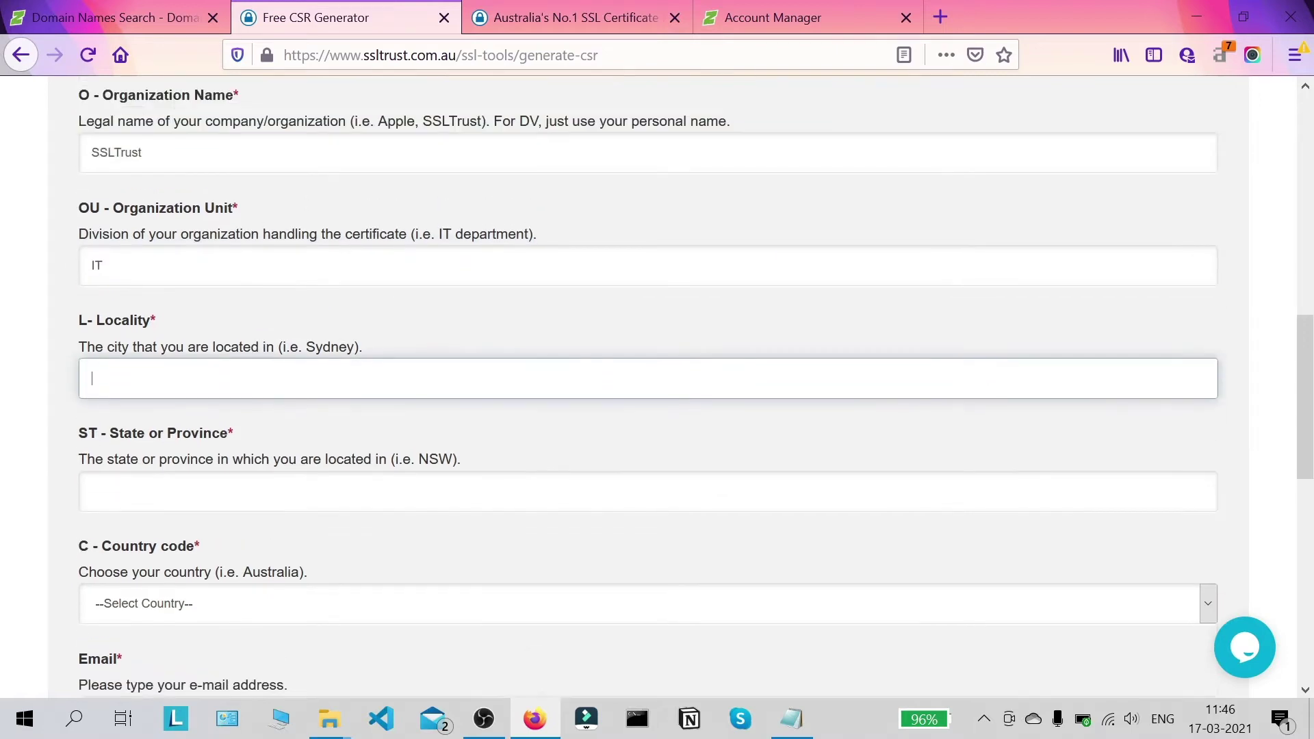
{"action": "type", "text": "Sydn"}
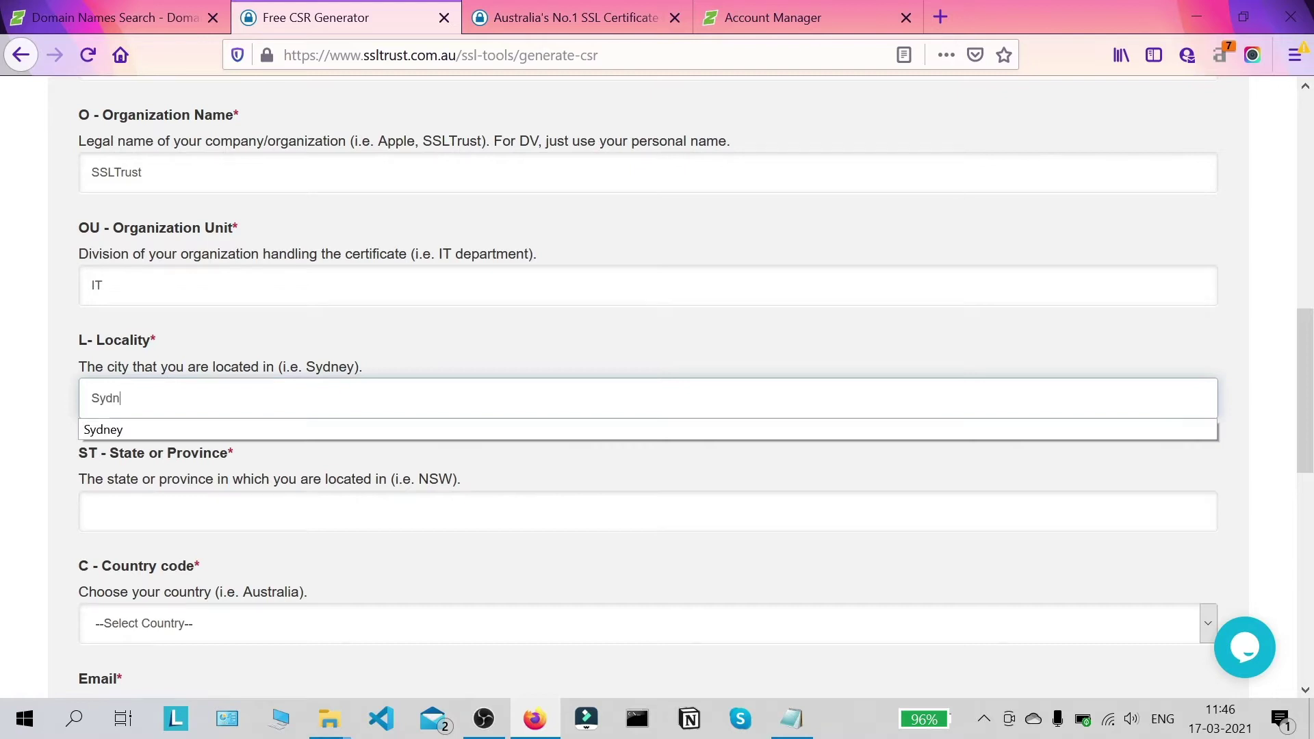
{"action": "type", "text": "ey"}
{"action": "key", "text": "Tab"}
{"action": "type", "text": "NS"}
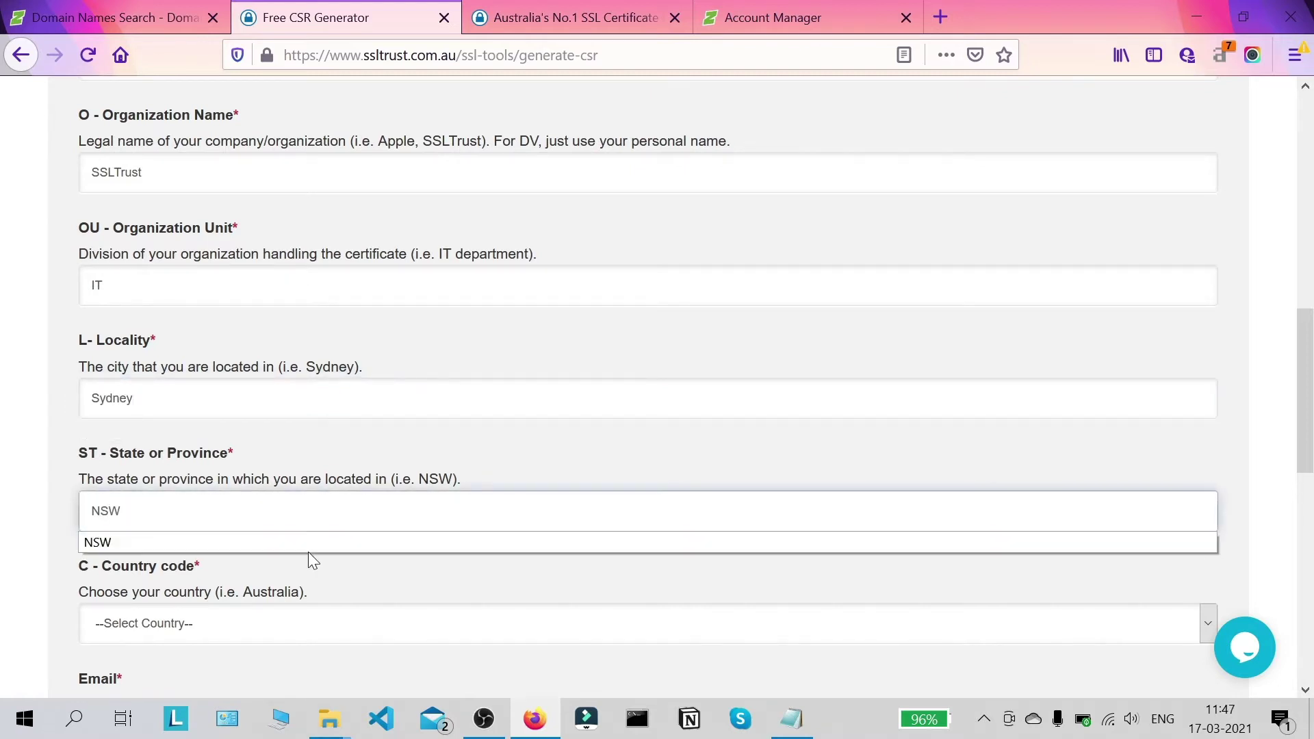
{"action": "scroll", "coordinate": [309, 551], "scroll_direction": "down", "scroll_amount": 3}
{"action": "scroll", "coordinate": [255, 511], "scroll_direction": "down", "scroll_amount": 3}
{"action": "left_click", "coordinate": [253, 417]}
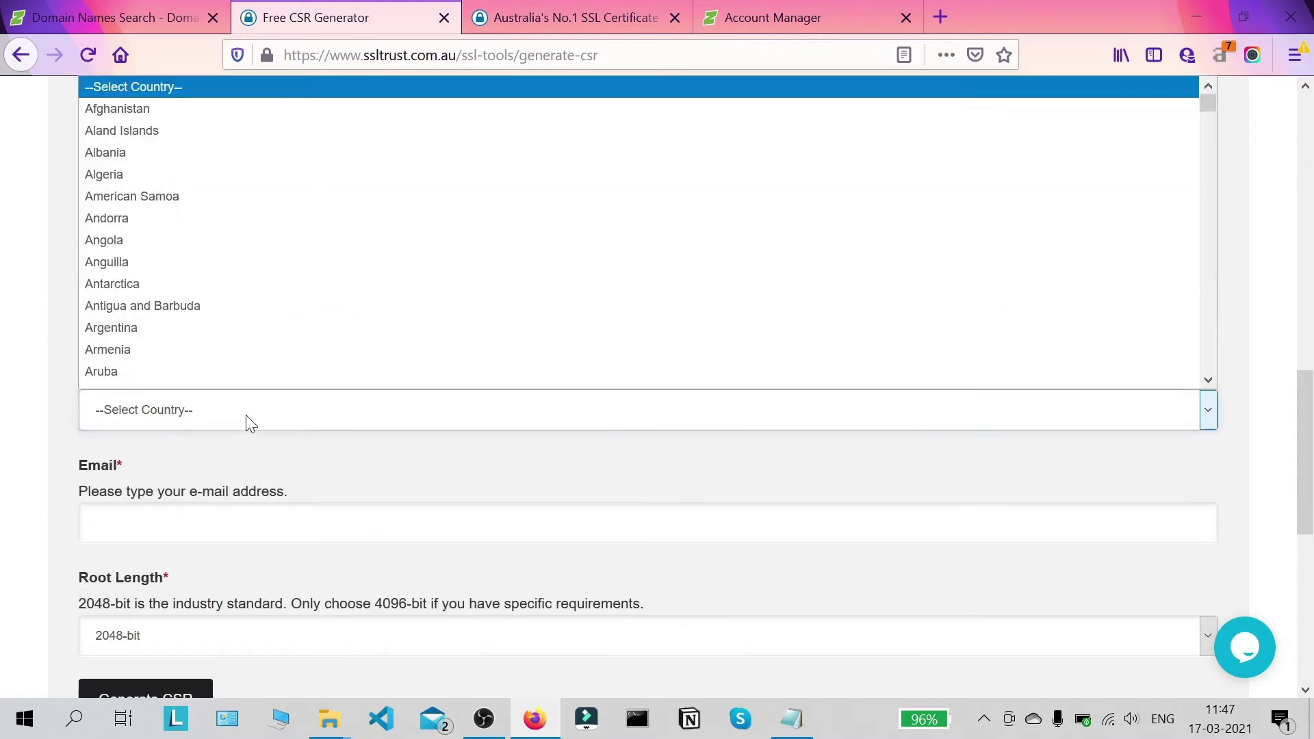
{"action": "scroll", "coordinate": [205, 304], "scroll_direction": "down", "scroll_amount": 1}
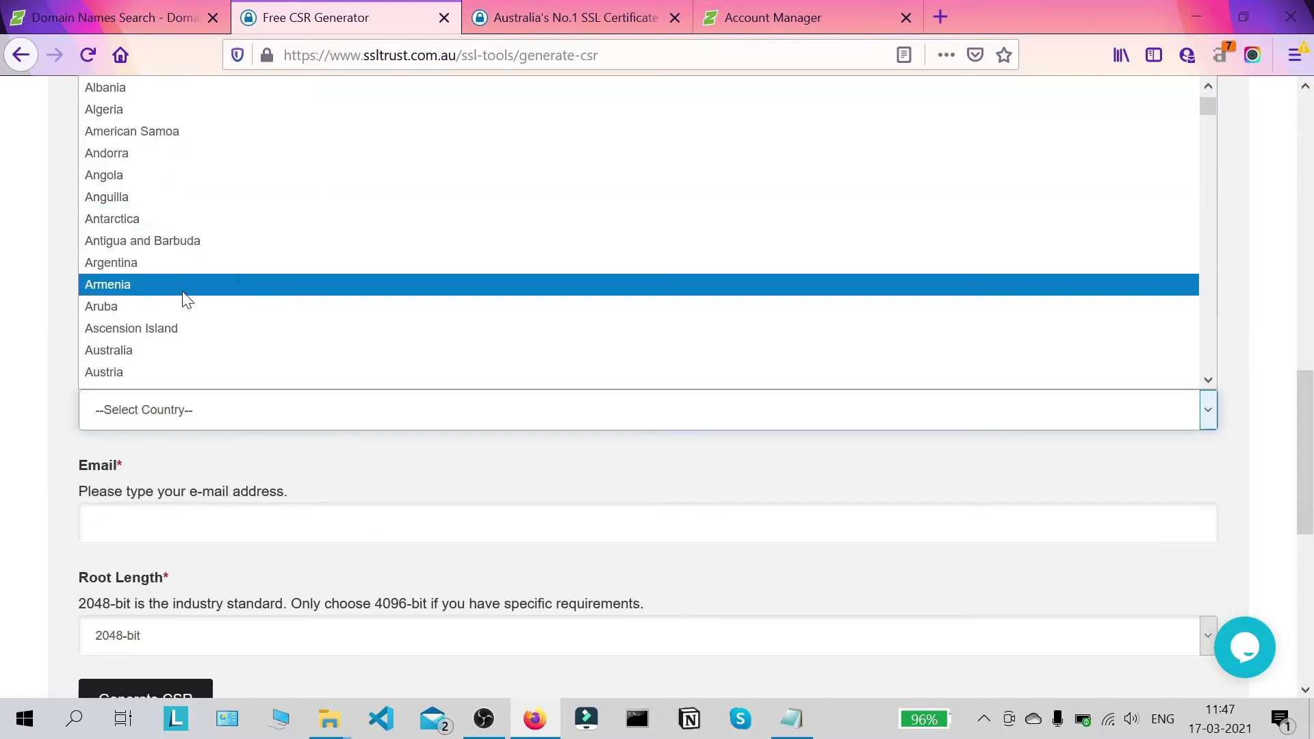
{"action": "left_click", "coordinate": [155, 351]}
{"action": "scroll", "coordinate": [3, 416], "scroll_direction": "down", "scroll_amount": 3}
Step: Fill in the contact e-mail address from the saved suggestion
{"action": "left_click", "coordinate": [648, 309]}
{"action": "type", "text": "ssl"}
{"action": "key", "text": "Down"}
{"action": "key", "text": "Return"}
{"action": "scroll", "coordinate": [240, 264], "scroll_direction": "down", "scroll_amount": 2}
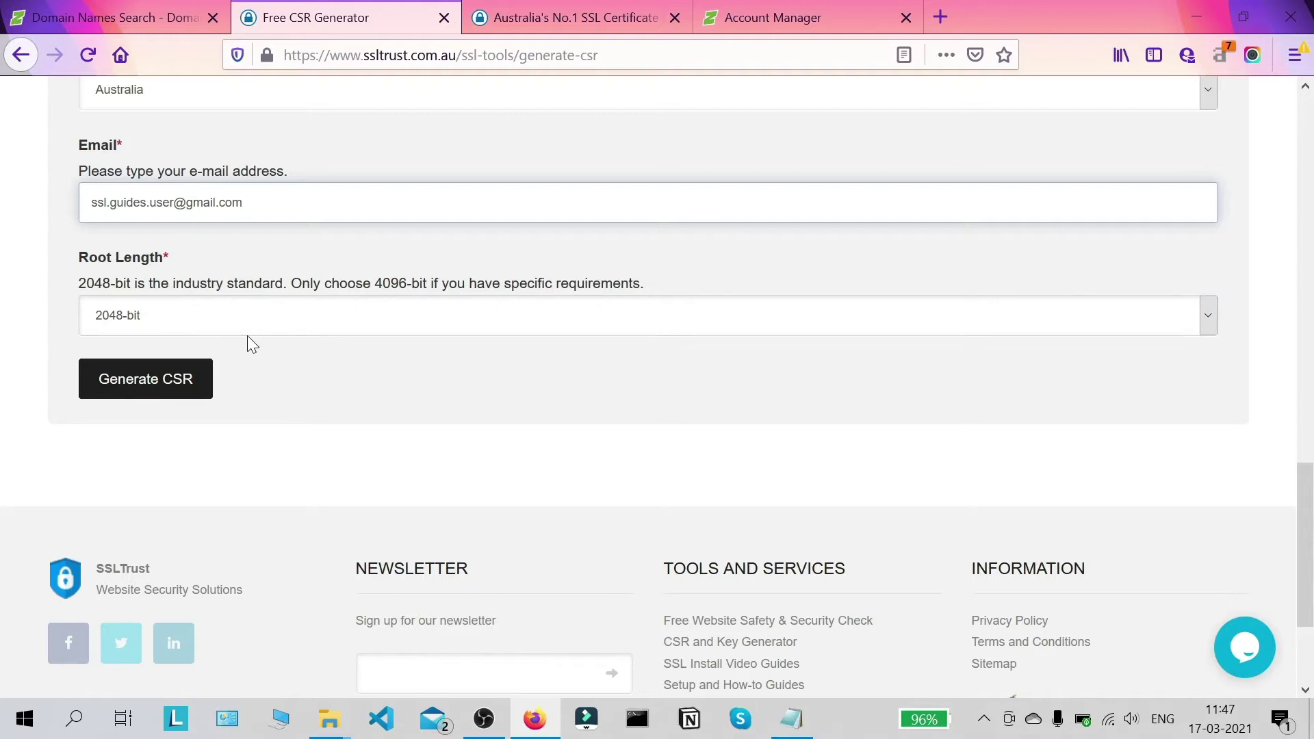
{"action": "scroll", "coordinate": [249, 342], "scroll_direction": "down", "scroll_amount": 2}
Step: Generate the private key and CSR from the completed form
{"action": "left_click", "coordinate": [185, 283]}
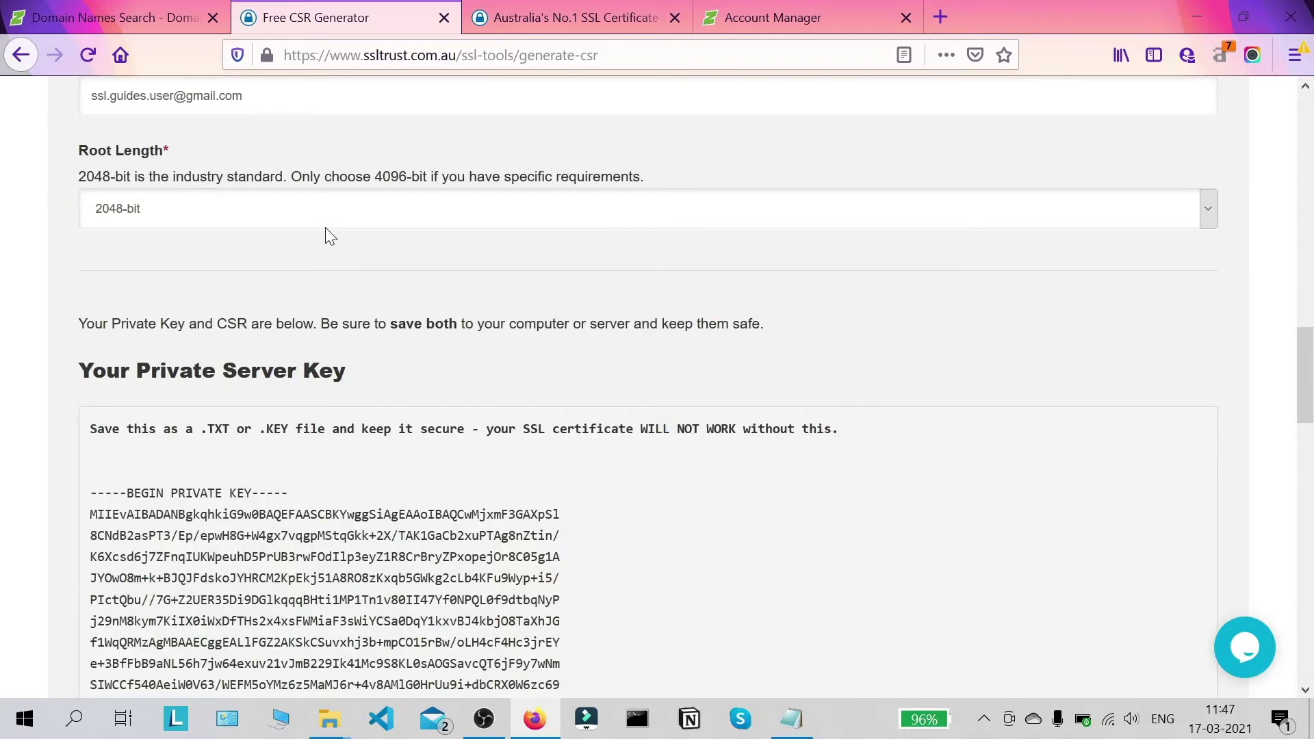
{"action": "scroll", "coordinate": [346, 227], "scroll_direction": "down", "scroll_amount": 2}
{"action": "scroll", "coordinate": [487, 258], "scroll_direction": "down", "scroll_amount": 20}
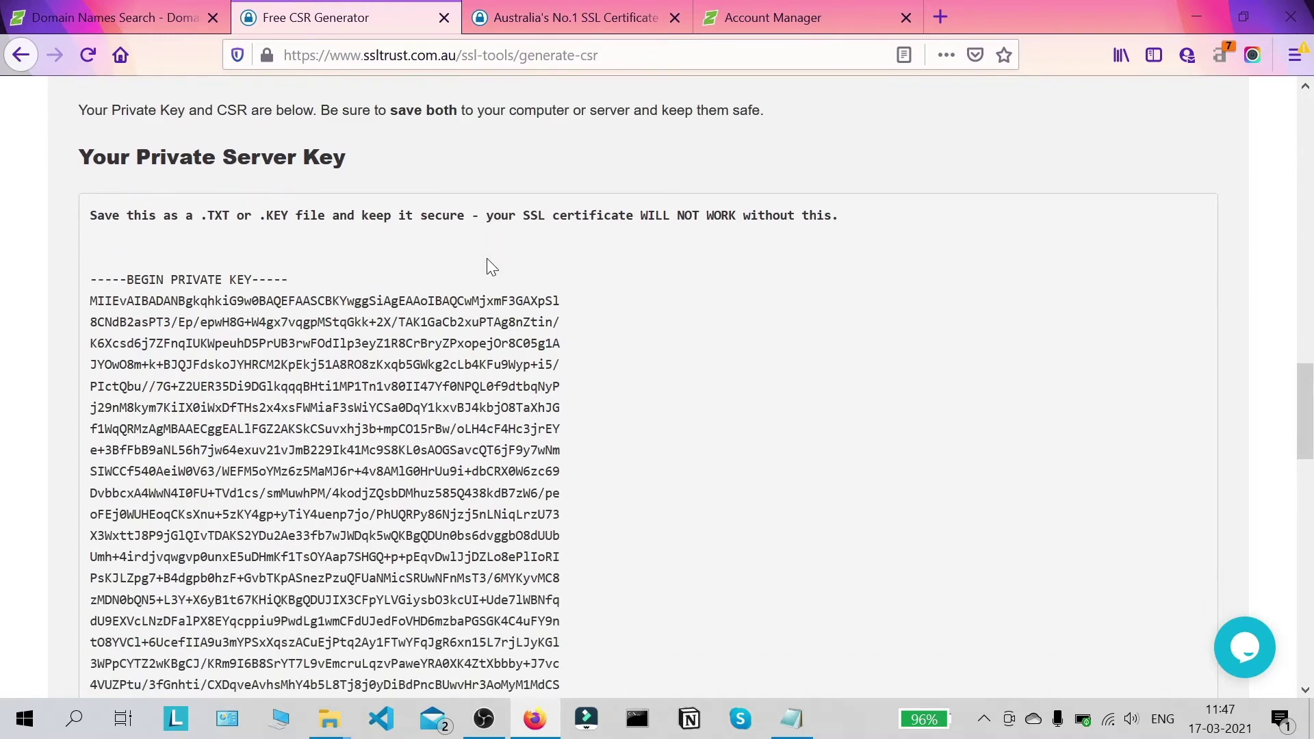
{"action": "scroll", "coordinate": [478, 265], "scroll_direction": "up", "scroll_amount": 20}
Step: Copy the generated private key and bring up the ssl info notes
{"action": "left_click_drag", "start_coordinate": [90, 280], "coordinate": [305, 536]}
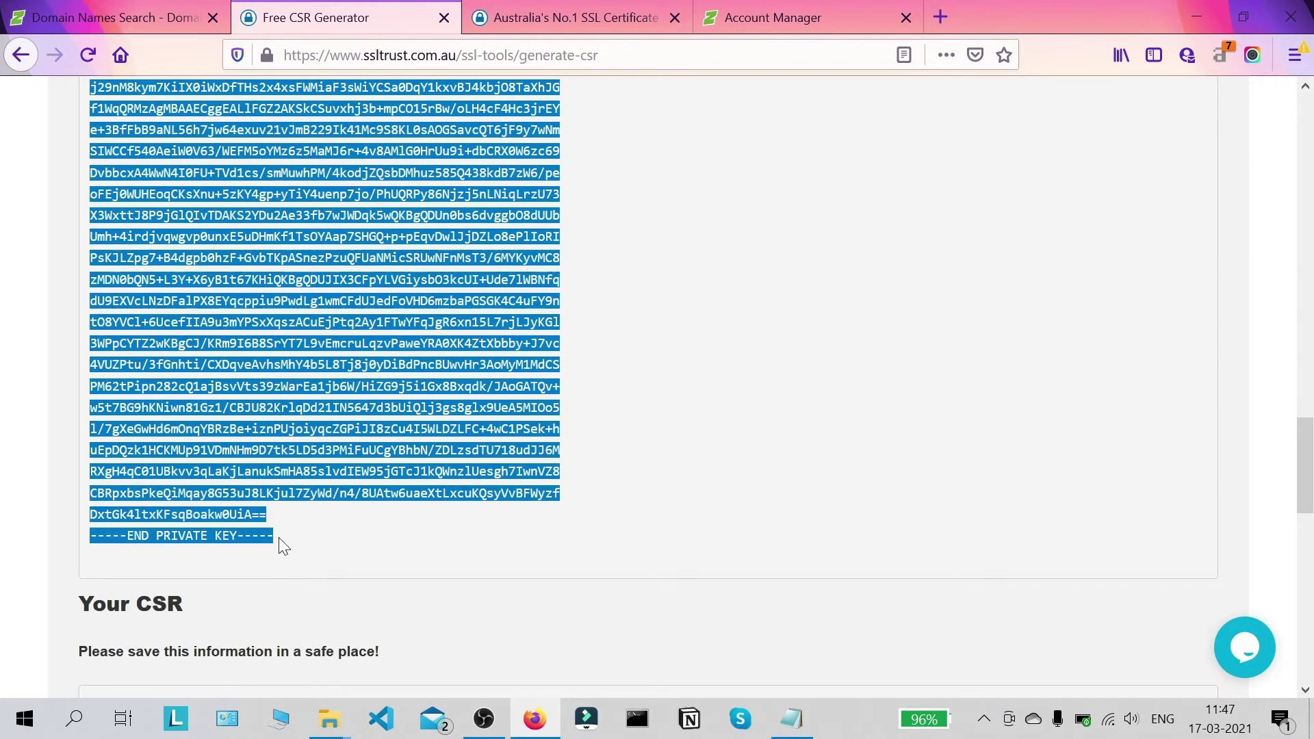
{"action": "right_click", "coordinate": [274, 245]}
{"action": "left_click", "coordinate": [309, 262]}
{"action": "left_click", "coordinate": [779, 714]}
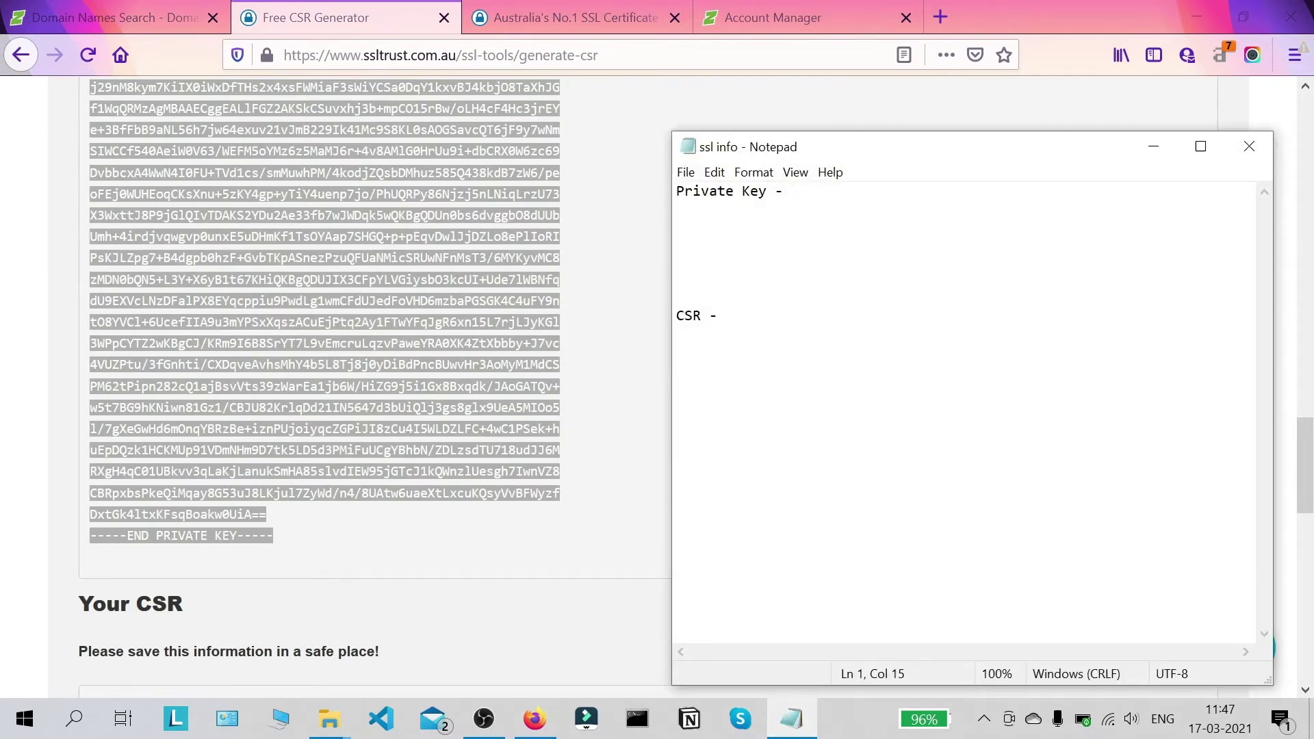
Step: Paste the private key under the 'Private Key -' heading in the notes
{"action": "key", "text": "Return"}
{"action": "key", "text": "Return"}
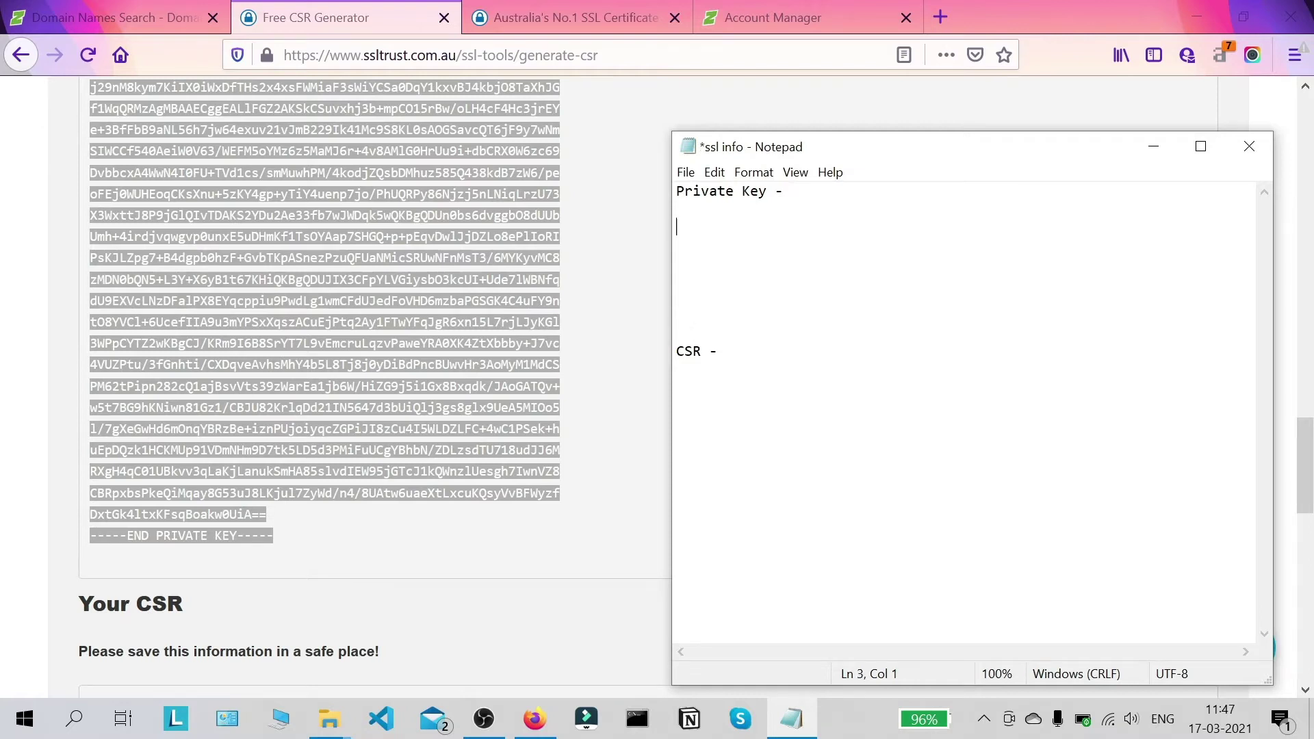
{"action": "key", "text": "ctrl+v"}
{"action": "scroll", "coordinate": [965, 410], "scroll_direction": "up", "scroll_amount": 3}
{"action": "scroll", "coordinate": [965, 410], "scroll_direction": "down", "scroll_amount": 4}
{"action": "scroll", "coordinate": [965, 411], "scroll_direction": "up", "scroll_amount": 1}
Step: Copy the full CSR from the generator page and paste it under a 'CSR -' heading
{"action": "left_click", "coordinate": [3, 335]}
{"action": "scroll", "coordinate": [298, 309], "scroll_direction": "down", "scroll_amount": 2}
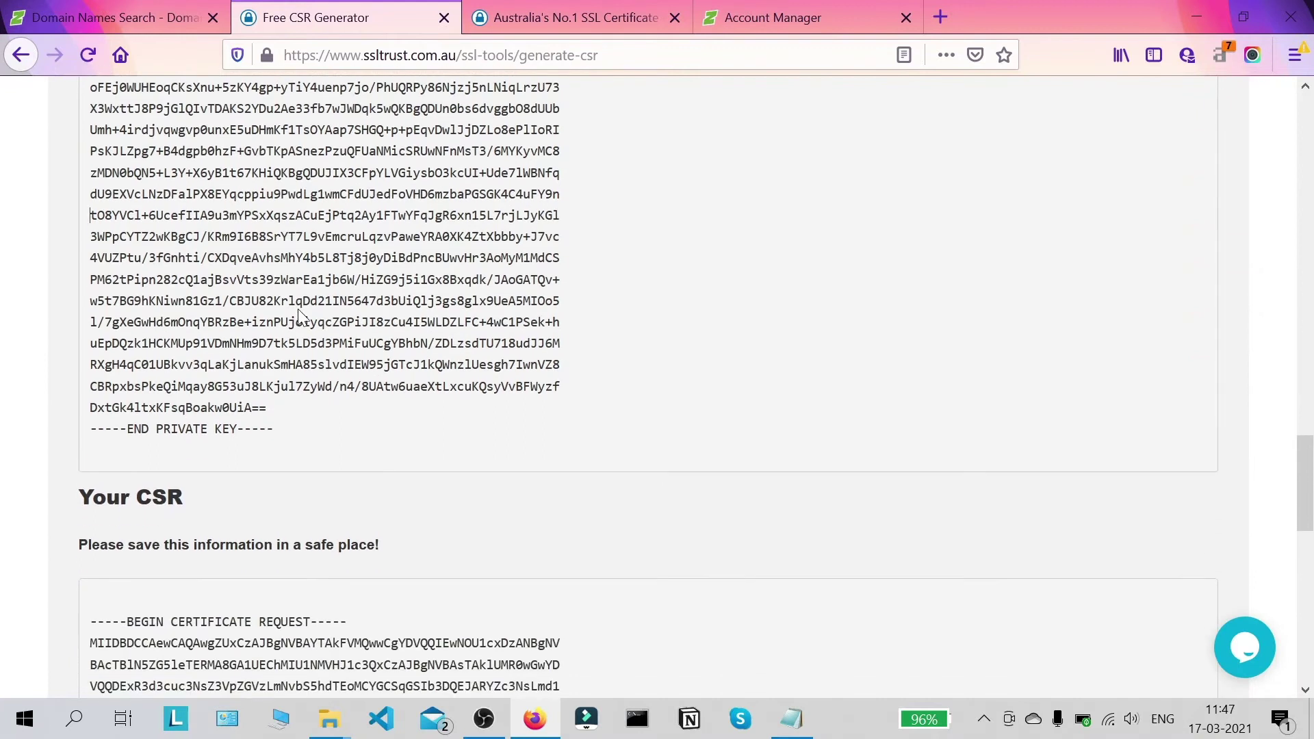
{"action": "scroll", "coordinate": [432, 231], "scroll_direction": "down", "scroll_amount": 3}
{"action": "scroll", "coordinate": [433, 231], "scroll_direction": "down", "scroll_amount": 3}
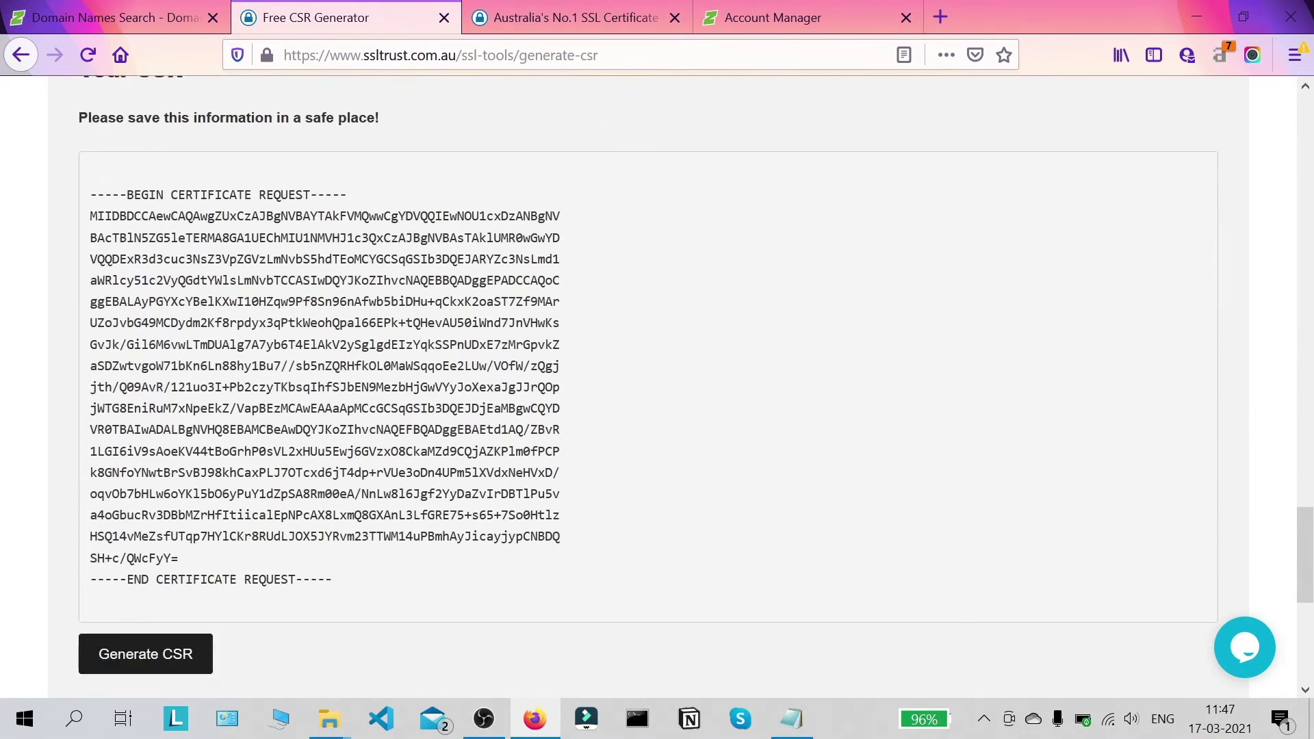
{"action": "left_click_drag", "start_coordinate": [366, 580], "coordinate": [45, 195]}
{"action": "right_click", "coordinate": [180, 206]}
{"action": "left_click", "coordinate": [197, 220]}
{"action": "left_click", "coordinate": [792, 718]}
{"action": "type", "text": "CSR -"}
{"action": "key", "text": "Return"}
{"action": "key", "text": "Return"}
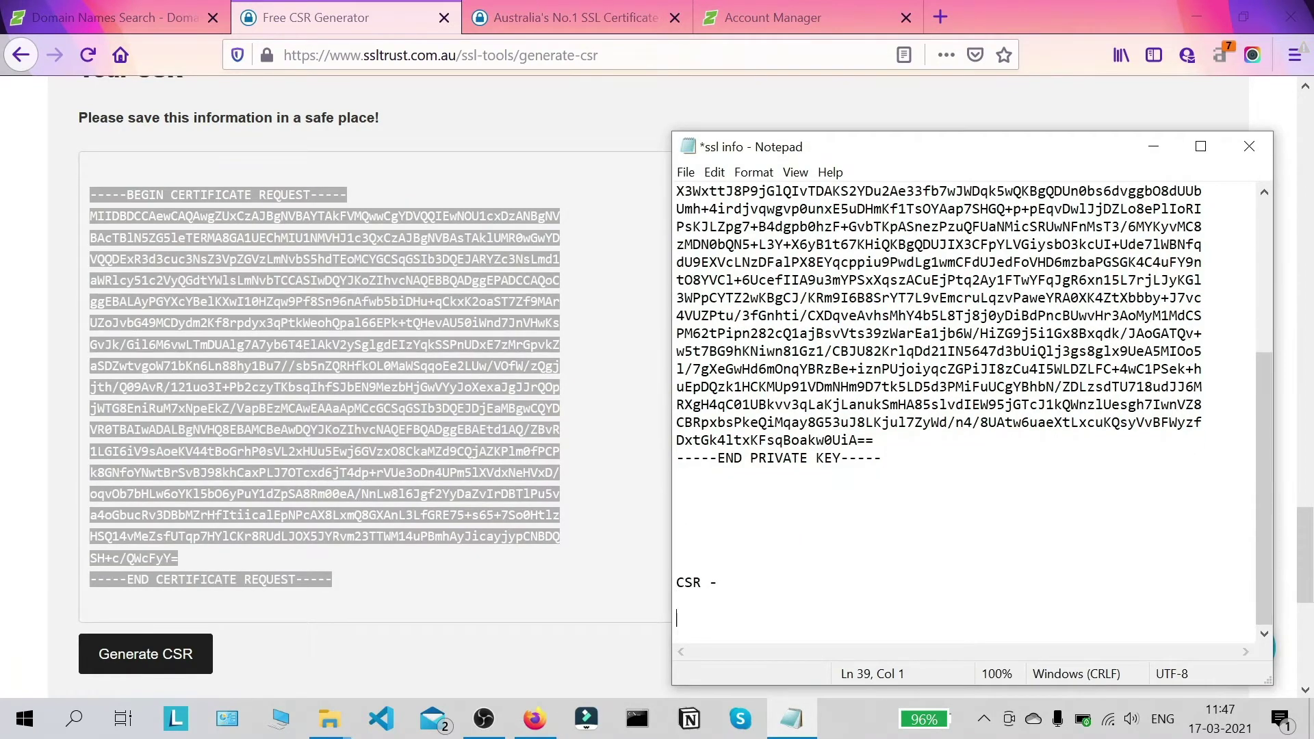
{"action": "key", "text": "ctrl+v"}
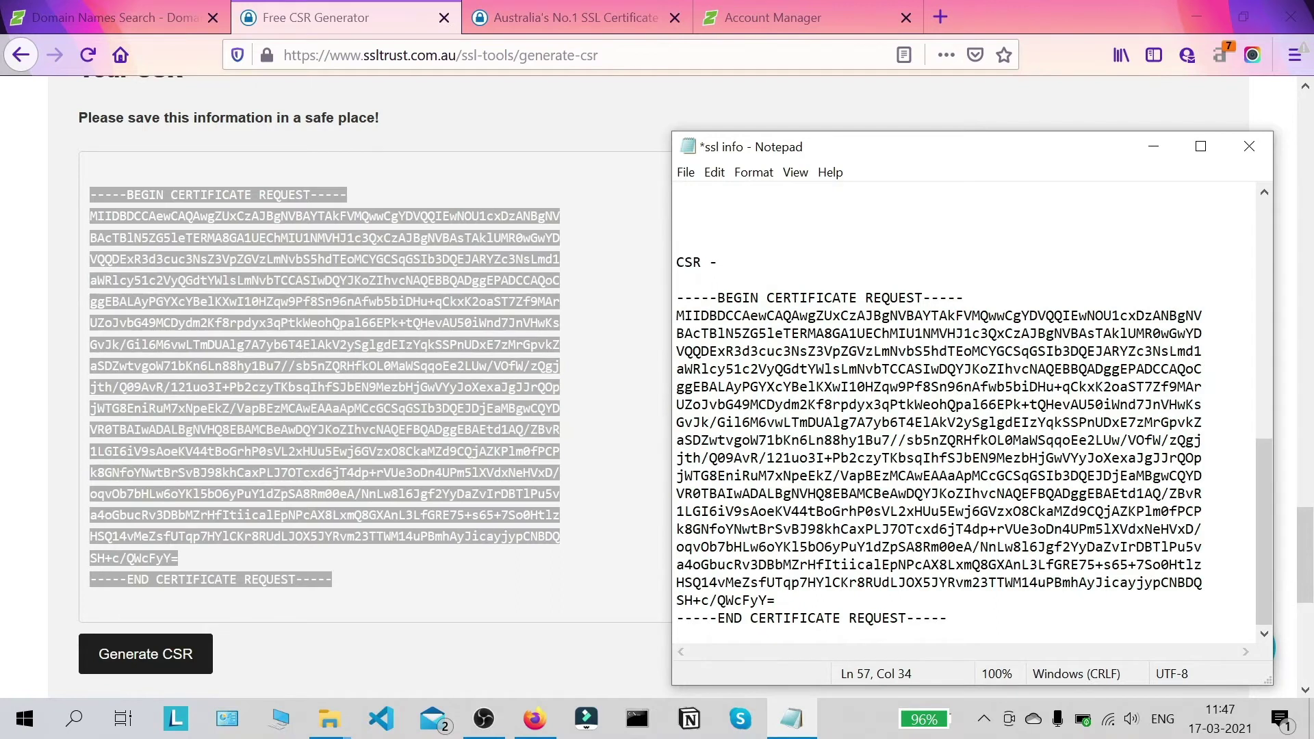
{"action": "scroll", "coordinate": [965, 411], "scroll_direction": "up", "scroll_amount": 7}
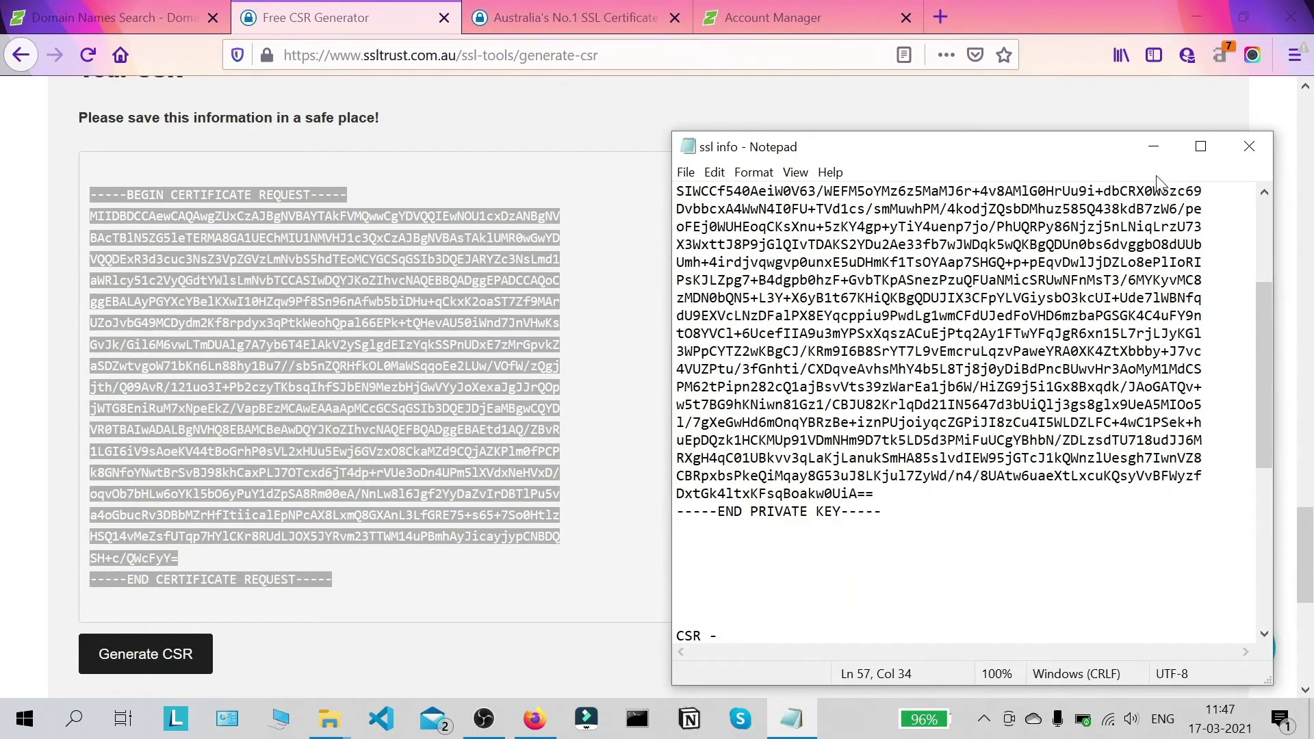
Step: Close the CSR Generator tab and go to SSL Certificates > Standard SSL Certificates
{"action": "left_click", "coordinate": [1153, 147]}
{"action": "scroll", "coordinate": [1131, 179], "scroll_direction": "up", "scroll_amount": 15}
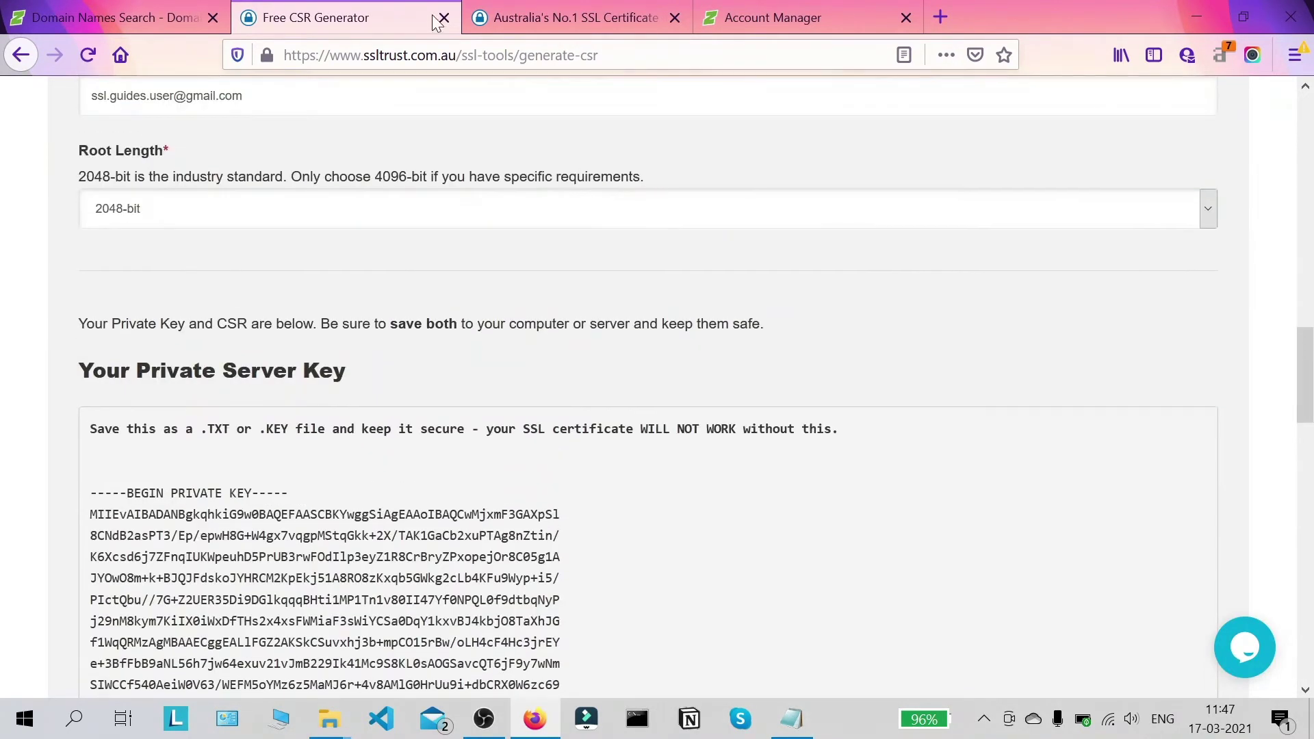
{"action": "scroll", "coordinate": [465, 301], "scroll_direction": "down", "scroll_amount": 2}
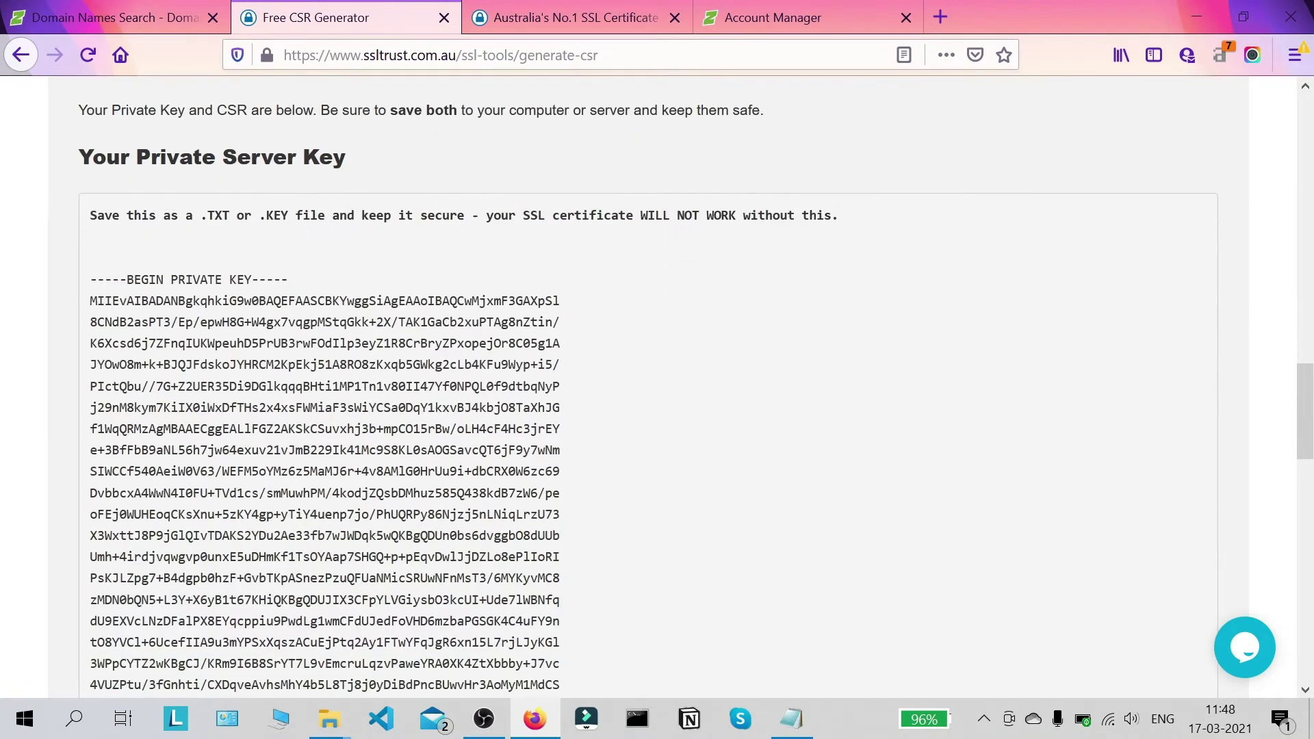
{"action": "left_click", "coordinate": [443, 17]}
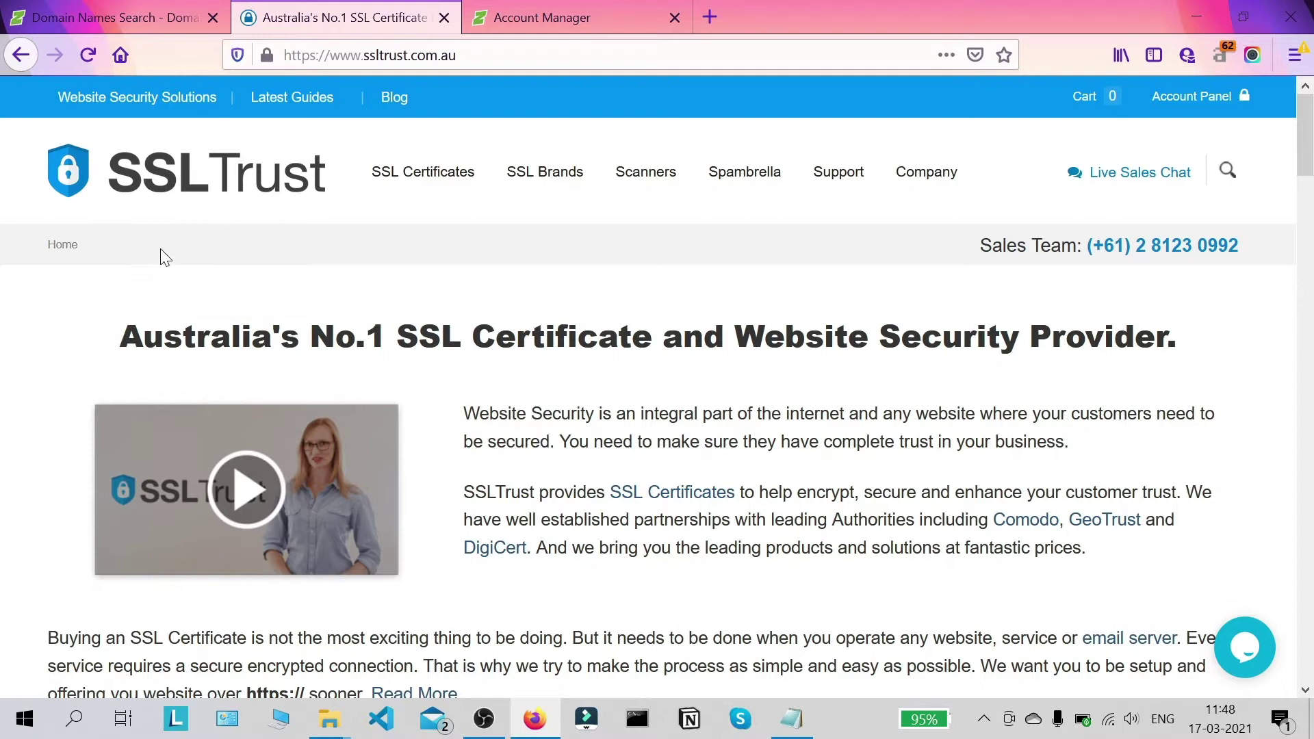
{"action": "mouse_move", "coordinate": [421, 173]}
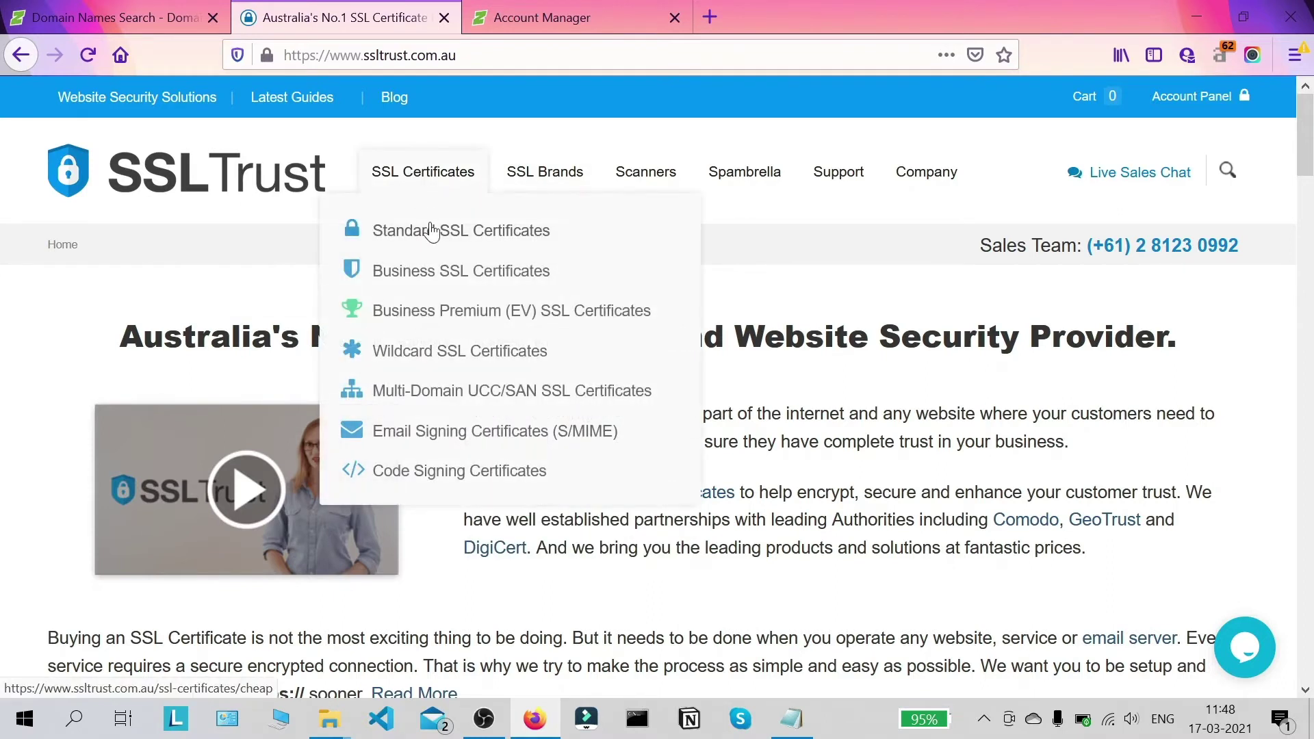
{"action": "left_click", "coordinate": [431, 229]}
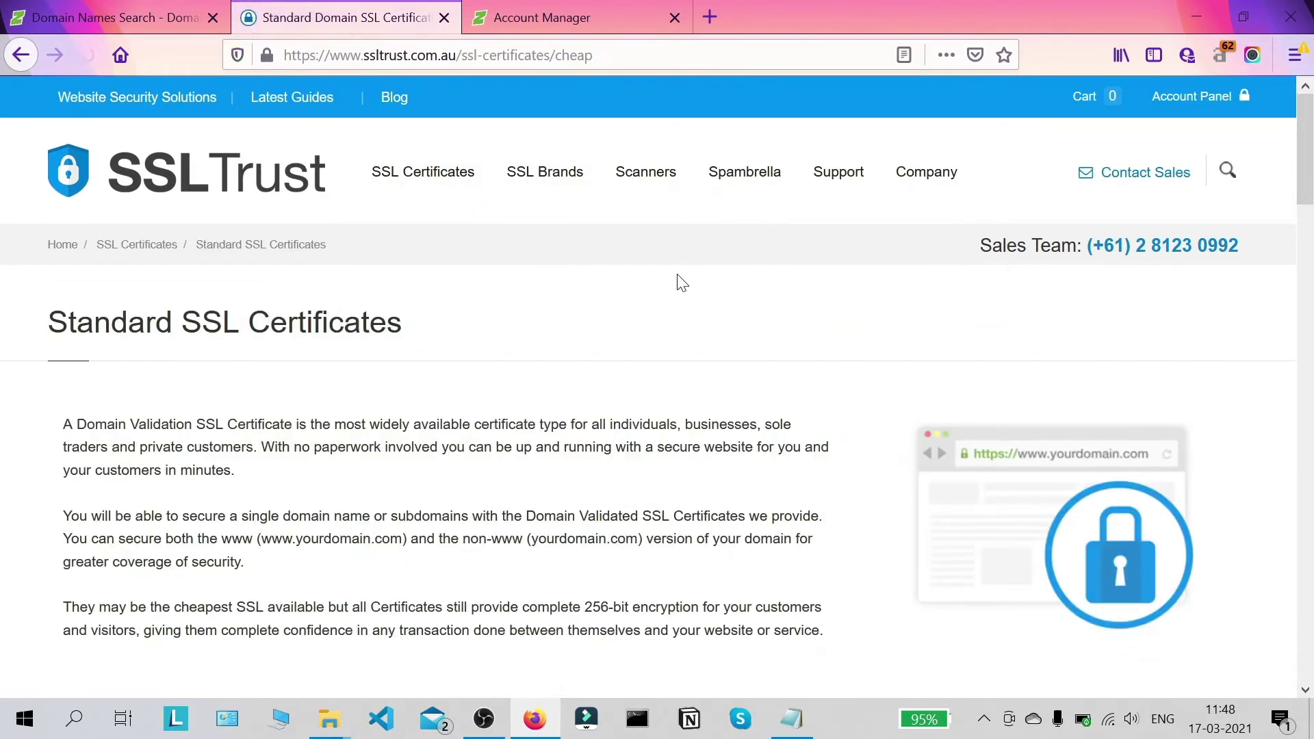
Step: Buy the Comodo PositiveSSL certificate with the 1 Year term
{"action": "scroll", "coordinate": [699, 256], "scroll_direction": "down", "scroll_amount": 5}
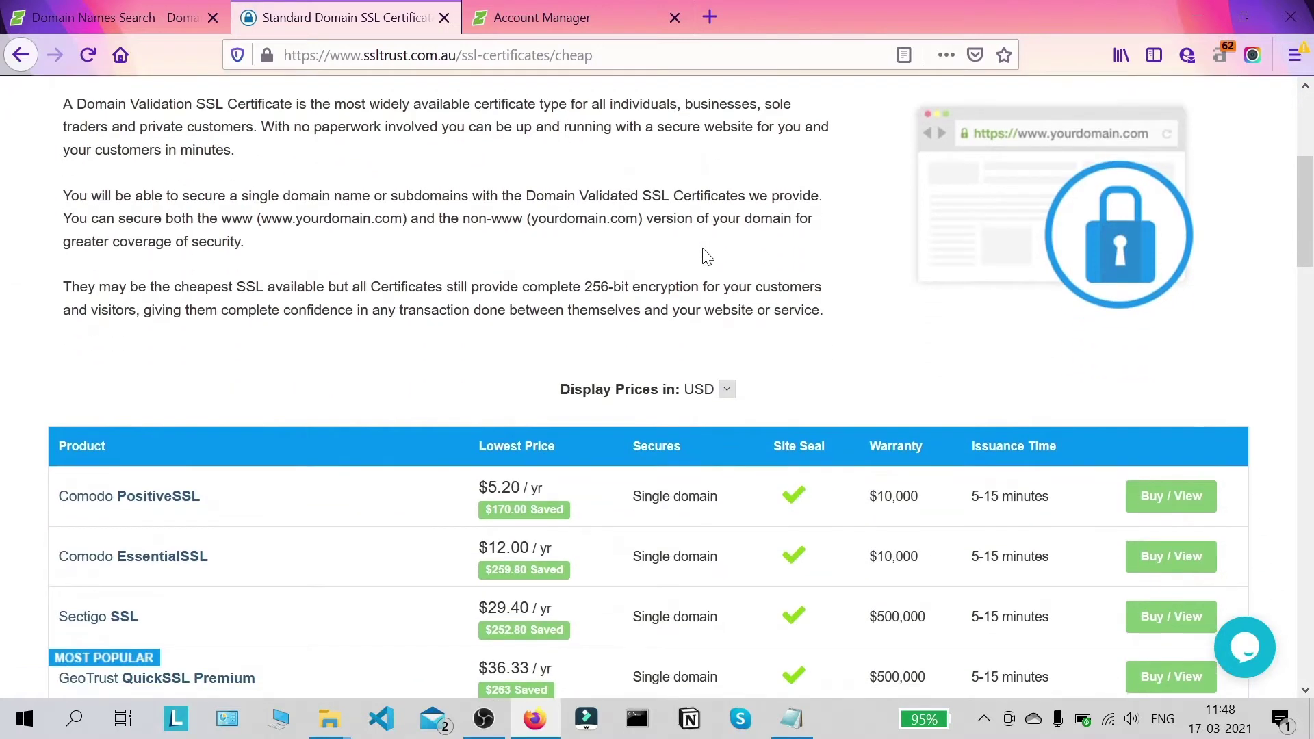
{"action": "left_click", "coordinate": [183, 509]}
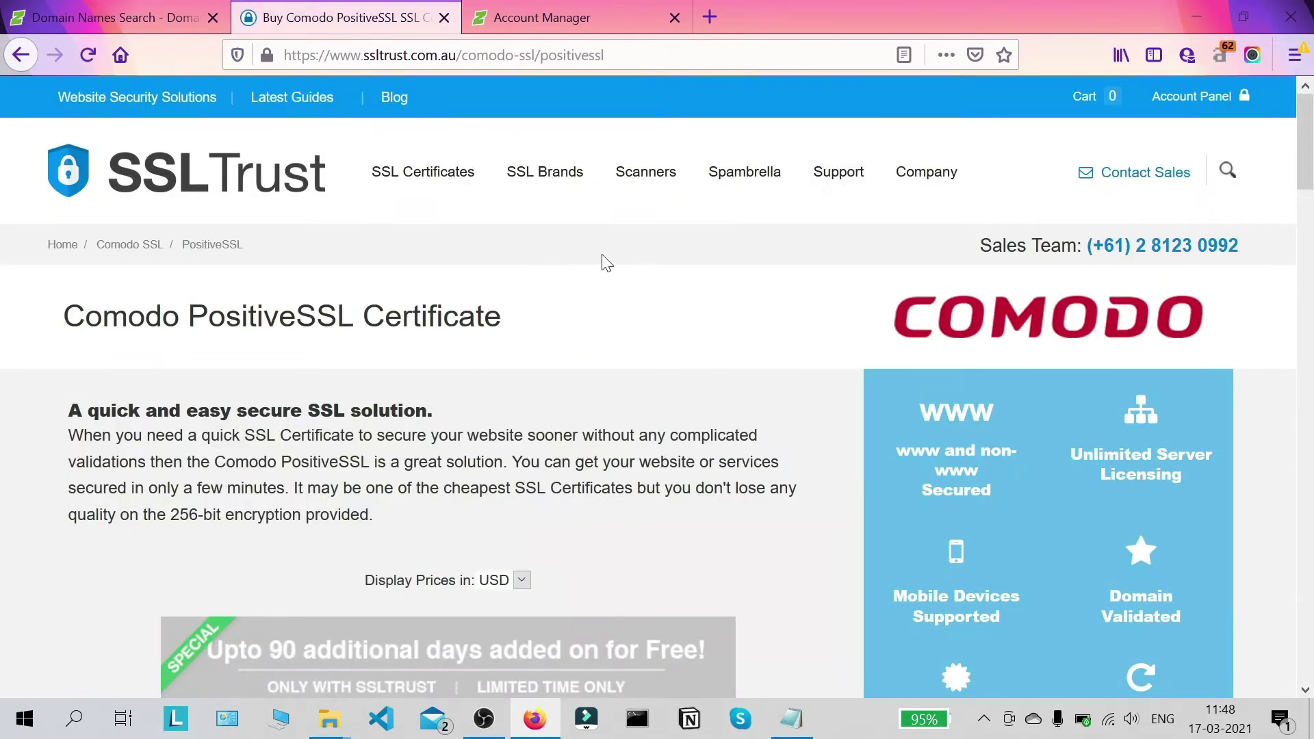
{"action": "scroll", "coordinate": [602, 267], "scroll_direction": "down", "scroll_amount": 1}
{"action": "scroll", "coordinate": [596, 269], "scroll_direction": "up", "scroll_amount": 1}
{"action": "scroll", "coordinate": [334, 287], "scroll_direction": "down", "scroll_amount": 10}
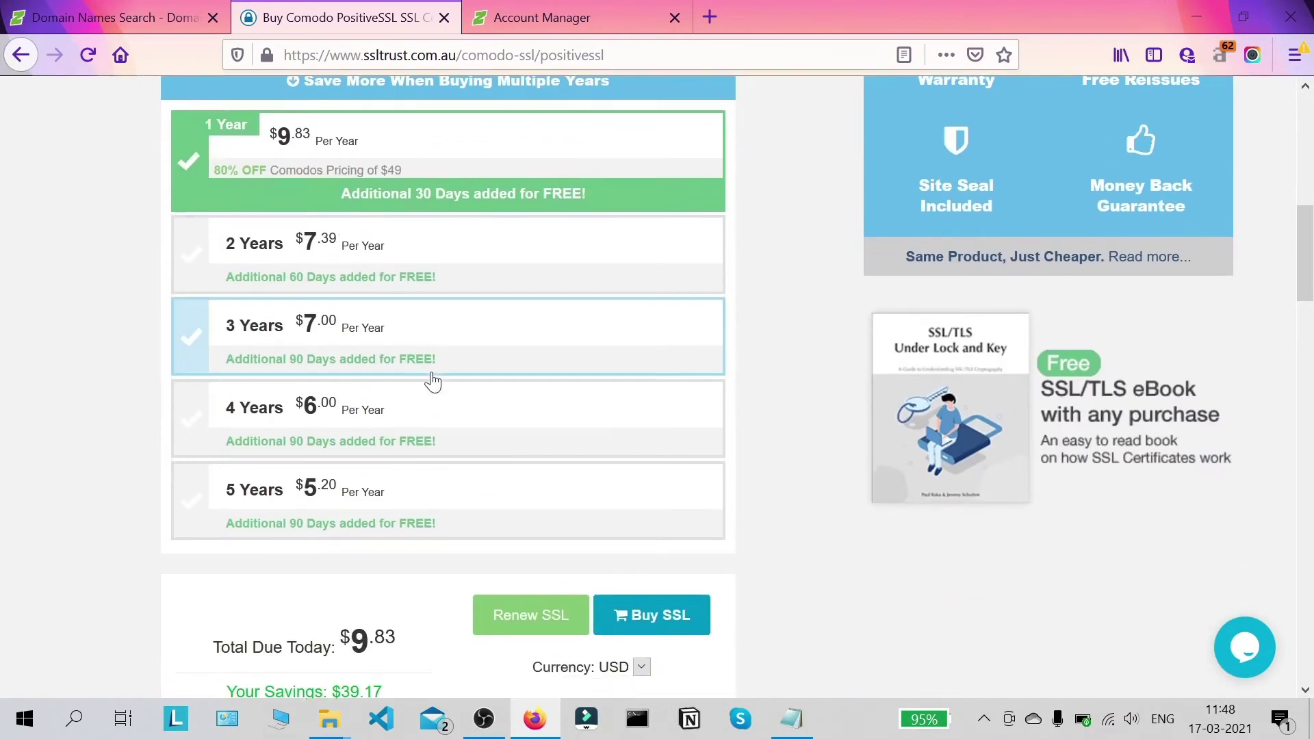
{"action": "scroll", "coordinate": [433, 381], "scroll_direction": "down", "scroll_amount": 3}
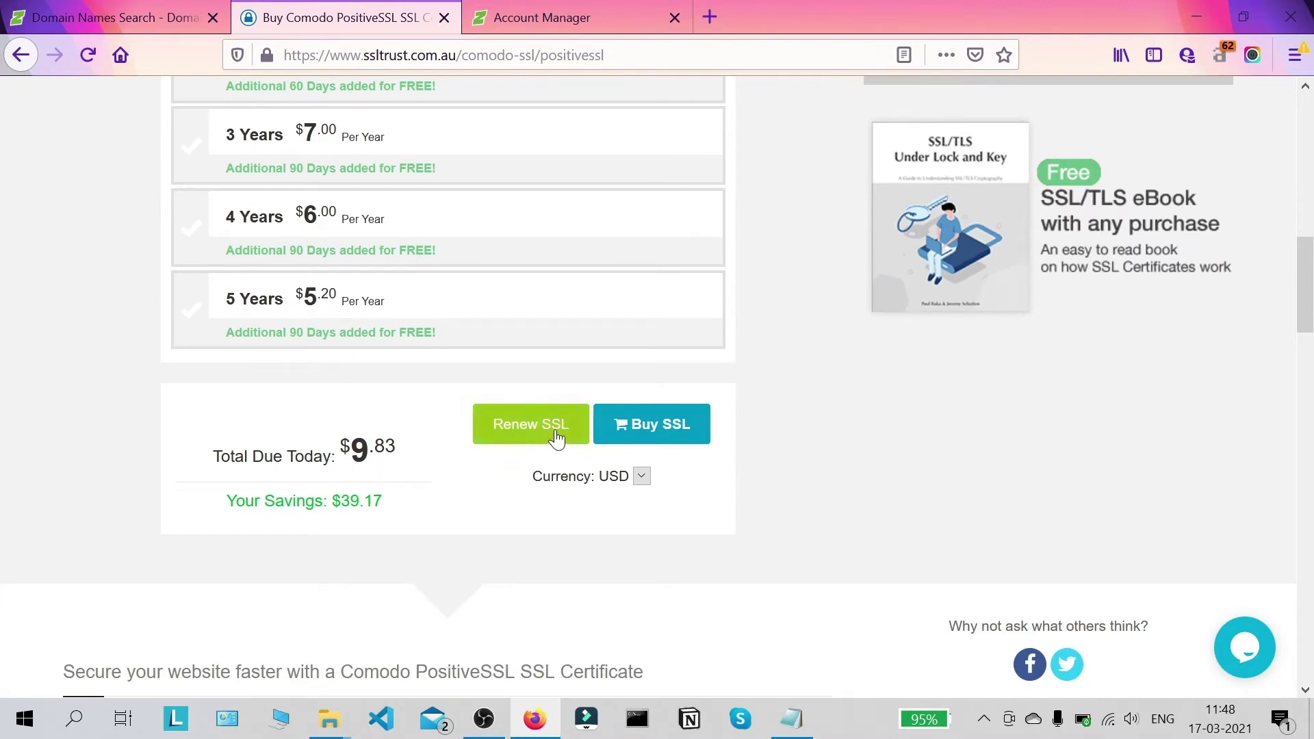
{"action": "left_click", "coordinate": [648, 439]}
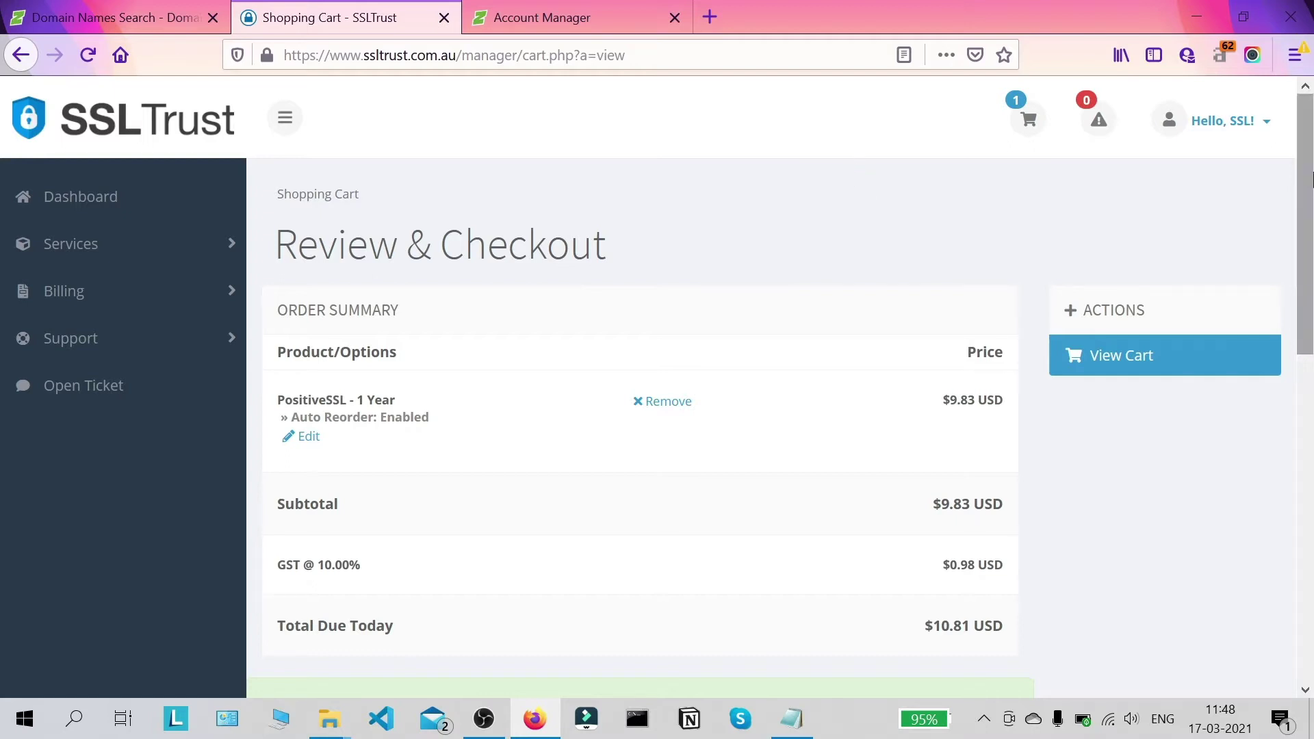
Step: Proceed from the PositiveSSL cart to checkout
{"action": "left_click_drag", "start_coordinate": [1311, 180], "coordinate": [1310, 296]}
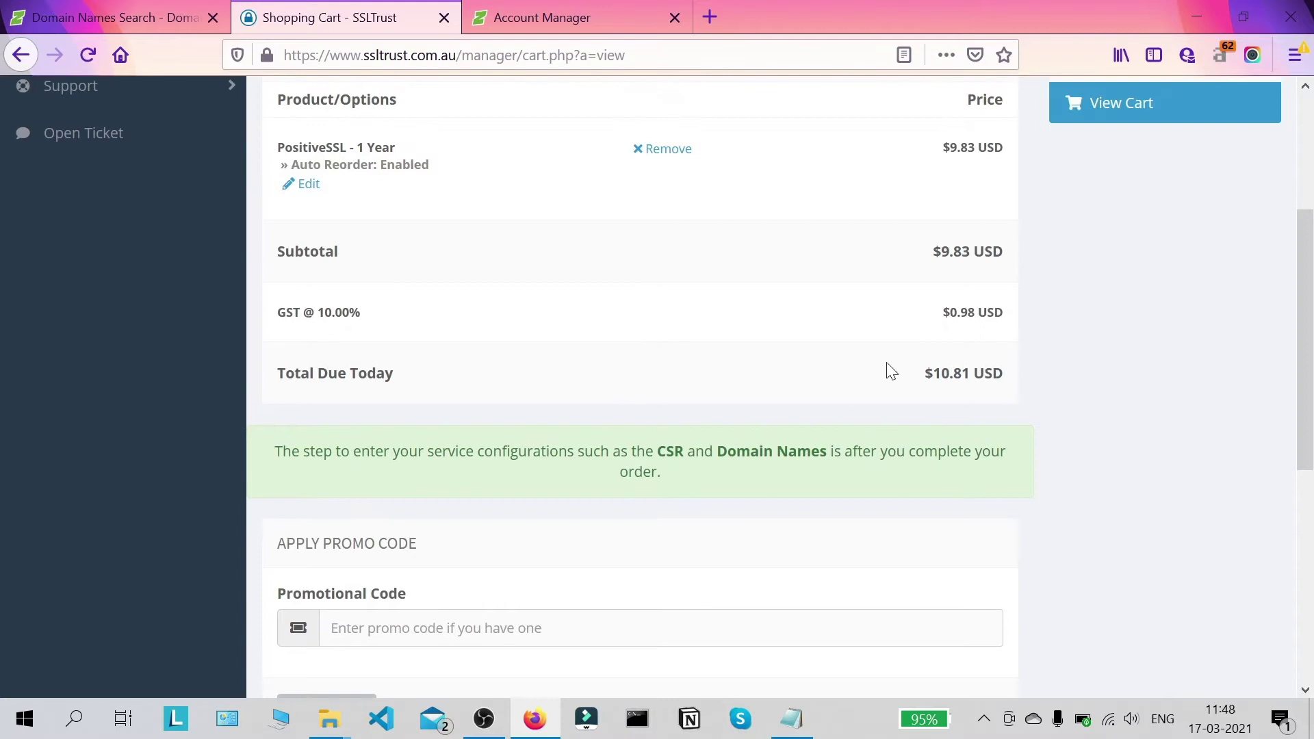
{"action": "scroll", "coordinate": [1192, 383], "scroll_direction": "down", "scroll_amount": 5}
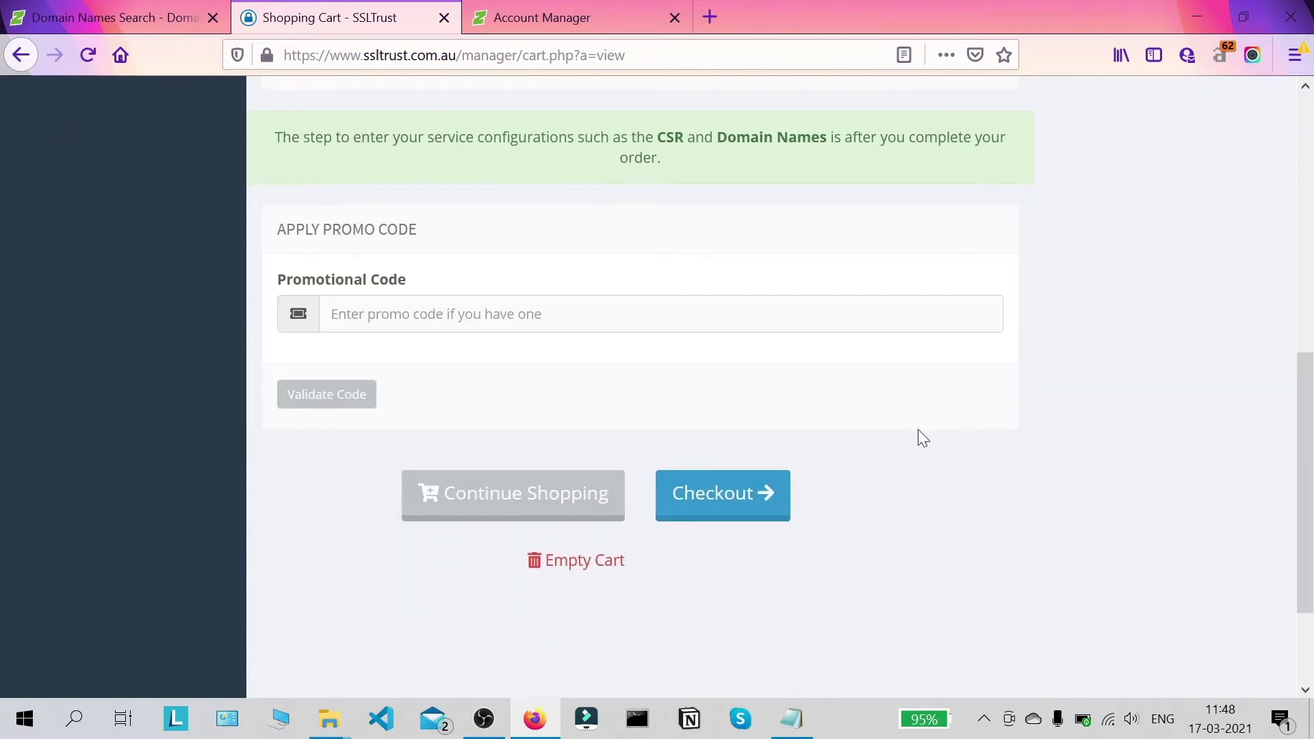
{"action": "left_click", "coordinate": [765, 494]}
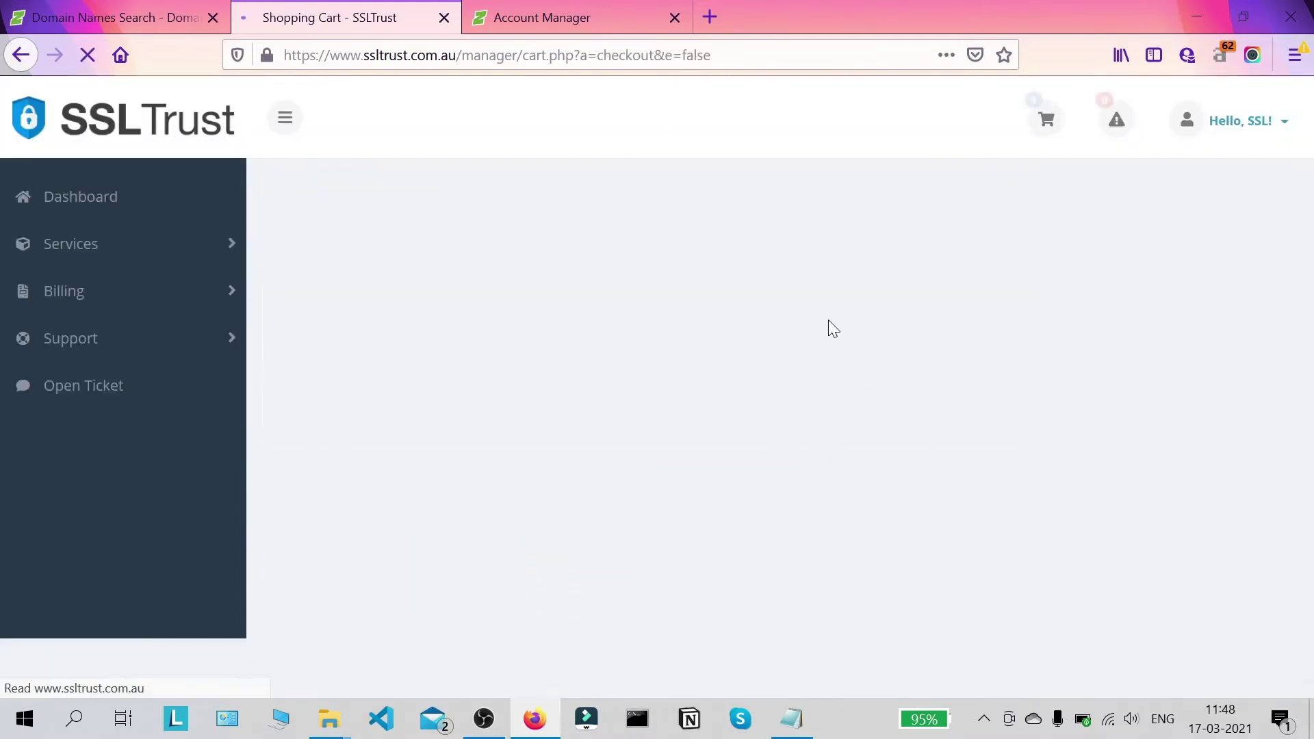
Step: Review the billing details and payment methods, then return to the Dashboard
{"action": "scroll", "coordinate": [540, 267], "scroll_direction": "down", "scroll_amount": 3}
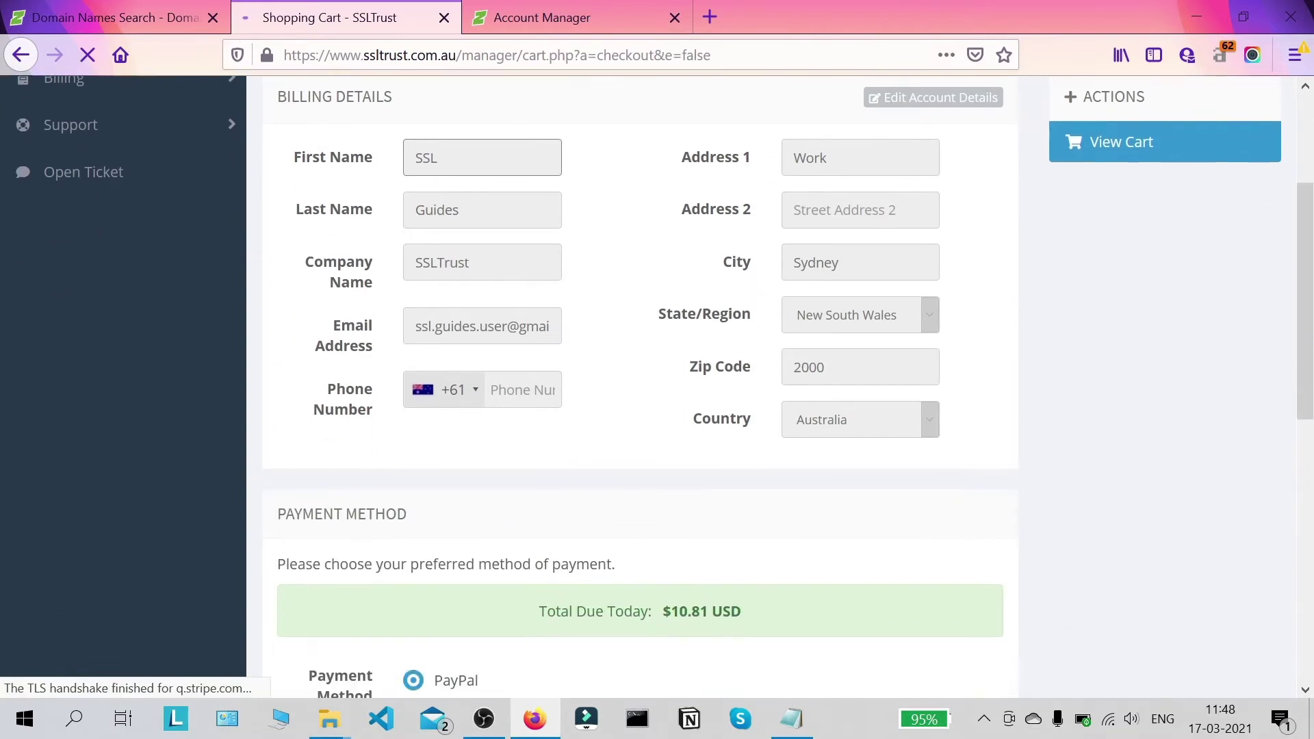
{"action": "scroll", "coordinate": [746, 150], "scroll_direction": "down", "scroll_amount": 6}
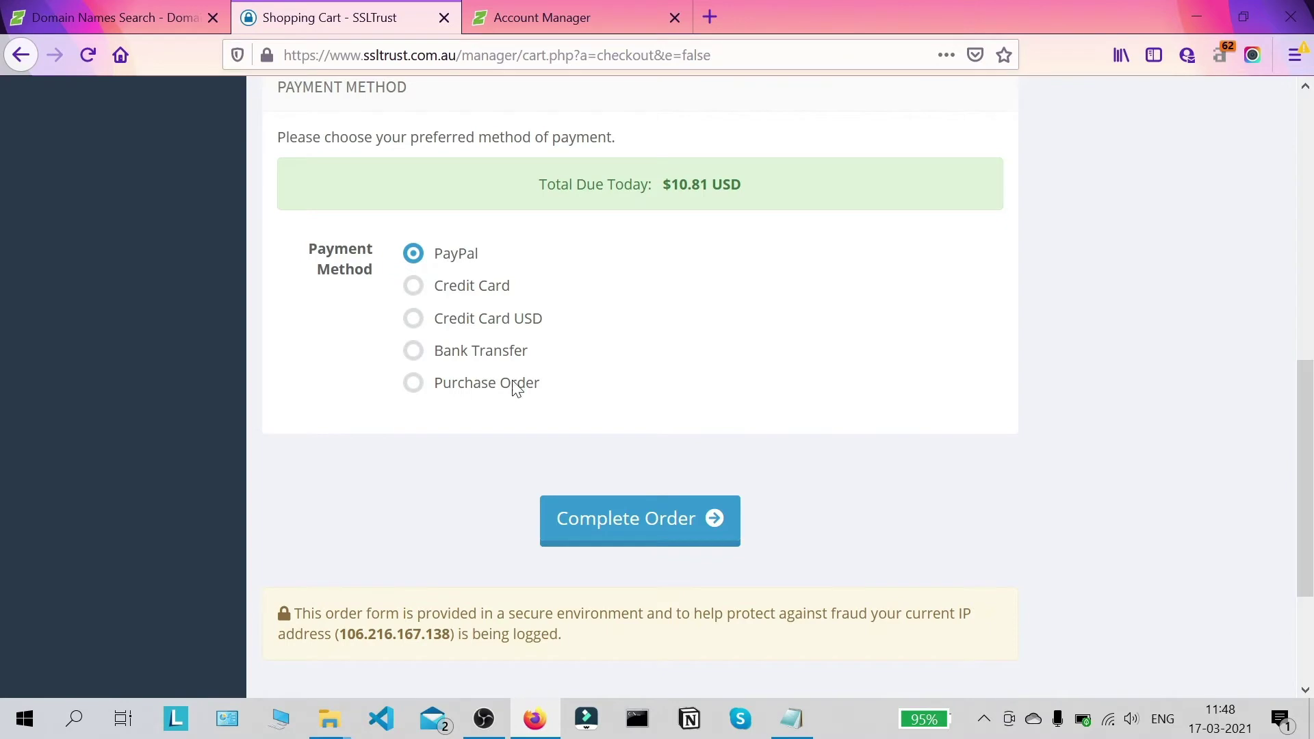
{"action": "scroll", "coordinate": [505, 382], "scroll_direction": "down", "scroll_amount": 3}
{"action": "scroll", "coordinate": [683, 384], "scroll_direction": "up", "scroll_amount": 2}
{"action": "scroll", "coordinate": [671, 428], "scroll_direction": "up", "scroll_amount": 15}
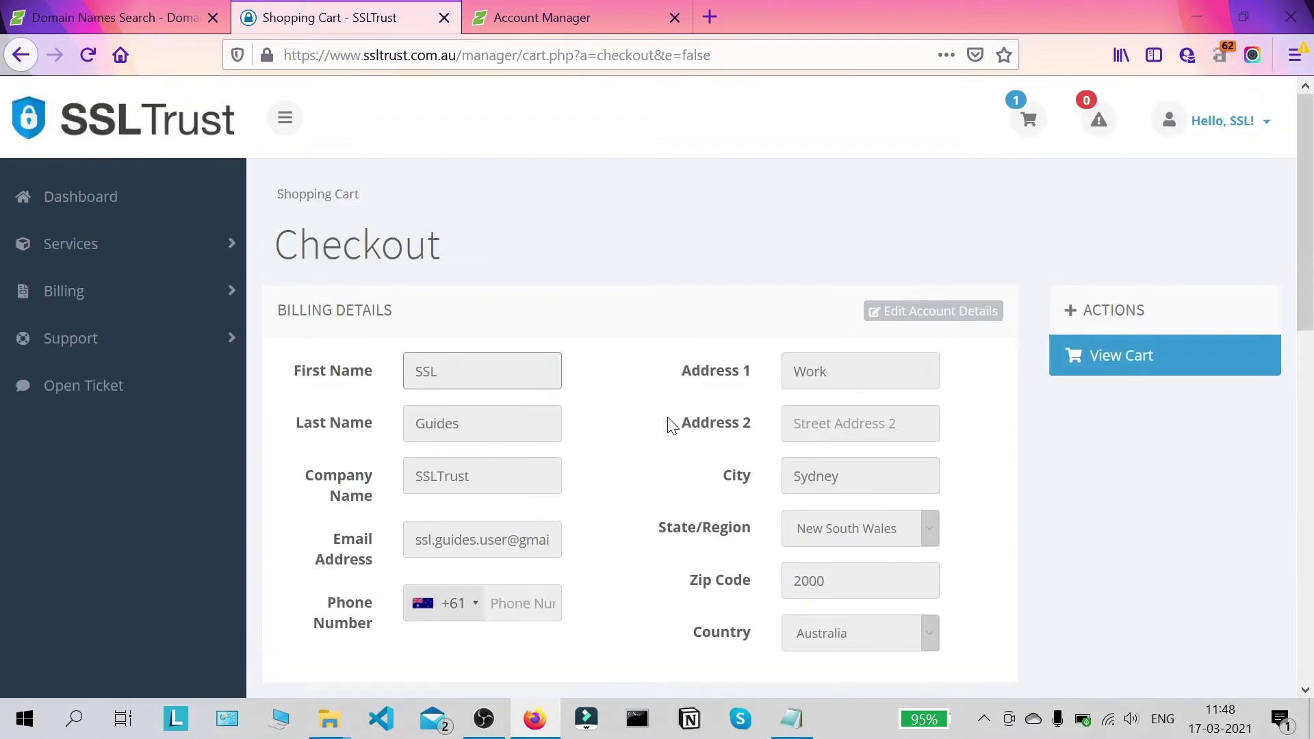
{"action": "left_click", "coordinate": [99, 199]}
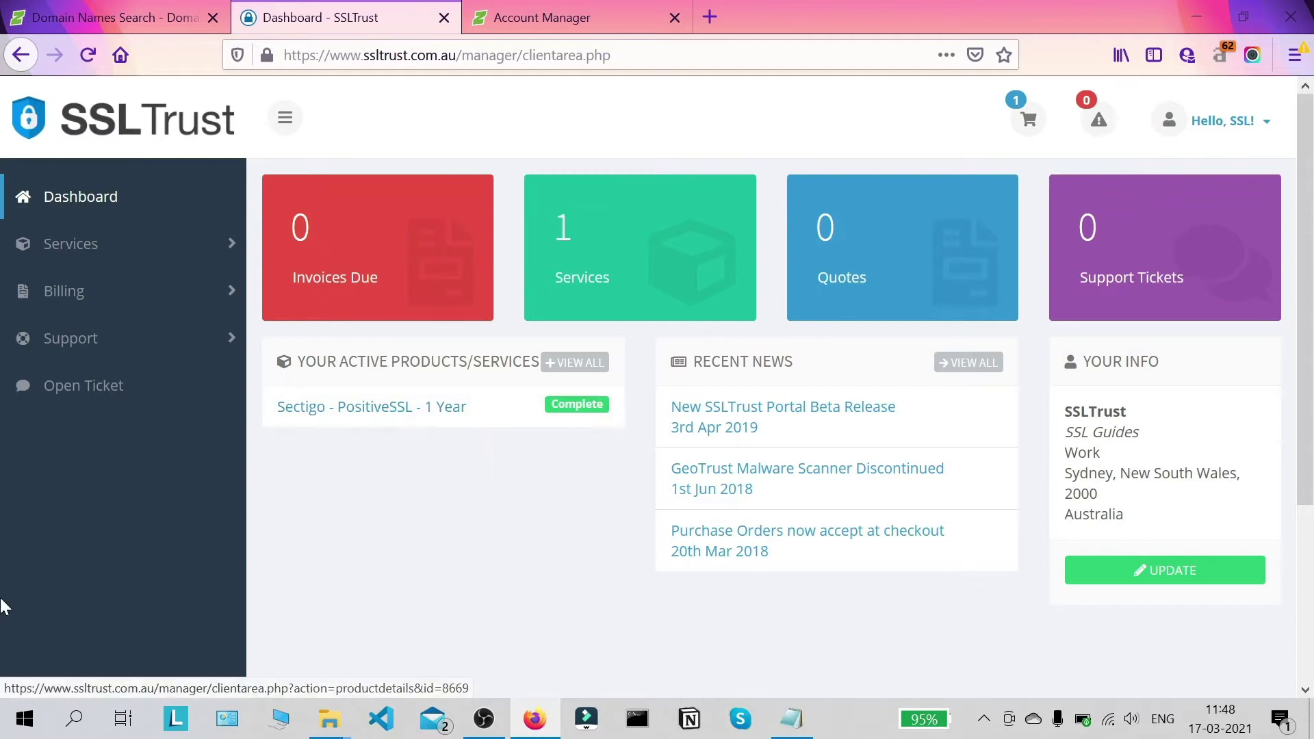
Step: Open the Sectigo - PositiveSSL - 1 Year product and choose Submit Certificate Configuration
{"action": "left_click", "coordinate": [426, 428]}
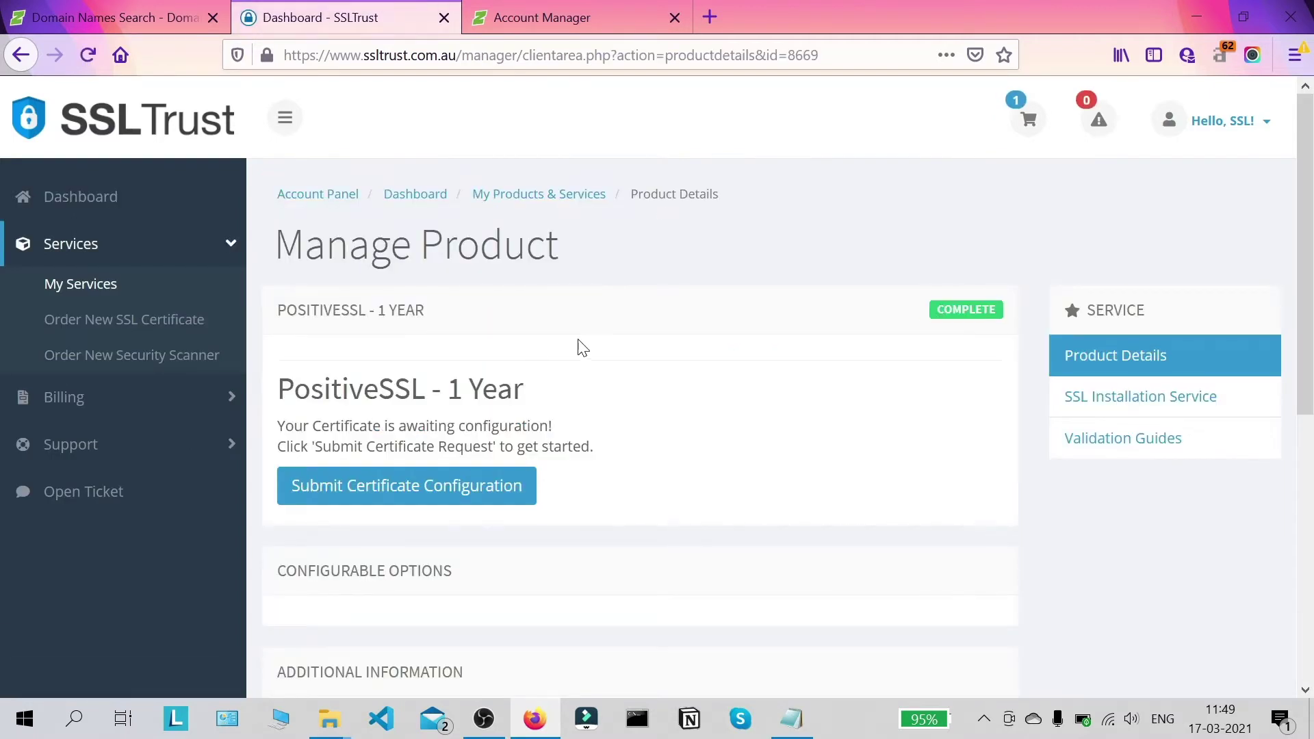
{"action": "scroll", "coordinate": [609, 336], "scroll_direction": "down", "scroll_amount": 4}
{"action": "scroll", "coordinate": [647, 316], "scroll_direction": "up", "scroll_amount": 2}
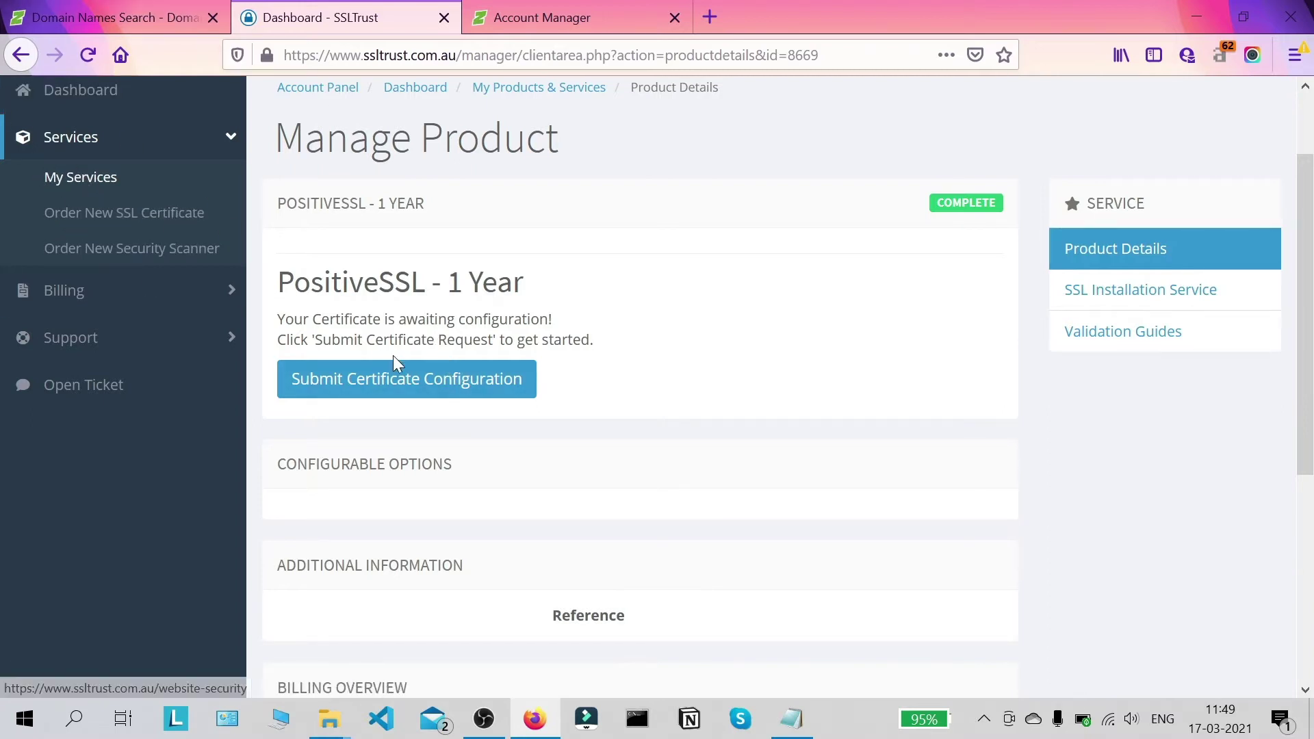
{"action": "scroll", "coordinate": [438, 281], "scroll_direction": "down", "scroll_amount": 2}
{"action": "left_click", "coordinate": [439, 280]}
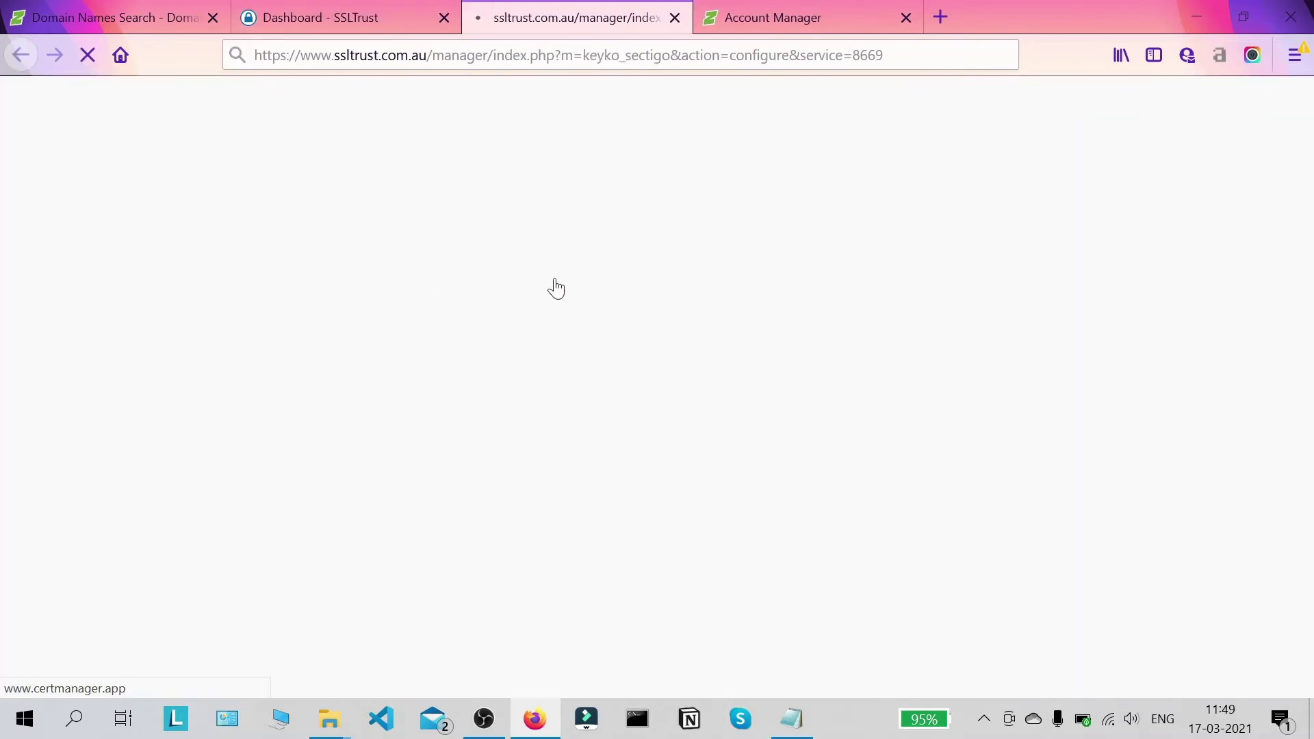
Step: Copy the CSR block from the ssl info notes into the configuration page's CSR box
{"action": "scroll", "coordinate": [578, 263], "scroll_direction": "down", "scroll_amount": 9}
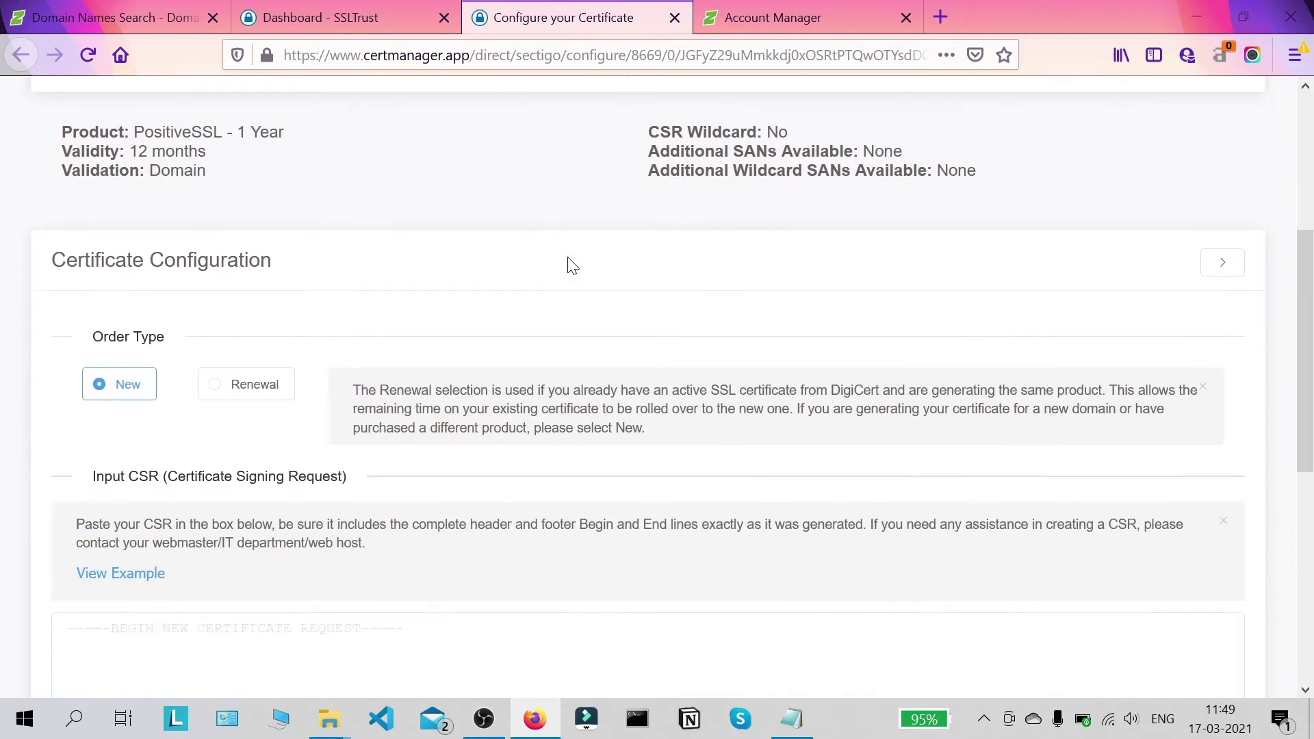
{"action": "scroll", "coordinate": [573, 256], "scroll_direction": "up", "scroll_amount": 2}
{"action": "scroll", "coordinate": [589, 308], "scroll_direction": "down", "scroll_amount": 5}
{"action": "left_click", "coordinate": [619, 383]}
{"action": "left_click", "coordinate": [788, 718]}
{"action": "scroll", "coordinate": [938, 411], "scroll_direction": "down", "scroll_amount": 5}
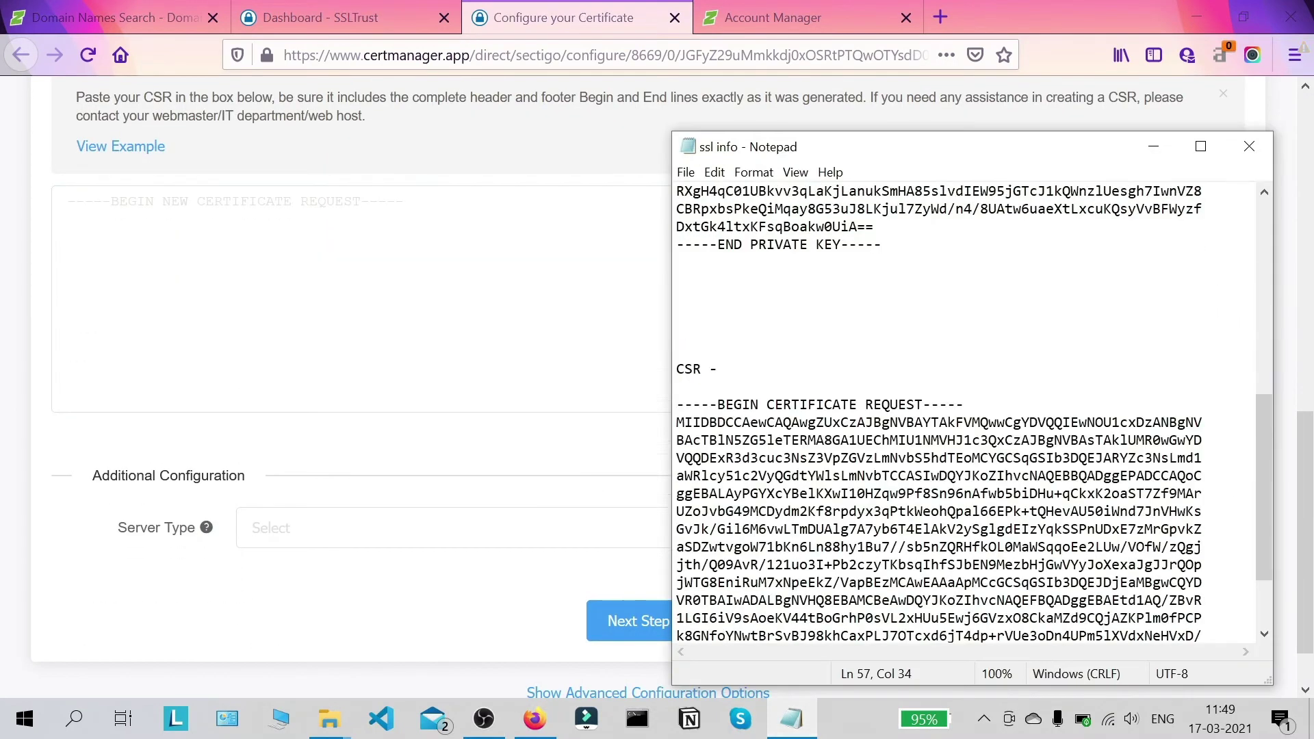
{"action": "left_click_drag", "start_coordinate": [677, 404], "coordinate": [947, 618]}
{"action": "right_click", "coordinate": [820, 369]}
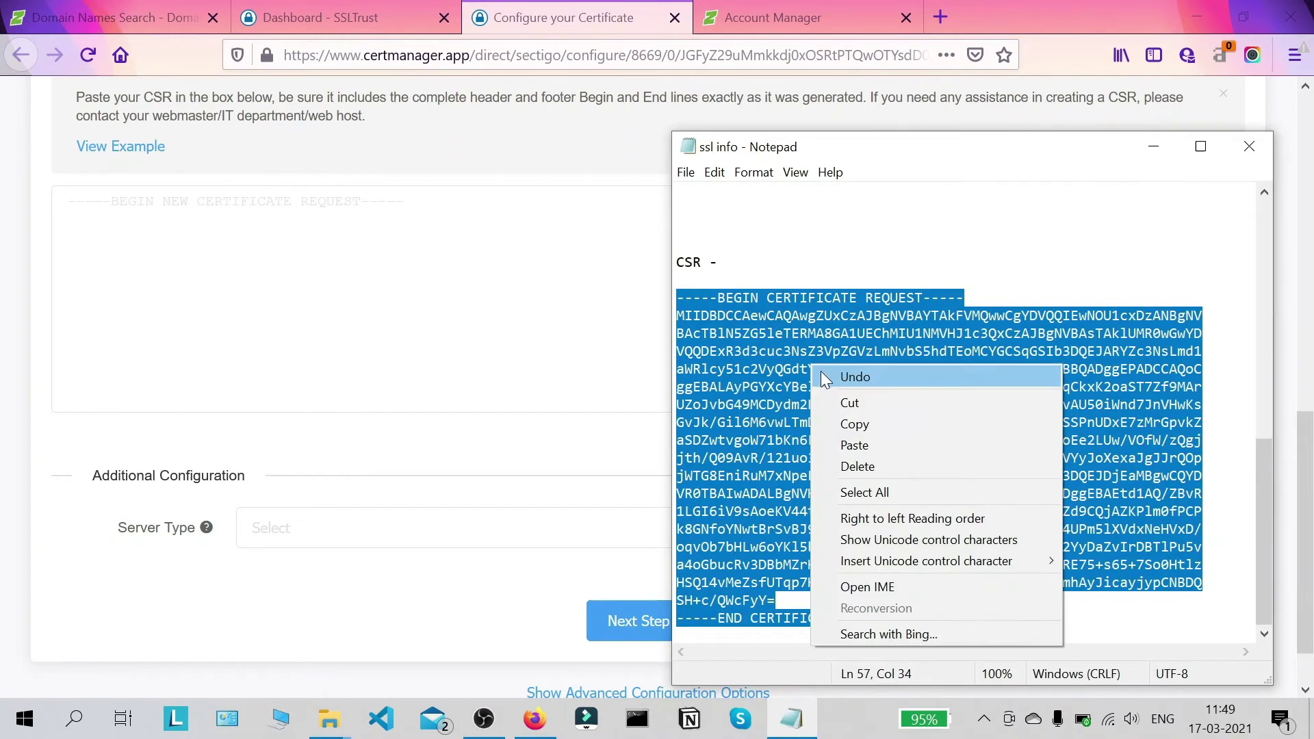
{"action": "left_click", "coordinate": [855, 424]}
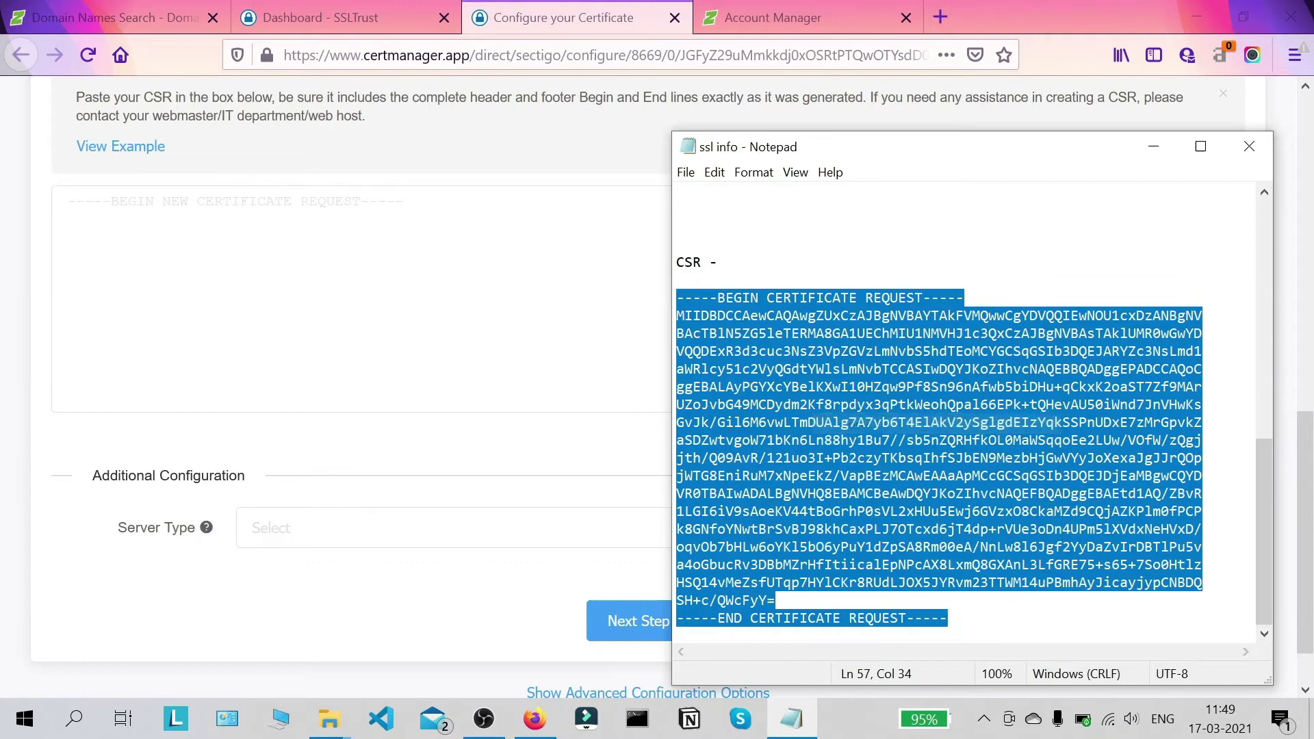
{"action": "left_click", "coordinate": [411, 308]}
{"action": "key", "text": "ctrl+v"}
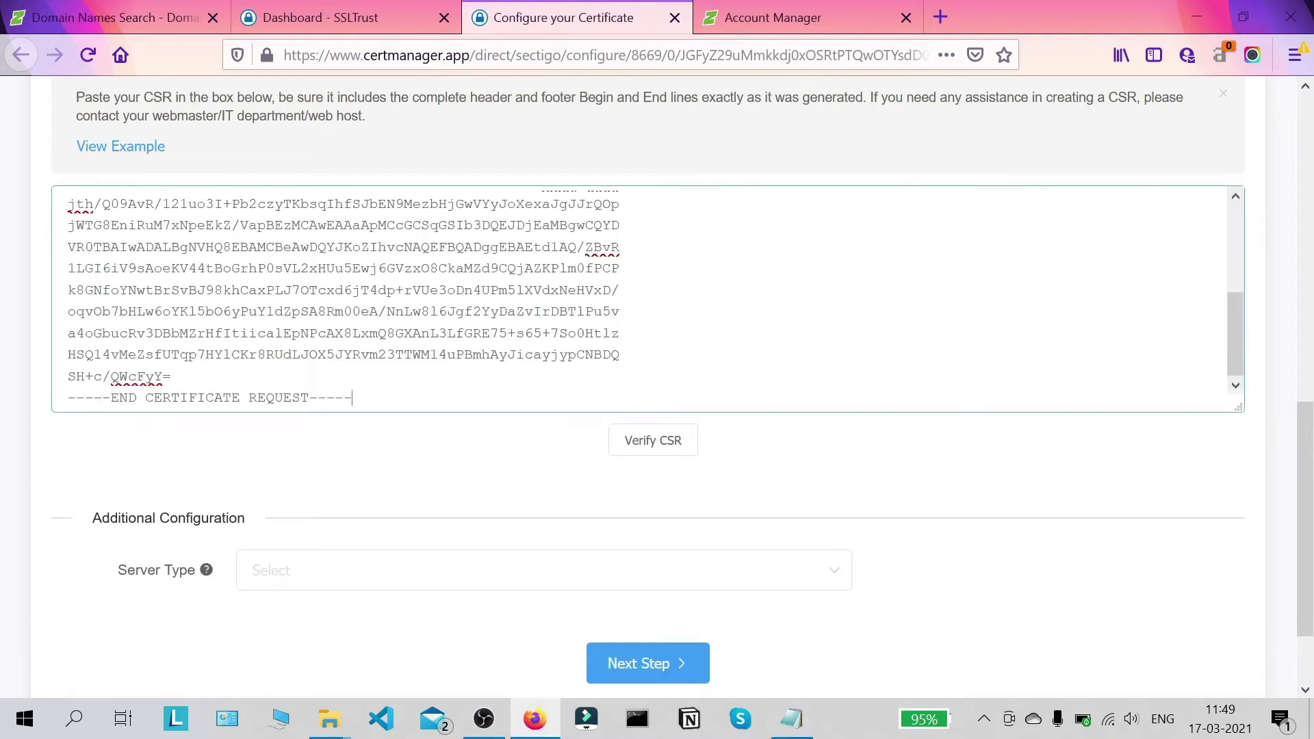
{"action": "left_click", "coordinate": [681, 445]}
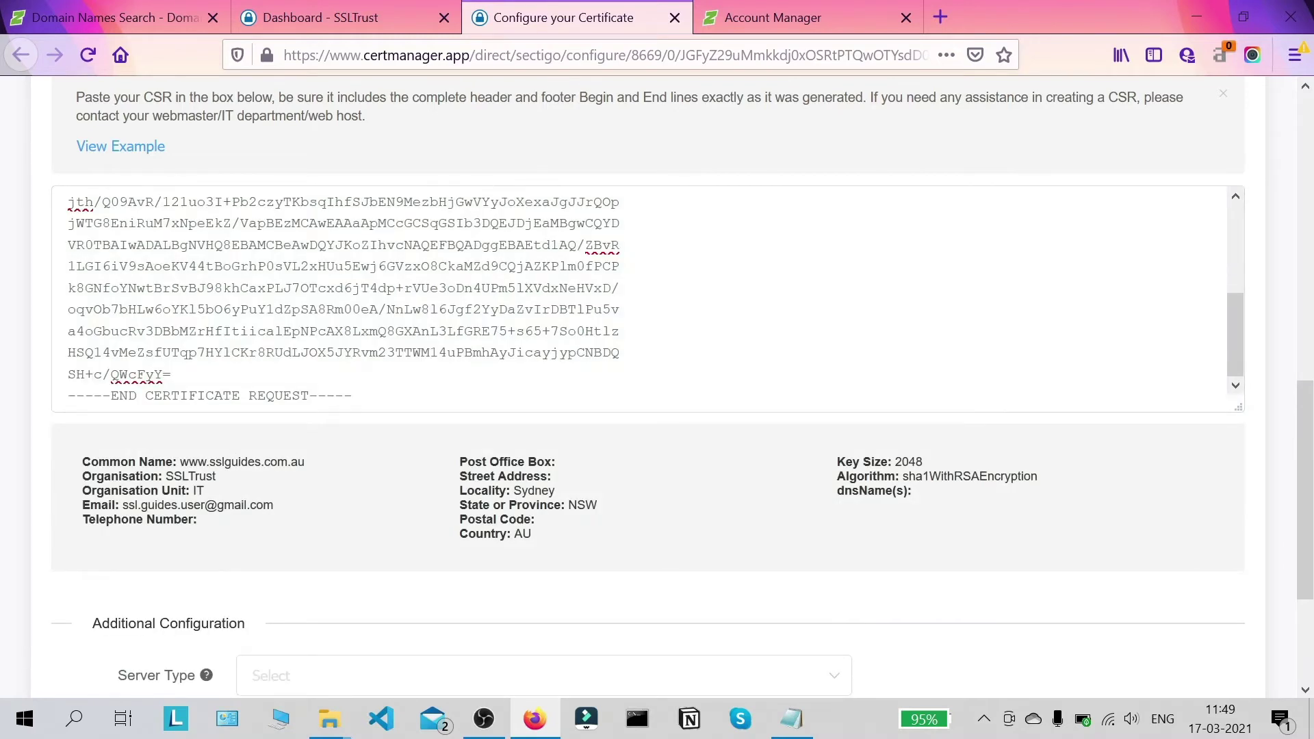
Step: Set the server type to OTHER and continue to the contact information step
{"action": "scroll", "coordinate": [792, 421], "scroll_direction": "down", "scroll_amount": 3}
{"action": "left_click", "coordinate": [419, 463]}
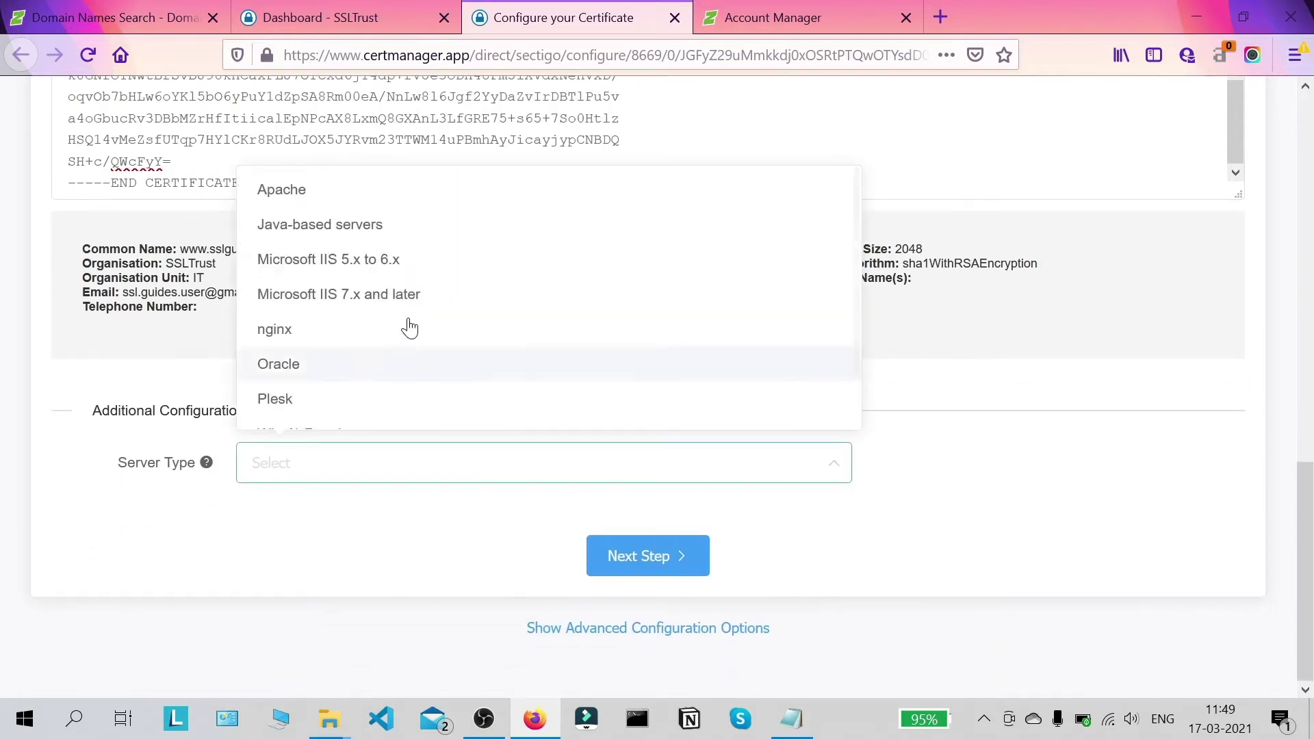
{"action": "scroll", "coordinate": [384, 285], "scroll_direction": "down", "scroll_amount": 2}
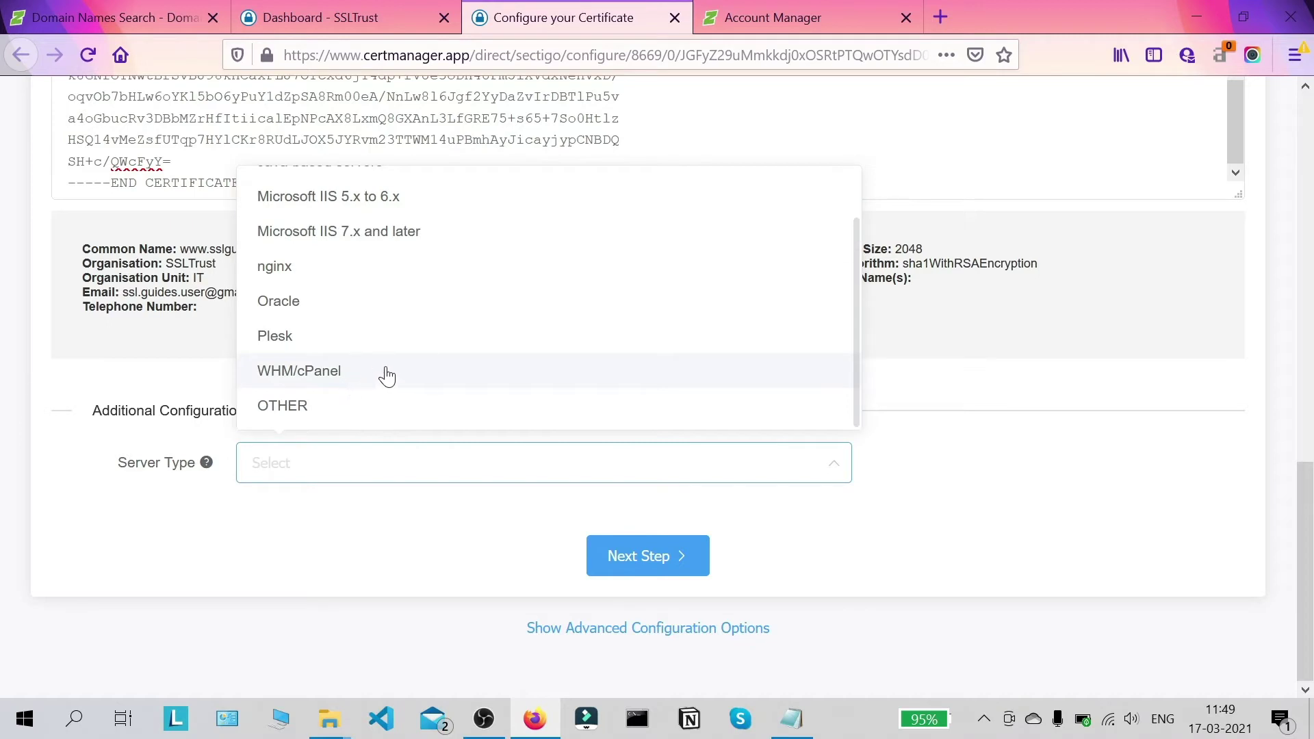
{"action": "left_click", "coordinate": [384, 406]}
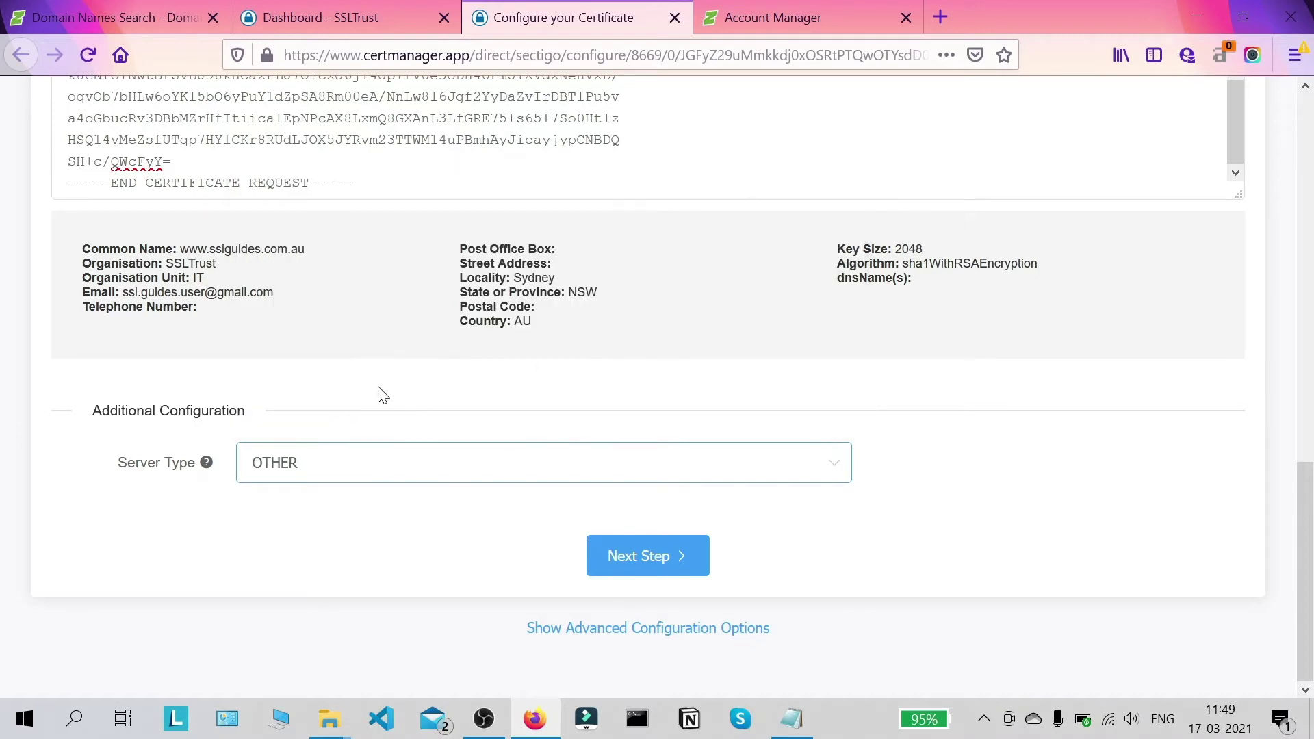
{"action": "scroll", "coordinate": [910, 387], "scroll_direction": "up", "scroll_amount": 10}
{"action": "scroll", "coordinate": [911, 384], "scroll_direction": "down", "scroll_amount": 10}
{"action": "left_click", "coordinate": [676, 563]}
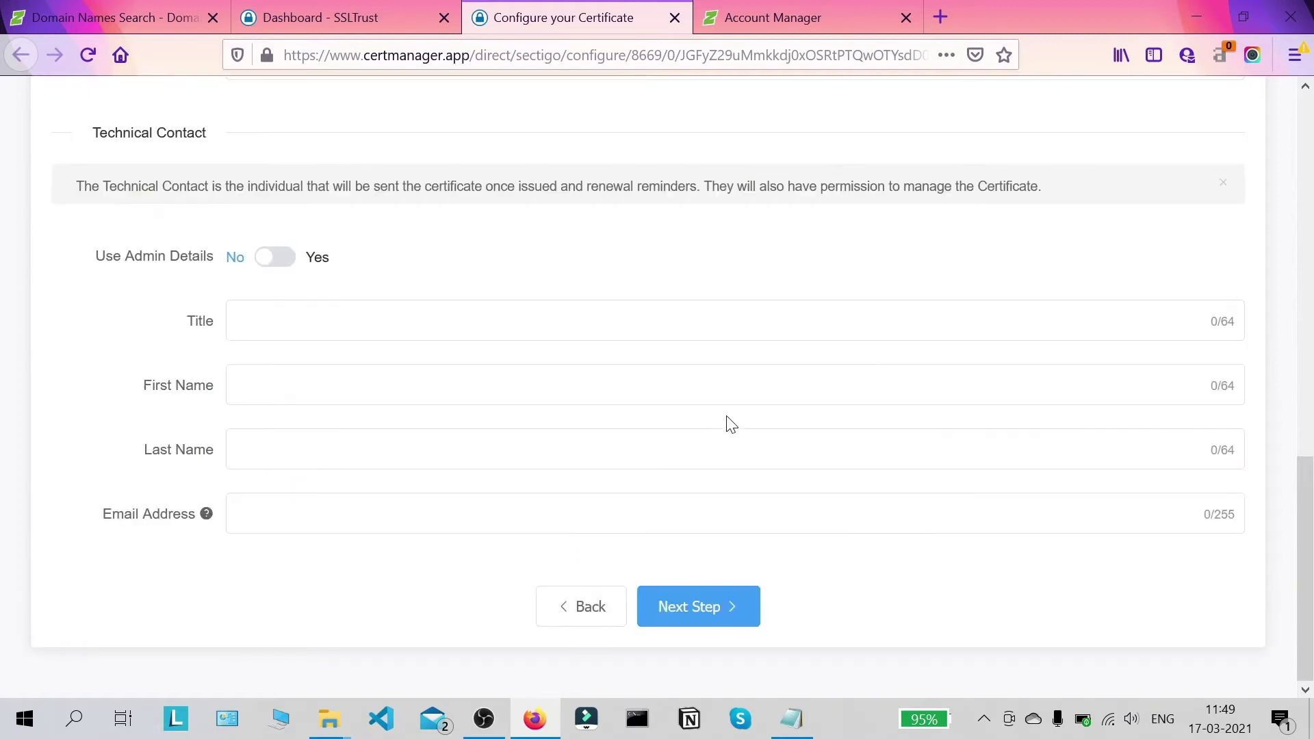
Step: Fill the Admin Contact with title Mr., the first and last name, and e-mail address
{"action": "scroll", "coordinate": [490, 347], "scroll_direction": "up", "scroll_amount": 6}
{"action": "left_click", "coordinate": [242, 293]}
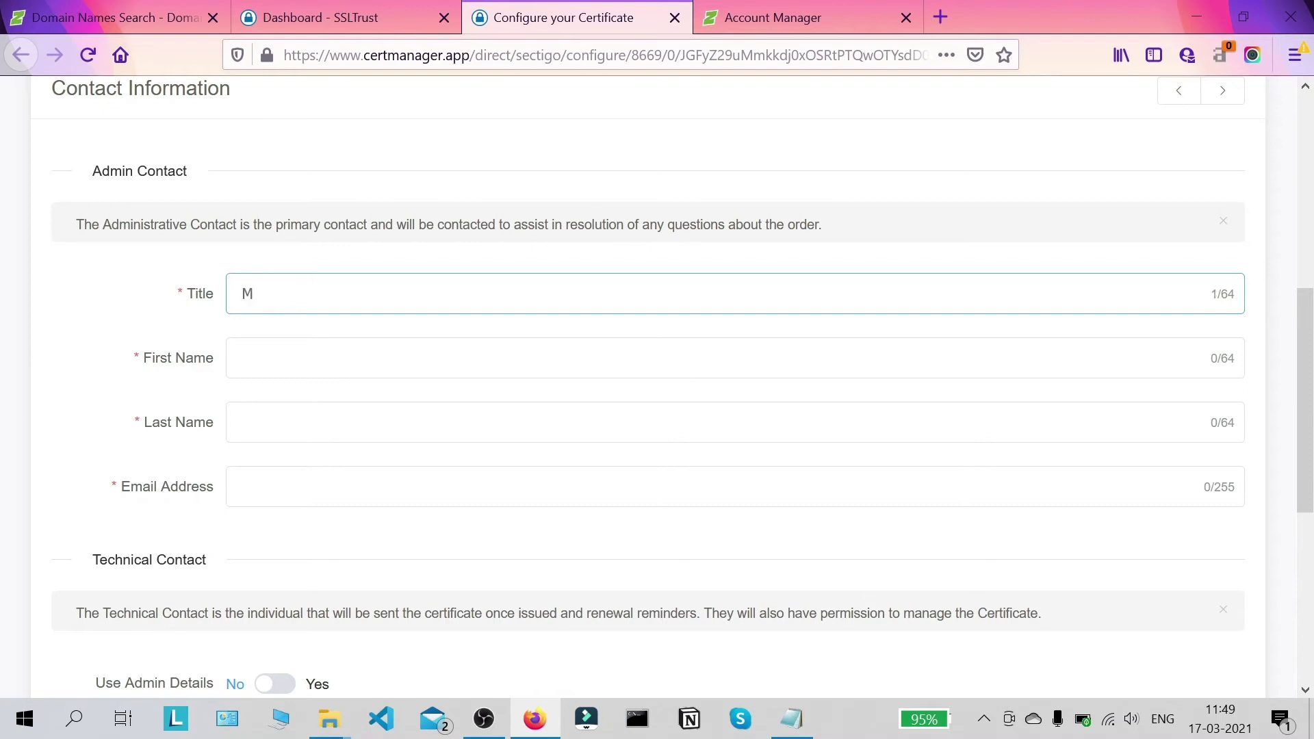
{"action": "key", "text": "Tab"}
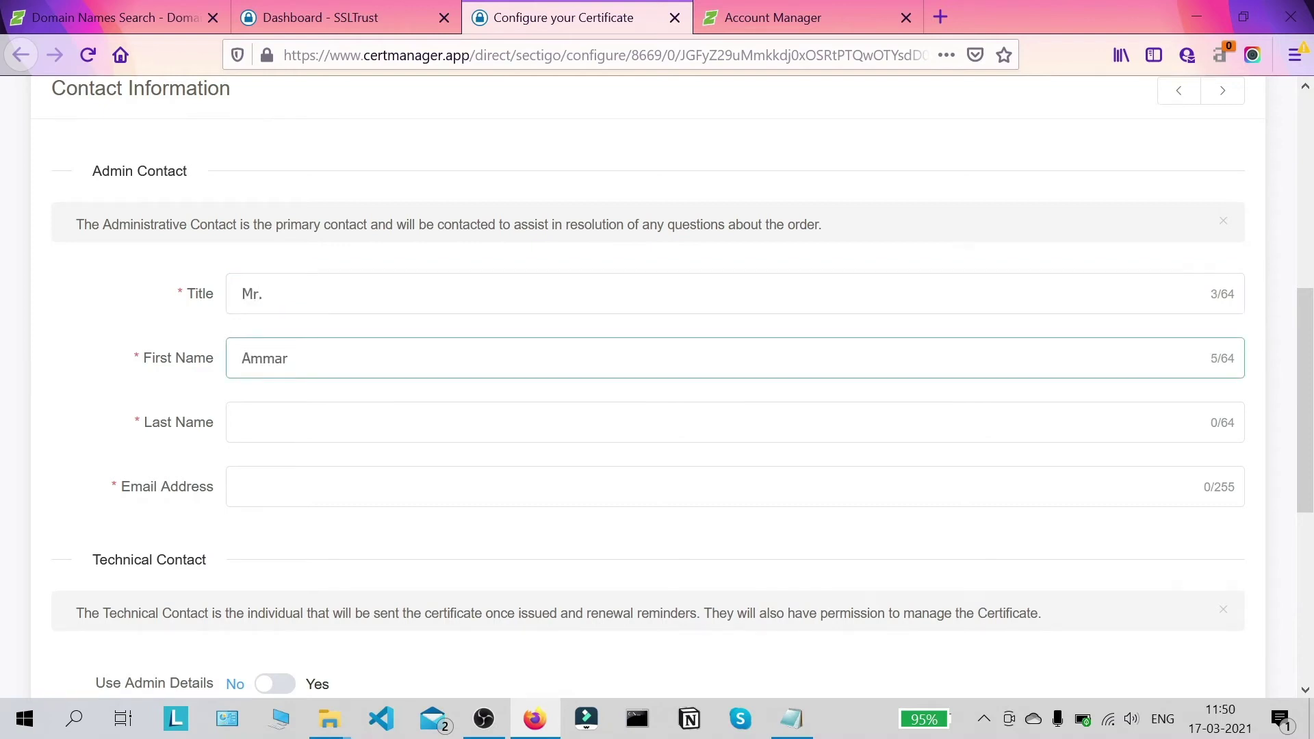
{"action": "key", "text": "Tab"}
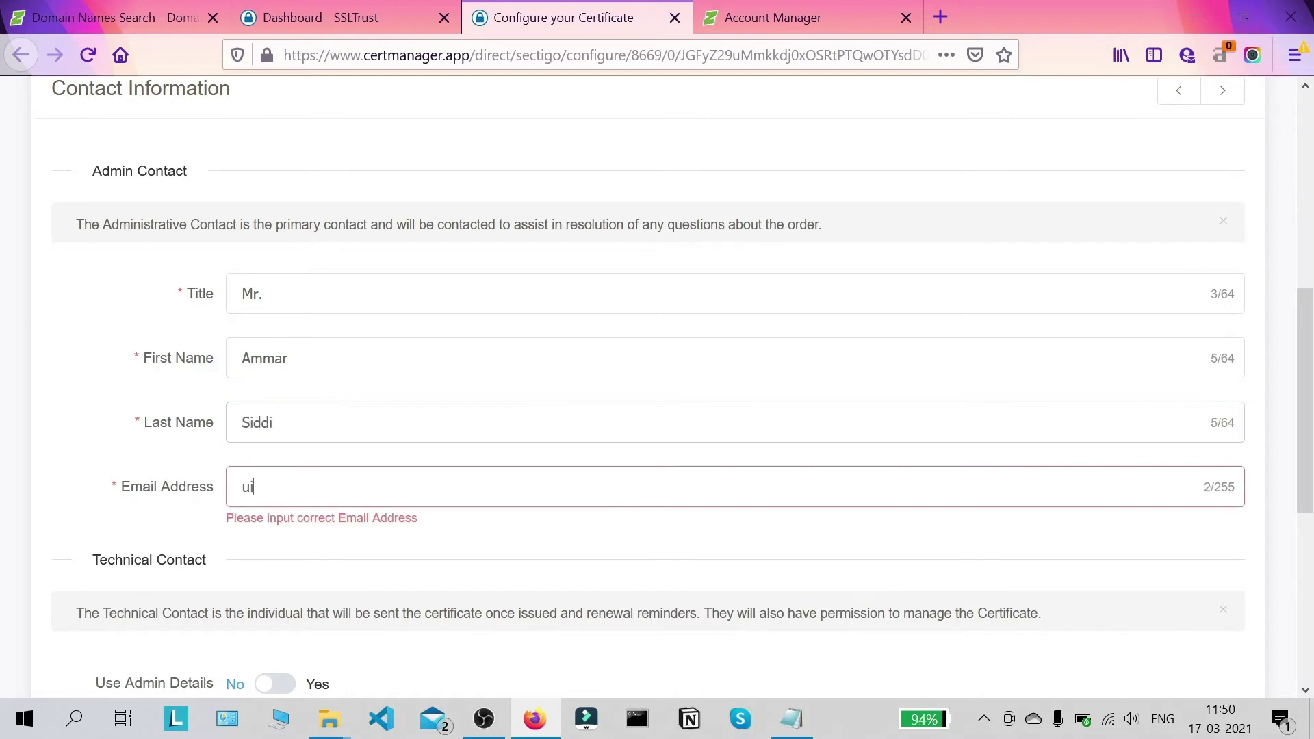
{"action": "left_click", "coordinate": [273, 422]}
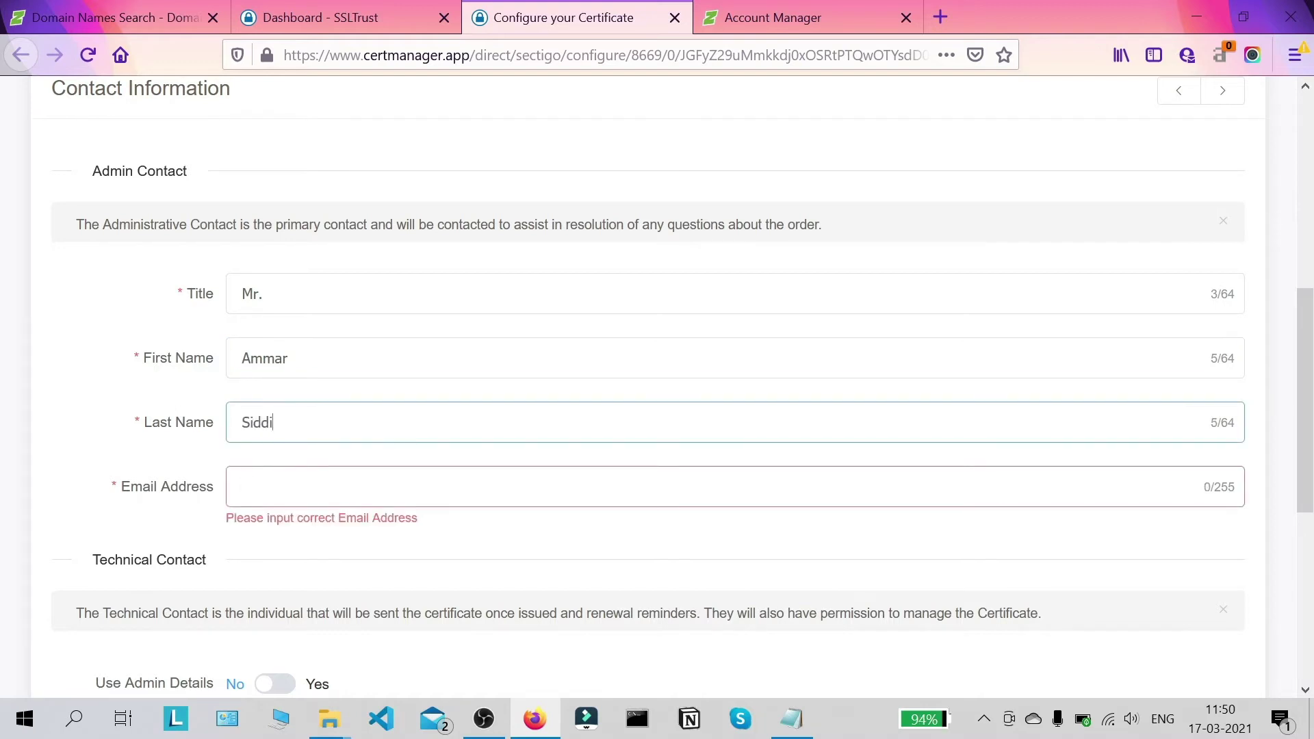
{"action": "left_click", "coordinate": [243, 486]}
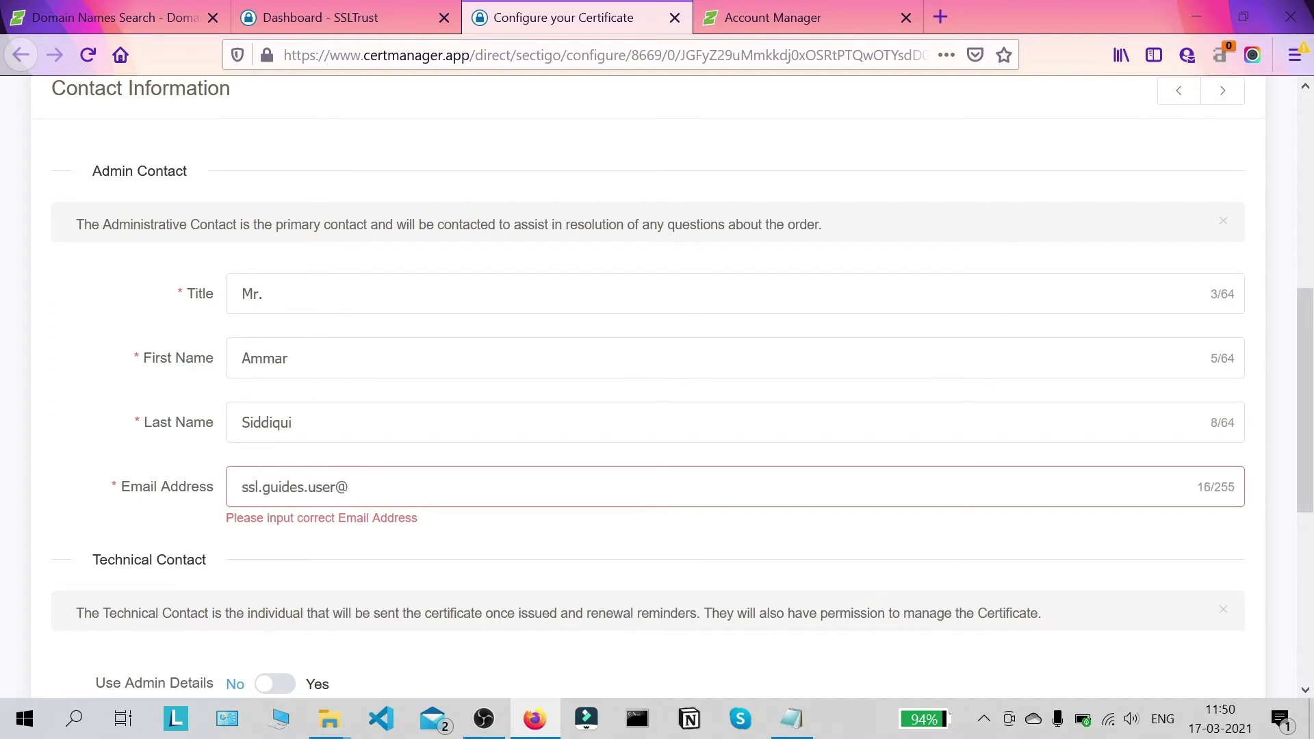
{"action": "scroll", "coordinate": [370, 438], "scroll_direction": "down", "scroll_amount": 3}
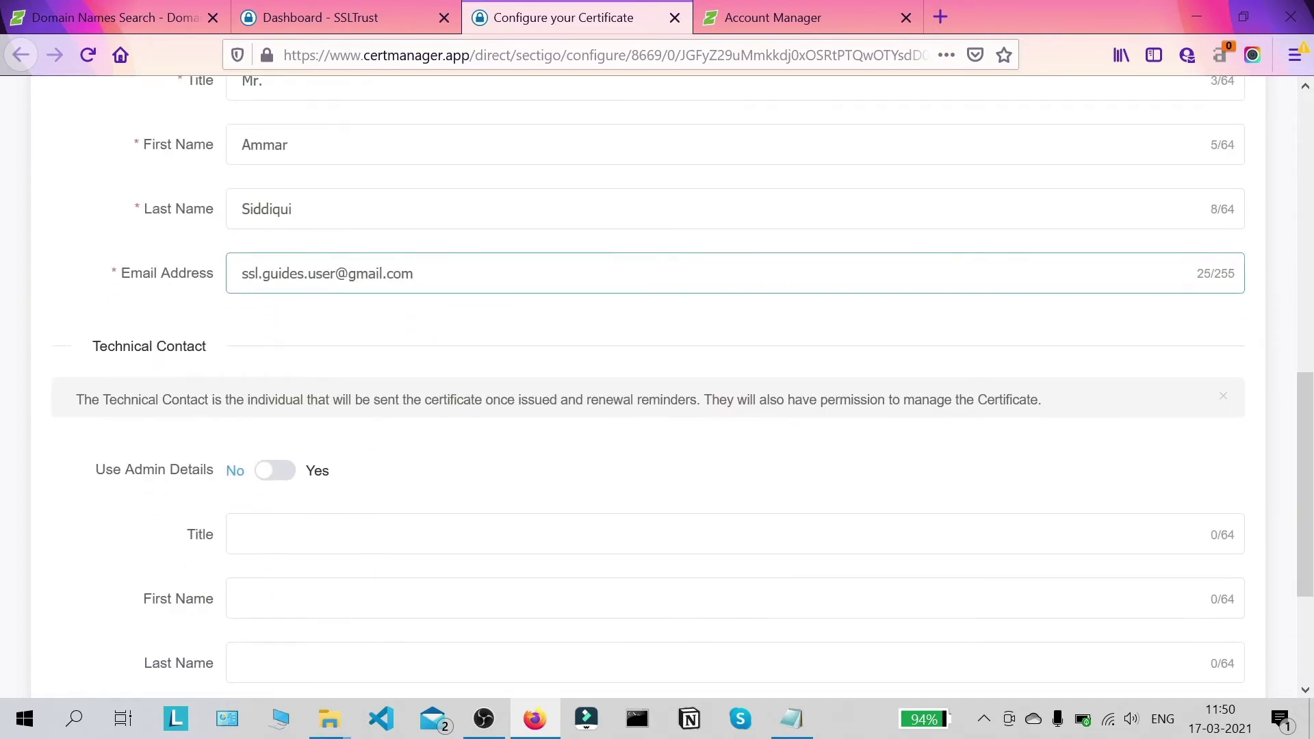
{"action": "scroll", "coordinate": [306, 418], "scroll_direction": "down", "scroll_amount": 2}
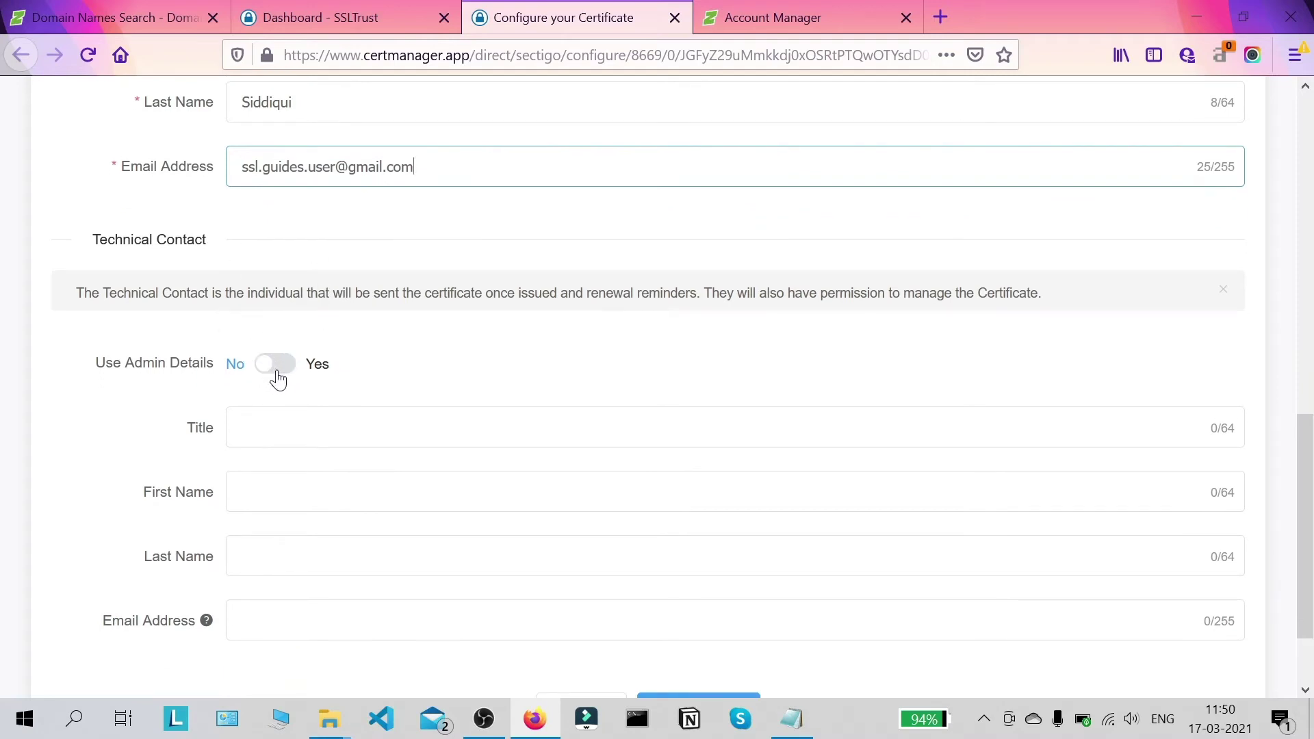
{"action": "scroll", "coordinate": [288, 419], "scroll_direction": "up", "scroll_amount": 2}
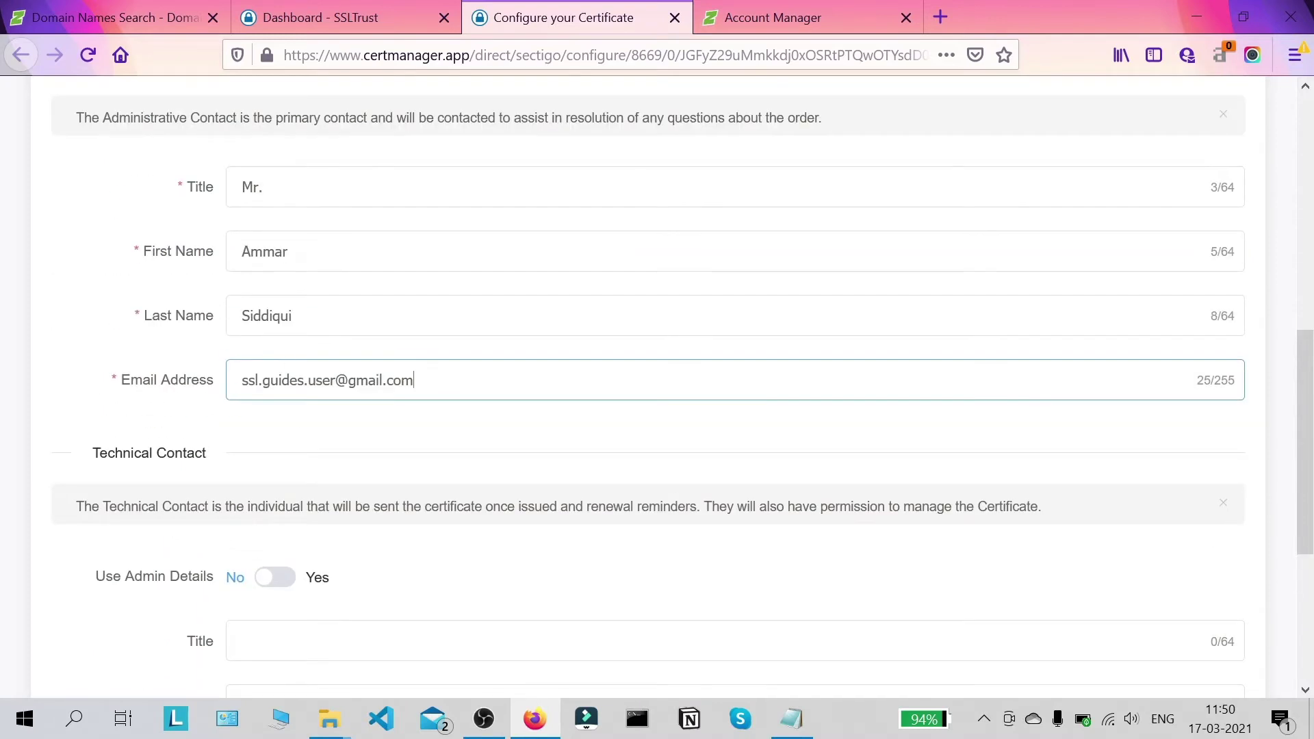
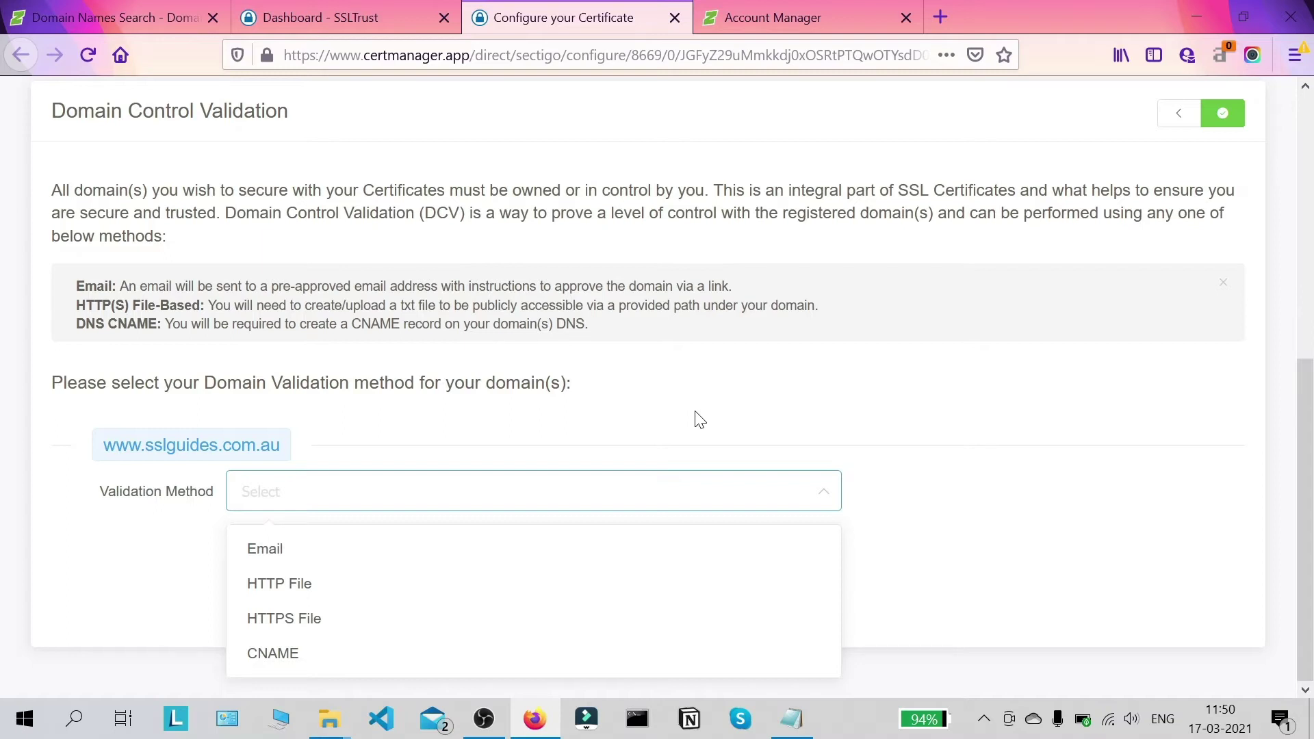
Step: Choose Email validation with the domain's admin approval address, then switch the method to HTTP File
{"action": "left_click", "coordinate": [356, 561]}
{"action": "scroll", "coordinate": [411, 493], "scroll_direction": "down", "scroll_amount": 1}
{"action": "left_click", "coordinate": [405, 504]}
{"action": "scroll", "coordinate": [428, 329], "scroll_direction": "down", "scroll_amount": 3}
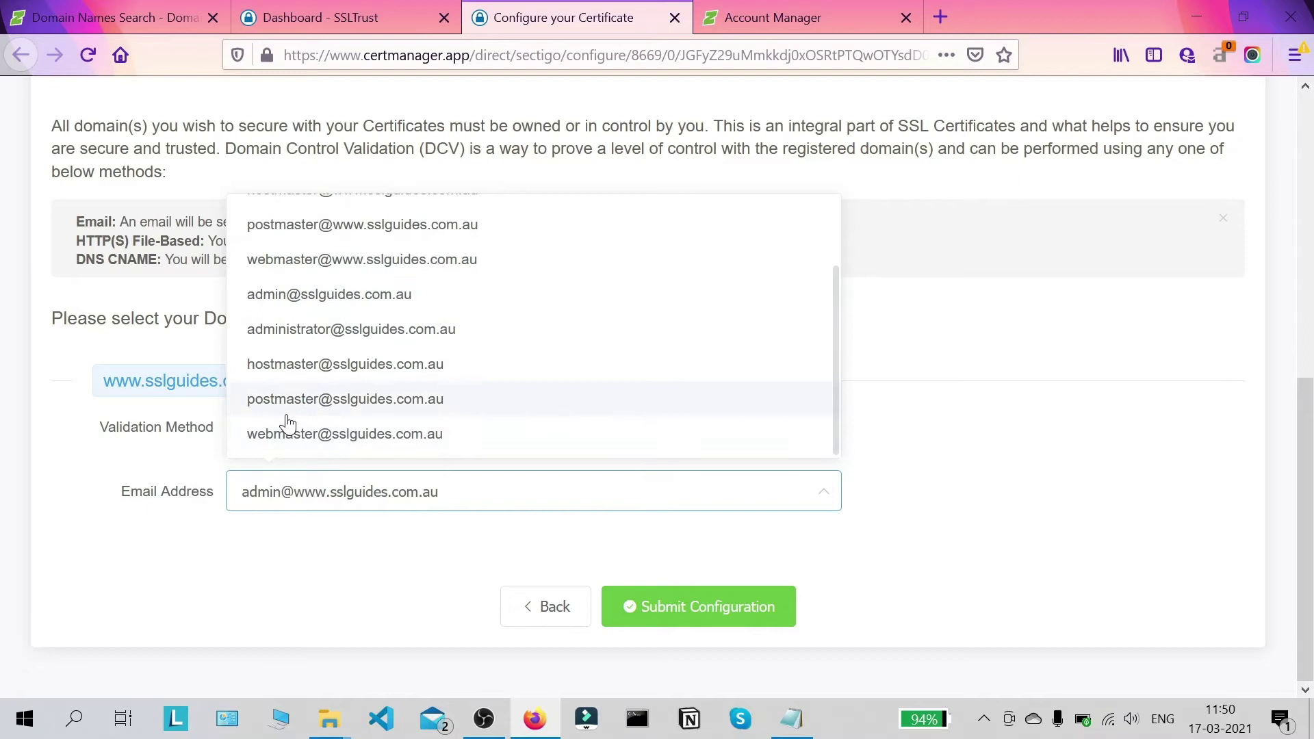
{"action": "scroll", "coordinate": [288, 425], "scroll_direction": "up", "scroll_amount": 3}
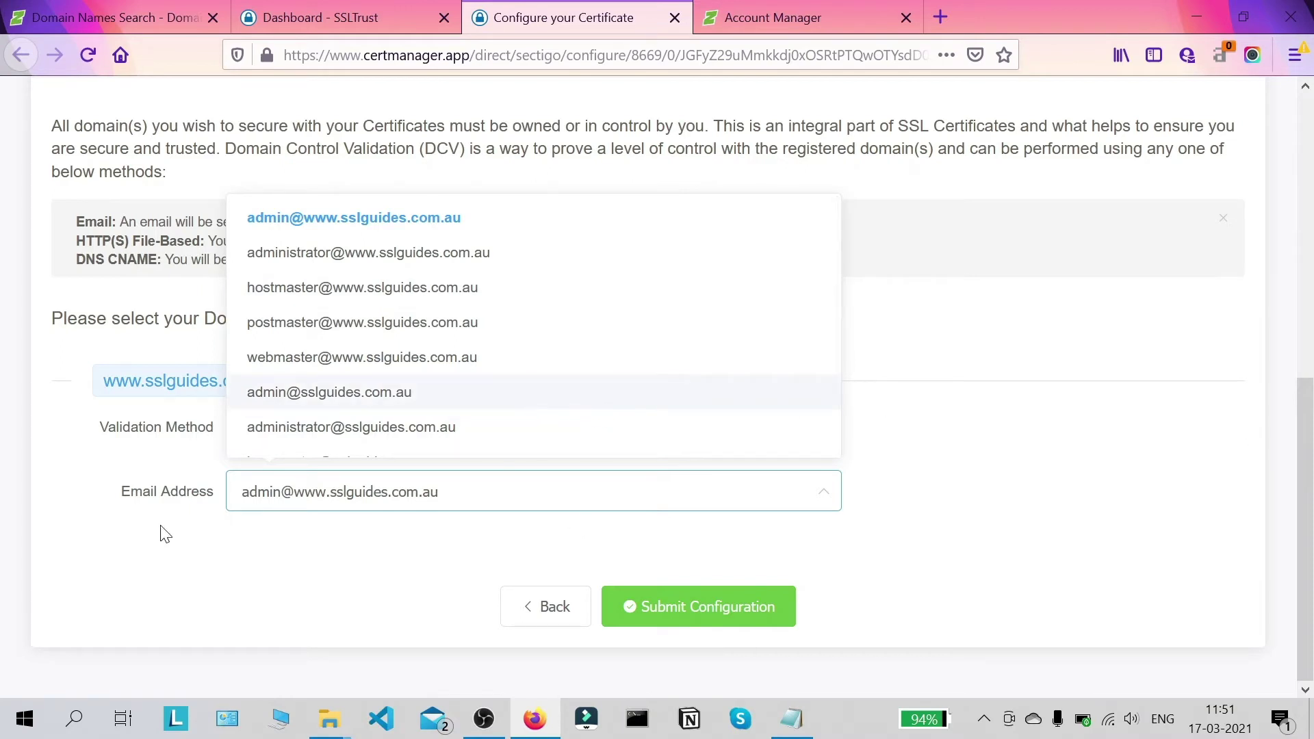
{"action": "left_click", "coordinate": [35, 425]}
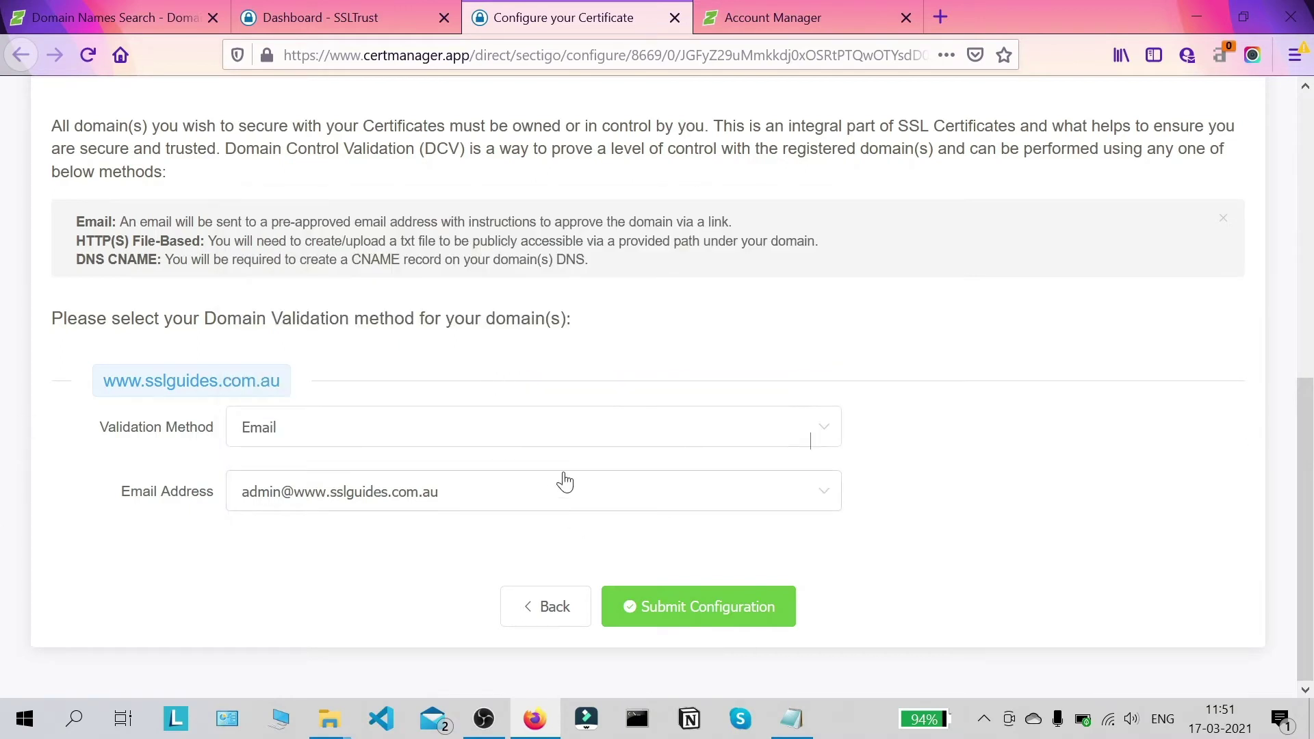
{"action": "left_click", "coordinate": [621, 440]}
{"action": "left_click", "coordinate": [346, 518]}
Step: Review the HTTP File validation file name, path and three-line file contents
{"action": "scroll", "coordinate": [508, 352], "scroll_direction": "down", "scroll_amount": 3}
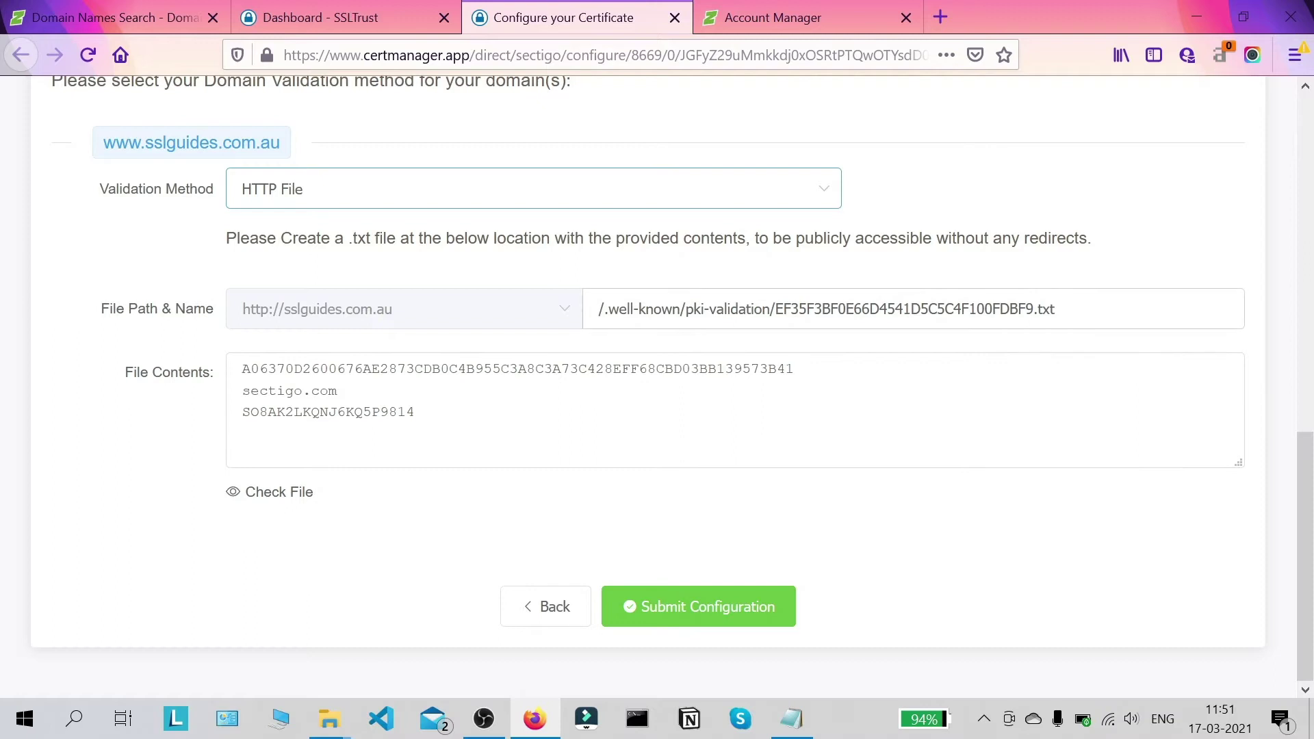
{"action": "left_click_drag", "start_coordinate": [776, 309], "coordinate": [1037, 308]}
{"action": "left_click", "coordinate": [1154, 254]}
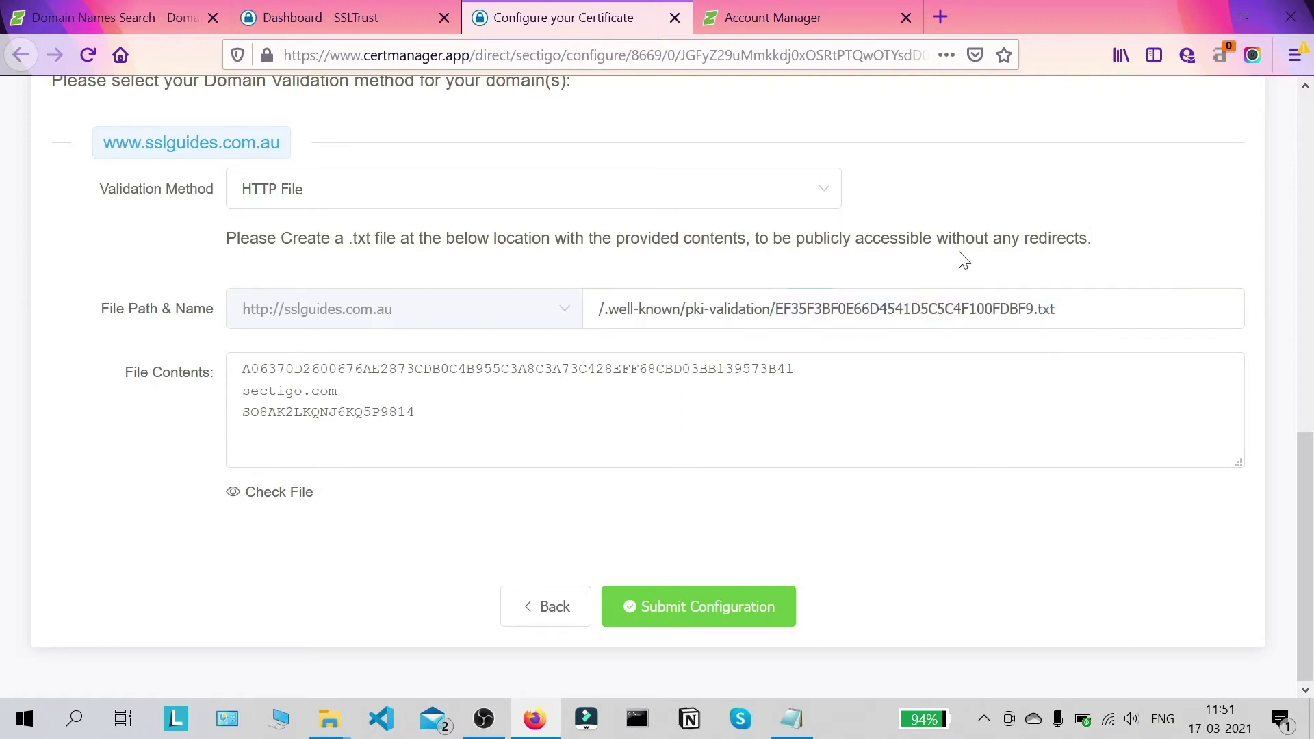
{"action": "left_click_drag", "start_coordinate": [424, 431], "coordinate": [241, 368]}
{"action": "left_click", "coordinate": [6, 283]}
{"action": "left_click", "coordinate": [684, 438]}
{"action": "key", "text": "ctrl+a"}
{"action": "key", "text": "Right"}
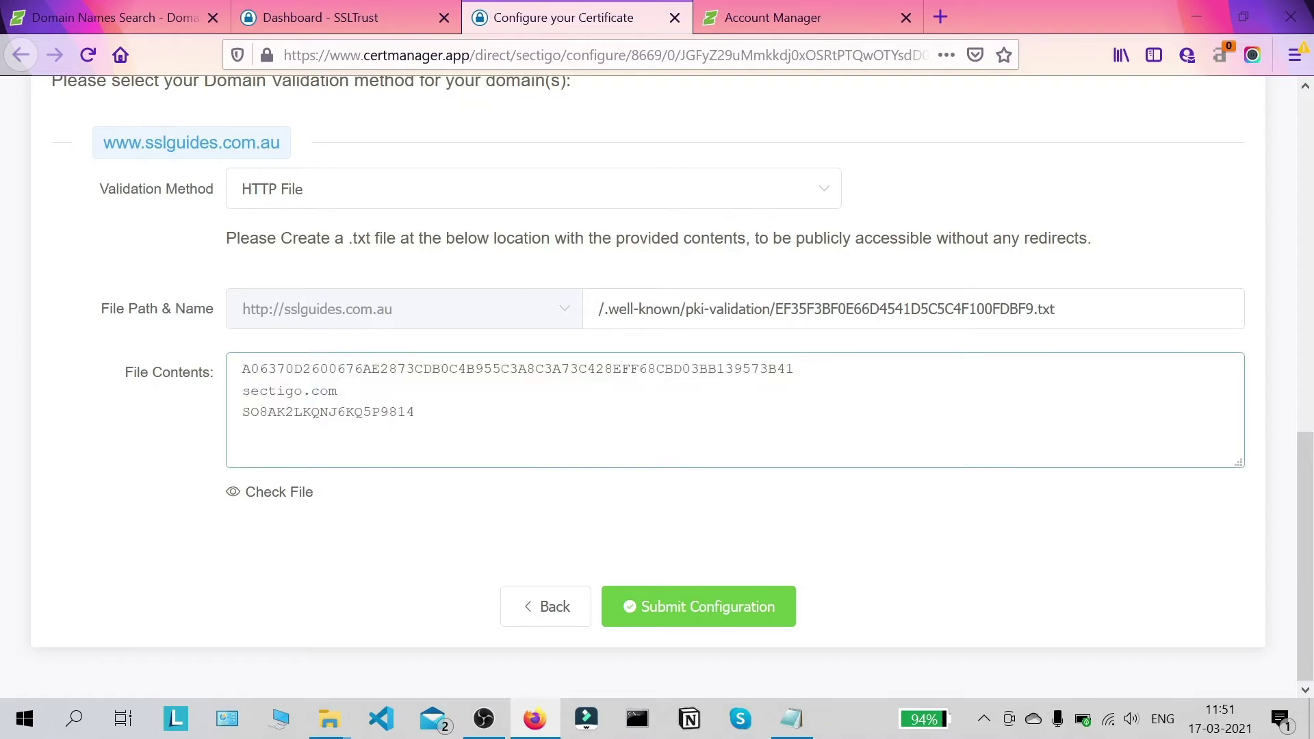
{"action": "key", "text": "ctrl+a"}
{"action": "key", "text": "Right"}
{"action": "left_click", "coordinate": [6, 345]}
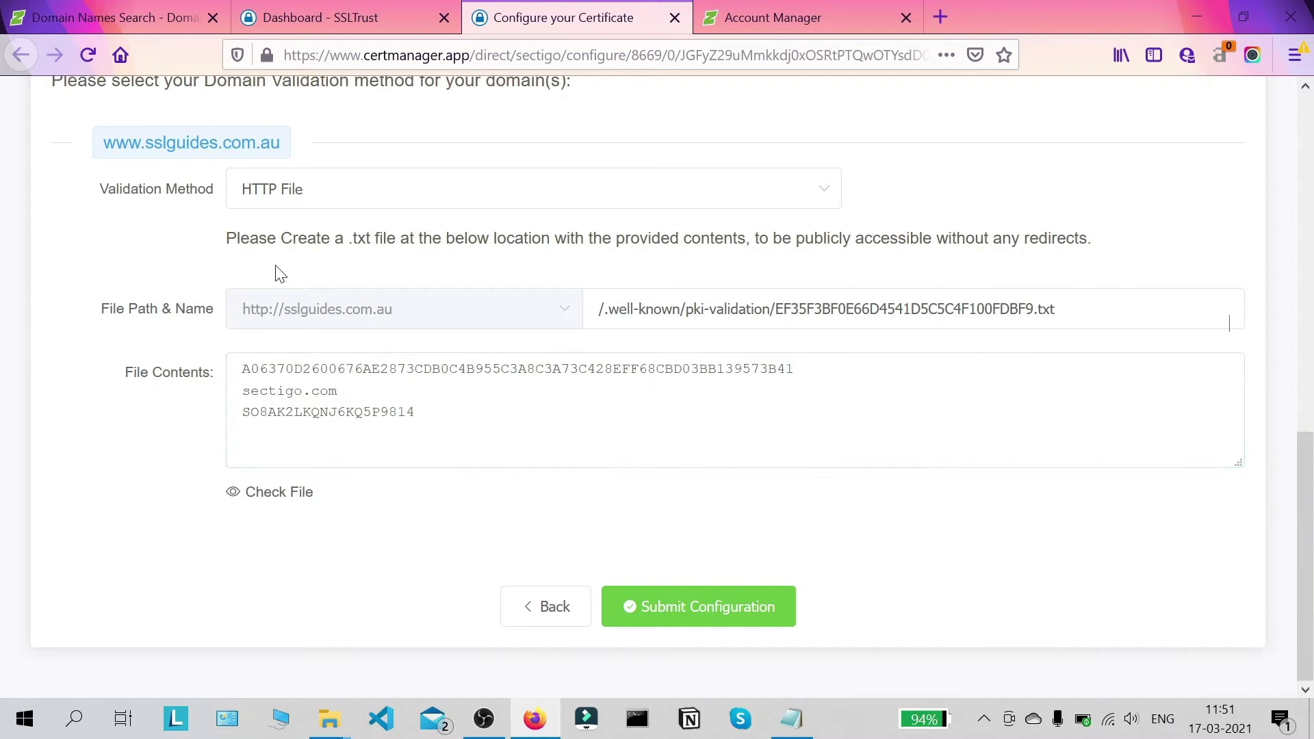
{"action": "scroll", "coordinate": [430, 264], "scroll_direction": "up", "scroll_amount": 1}
{"action": "scroll", "coordinate": [430, 264], "scroll_direction": "up", "scroll_amount": 3}
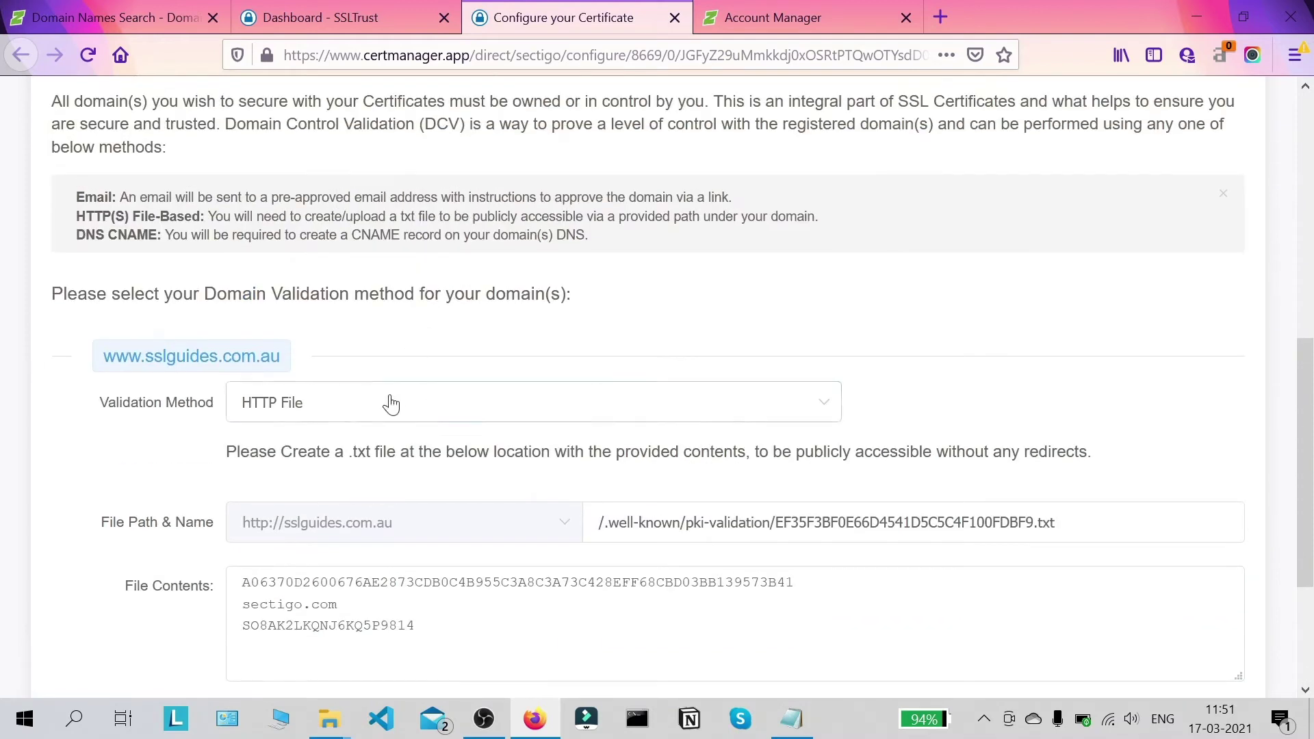
Step: Switch the validation method to CNAME to show the DNS record name and value
{"action": "left_click", "coordinate": [390, 402]}
{"action": "scroll", "coordinate": [343, 465], "scroll_direction": "down", "scroll_amount": 2}
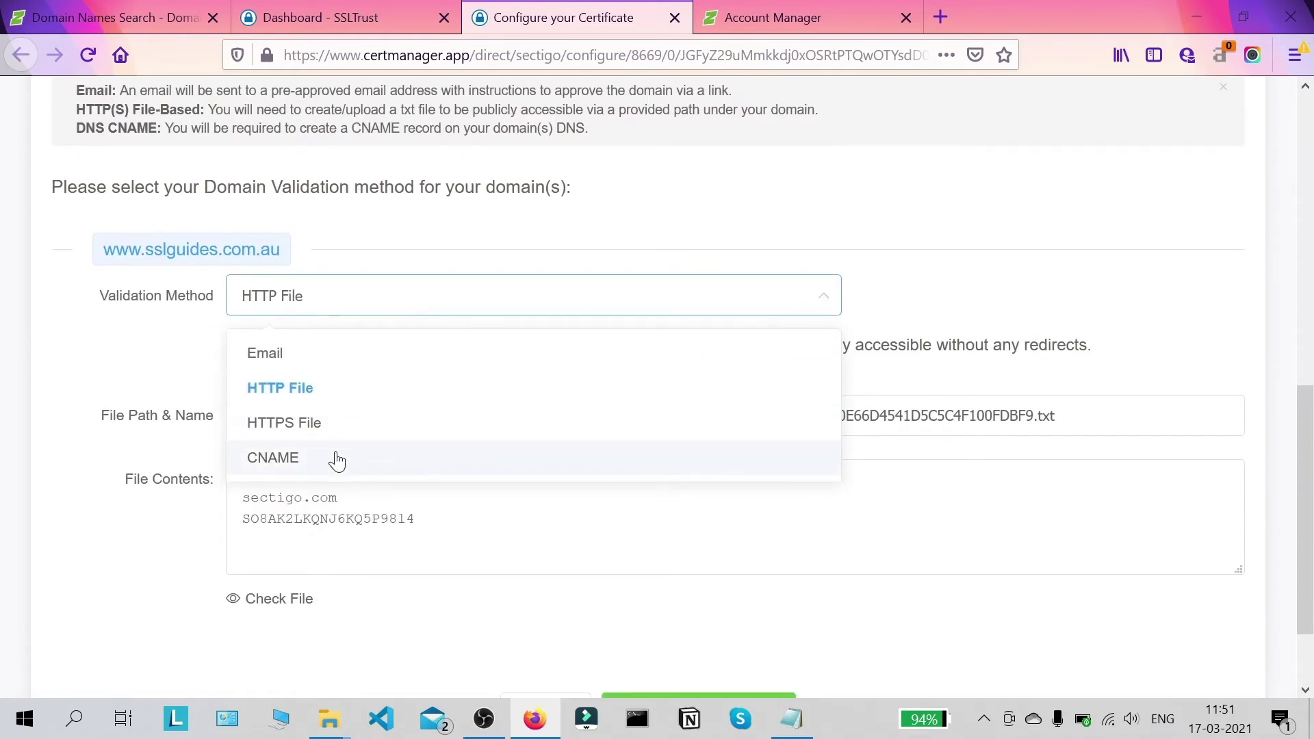
{"action": "left_click", "coordinate": [336, 460]}
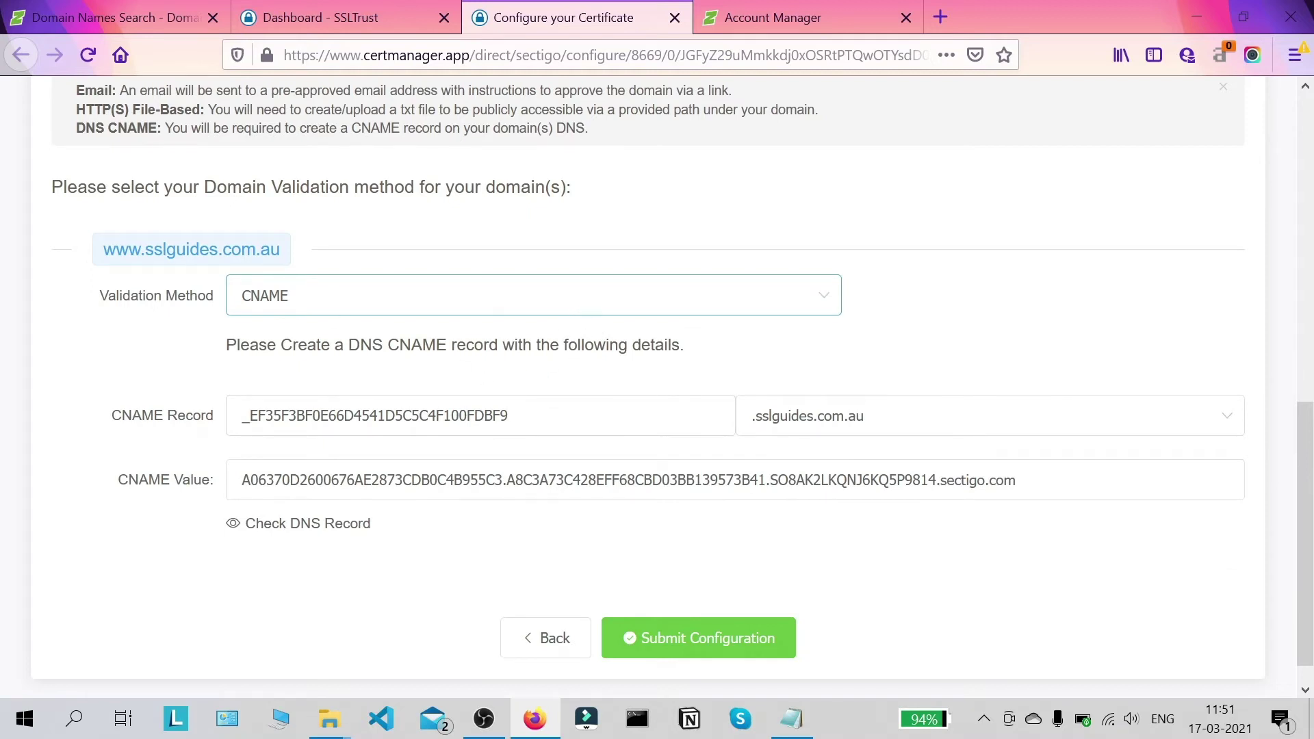
{"action": "scroll", "coordinate": [568, 366], "scroll_direction": "down", "scroll_amount": 1}
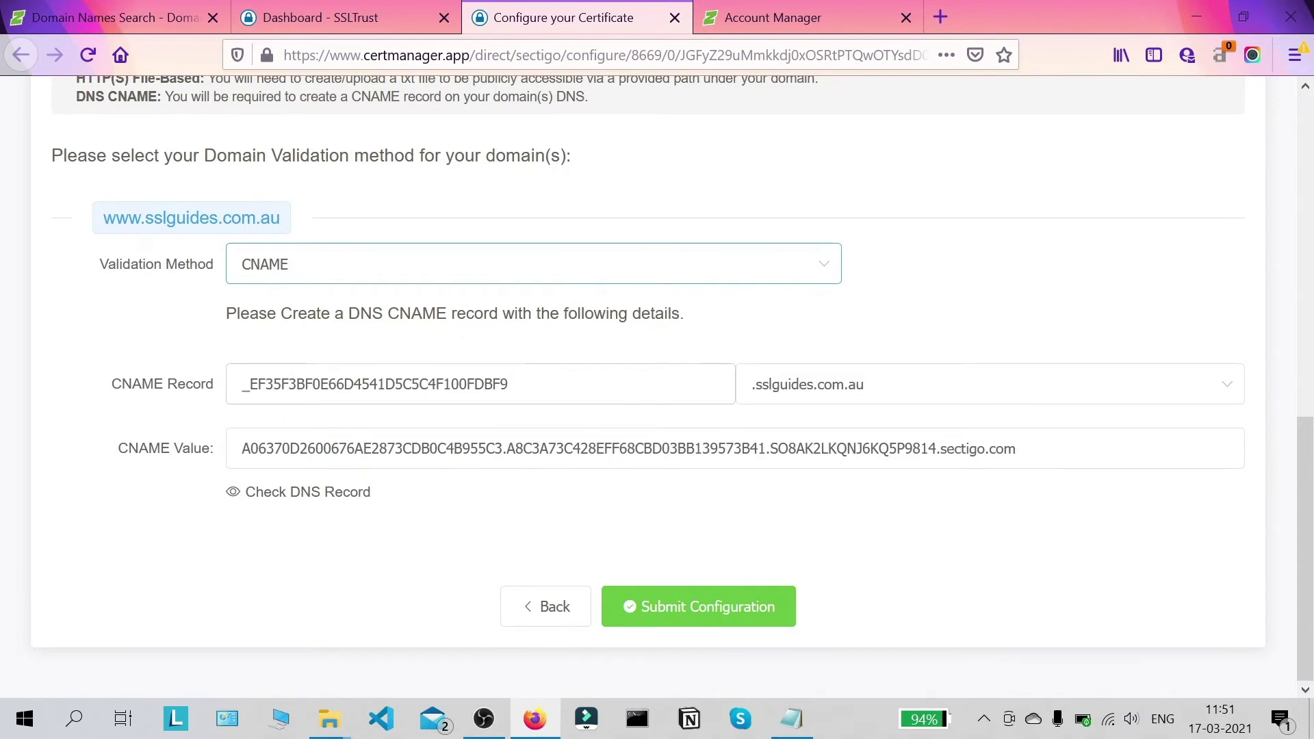
Step: Close the domain search tab and open the sslguides.com.au web hosting Control Panel
{"action": "left_click", "coordinate": [56, 10]}
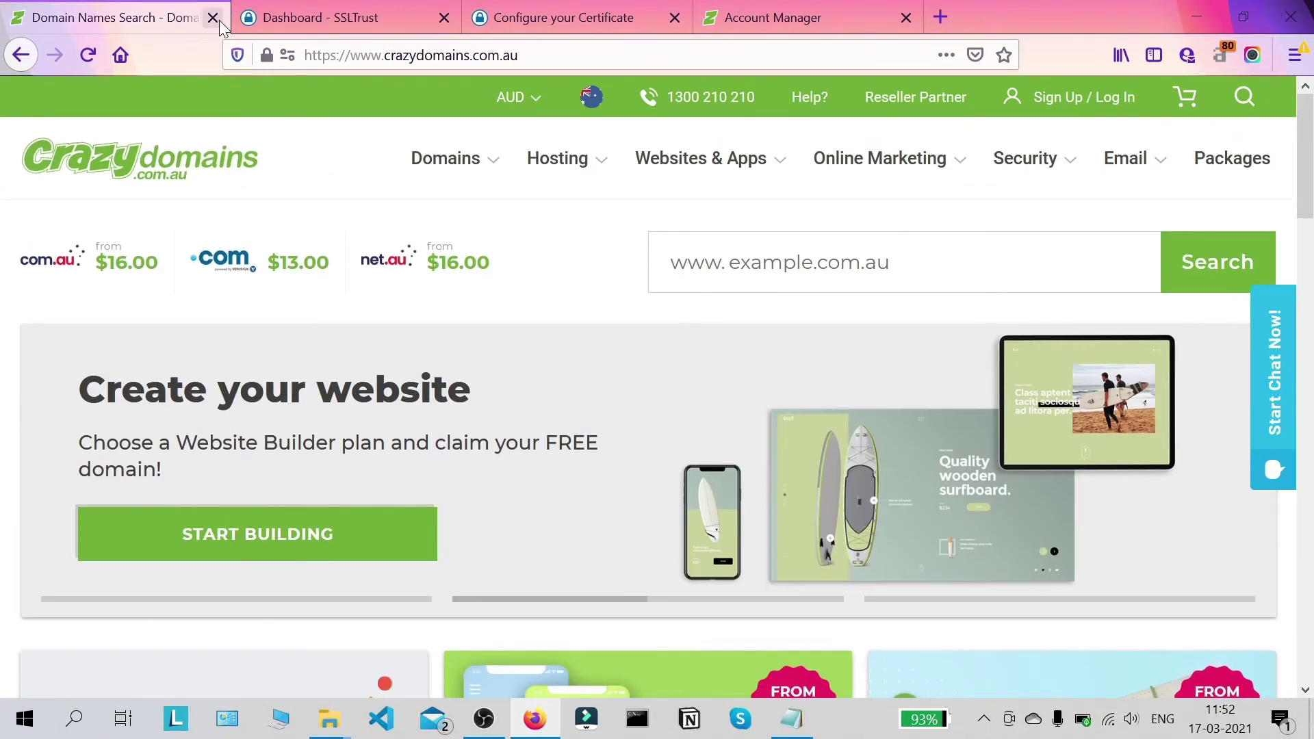
{"action": "left_click", "coordinate": [213, 17]}
{"action": "left_click_drag", "start_coordinate": [648, 8], "coordinate": [119, 21]}
{"action": "scroll", "coordinate": [395, 291], "scroll_direction": "down", "scroll_amount": 2}
{"action": "scroll", "coordinate": [371, 282], "scroll_direction": "up", "scroll_amount": 2}
{"action": "left_click", "coordinate": [315, 306]}
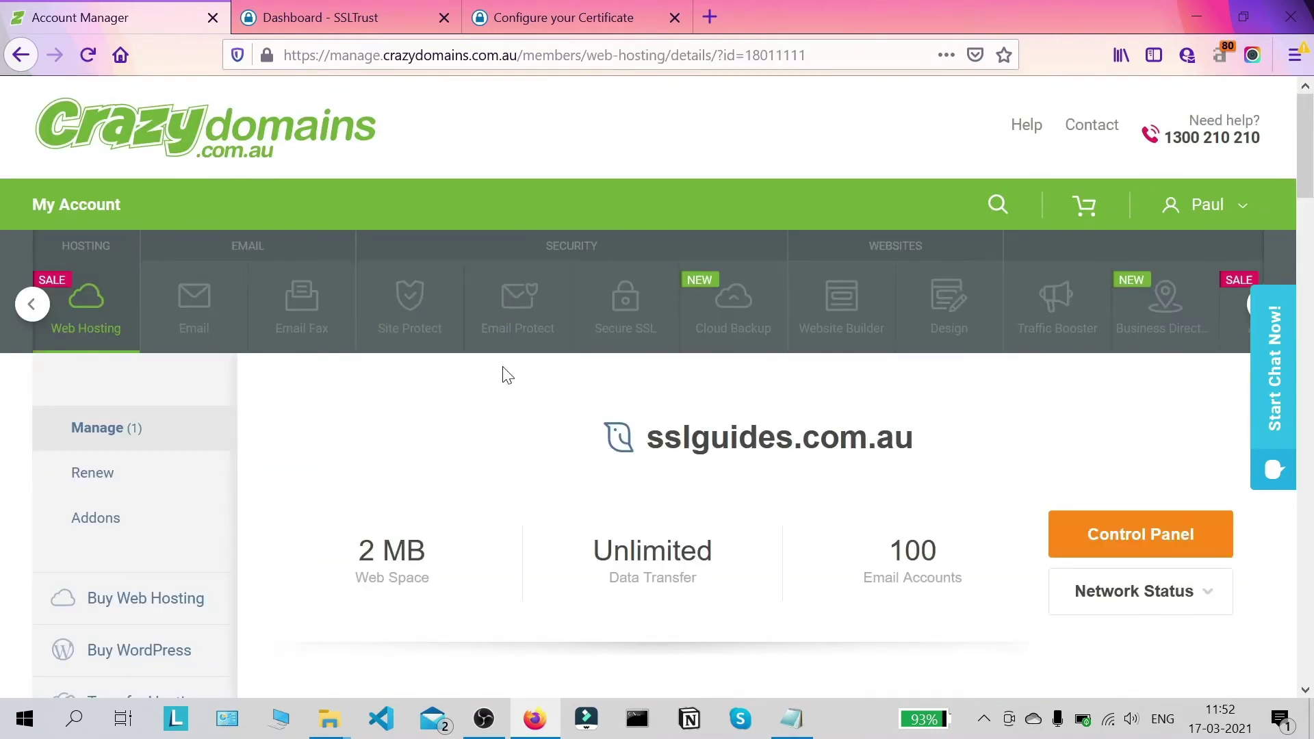
{"action": "scroll", "coordinate": [504, 375], "scroll_direction": "down", "scroll_amount": 4}
{"action": "scroll", "coordinate": [504, 373], "scroll_direction": "up", "scroll_amount": 4}
{"action": "left_click", "coordinate": [1138, 531]}
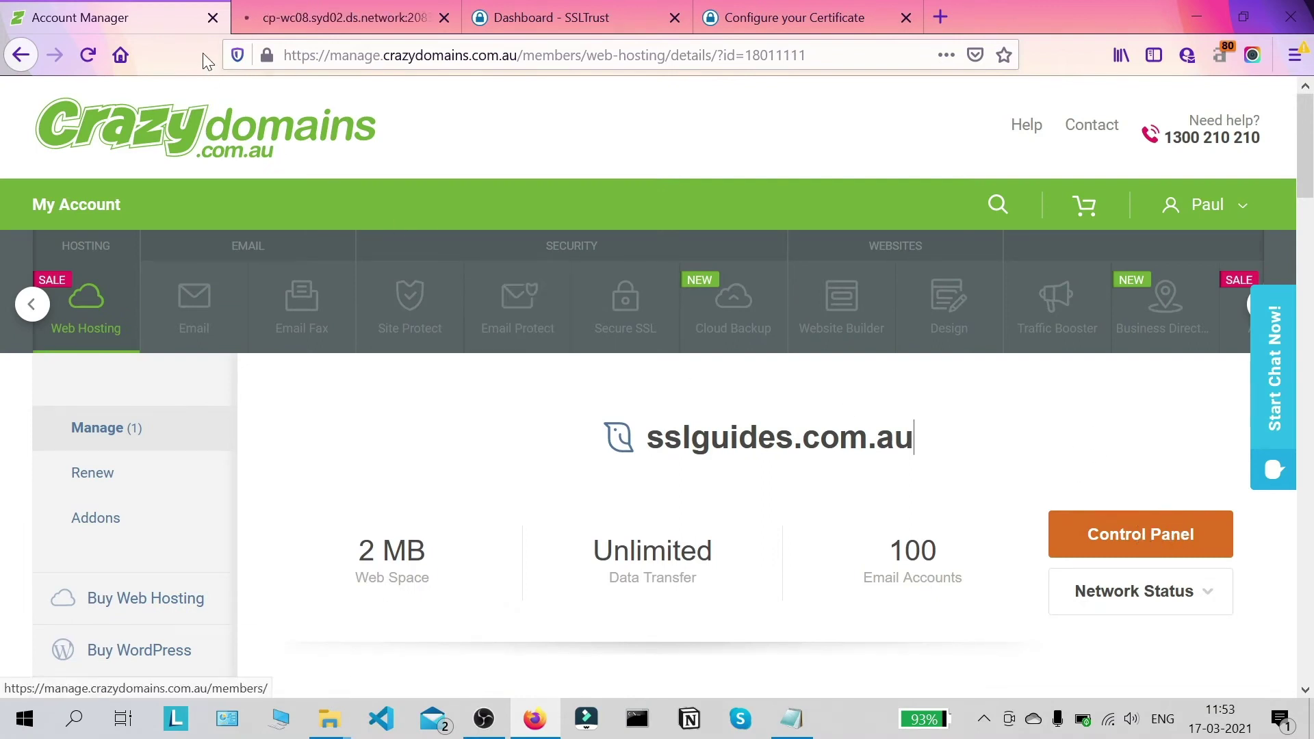
Step: Close the account page, expand Domains in Hosting Manager and open Advanced Zone Editor
{"action": "left_click", "coordinate": [213, 18]}
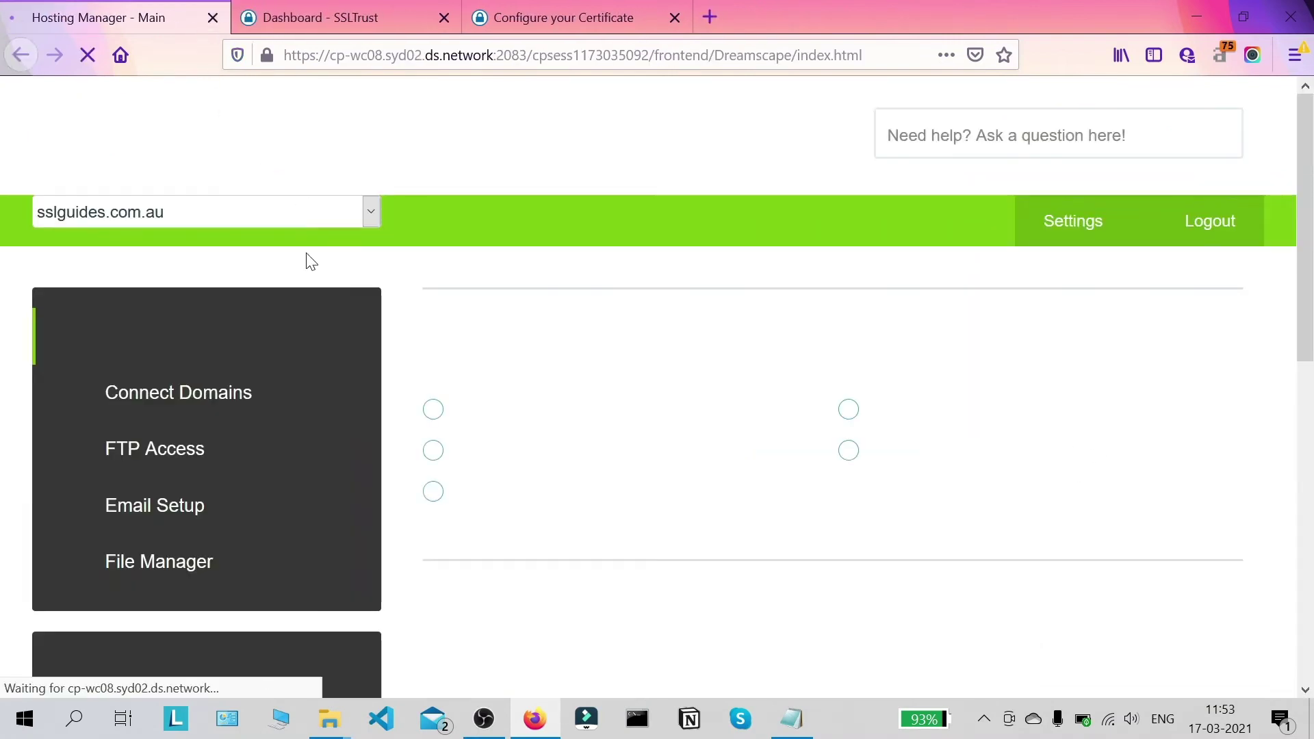
{"action": "scroll", "coordinate": [630, 249], "scroll_direction": "down", "scroll_amount": 6}
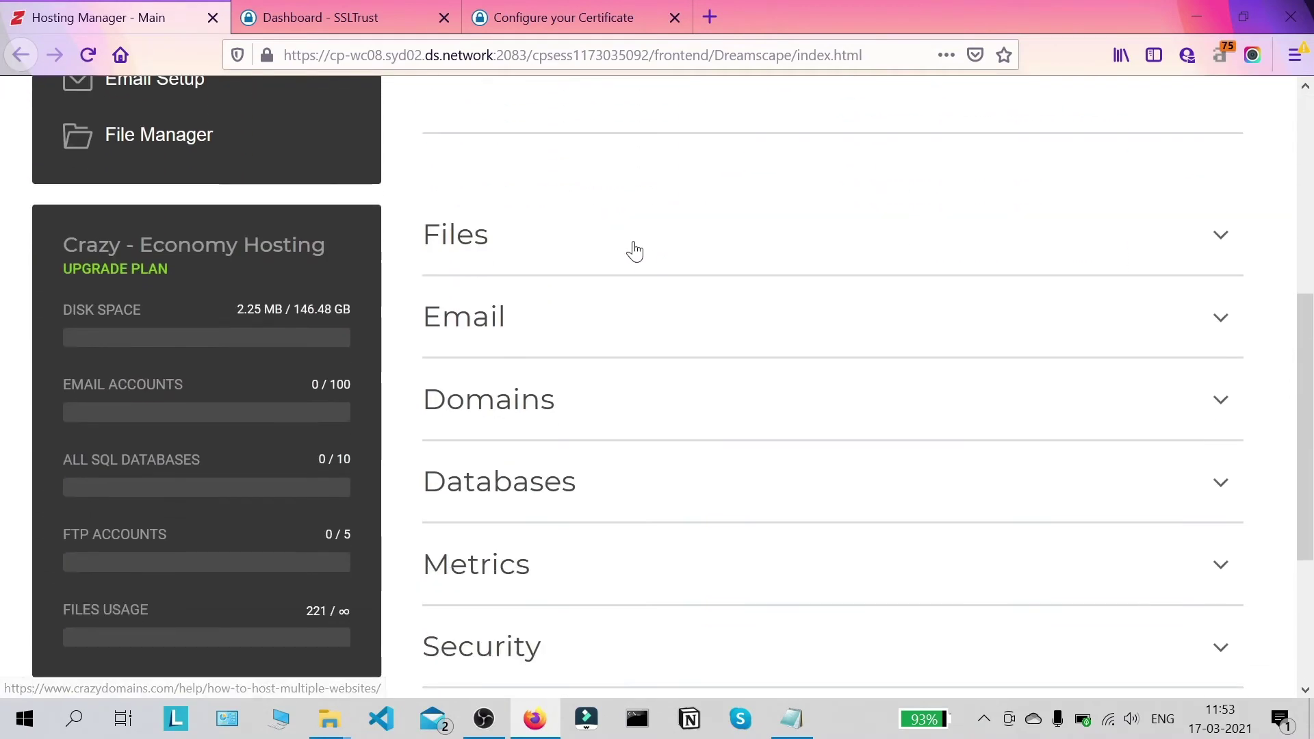
{"action": "scroll", "coordinate": [689, 219], "scroll_direction": "down", "scroll_amount": 3}
{"action": "scroll", "coordinate": [718, 280], "scroll_direction": "up", "scroll_amount": 3}
{"action": "scroll", "coordinate": [753, 315], "scroll_direction": "down", "scroll_amount": 3}
{"action": "left_click", "coordinate": [807, 210]}
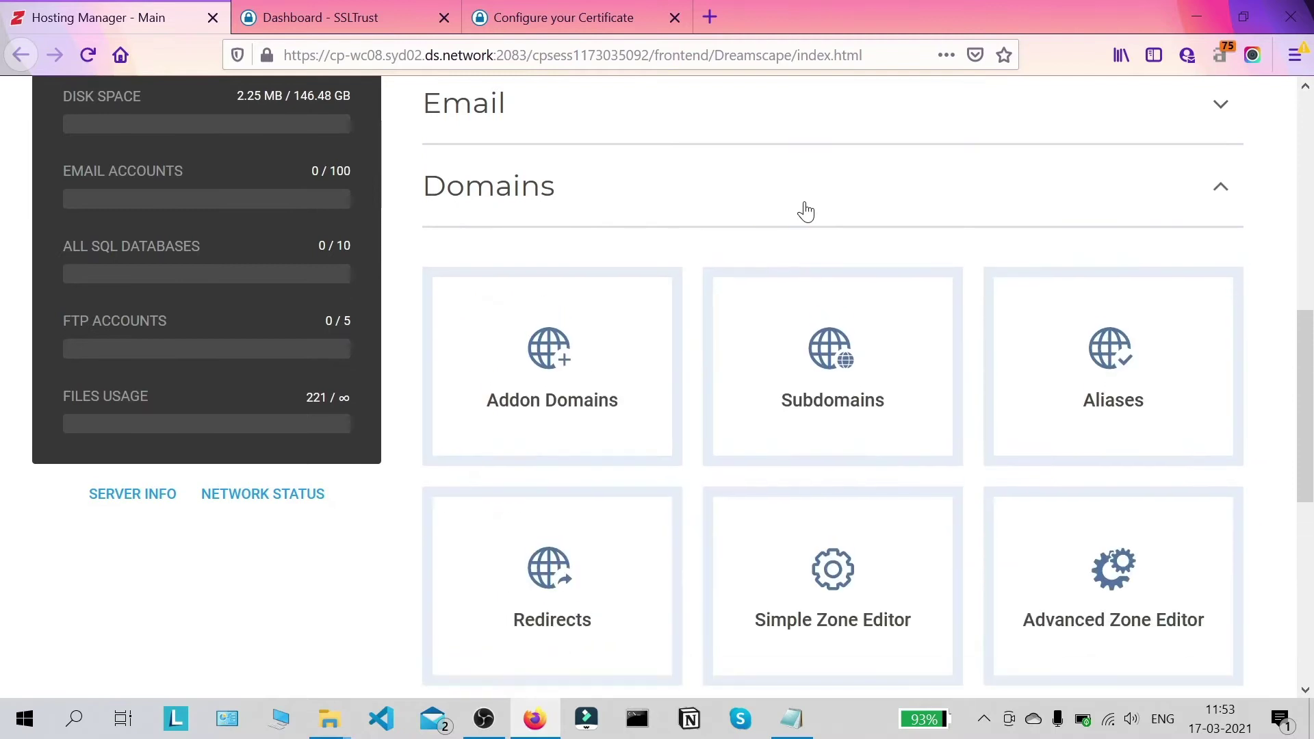
{"action": "scroll", "coordinate": [958, 287], "scroll_direction": "down", "scroll_amount": 2}
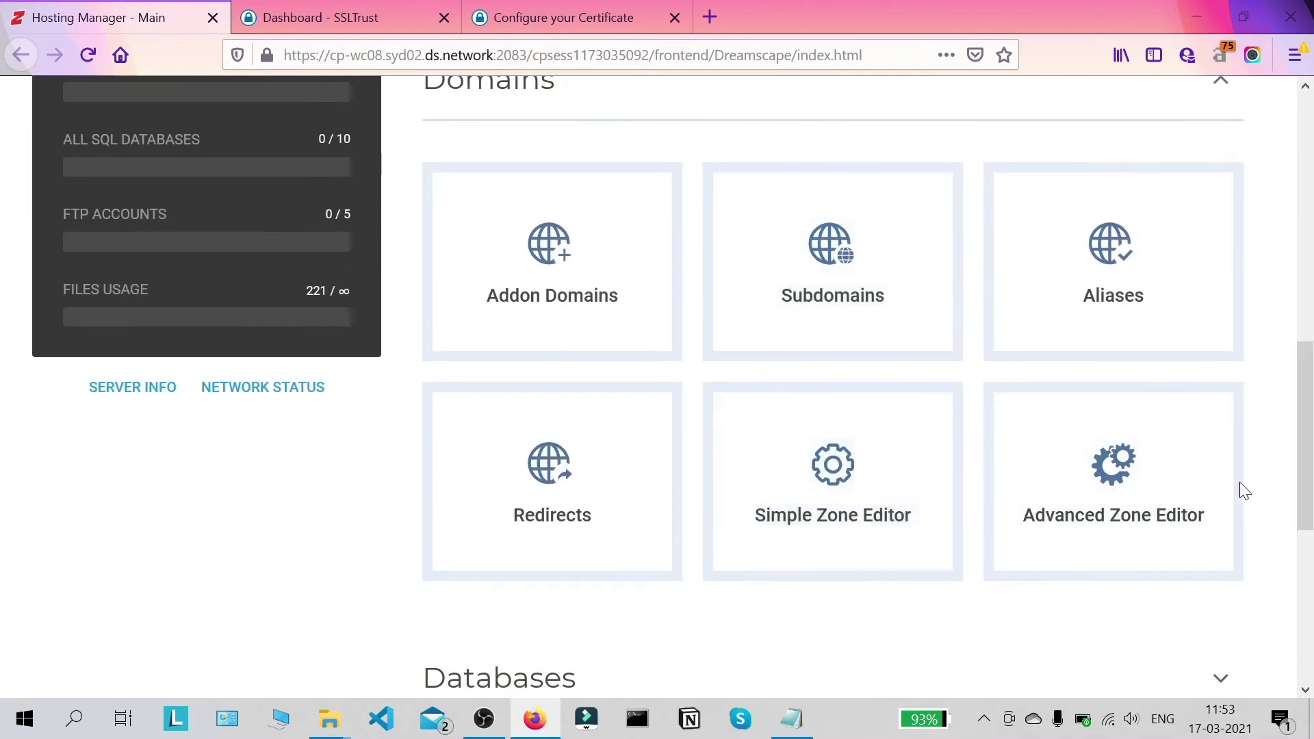
{"action": "left_click", "coordinate": [1120, 489]}
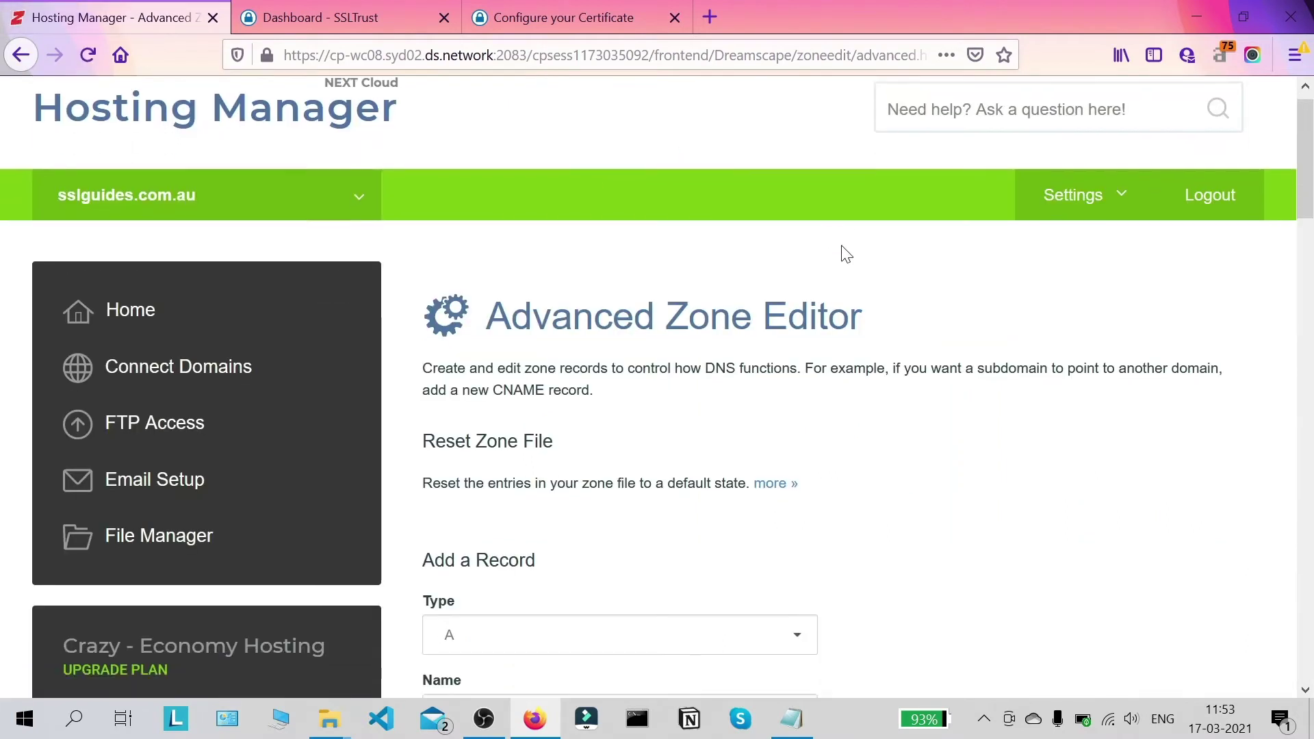
Step: Start a CNAME record with the Sectigo validation record name and TTL 3600
{"action": "scroll", "coordinate": [847, 254], "scroll_direction": "down", "scroll_amount": 3}
{"action": "left_click", "coordinate": [527, 445]}
{"action": "left_click", "coordinate": [522, 545]}
{"action": "scroll", "coordinate": [531, 557], "scroll_direction": "down", "scroll_amount": 2}
{"action": "key", "text": "Tab"}
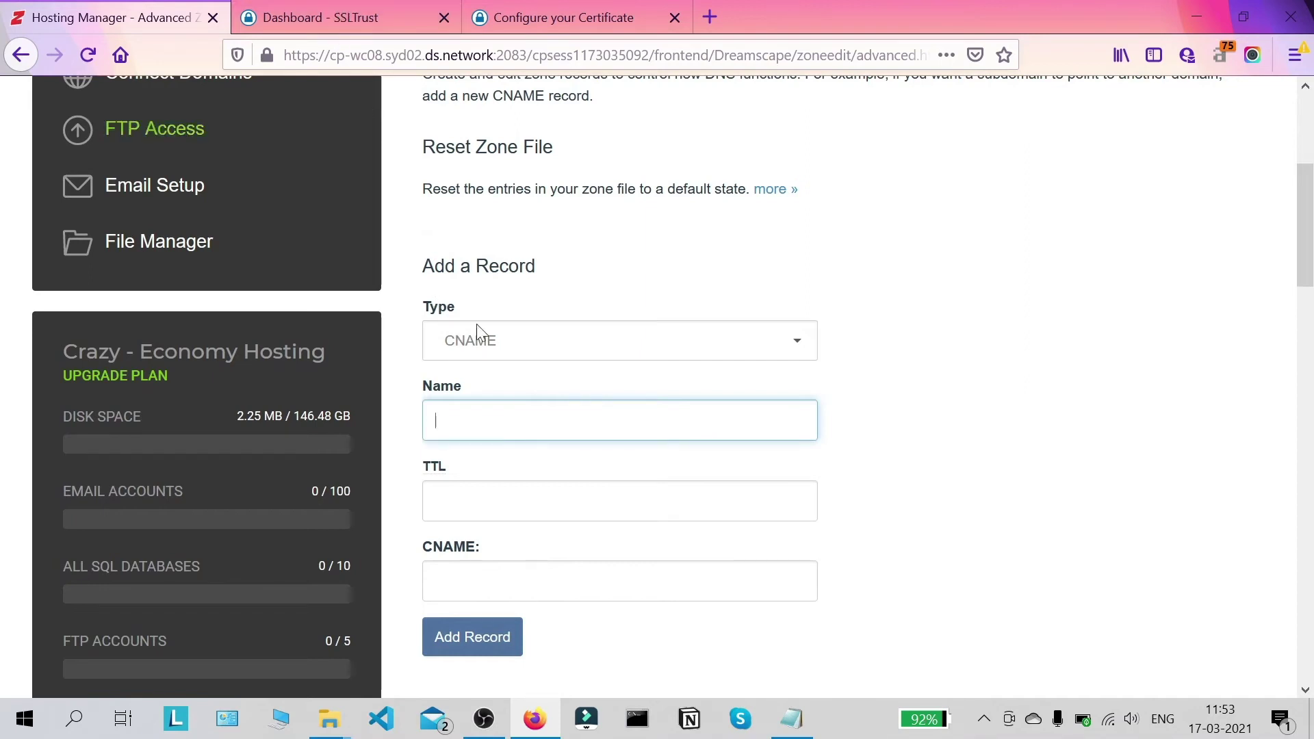
{"action": "left_click", "coordinate": [516, 9]}
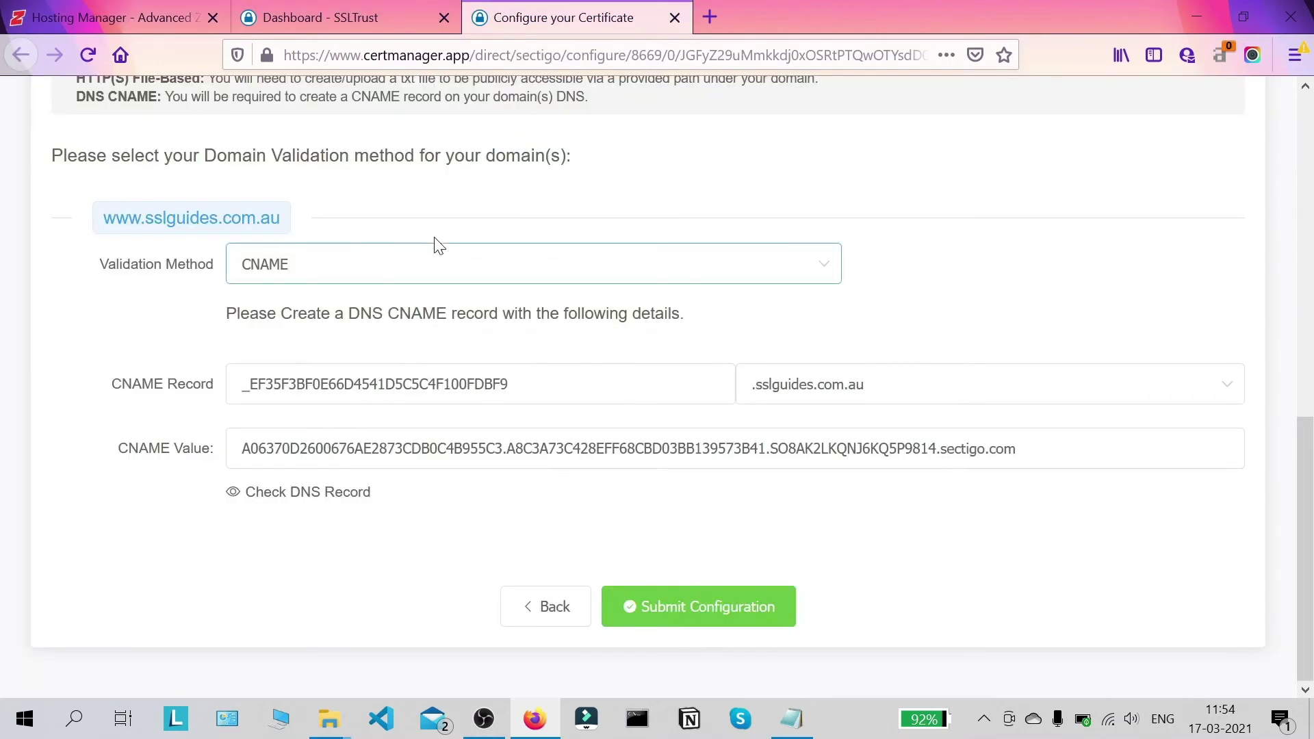
{"action": "left_click_drag", "start_coordinate": [509, 384], "coordinate": [249, 383]}
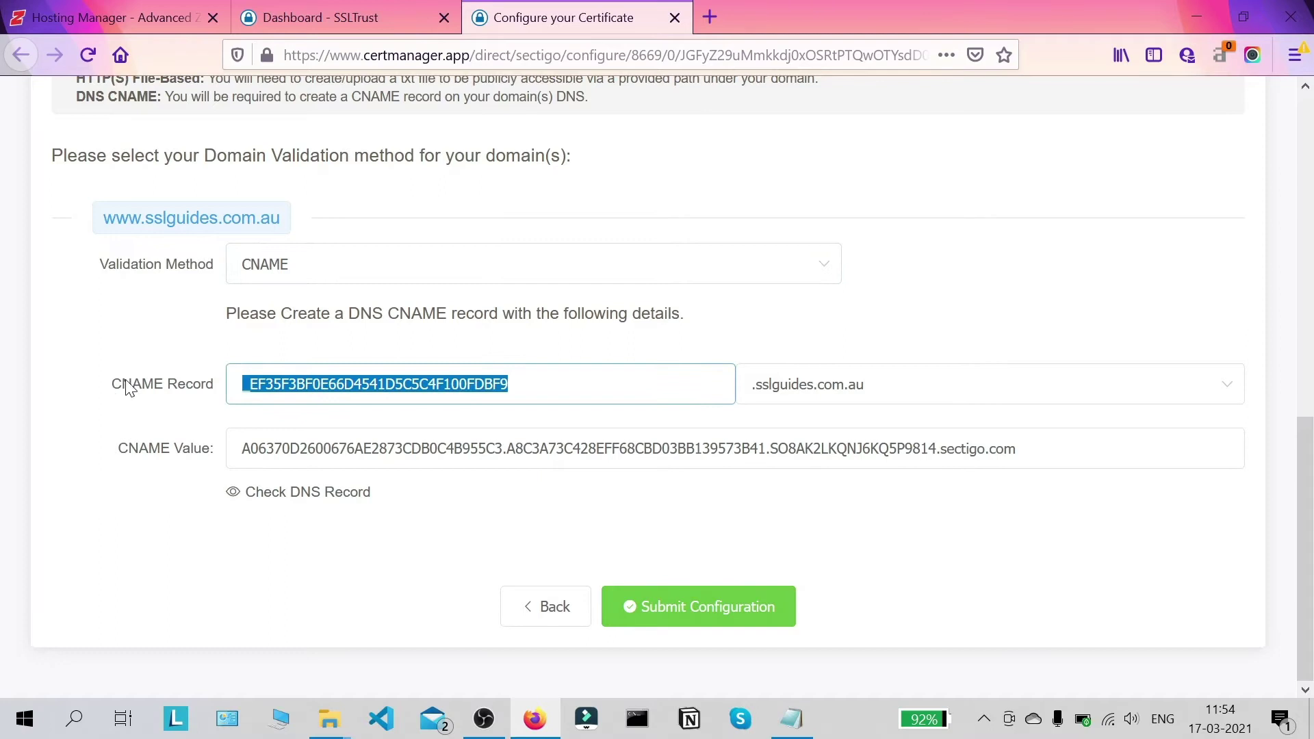
{"action": "left_click", "coordinate": [179, 18]}
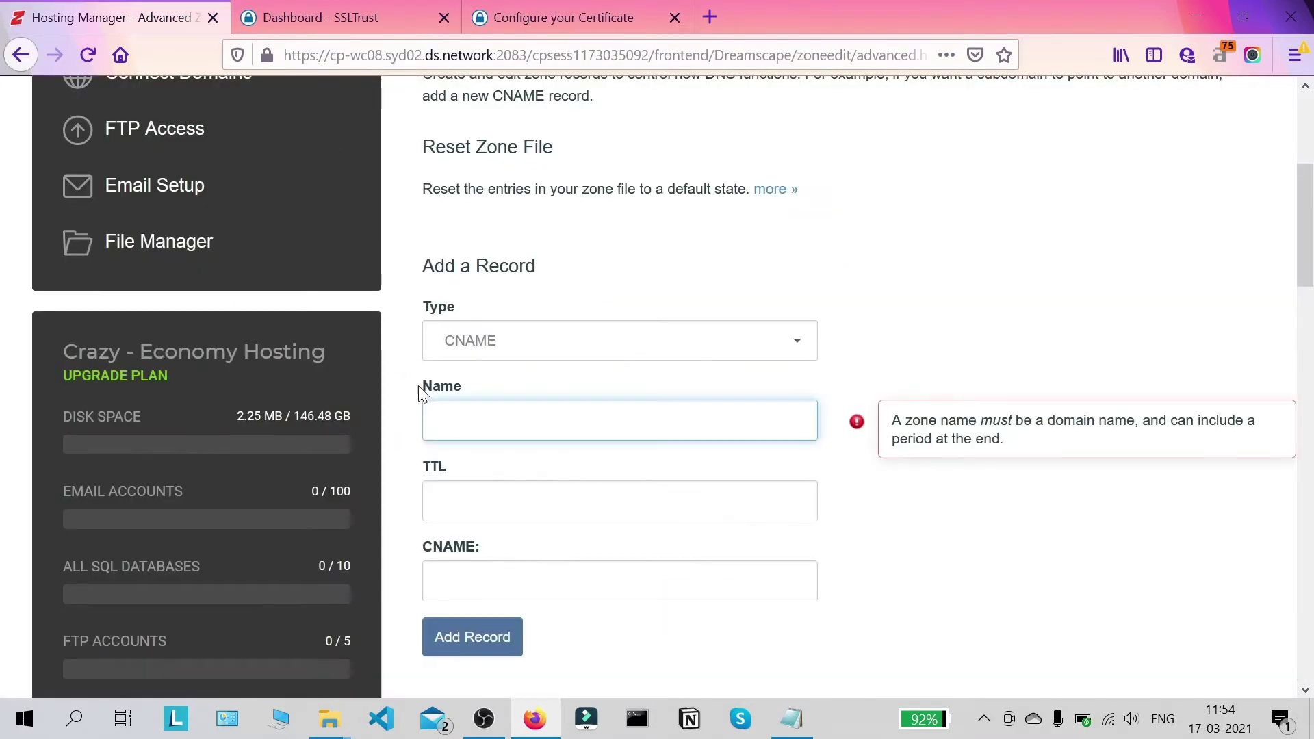
{"action": "key", "text": "ctrl+v"}
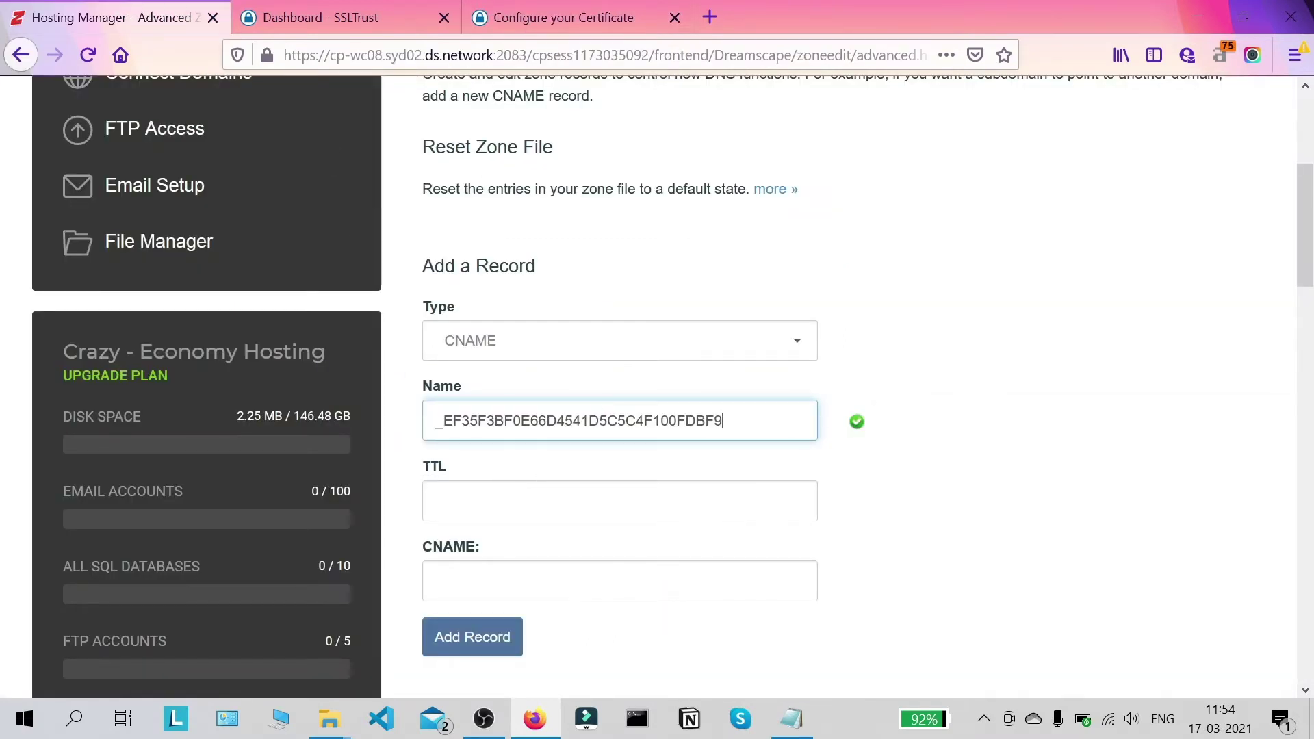
{"action": "key", "text": "Tab"}
{"action": "type", "text": "3600"}
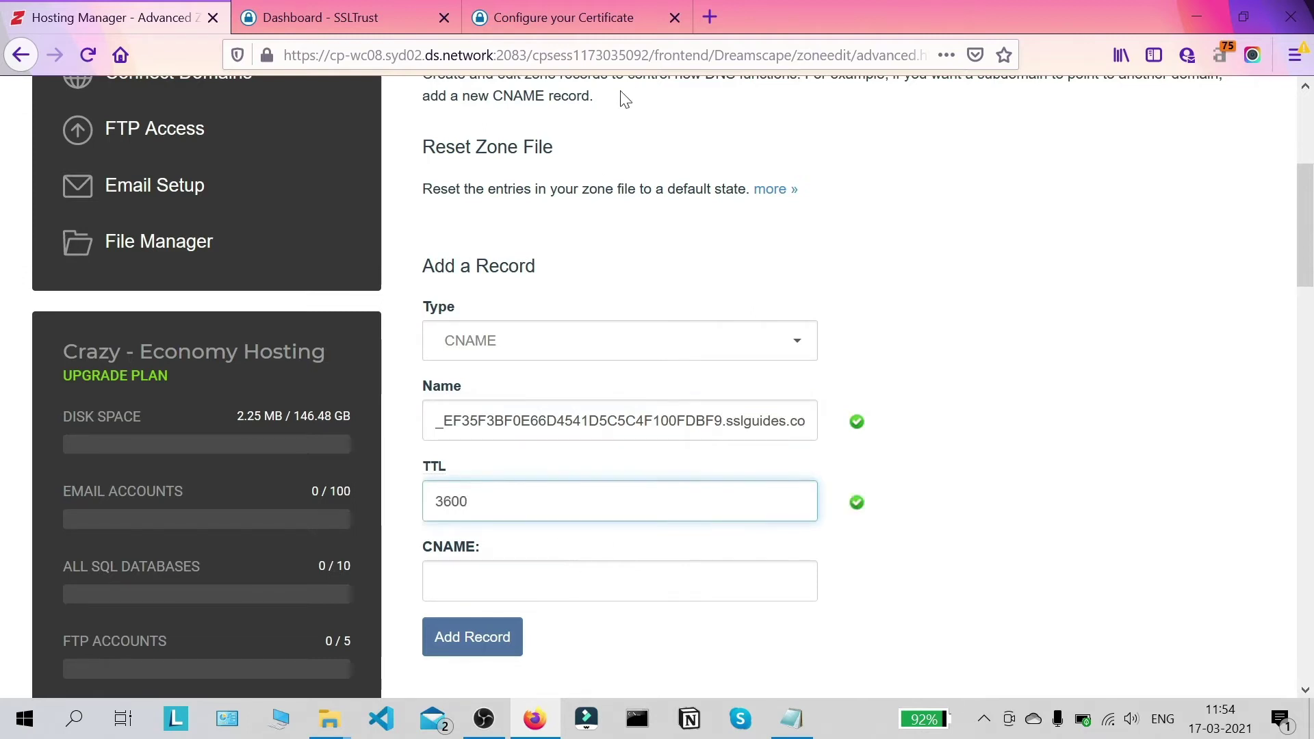
{"action": "key", "text": "Tab"}
Step: Paste the Sectigo CNAME value as the target, add the record, and return to certificate configuration
{"action": "left_click", "coordinate": [626, 15]}
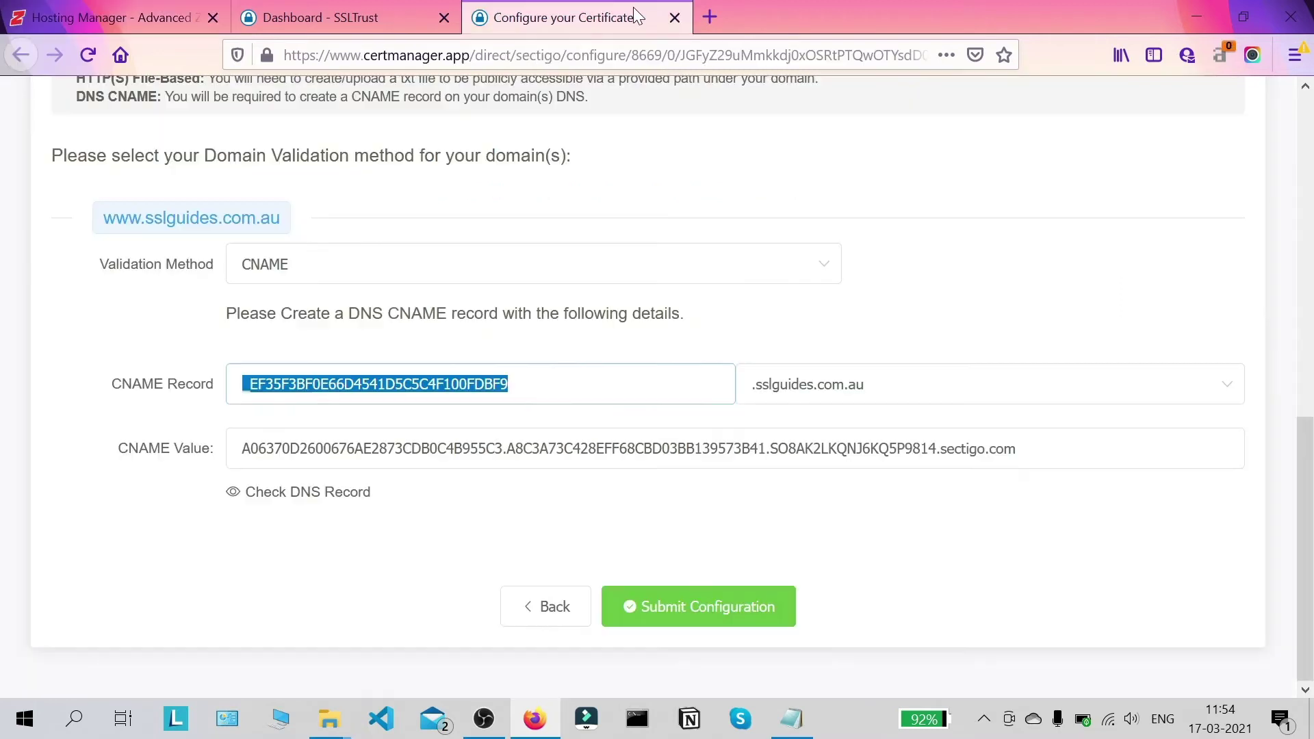
{"action": "left_click_drag", "start_coordinate": [1019, 449], "coordinate": [241, 448]}
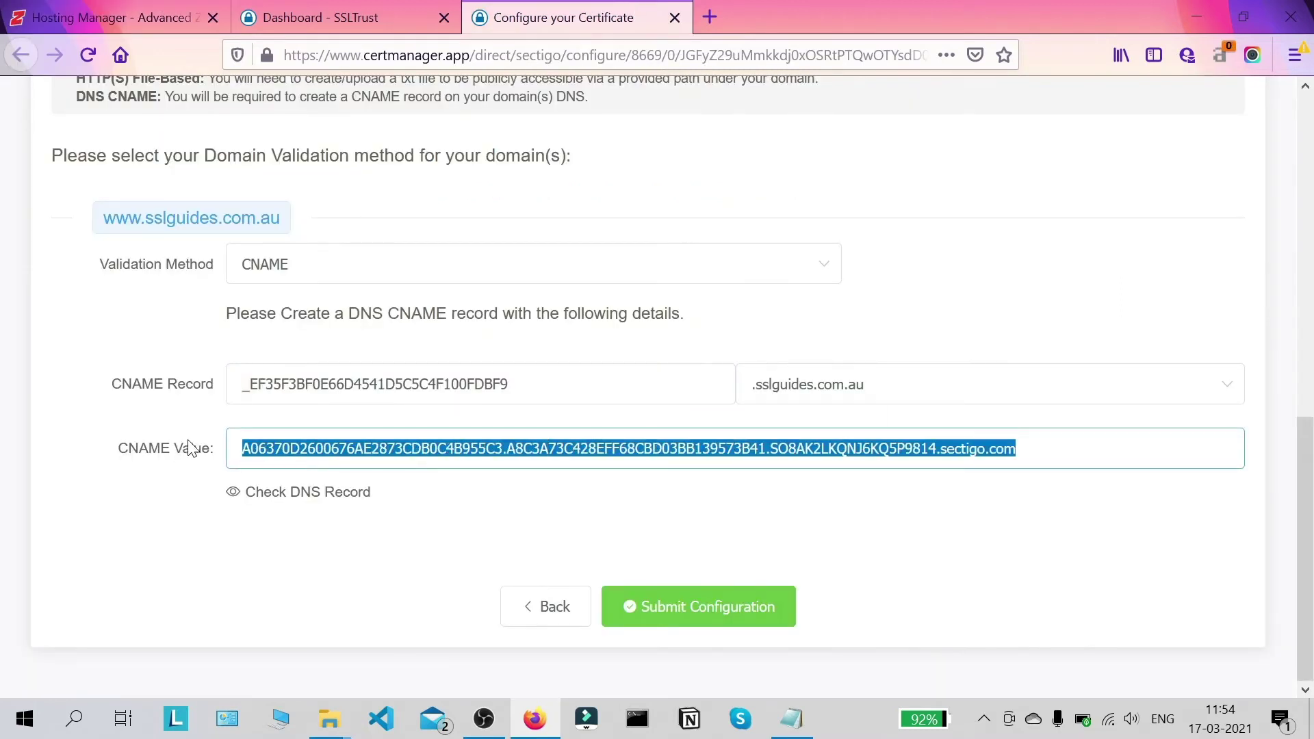
{"action": "left_click", "coordinate": [141, 15]}
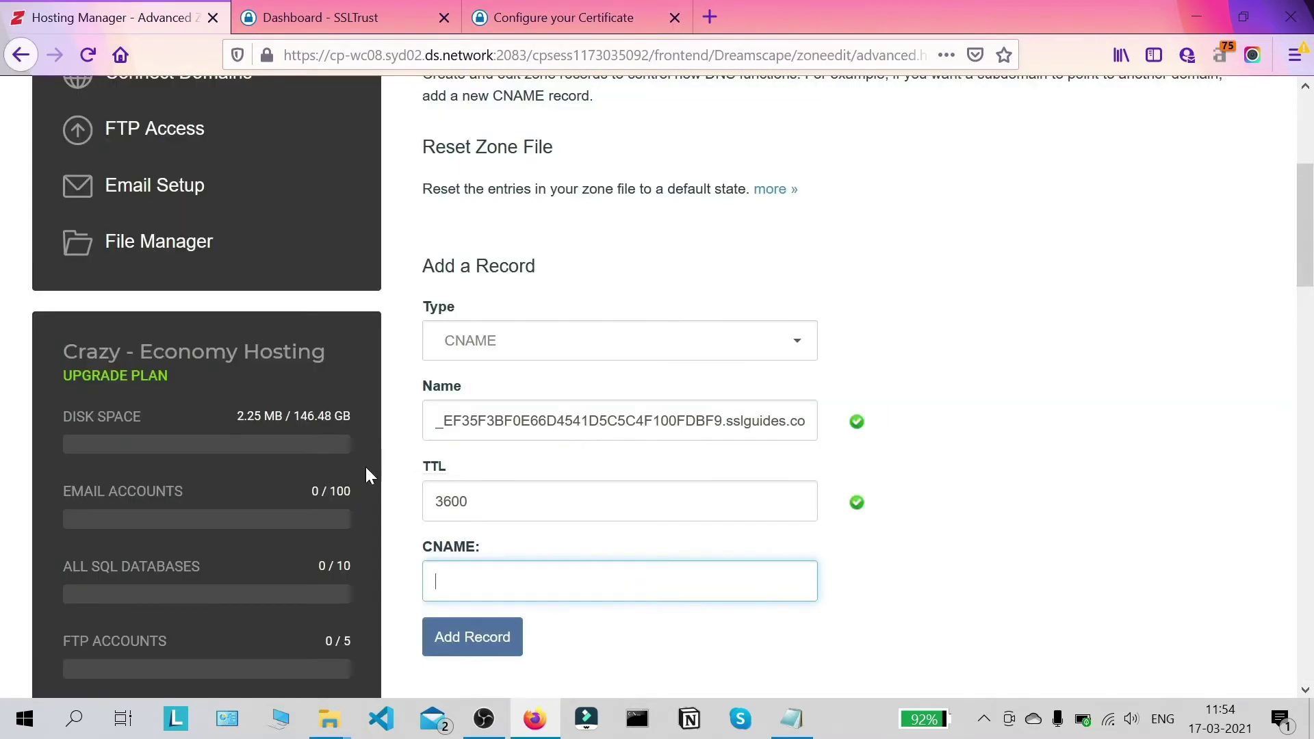
{"action": "key", "text": "ctrl+v"}
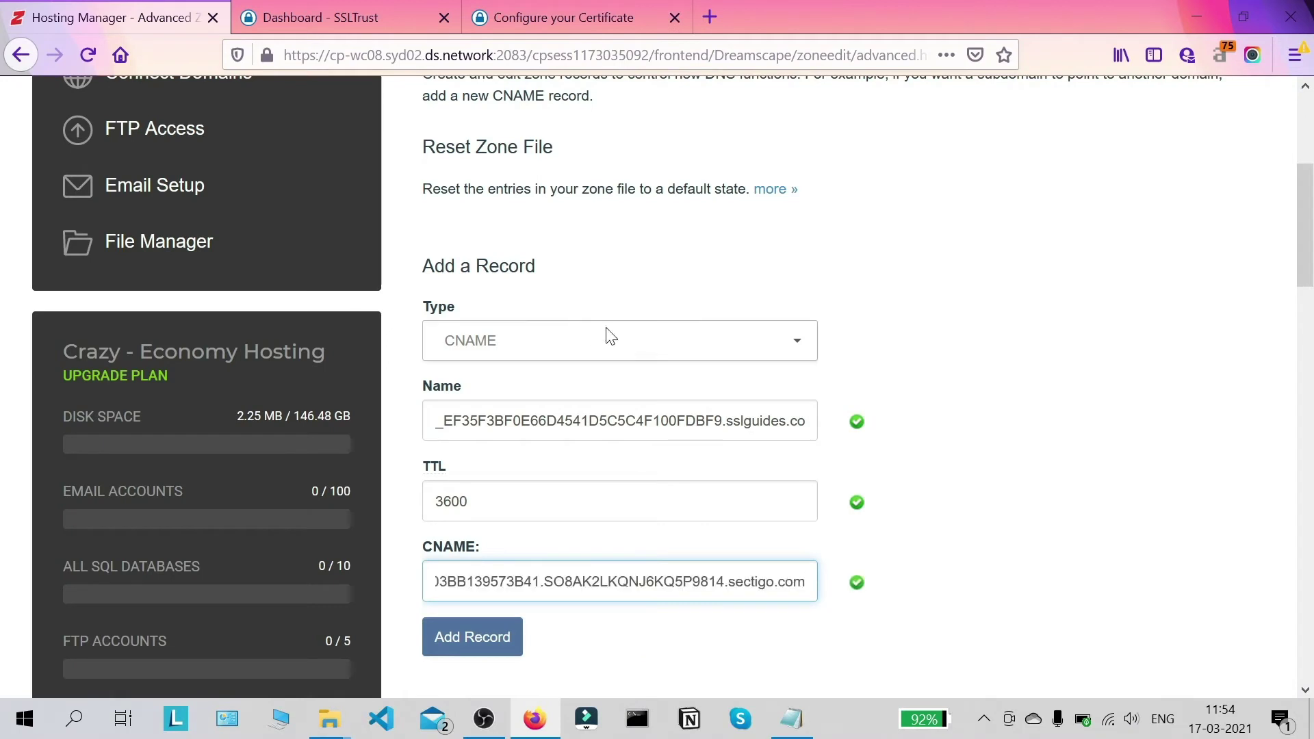
{"action": "scroll", "coordinate": [607, 331], "scroll_direction": "down", "scroll_amount": 3}
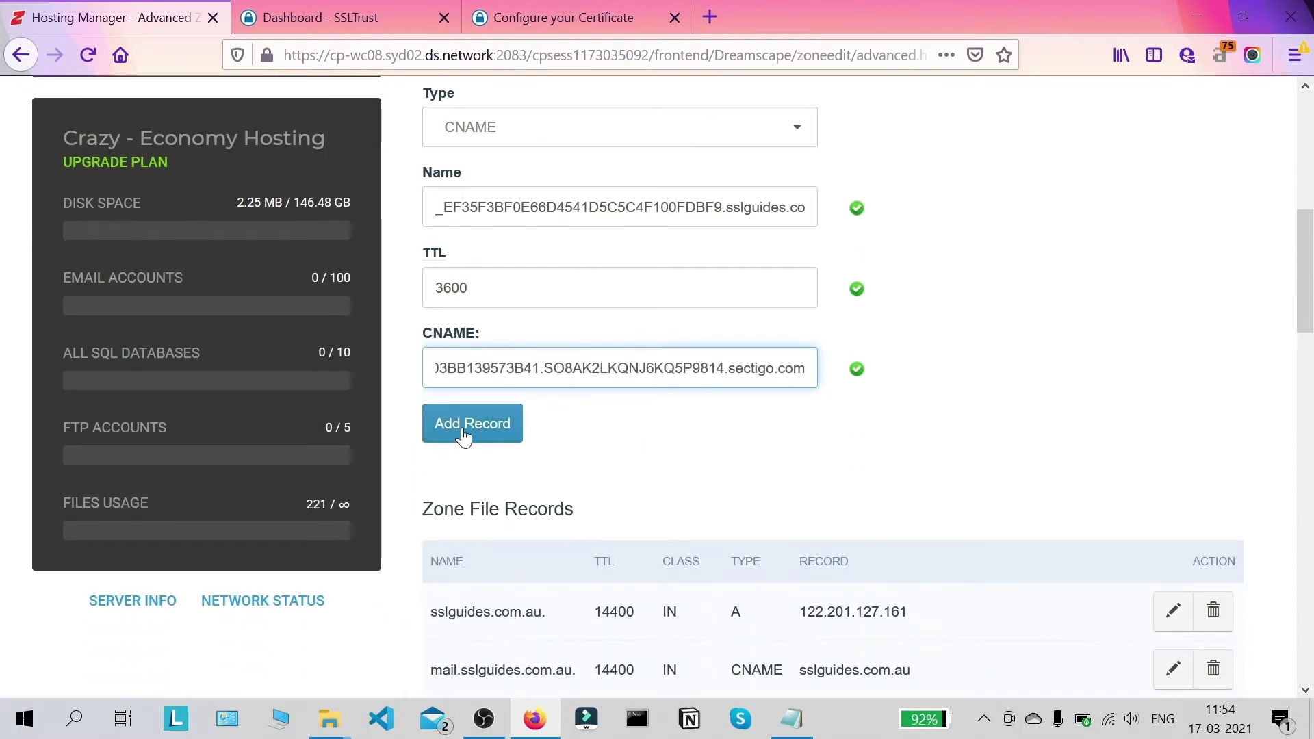
{"action": "left_click", "coordinate": [463, 436]}
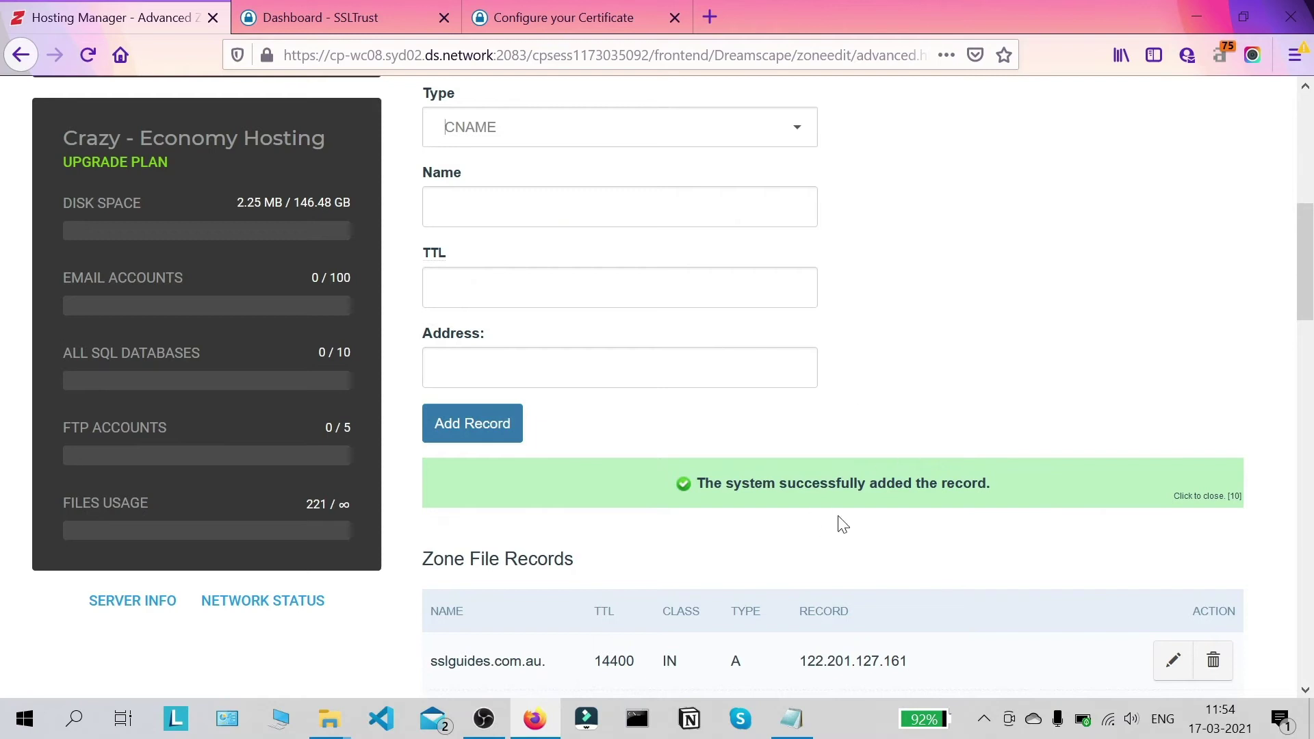
{"action": "scroll", "coordinate": [824, 481], "scroll_direction": "up", "scroll_amount": 2}
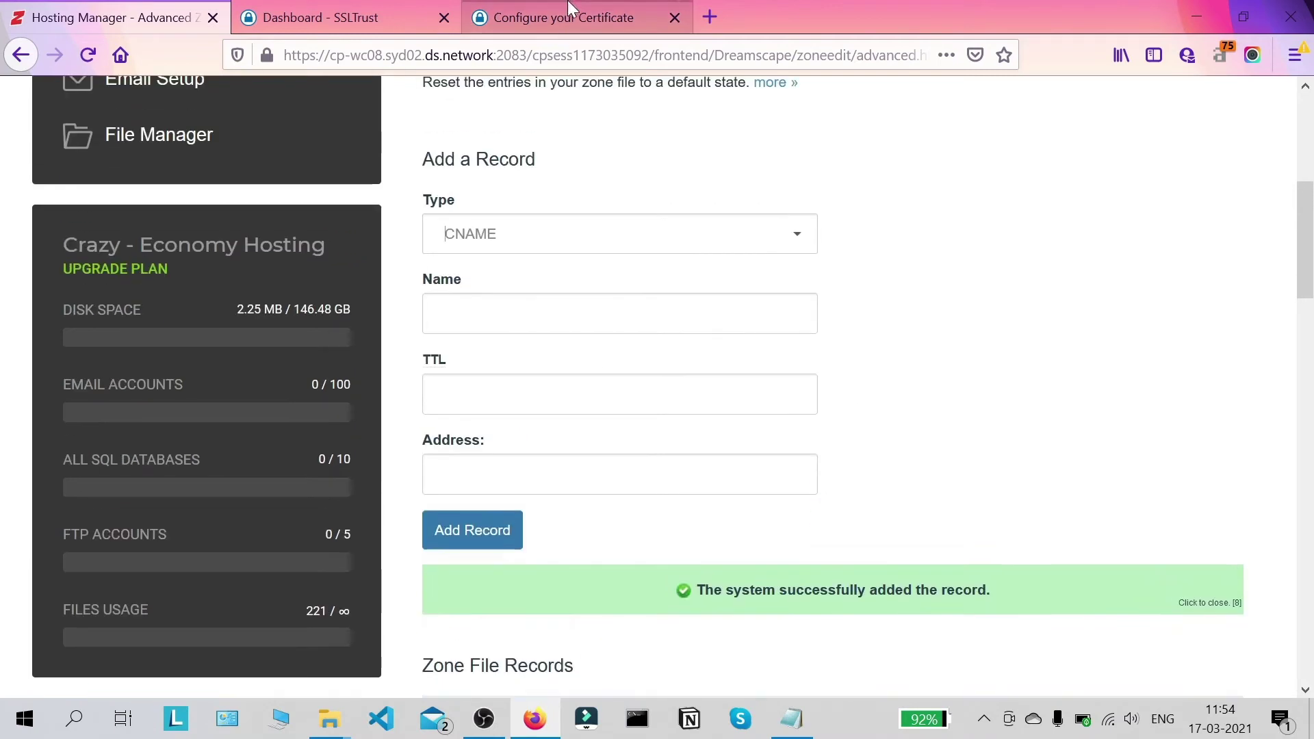
{"action": "left_click", "coordinate": [544, 4]}
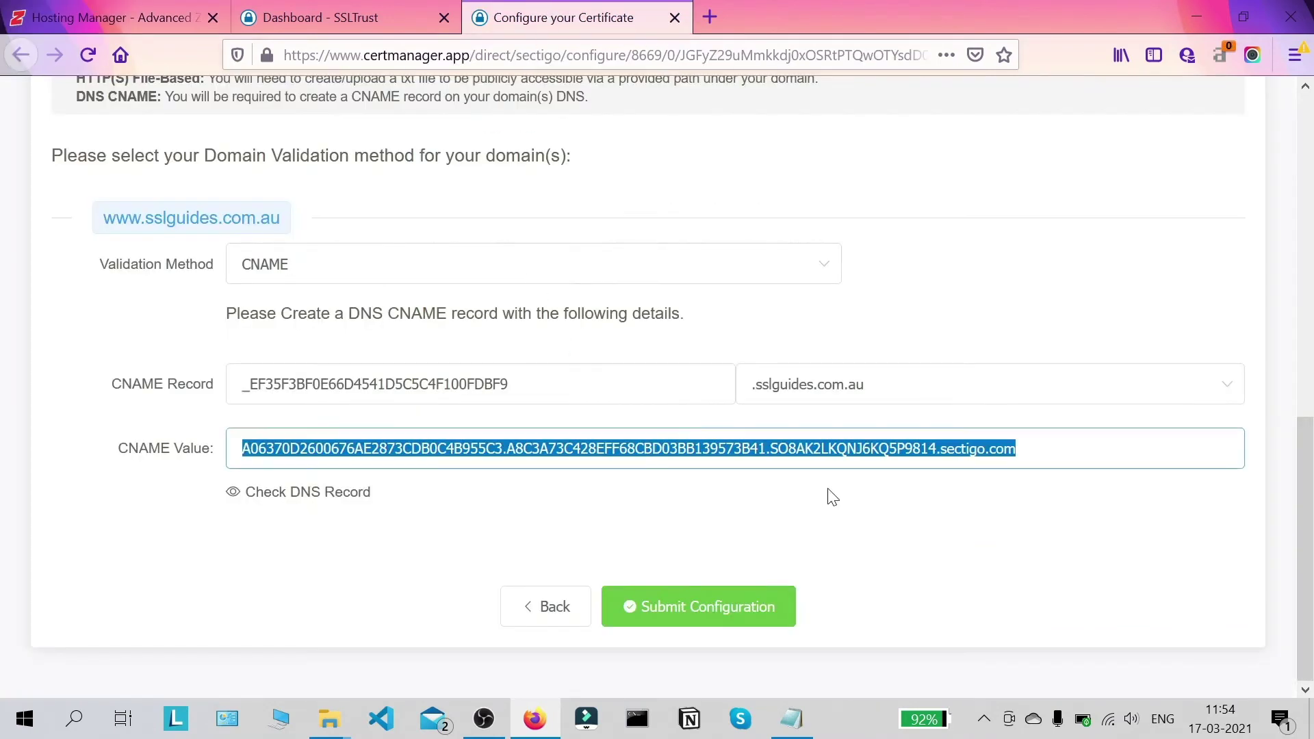
Step: Run a DNS Checker lookup of the validation CNAME; none of the 30 servers resolve it yet
{"action": "left_click", "coordinate": [816, 561]}
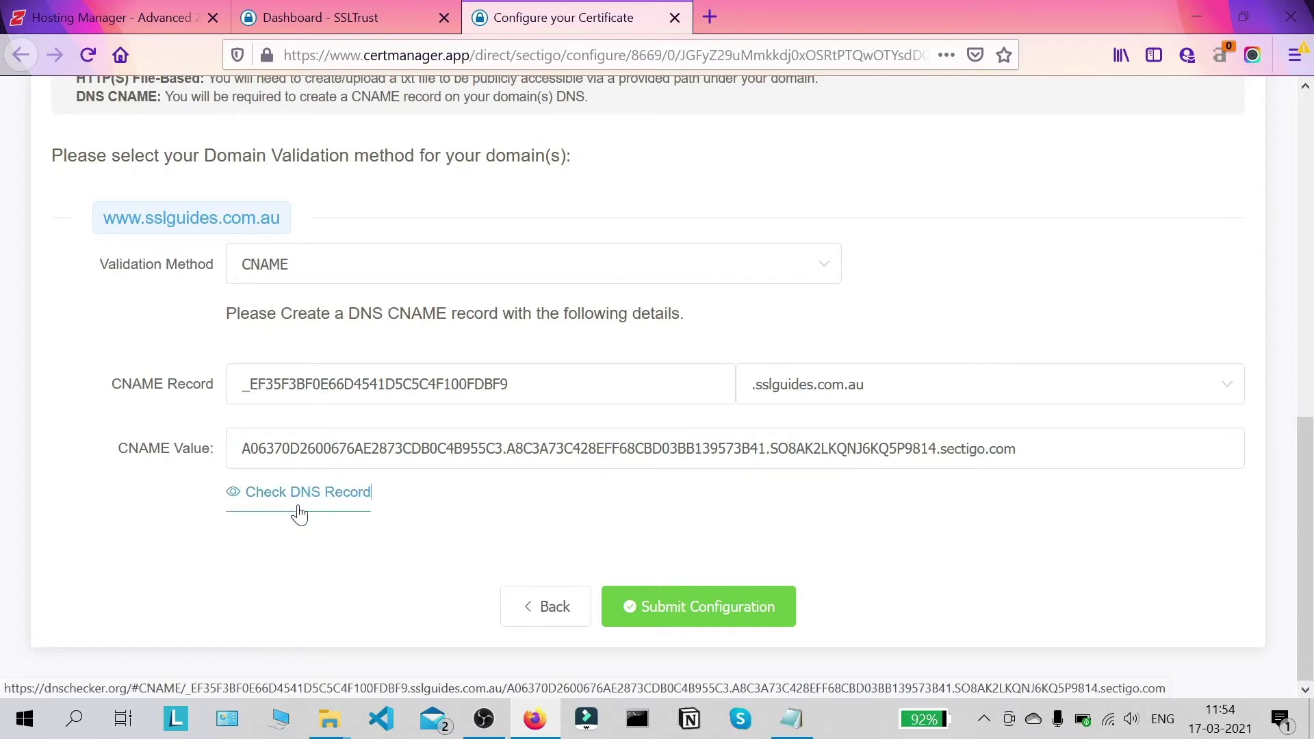
{"action": "left_click", "coordinate": [319, 494]}
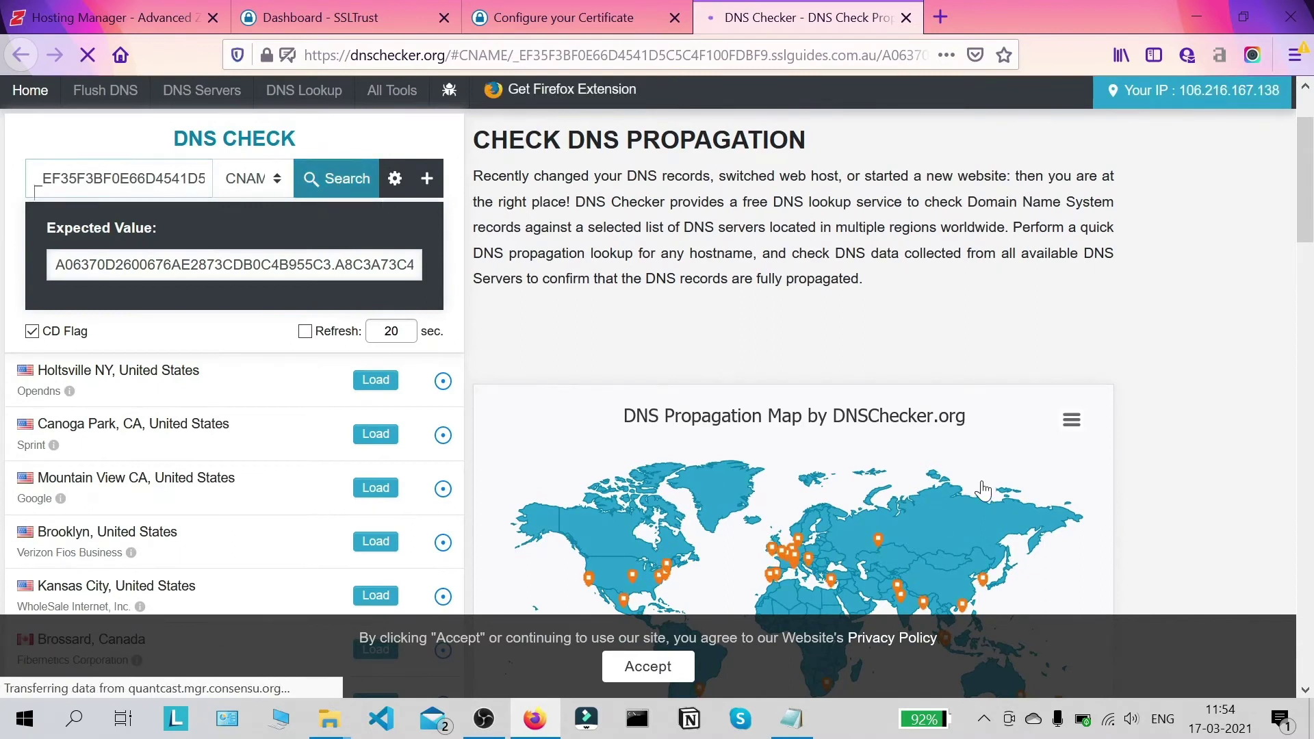
{"action": "scroll", "coordinate": [691, 334], "scroll_direction": "down", "scroll_amount": 3}
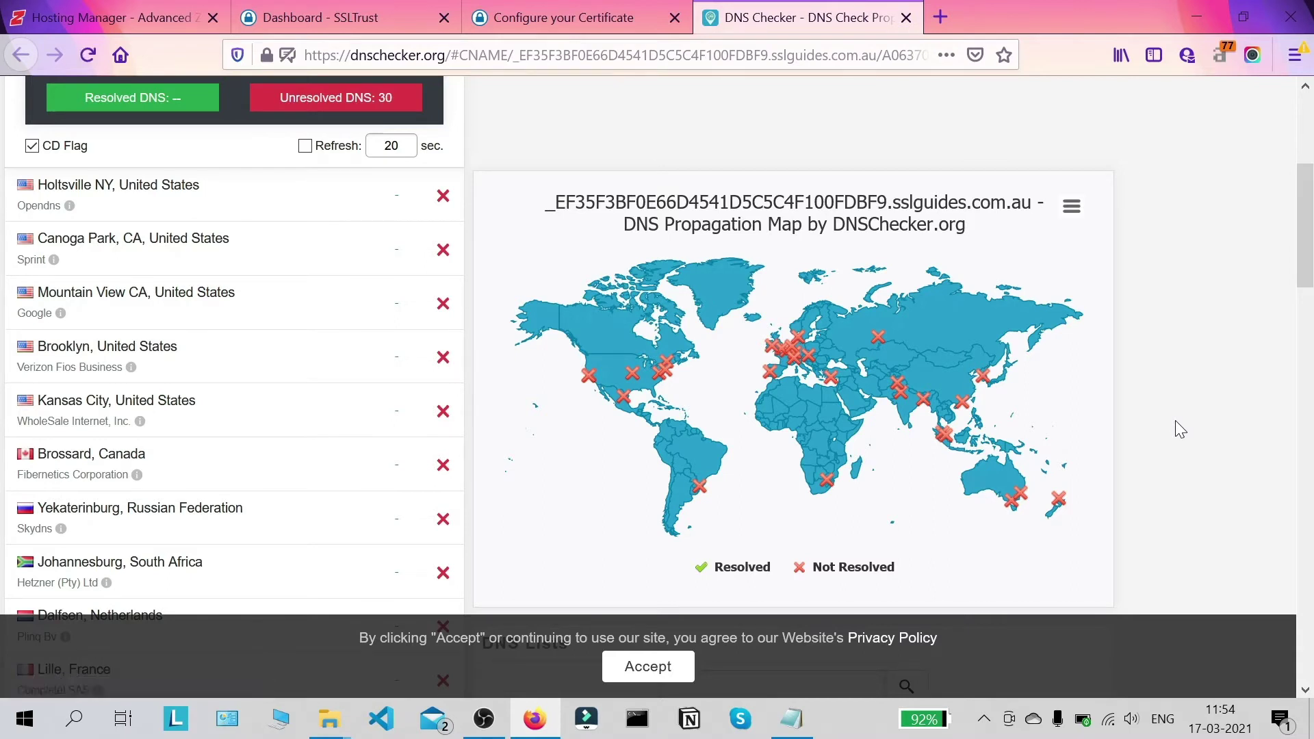
{"action": "left_click", "coordinate": [619, 15]}
Step: Submit the CNAME validation configuration and open the order's Validation Manager
{"action": "left_click", "coordinate": [668, 618]}
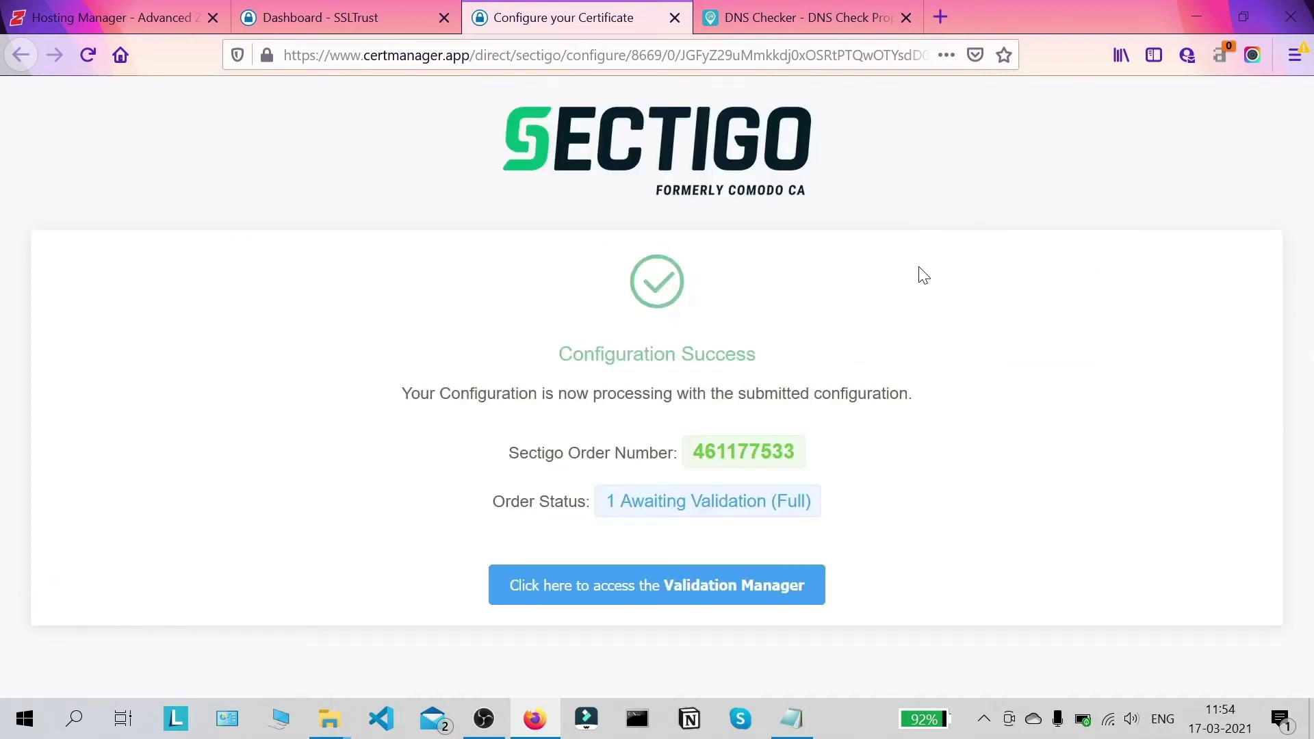
{"action": "left_click_drag", "start_coordinate": [687, 453], "coordinate": [1015, 445]}
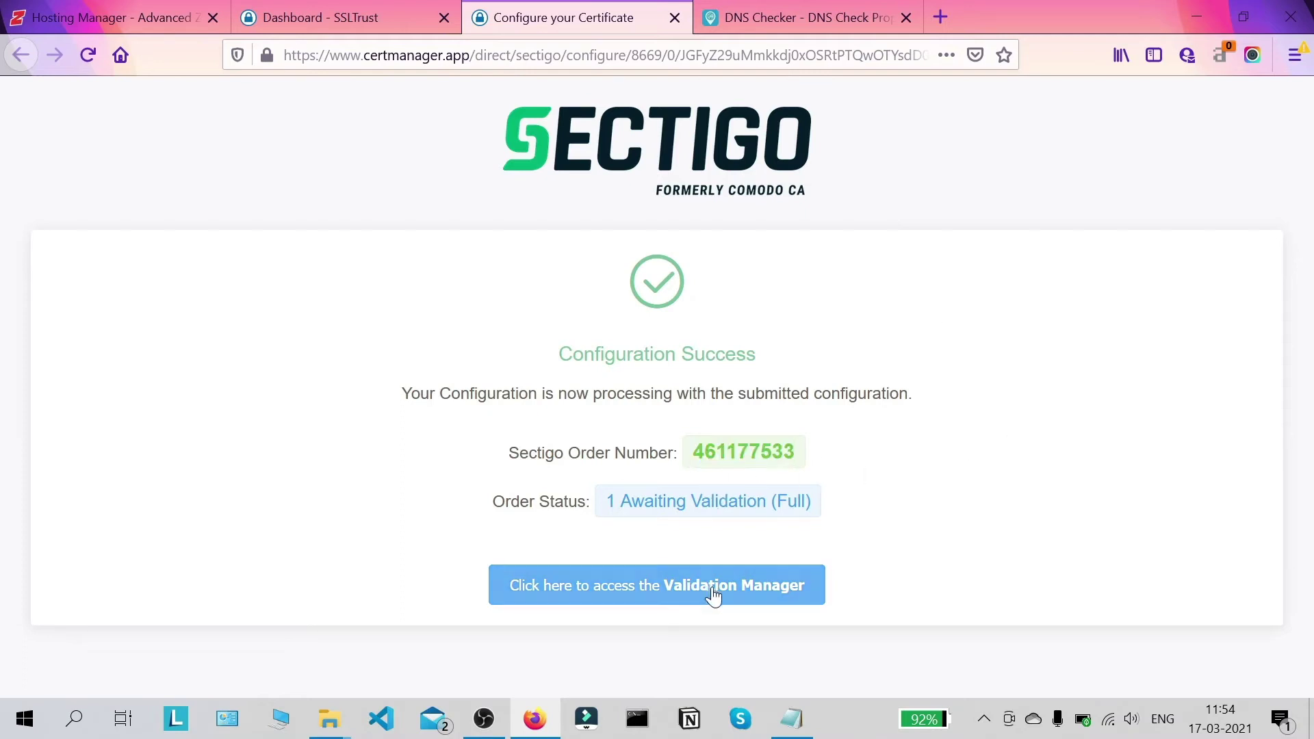
{"action": "left_click", "coordinate": [641, 593]}
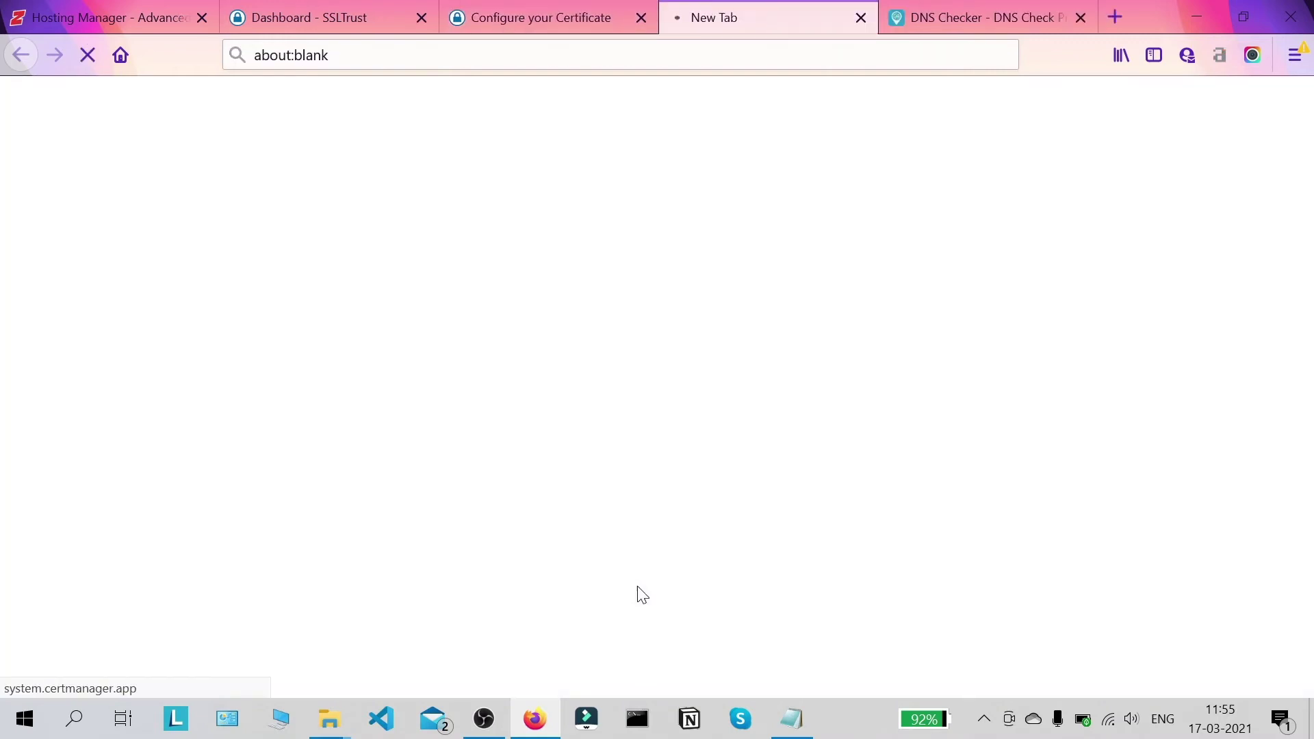
Step: Close the configuration tab, review Order Verification showing Domain Control Validation pending, then switch to SSLTrust
{"action": "left_click", "coordinate": [645, 22]}
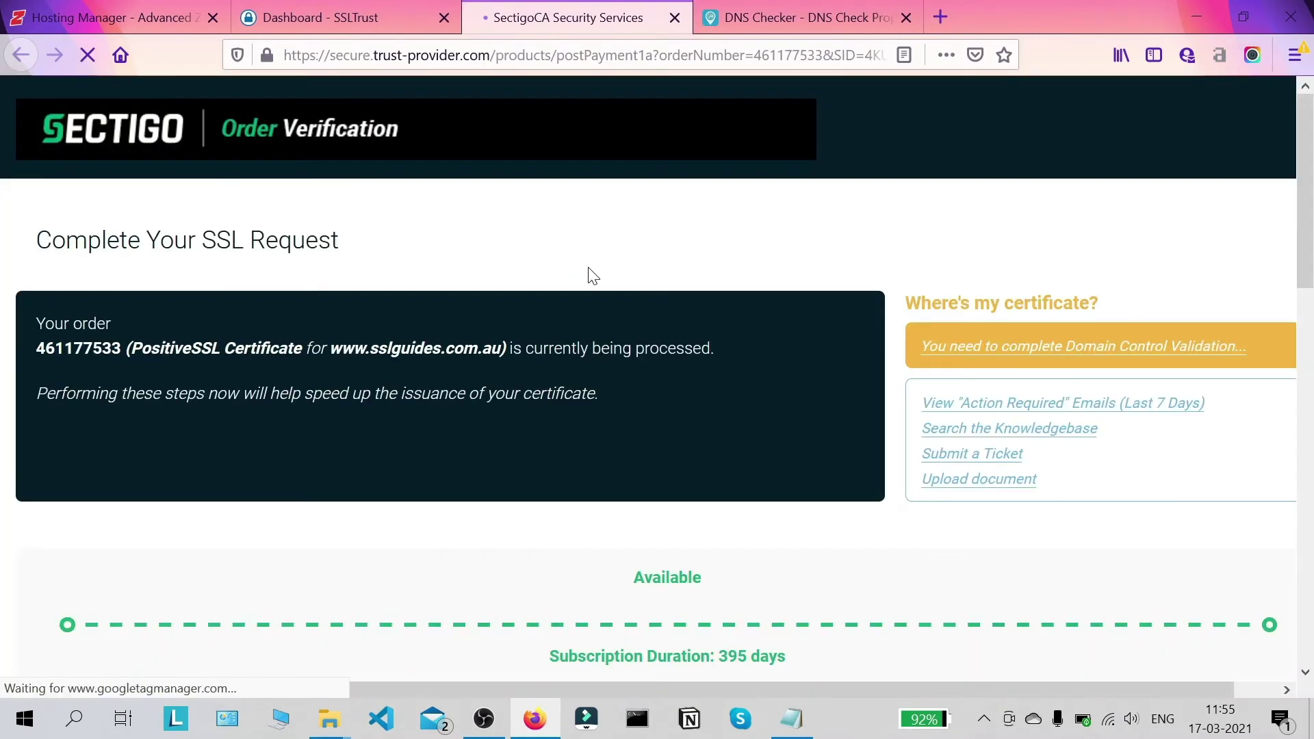
{"action": "scroll", "coordinate": [587, 273], "scroll_direction": "down", "scroll_amount": 3}
{"action": "scroll", "coordinate": [593, 274], "scroll_direction": "down", "scroll_amount": 3}
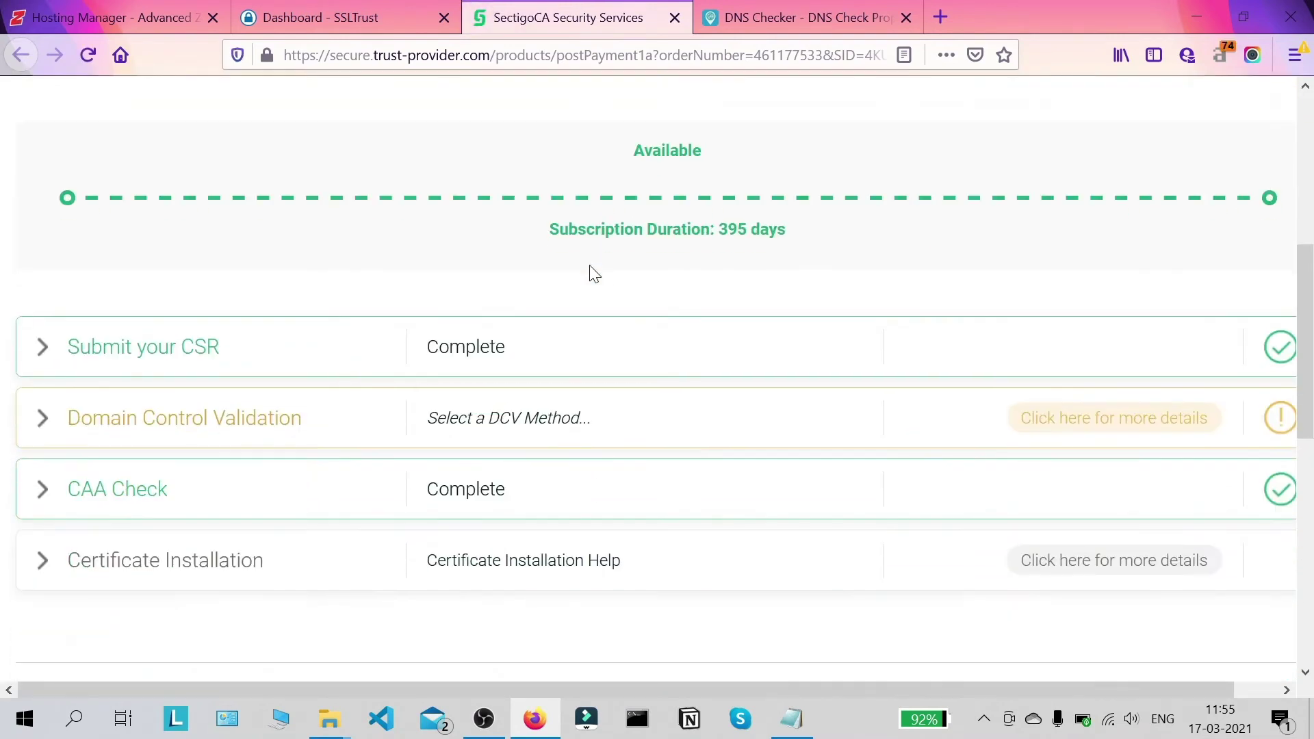
{"action": "scroll", "coordinate": [951, 256], "scroll_direction": "down", "scroll_amount": 3}
{"action": "scroll", "coordinate": [1307, 369], "scroll_direction": "up", "scroll_amount": 1}
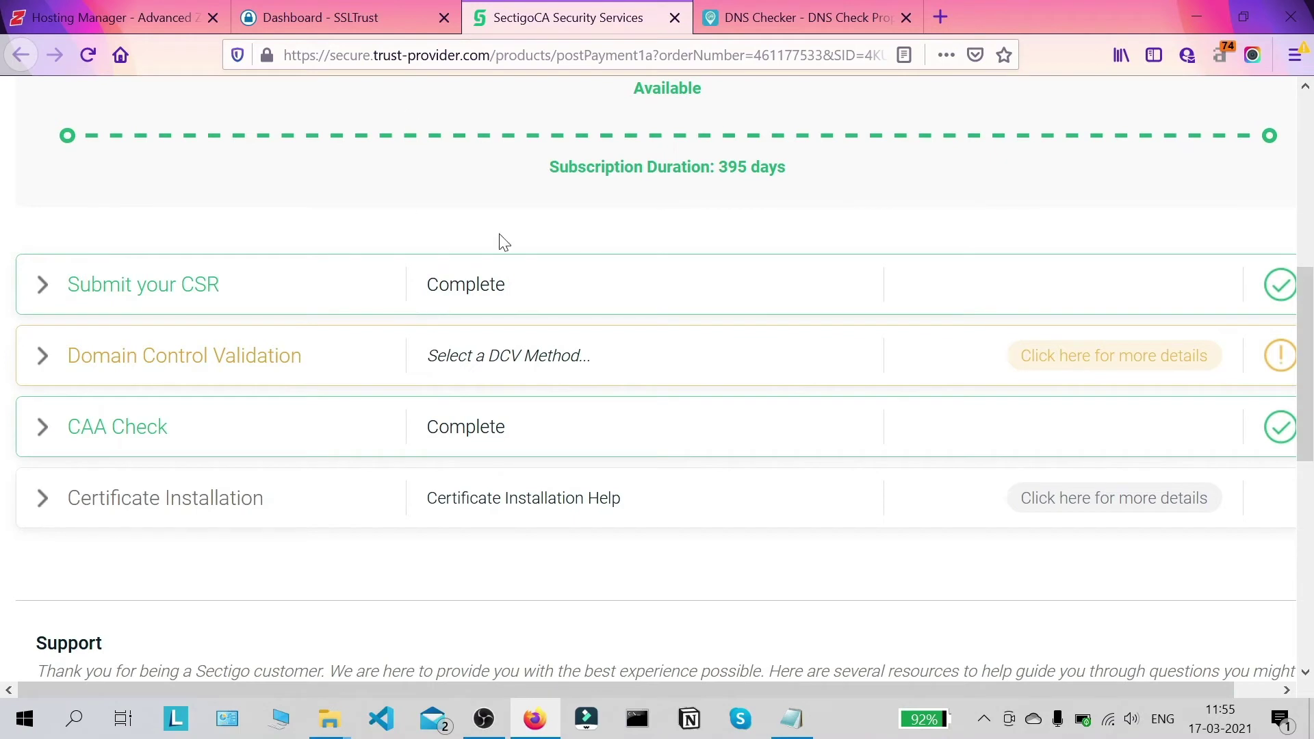
{"action": "left_click", "coordinate": [318, 20]}
{"action": "scroll", "coordinate": [105, 146], "scroll_direction": "up", "scroll_amount": 3}
Step: Open the PositiveSSL - 1 Year product details from the SSLTrust dashboard
{"action": "left_click", "coordinate": [93, 214]}
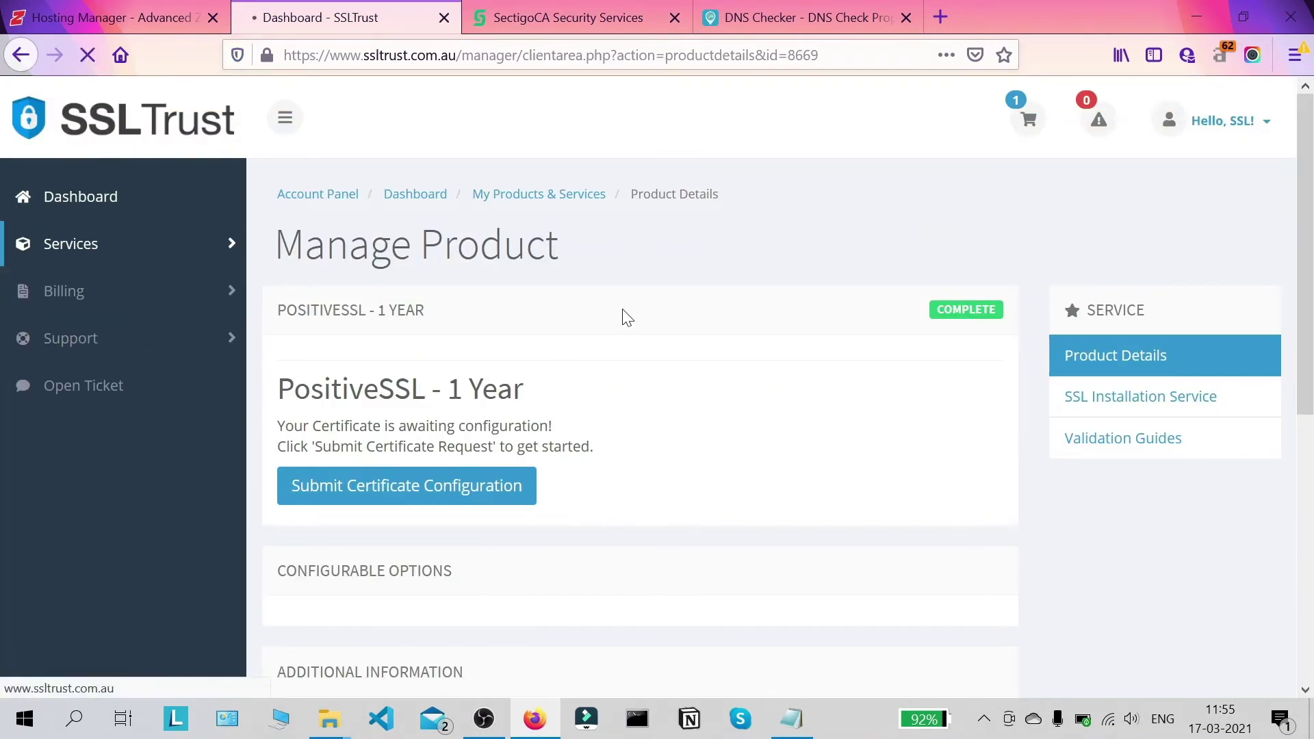
{"action": "left_click", "coordinate": [385, 457]}
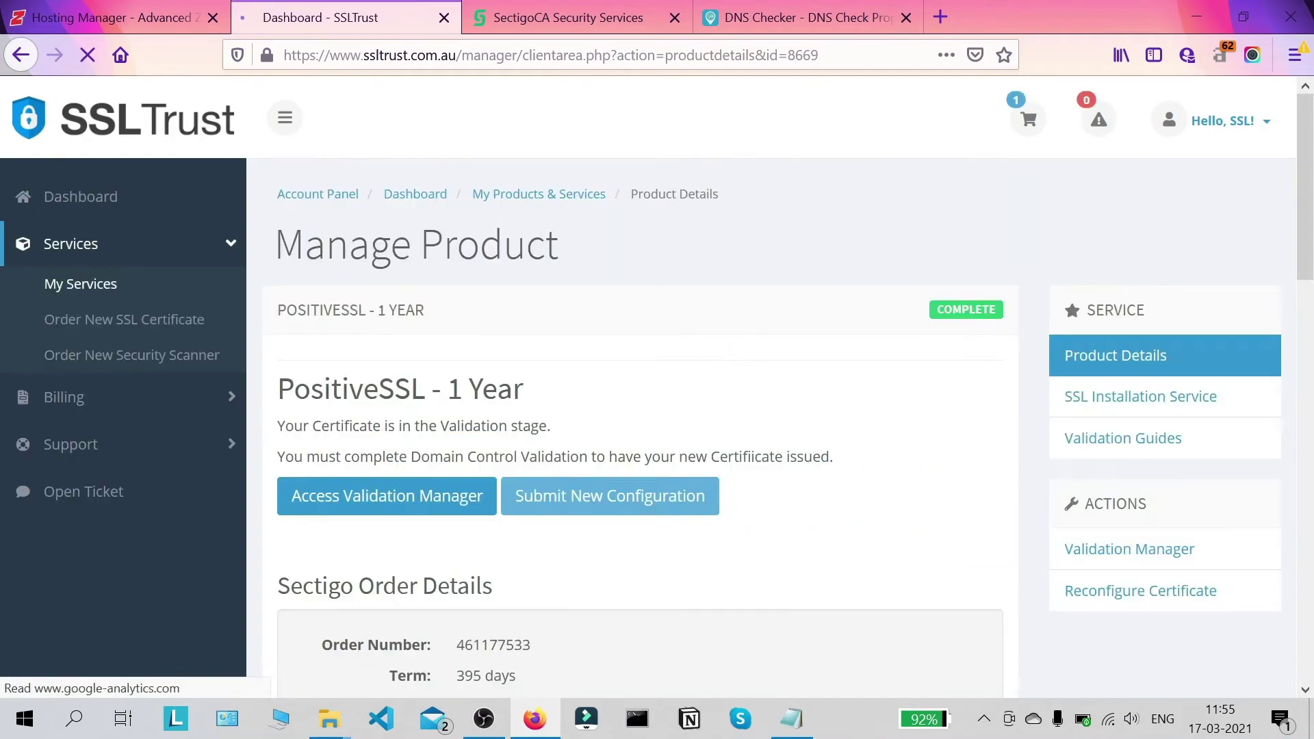
{"action": "scroll", "coordinate": [479, 383], "scroll_direction": "down", "scroll_amount": 2}
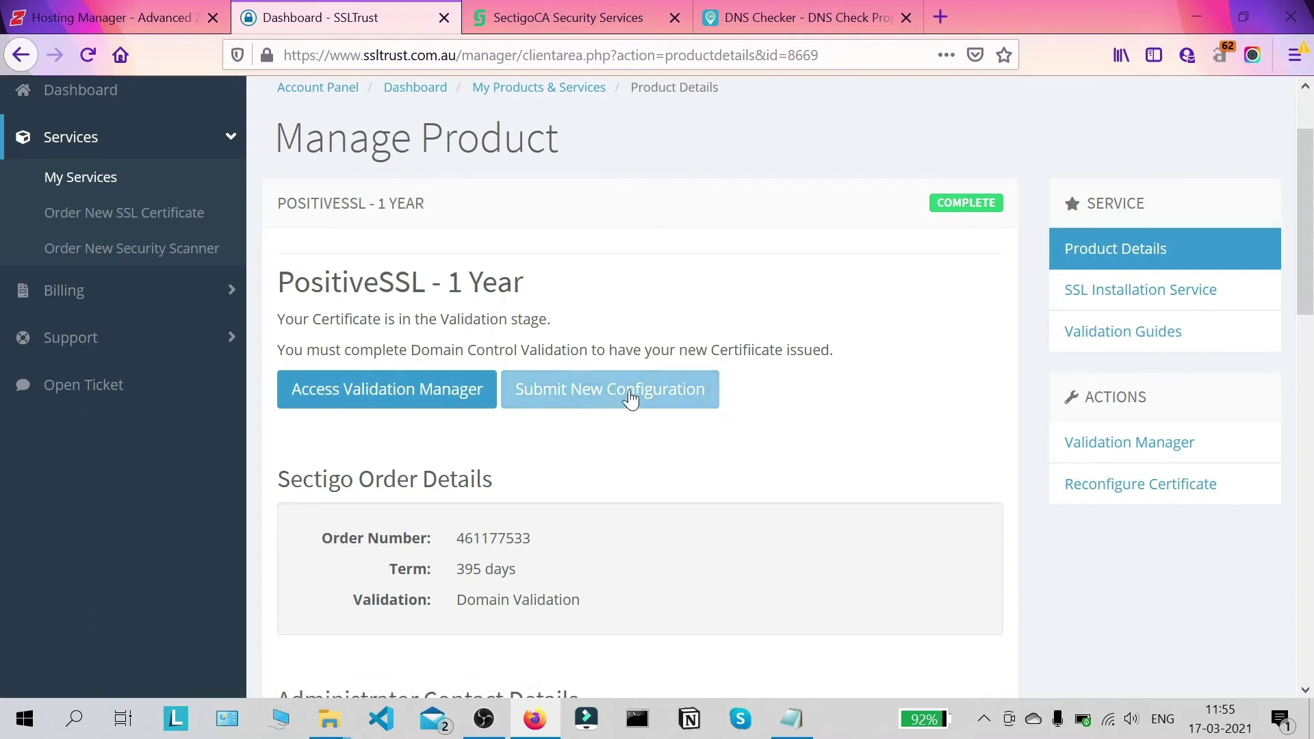
{"action": "scroll", "coordinate": [566, 320], "scroll_direction": "up", "scroll_amount": 2}
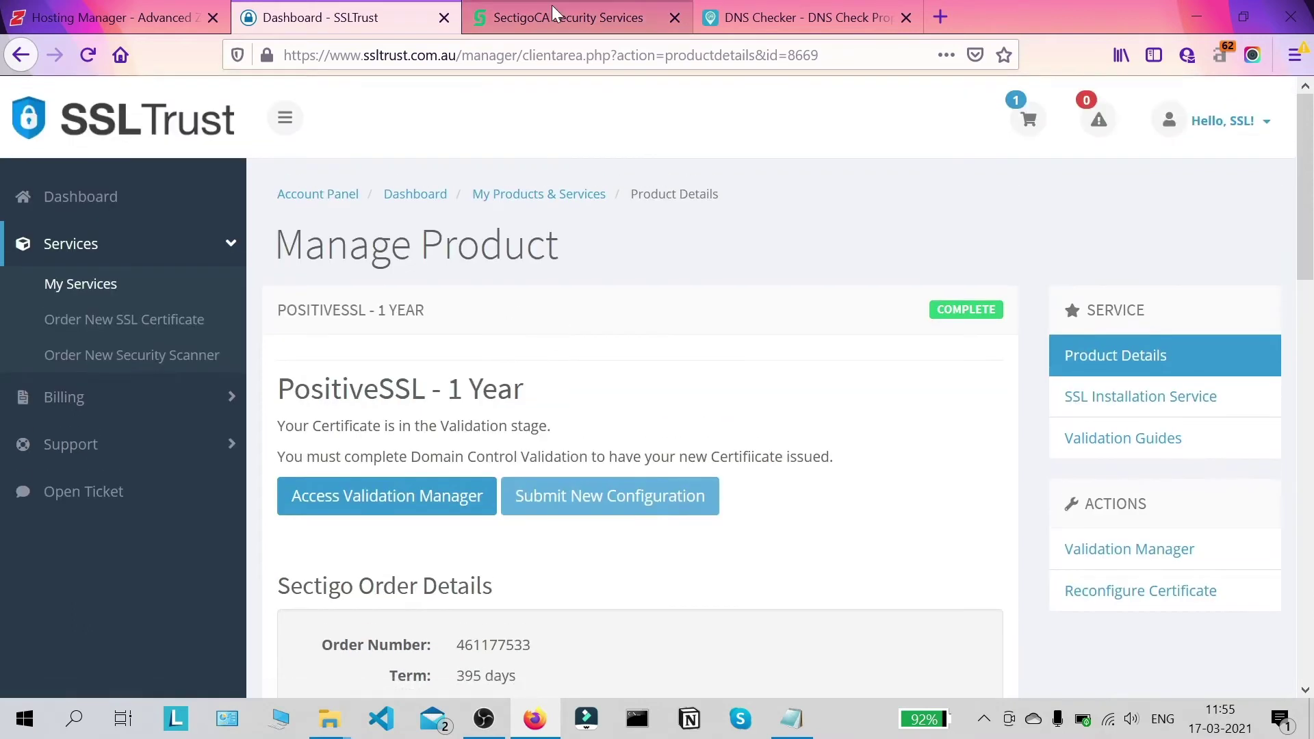
Step: On Sectigo Order Verification, expand Domain Control Validation and submit CNAME CSR Hash
{"action": "left_click", "coordinate": [551, 12]}
{"action": "left_click", "coordinate": [444, 17]}
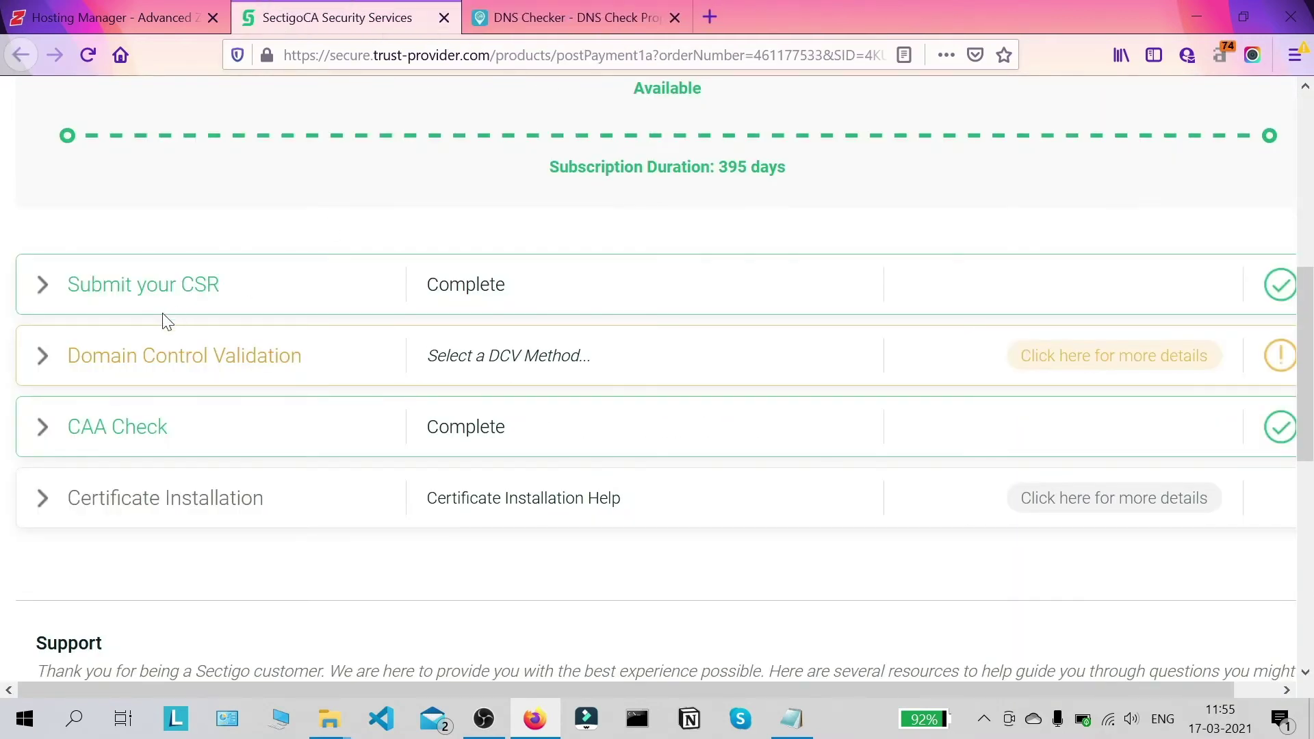
{"action": "left_click", "coordinate": [43, 356]}
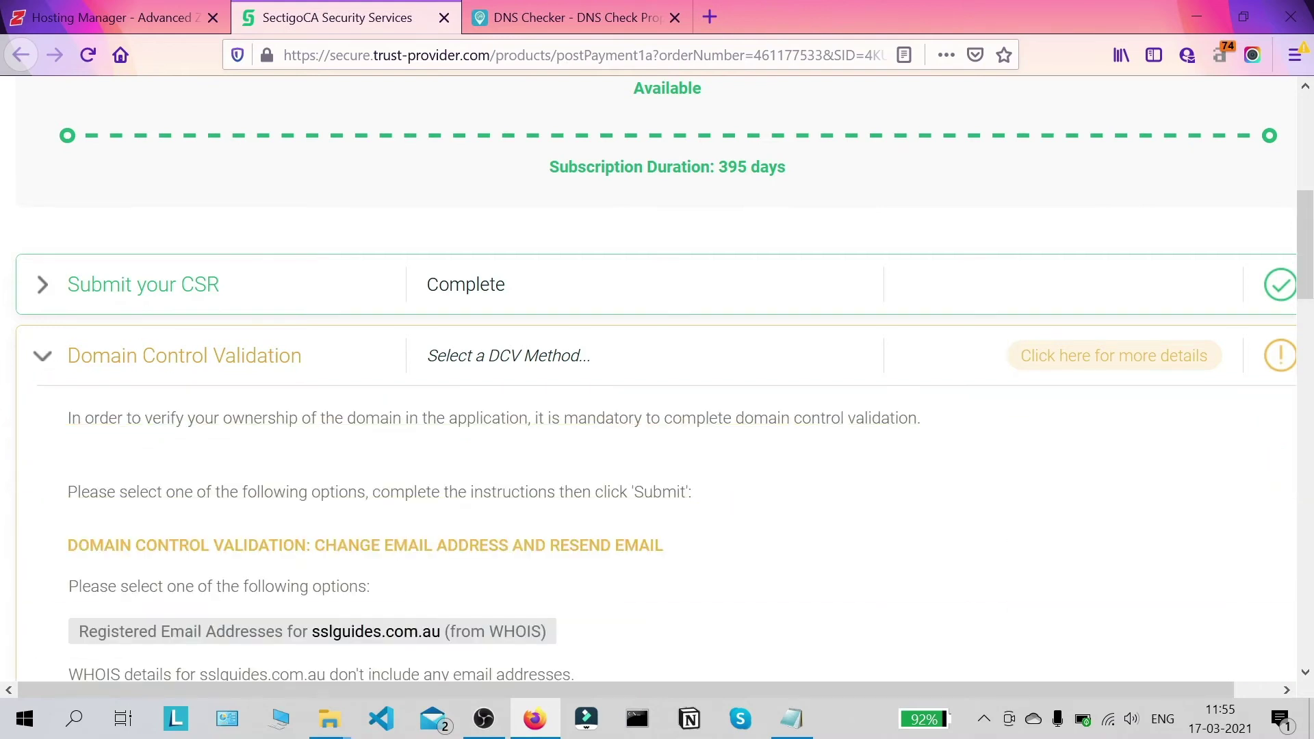
{"action": "scroll", "coordinate": [44, 353], "scroll_direction": "down", "scroll_amount": 6}
{"action": "scroll", "coordinate": [197, 321], "scroll_direction": "down", "scroll_amount": 8}
{"action": "scroll", "coordinate": [137, 336], "scroll_direction": "up", "scroll_amount": 10}
{"action": "scroll", "coordinate": [35, 349], "scroll_direction": "down", "scroll_amount": 6}
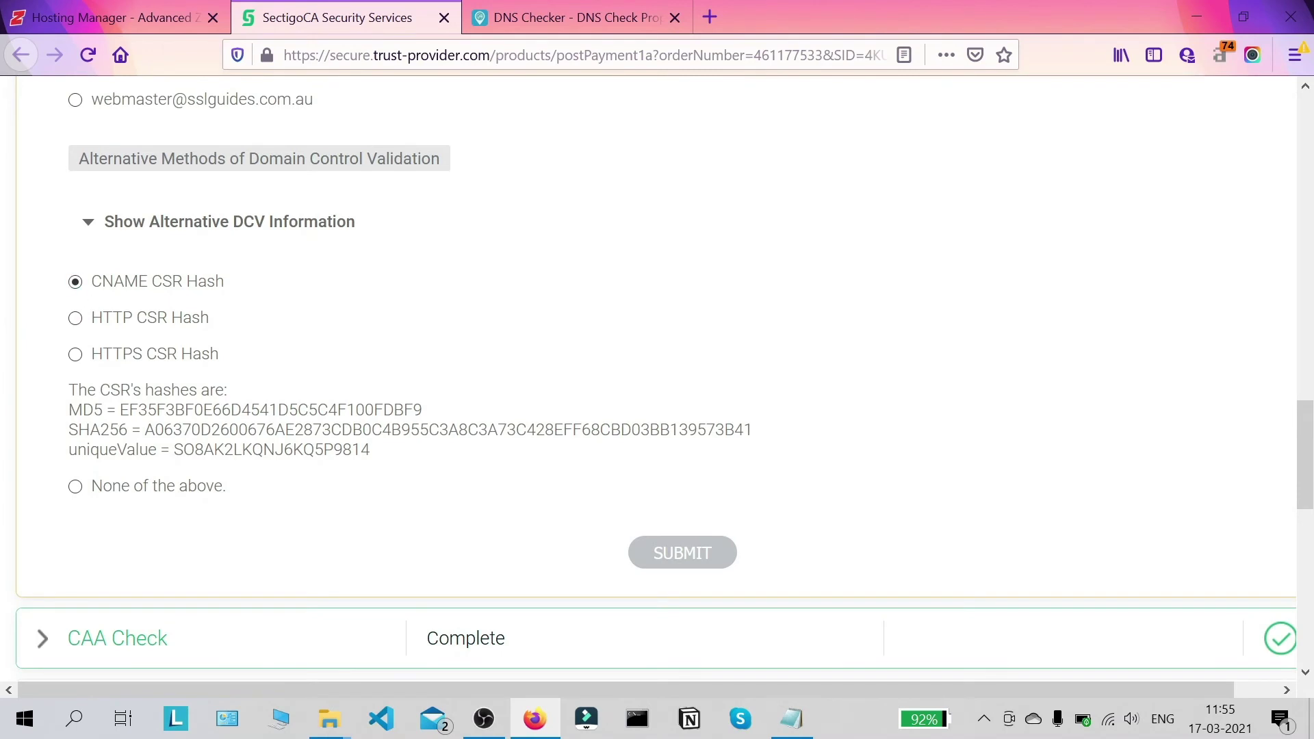
{"action": "left_click", "coordinate": [664, 553]}
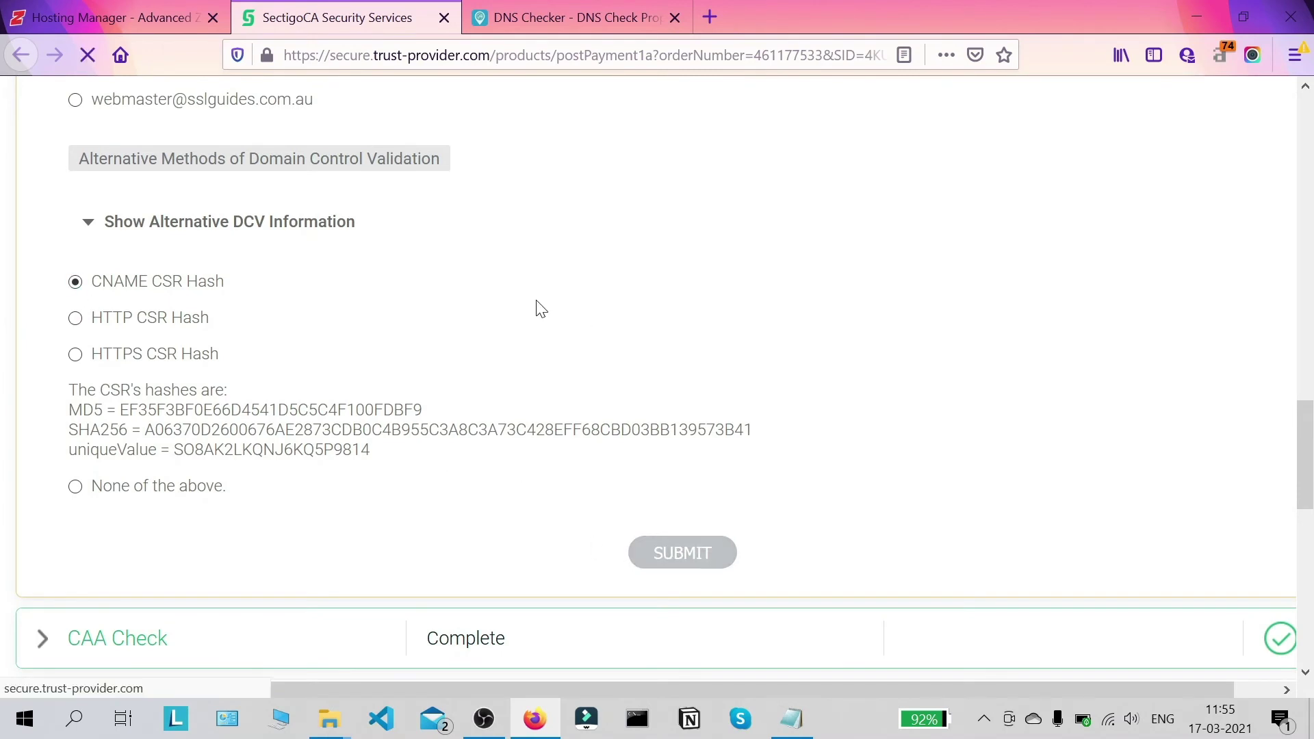
{"action": "scroll", "coordinate": [479, 383], "scroll_direction": "down", "scroll_amount": 2}
{"action": "scroll", "coordinate": [363, 384], "scroll_direction": "up", "scroll_amount": 6}
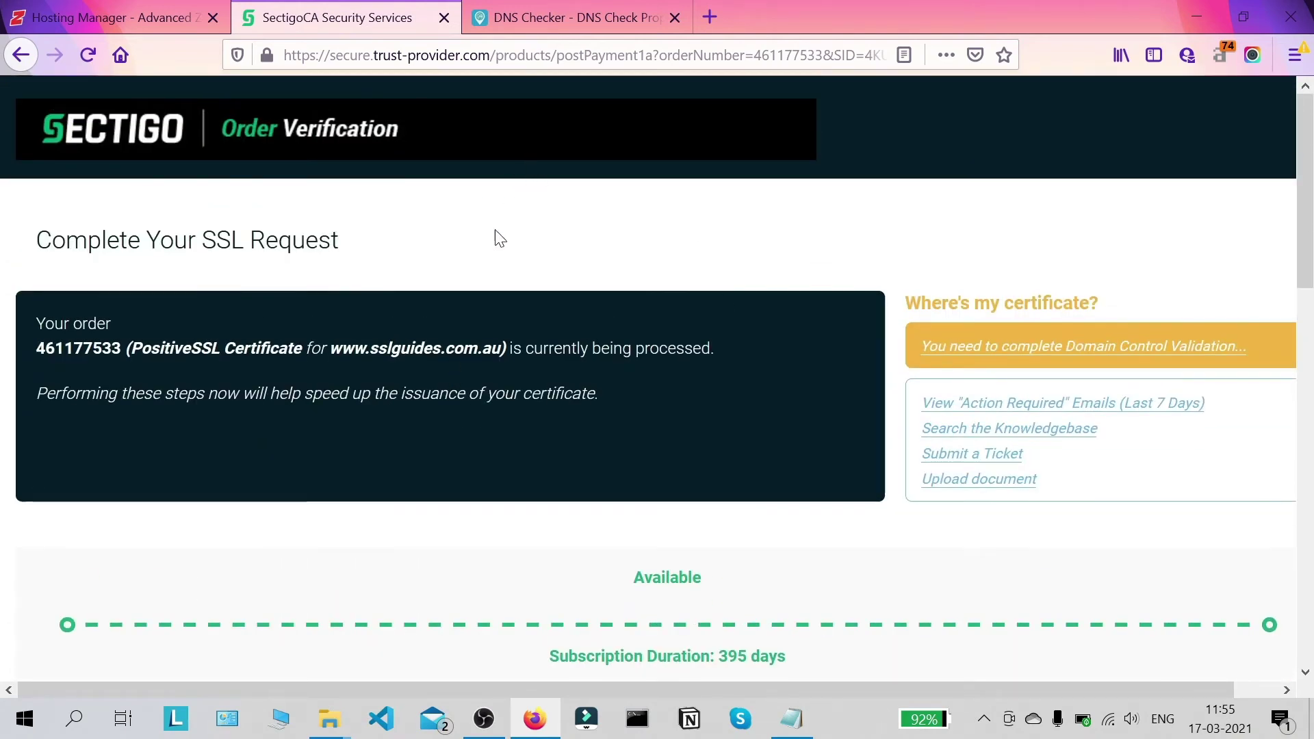
{"action": "scroll", "coordinate": [547, 211], "scroll_direction": "down", "scroll_amount": 10}
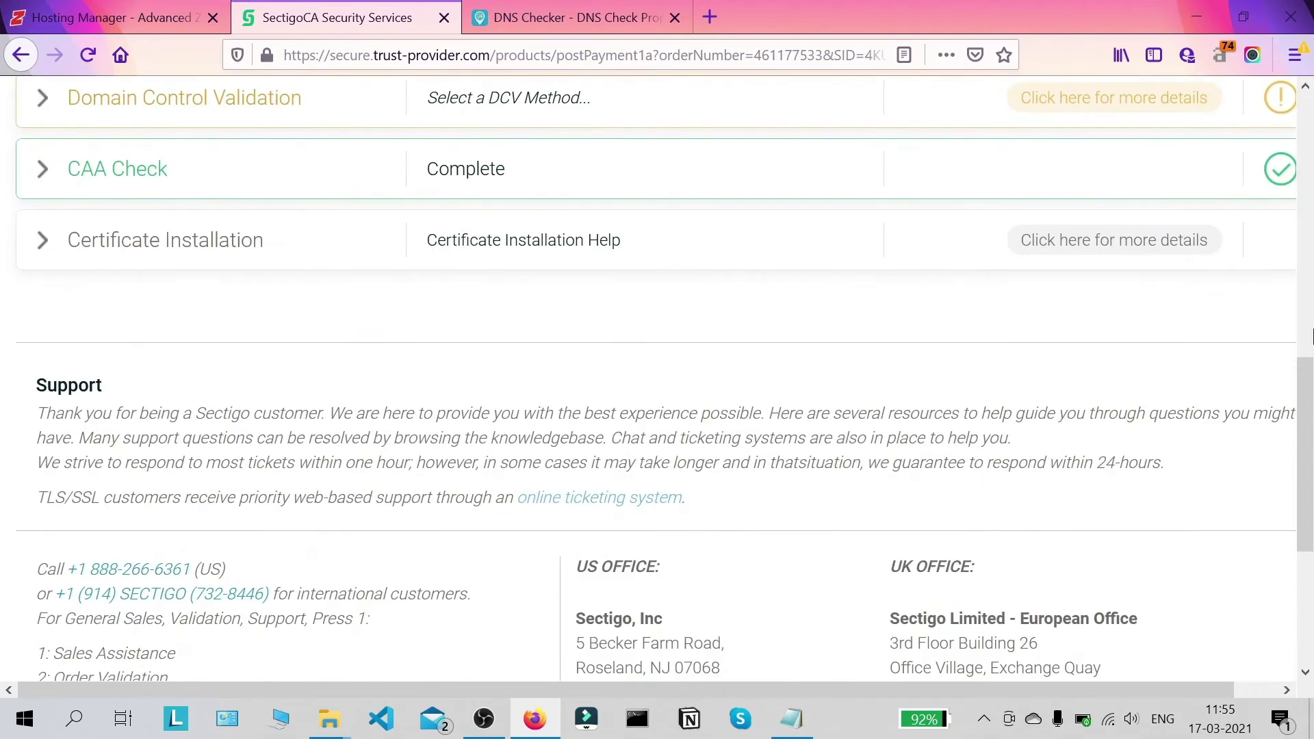
{"action": "scroll", "coordinate": [1310, 393], "scroll_direction": "up", "scroll_amount": 3}
{"action": "scroll", "coordinate": [1311, 393], "scroll_direction": "up", "scroll_amount": 6}
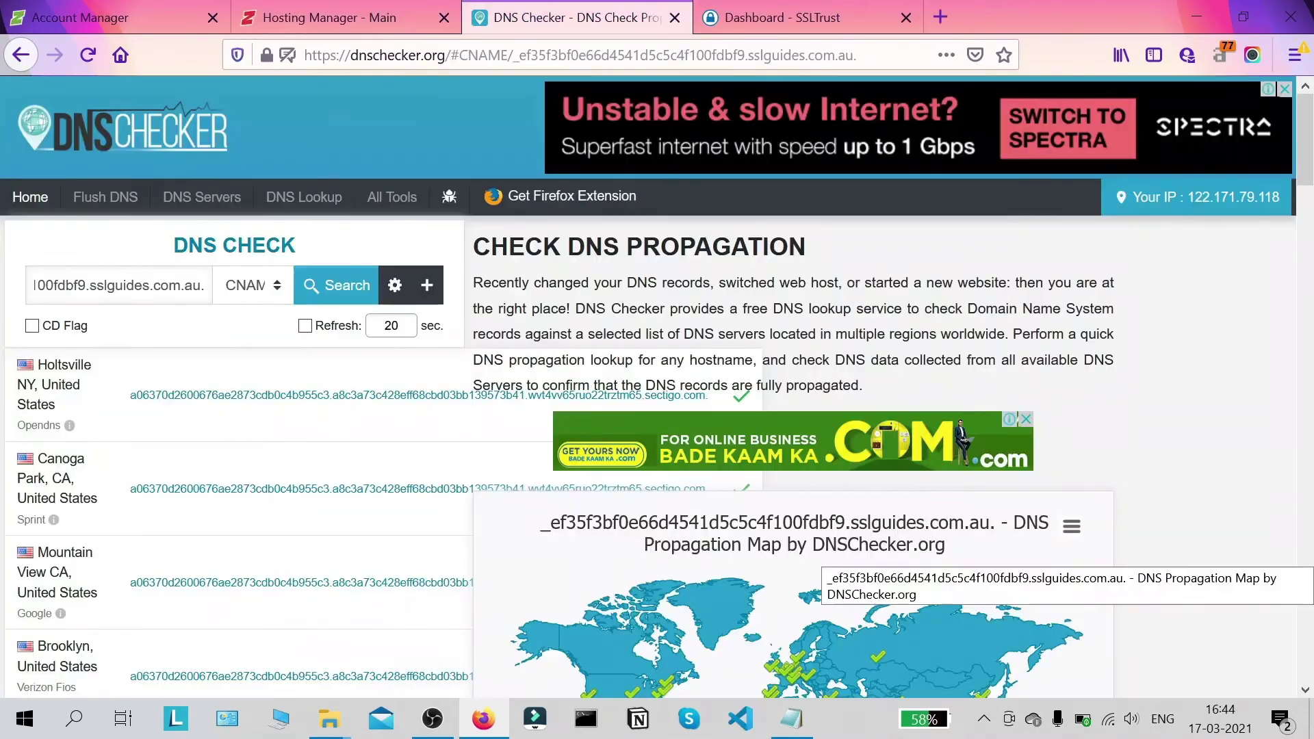
{"action": "scroll", "coordinate": [972, 342], "scroll_direction": "down", "scroll_amount": 4}
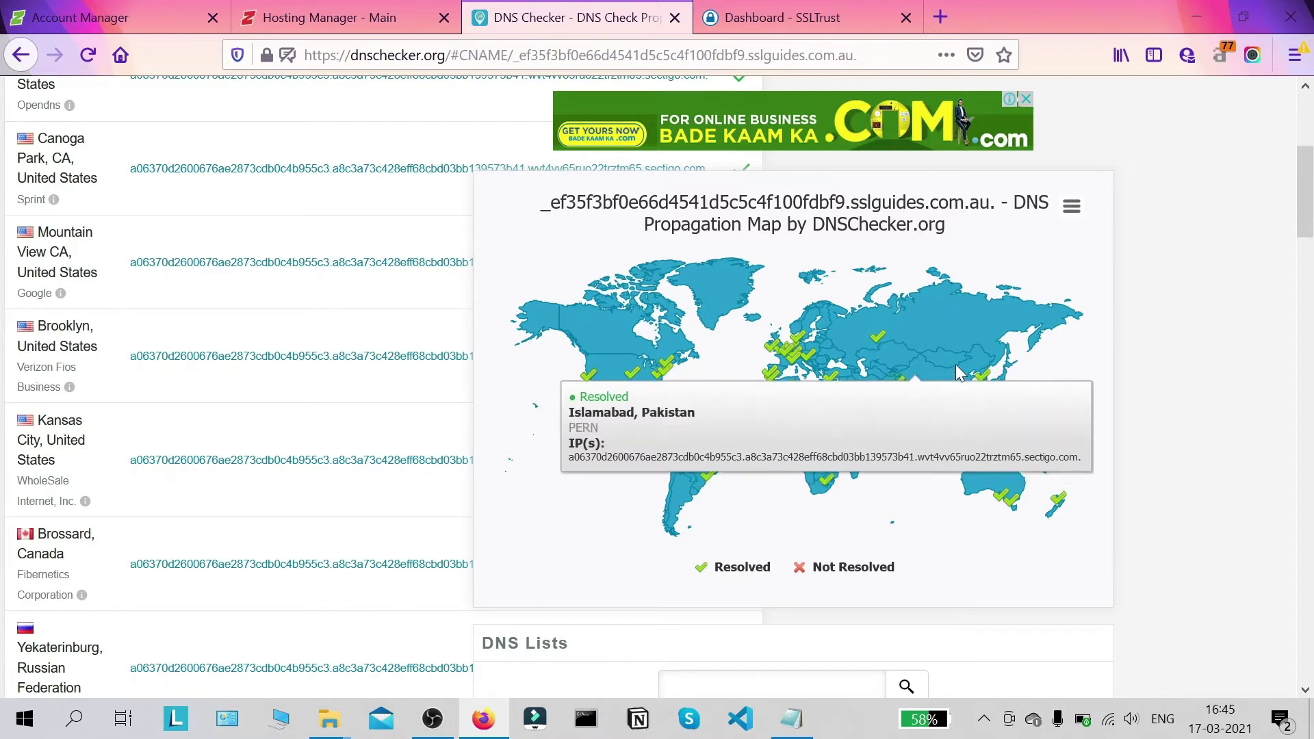
Step: Close DNS Checker and start collecting the issued PositiveSSL certificate from SSLTrust
{"action": "scroll", "coordinate": [1282, 390], "scroll_direction": "down", "scroll_amount": 1}
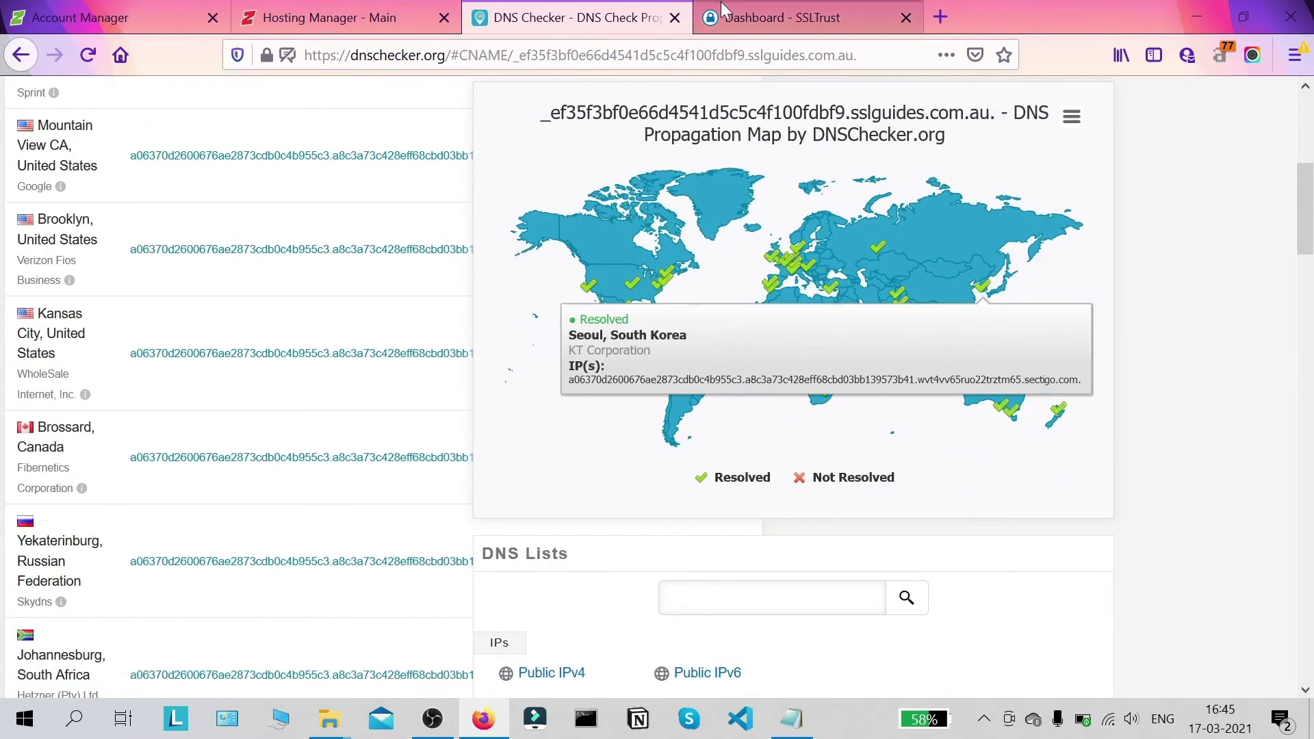
{"action": "left_click", "coordinate": [675, 18]}
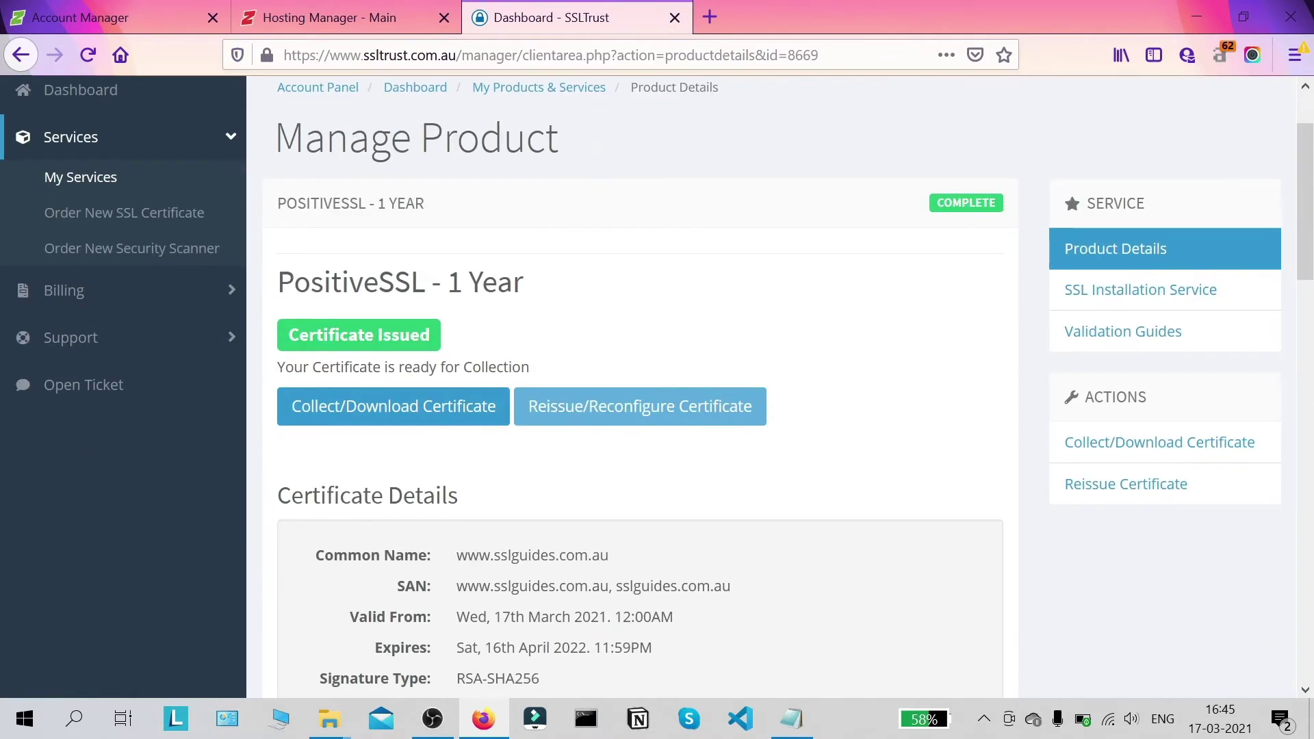
{"action": "left_click", "coordinate": [445, 408]}
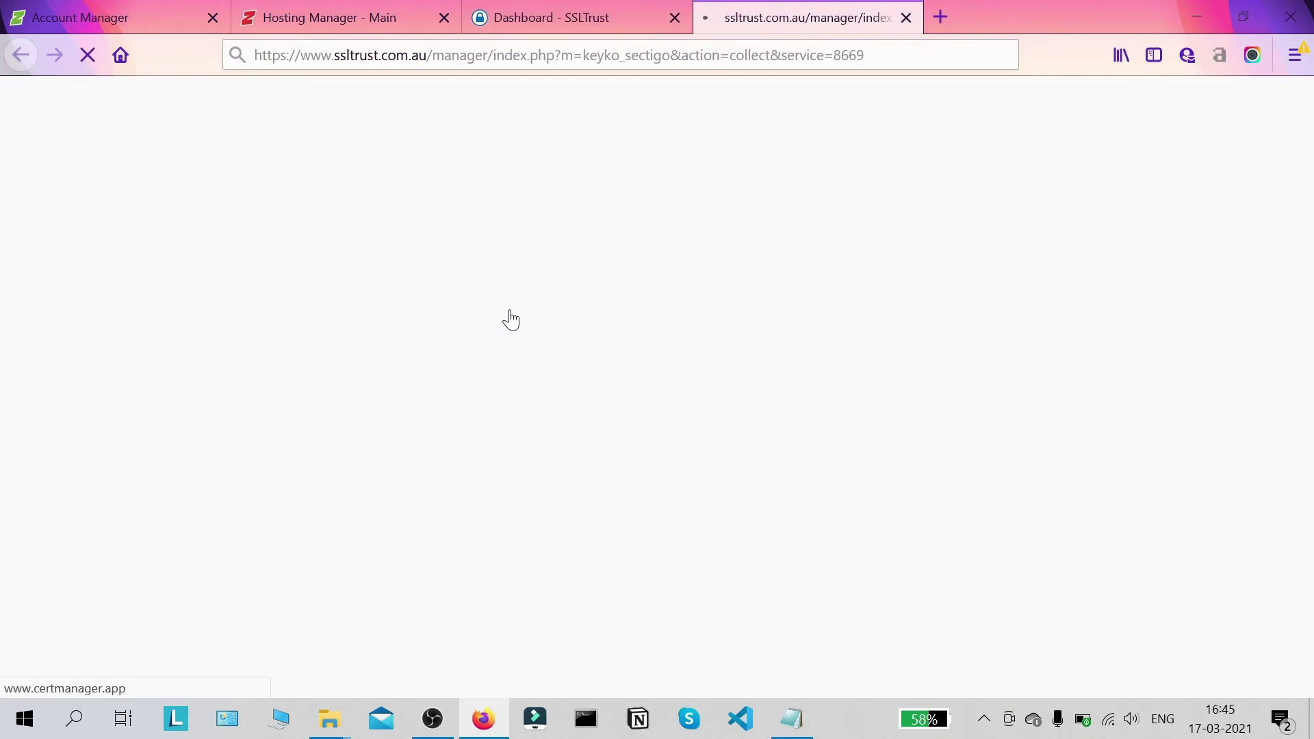
Step: Cancel the default download and select 'Individual .crt files (zipped)' as the certificate format
{"action": "scroll", "coordinate": [996, 207], "scroll_direction": "down", "scroll_amount": 2}
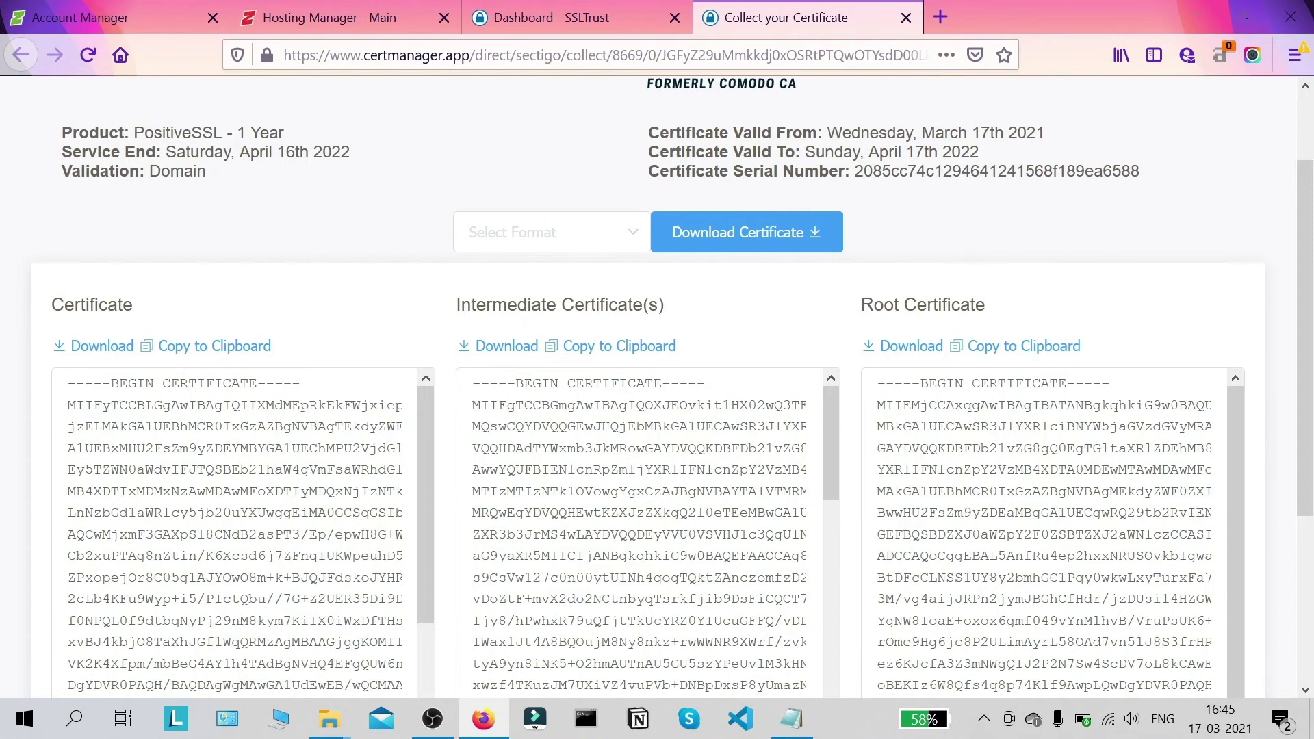
{"action": "scroll", "coordinate": [1004, 190], "scroll_direction": "up", "scroll_amount": 2}
{"action": "scroll", "coordinate": [982, 197], "scroll_direction": "down", "scroll_amount": 2}
{"action": "scroll", "coordinate": [983, 197], "scroll_direction": "up", "scroll_amount": 2}
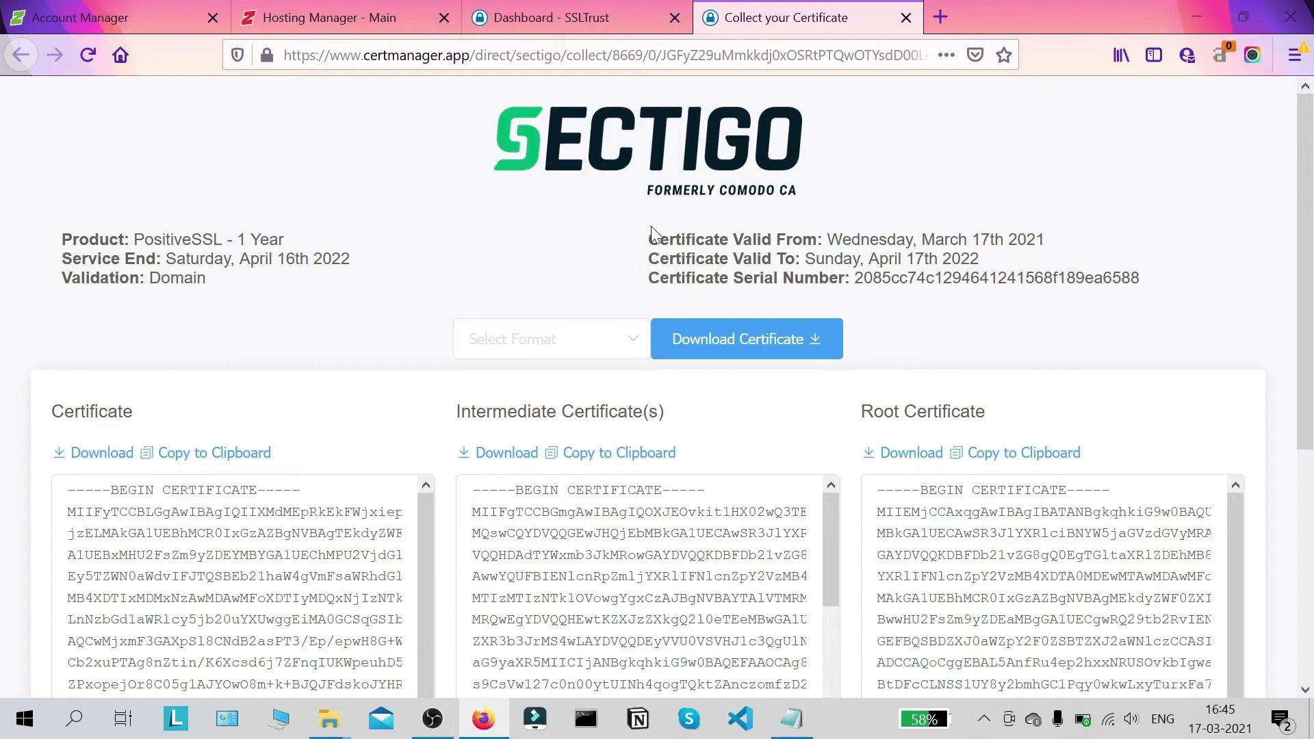
{"action": "left_click_drag", "start_coordinate": [1308, 224], "coordinate": [1311, 234]}
{"action": "scroll", "coordinate": [644, 289], "scroll_direction": "down", "scroll_amount": 2}
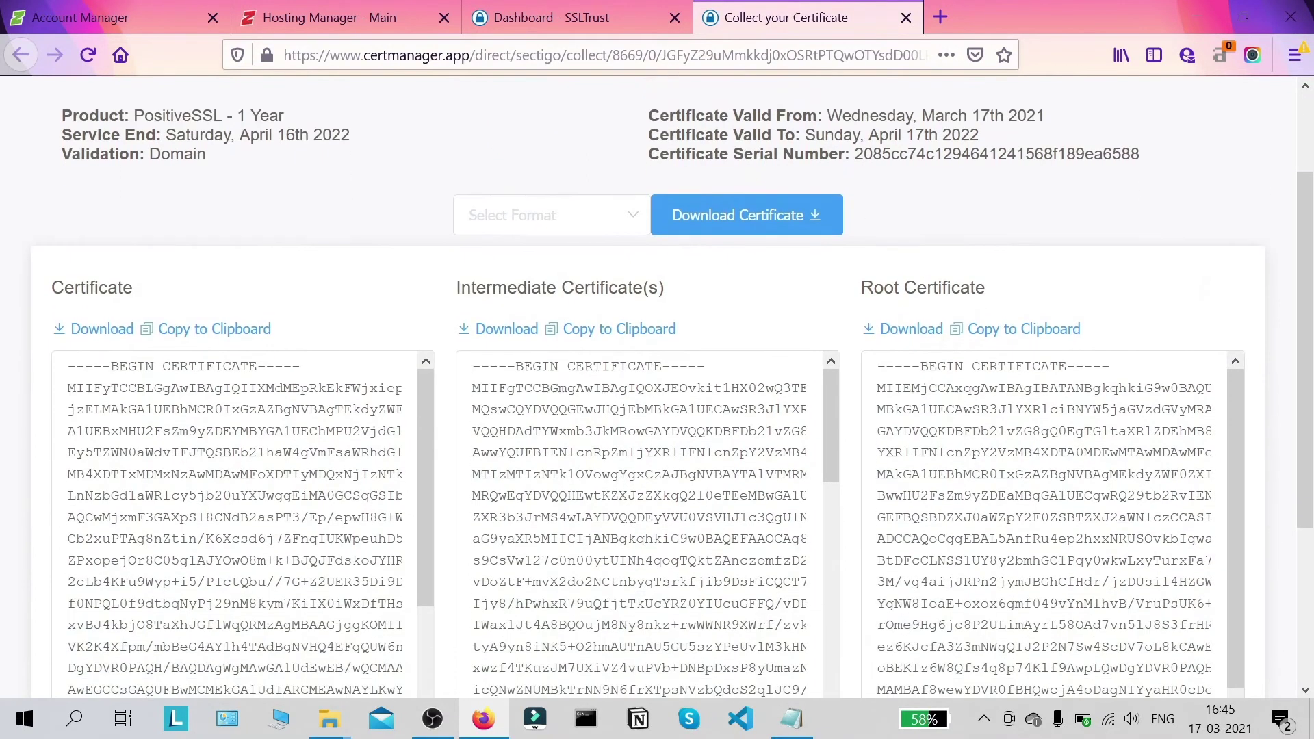
{"action": "left_click", "coordinate": [784, 215]}
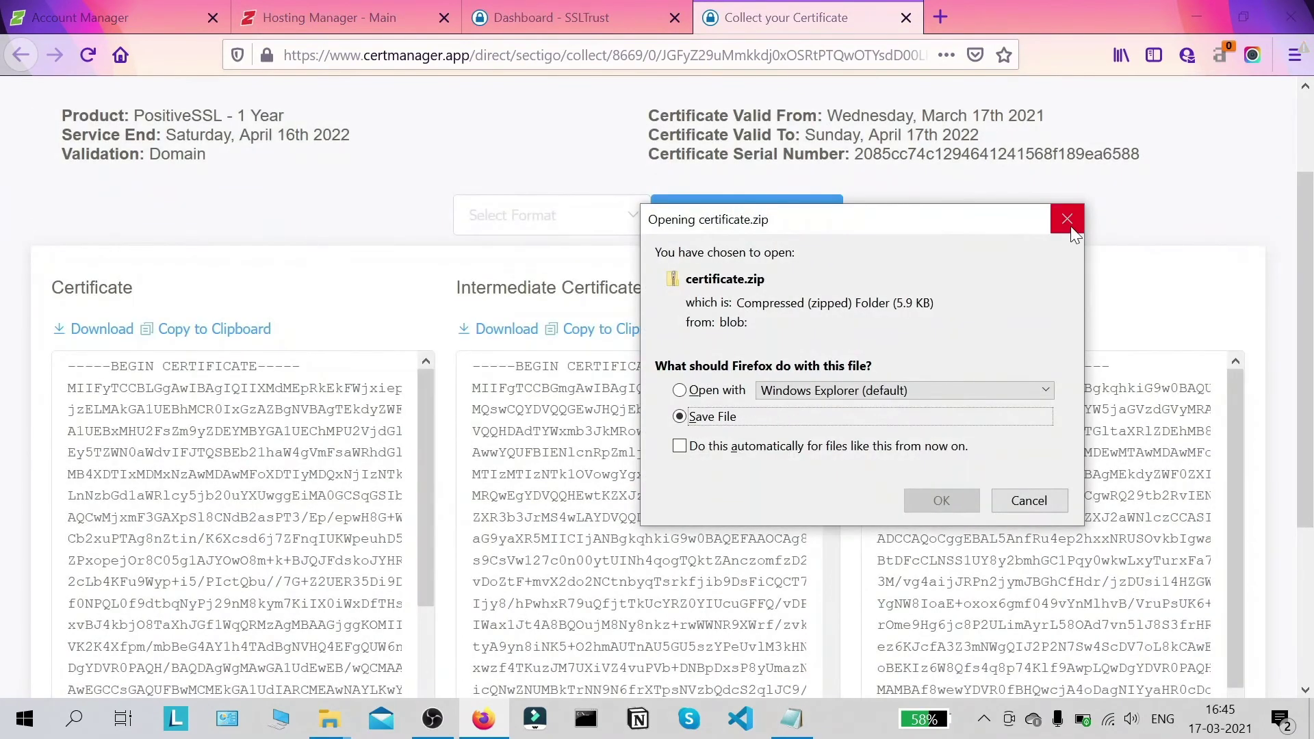
{"action": "left_click", "coordinate": [1067, 219]}
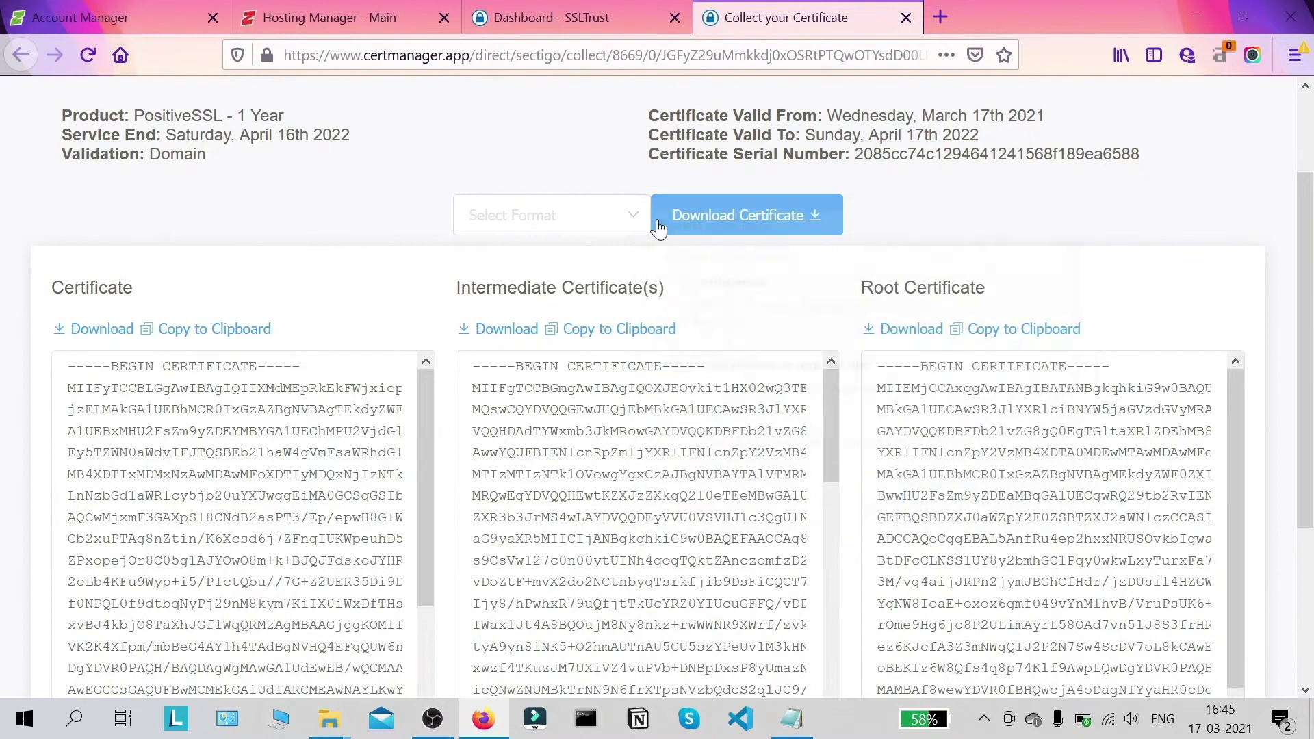
{"action": "left_click", "coordinate": [604, 215]}
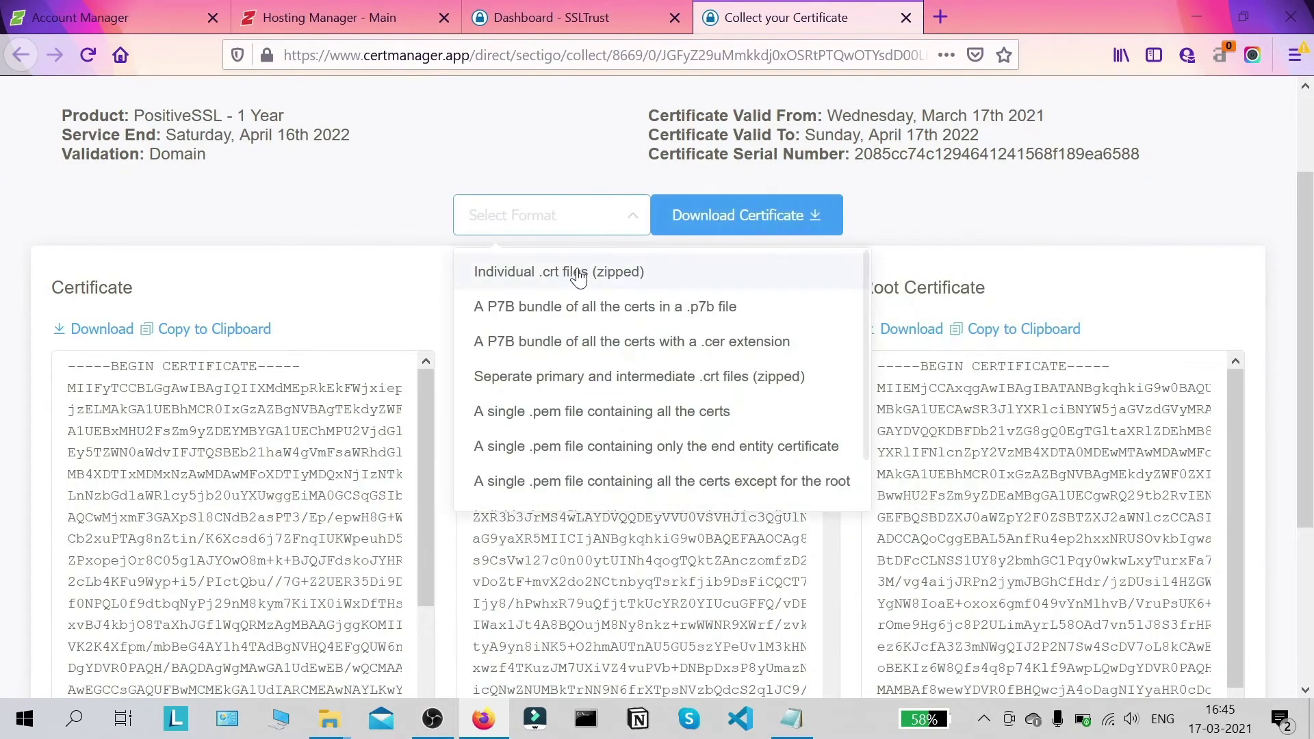
{"action": "left_click", "coordinate": [615, 274]}
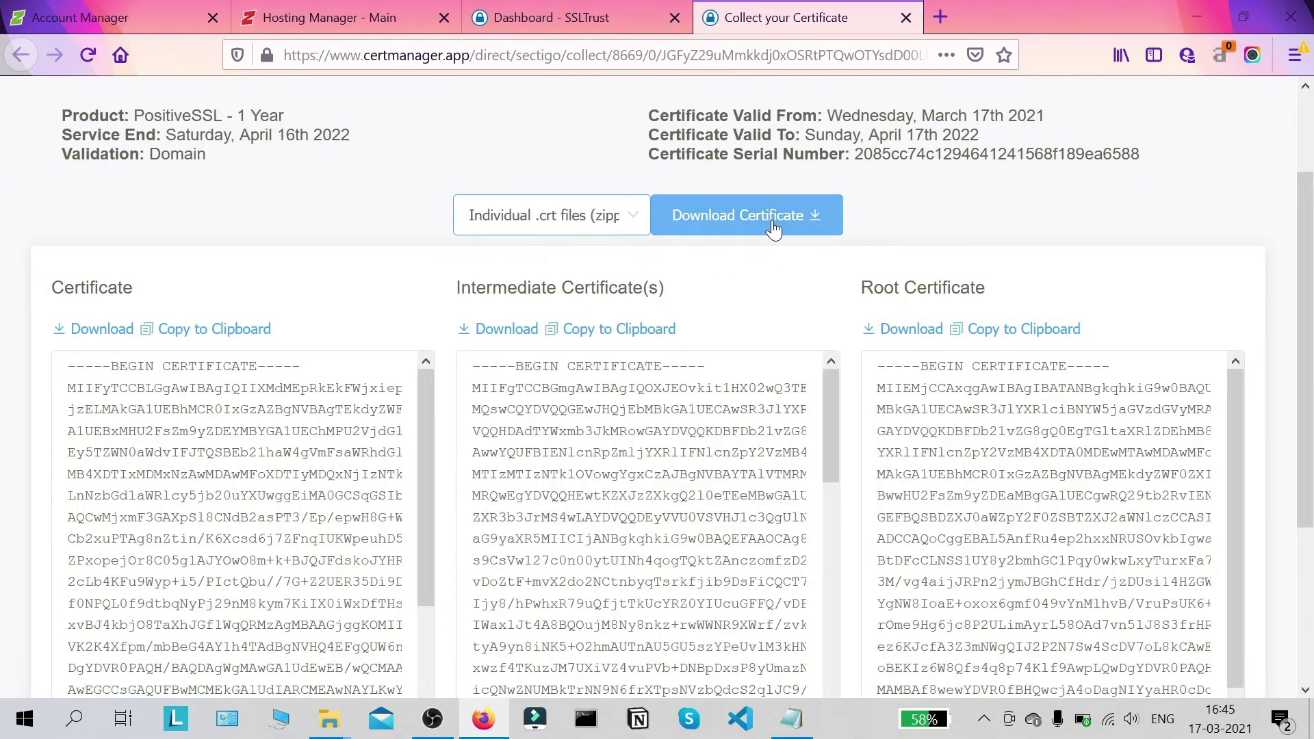
Step: Download and save certificate.zip, then open it from the downloads list
{"action": "left_click", "coordinate": [771, 222]}
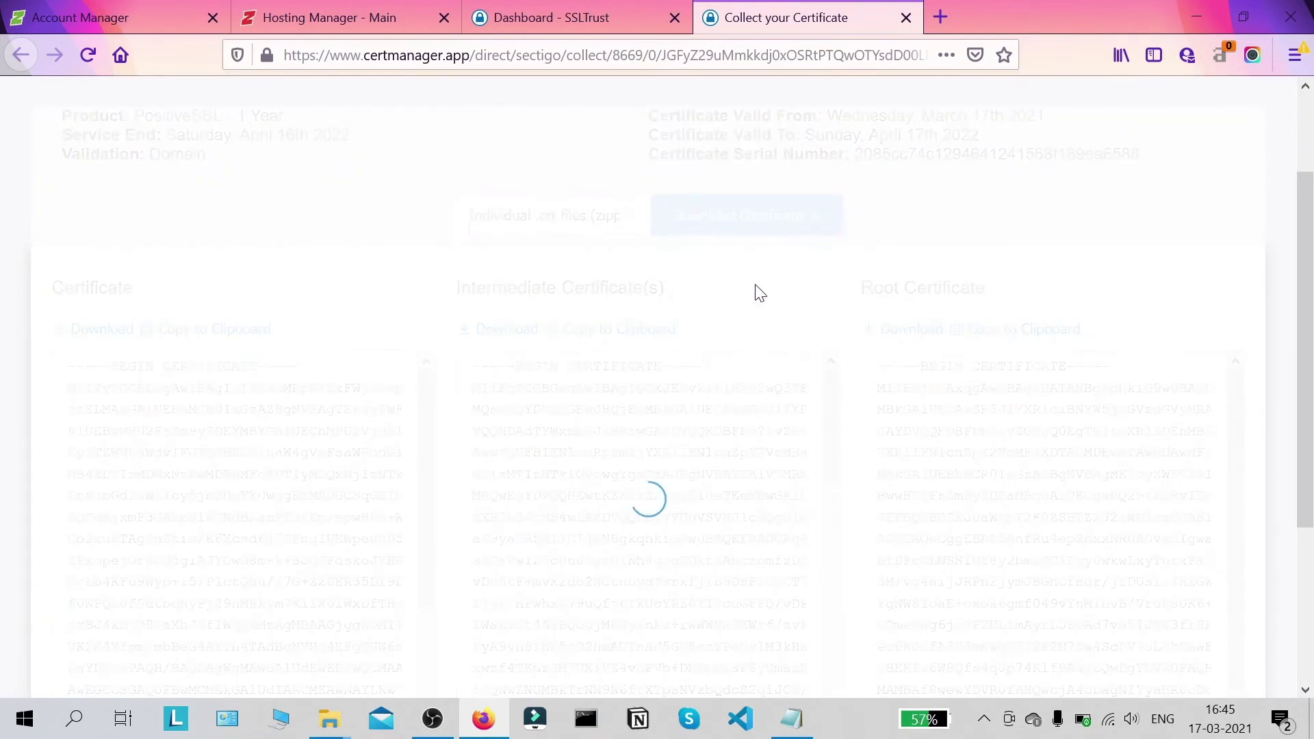
{"action": "left_click", "coordinate": [885, 418]}
{"action": "left_click", "coordinate": [947, 504]}
{"action": "left_click", "coordinate": [949, 503]}
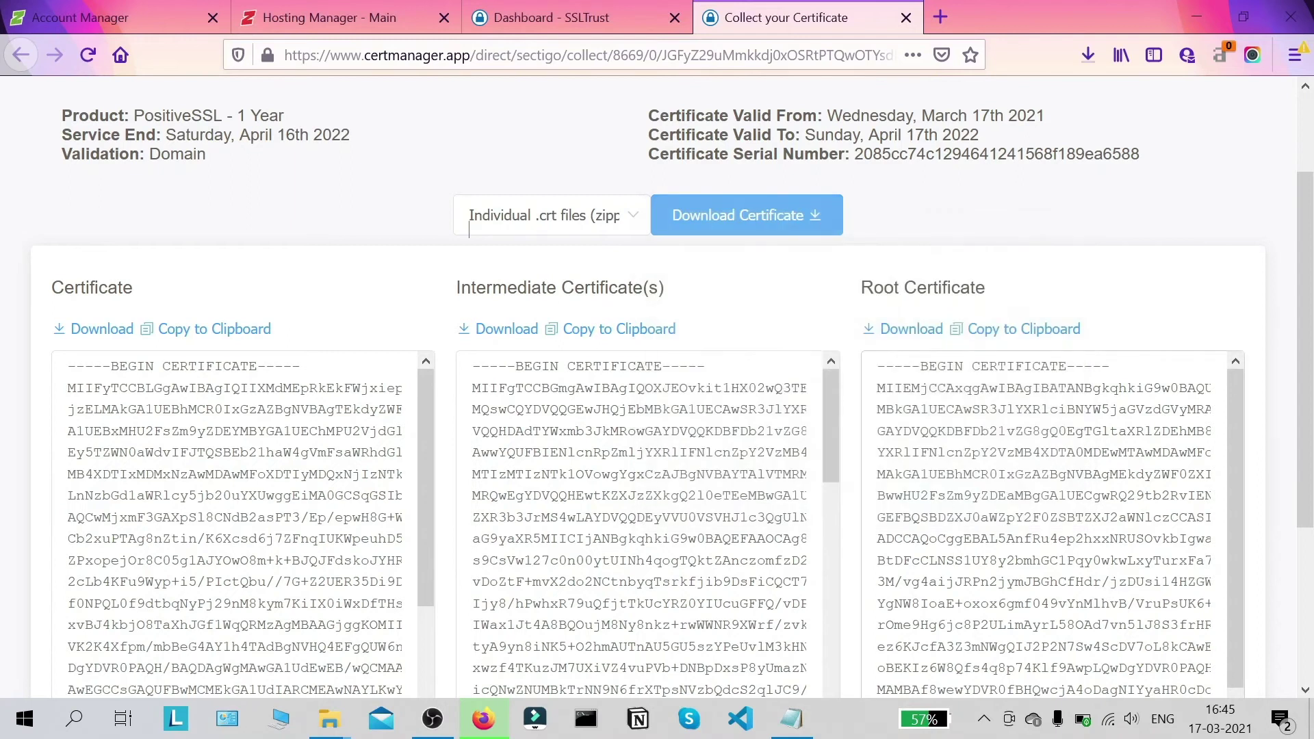
{"action": "scroll", "coordinate": [1050, 199], "scroll_direction": "down", "scroll_amount": 1}
{"action": "scroll", "coordinate": [1061, 137], "scroll_direction": "up", "scroll_amount": 1}
{"action": "left_click", "coordinate": [1078, 59]}
{"action": "left_click", "coordinate": [966, 115]}
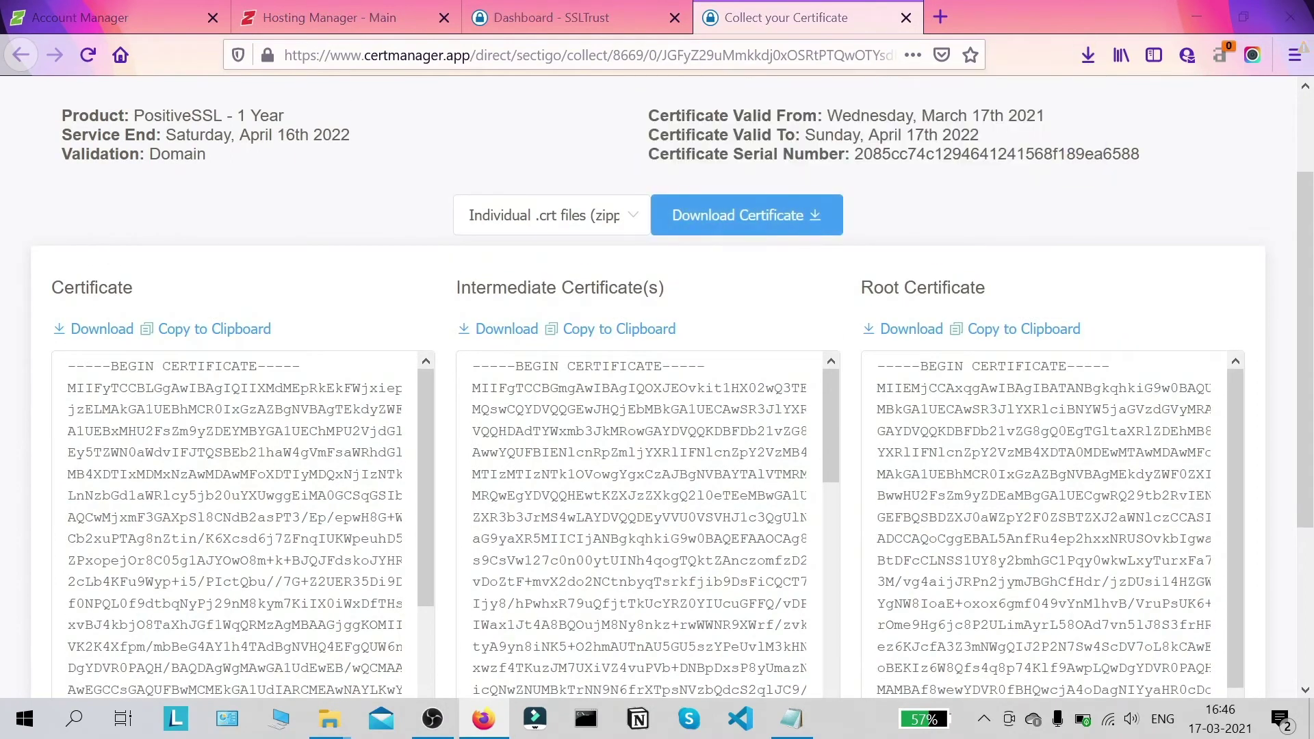
Step: Copy the four certificate files from the zip
{"action": "left_click_drag", "start_coordinate": [354, 446], "coordinate": [416, 207]}
{"action": "right_click", "coordinate": [417, 359]}
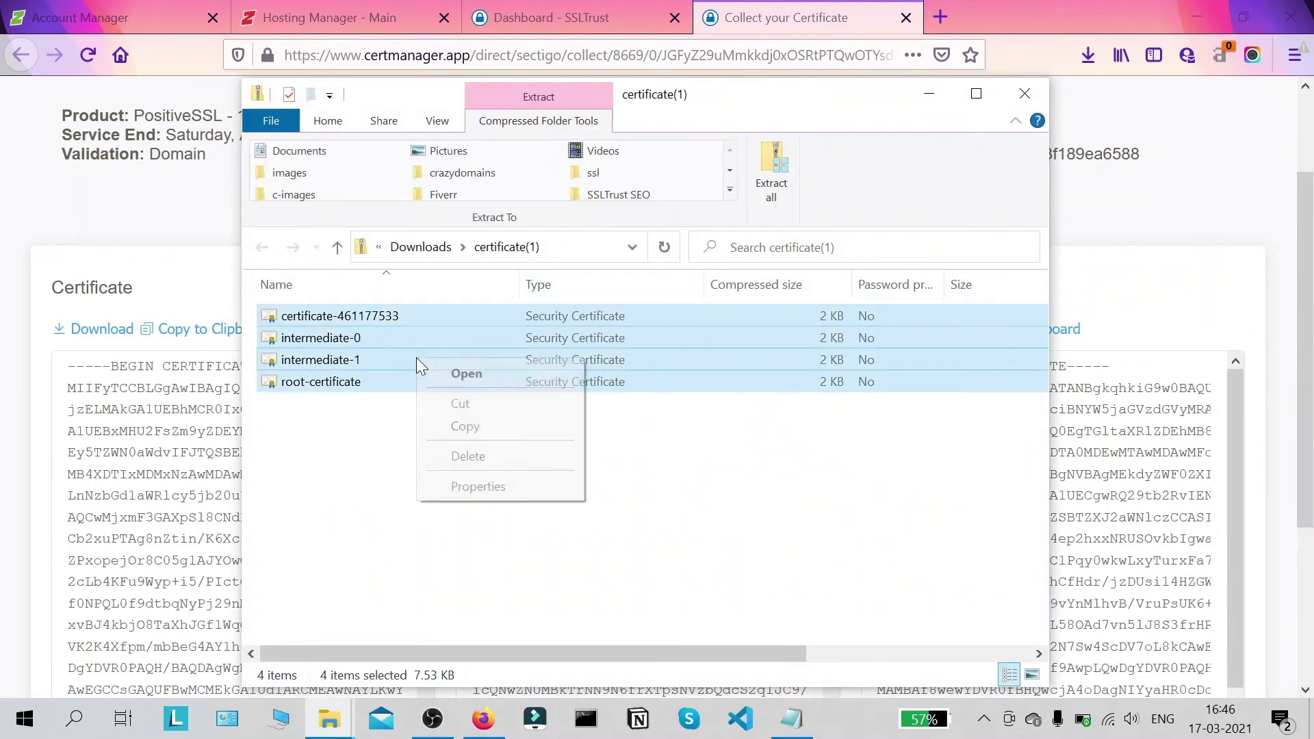
{"action": "left_click", "coordinate": [627, 536]}
{"action": "left_click_drag", "start_coordinate": [440, 488], "coordinate": [425, 321]}
{"action": "right_click", "coordinate": [420, 330]}
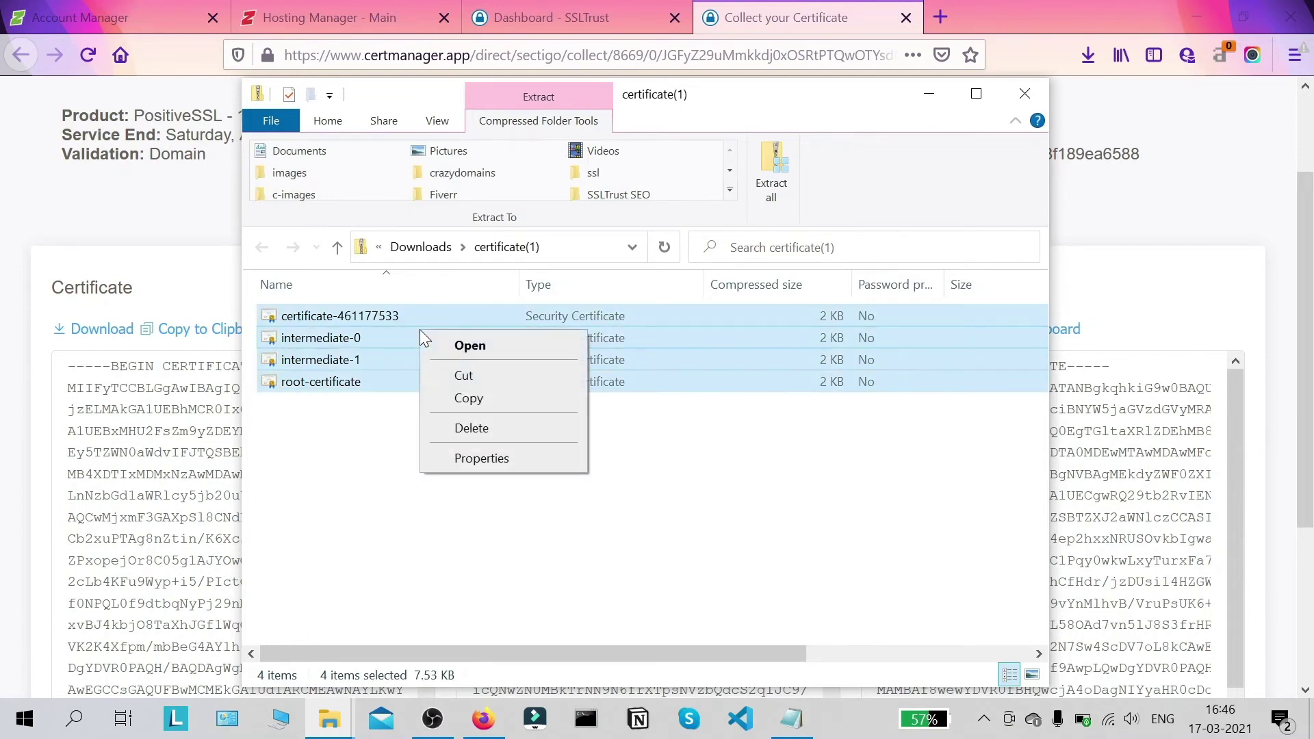
{"action": "left_click", "coordinate": [469, 398]}
Step: Put the certificates into the ssl folder on the desktop
{"action": "left_click", "coordinate": [1197, 17]}
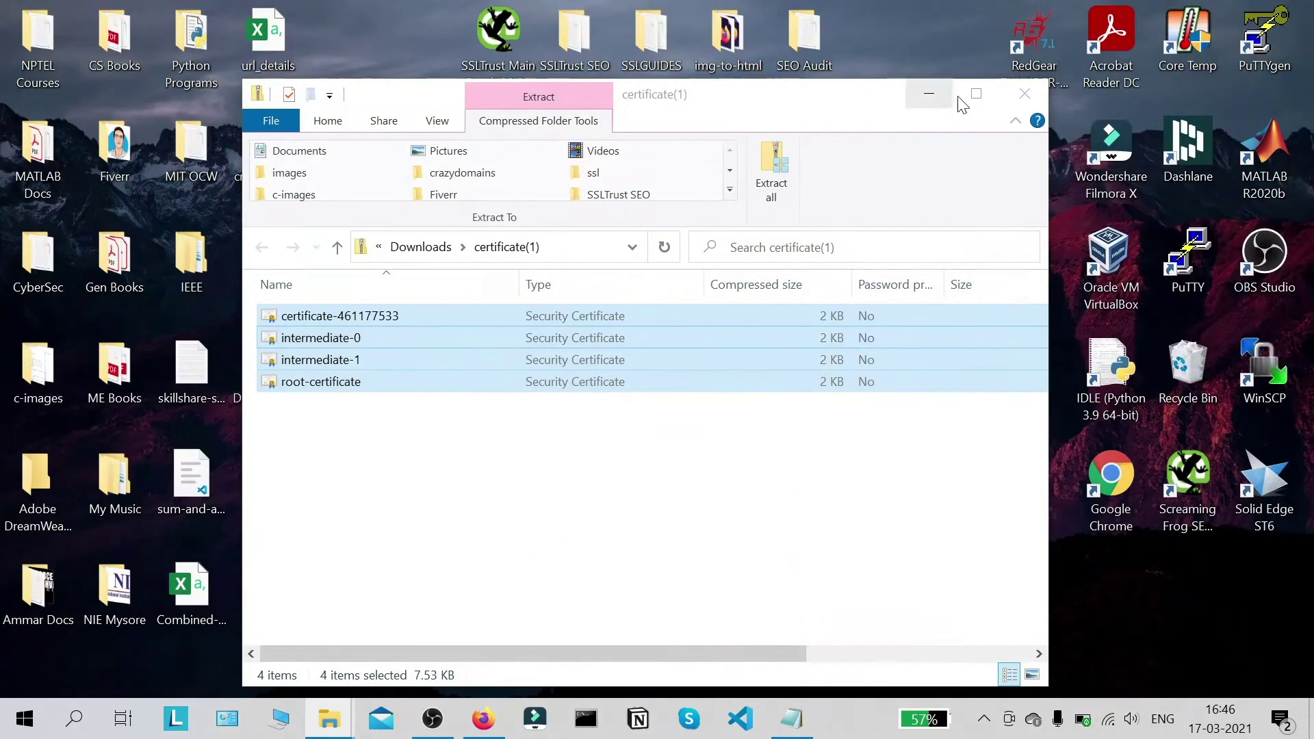
{"action": "left_click", "coordinate": [929, 94]}
{"action": "double_click", "coordinate": [287, 270]}
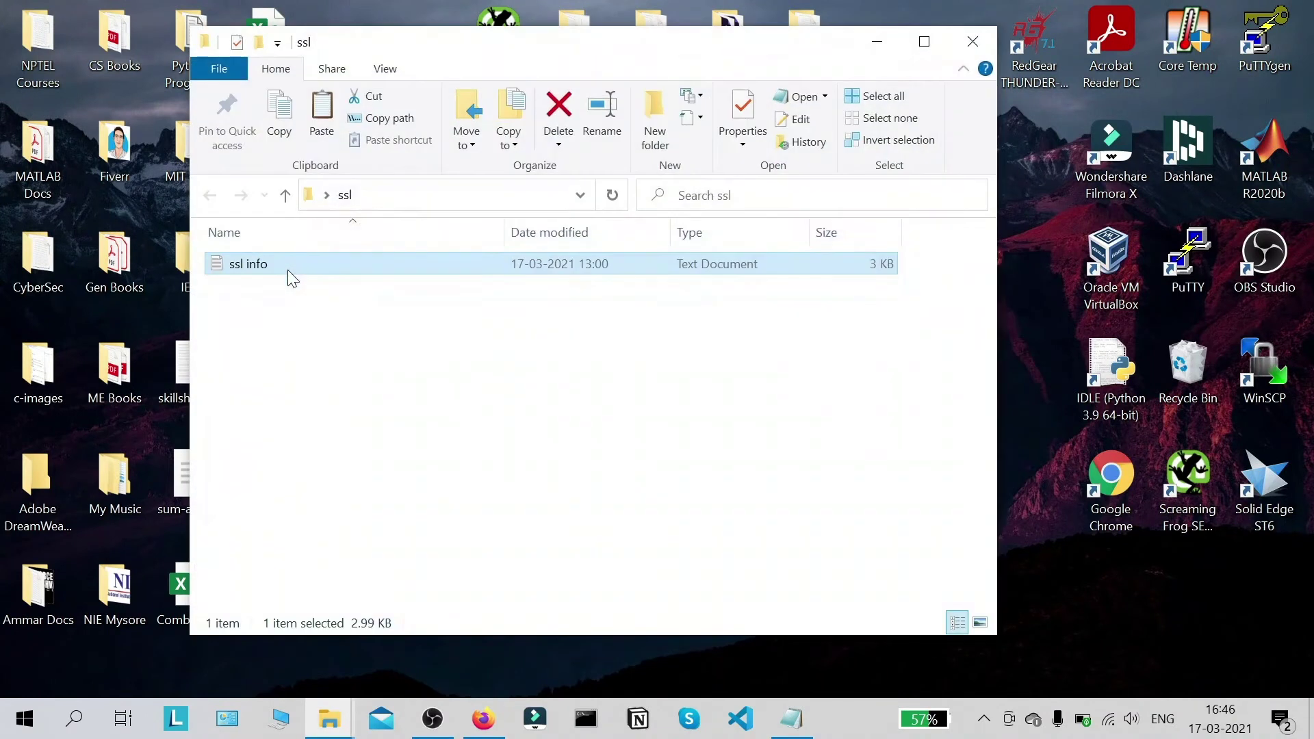
{"action": "left_click", "coordinate": [479, 328]}
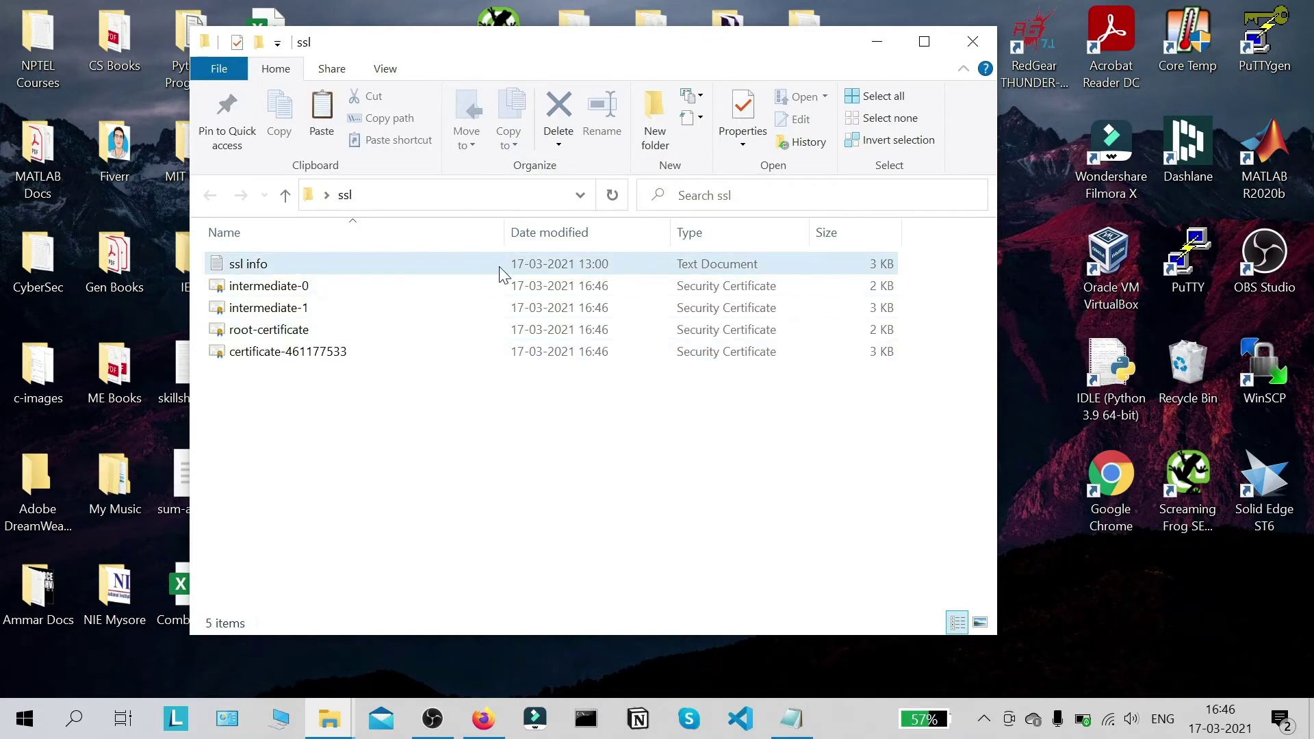
Step: Check the ssl info notes, then return to Crazy Domains' sslguides.com.au page in Firefox
{"action": "left_click", "coordinate": [792, 719]}
{"action": "scroll", "coordinate": [506, 479], "scroll_direction": "down", "scroll_amount": 10}
{"action": "left_click", "coordinate": [792, 719]}
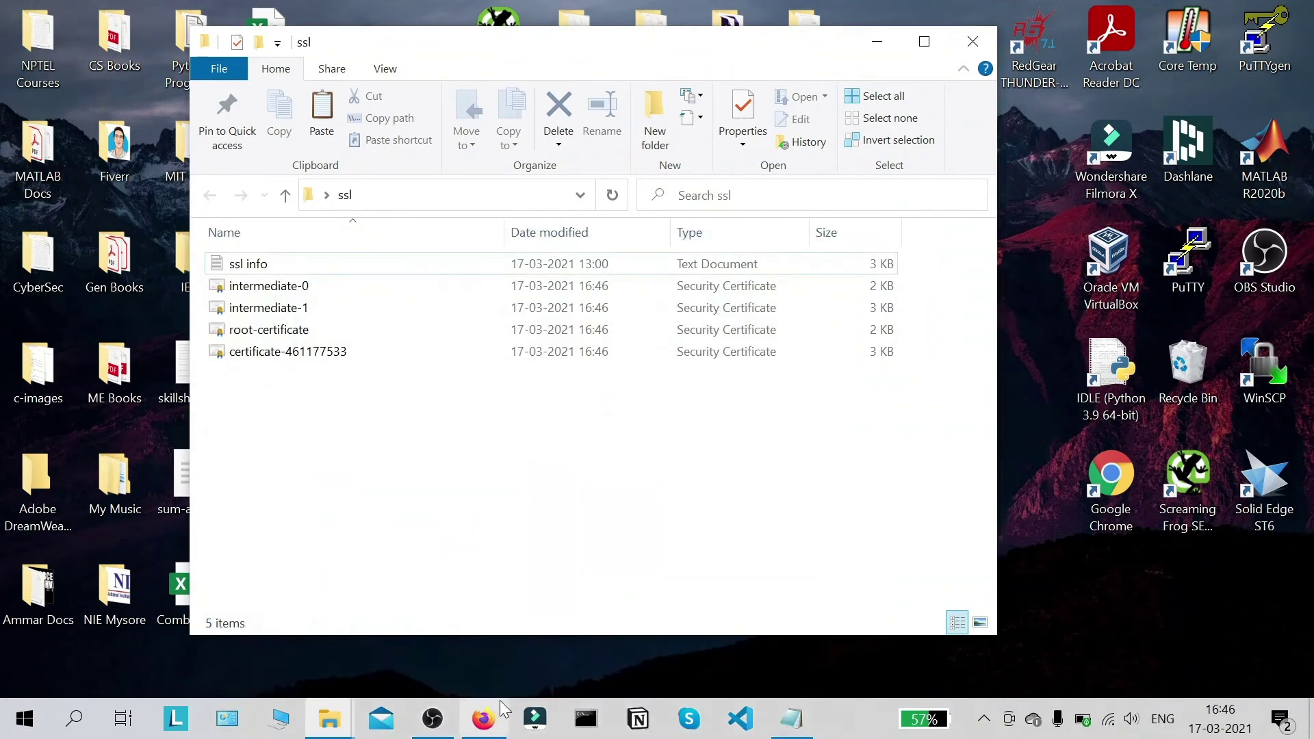
{"action": "left_click", "coordinate": [485, 717]}
{"action": "left_click", "coordinate": [80, 17]}
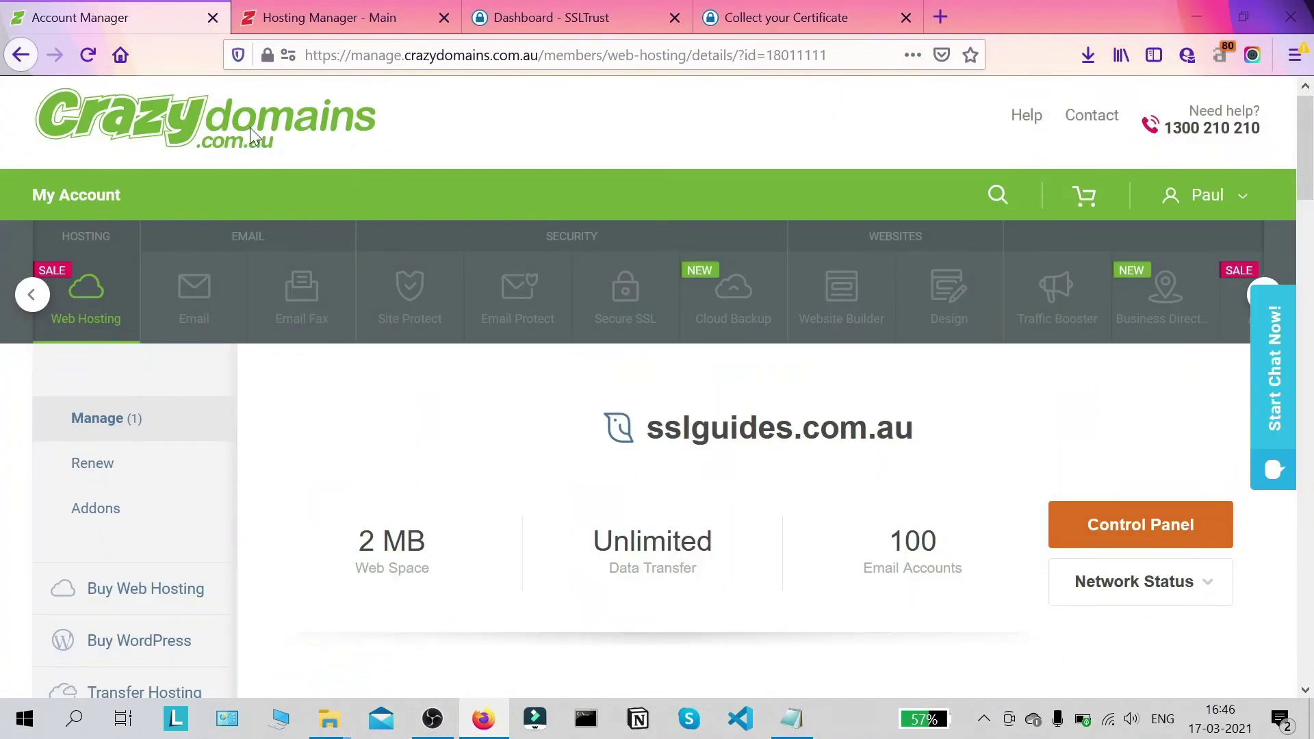
Step: Go back to Hosting Manager and open File Manager on the ssl folder (certs, csrs, keys, ssl.db)
{"action": "scroll", "coordinate": [787, 332], "scroll_direction": "down", "scroll_amount": 5}
{"action": "scroll", "coordinate": [681, 207], "scroll_direction": "up", "scroll_amount": 2}
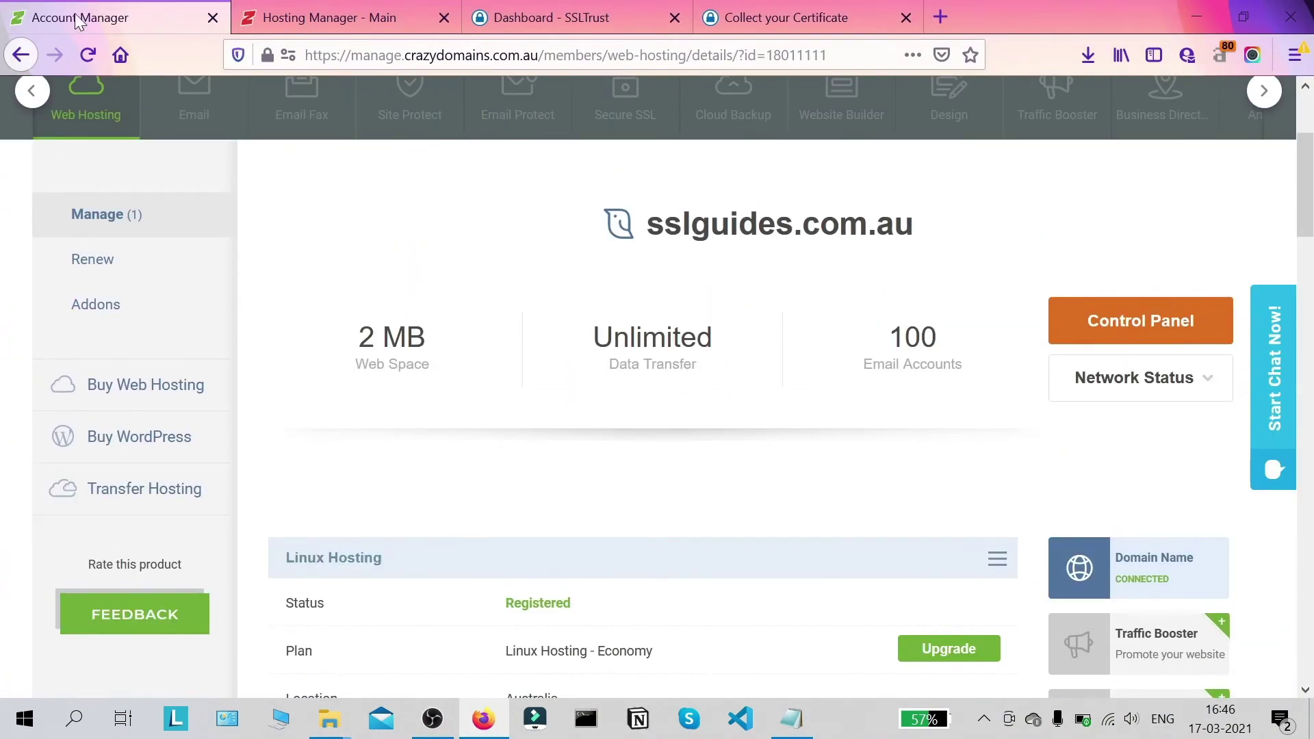
{"action": "left_click", "coordinate": [213, 17]}
{"action": "scroll", "coordinate": [819, 299], "scroll_direction": "down", "scroll_amount": 6}
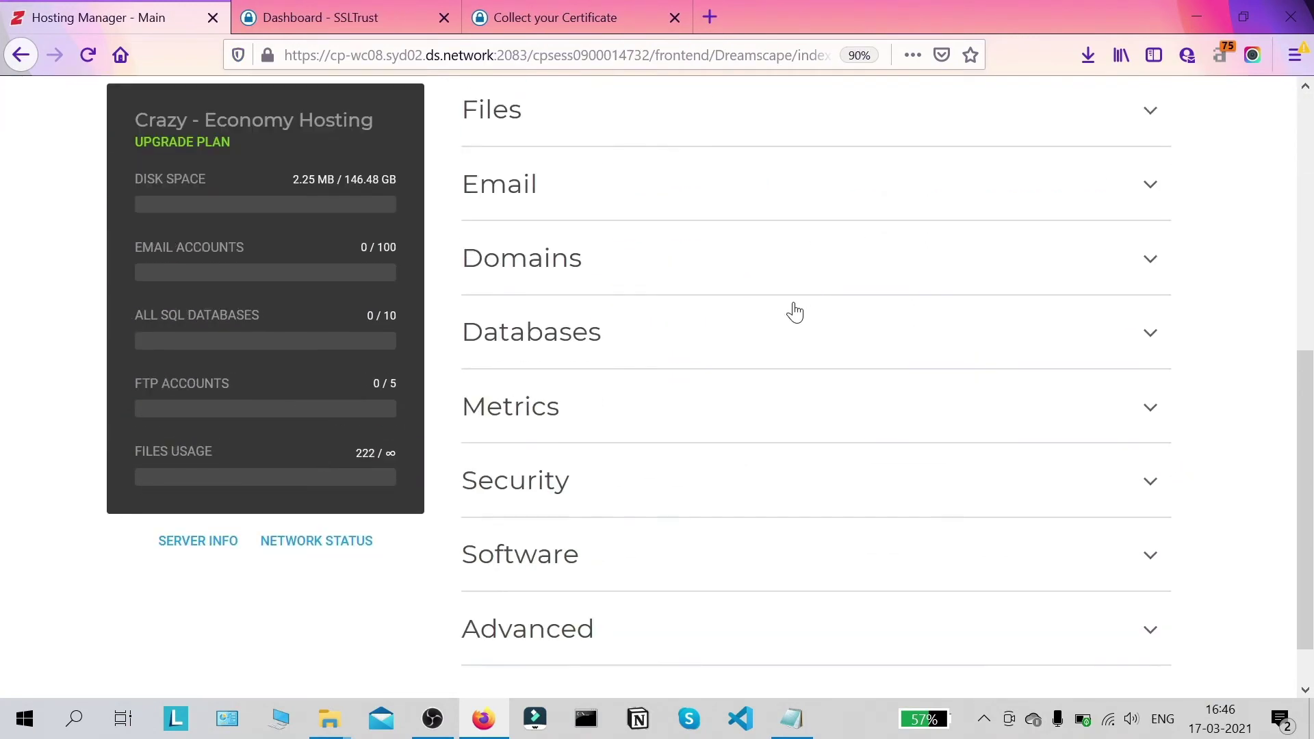
{"action": "scroll", "coordinate": [794, 311], "scroll_direction": "up", "scroll_amount": 5}
{"action": "scroll", "coordinate": [756, 411], "scroll_direction": "down", "scroll_amount": 6}
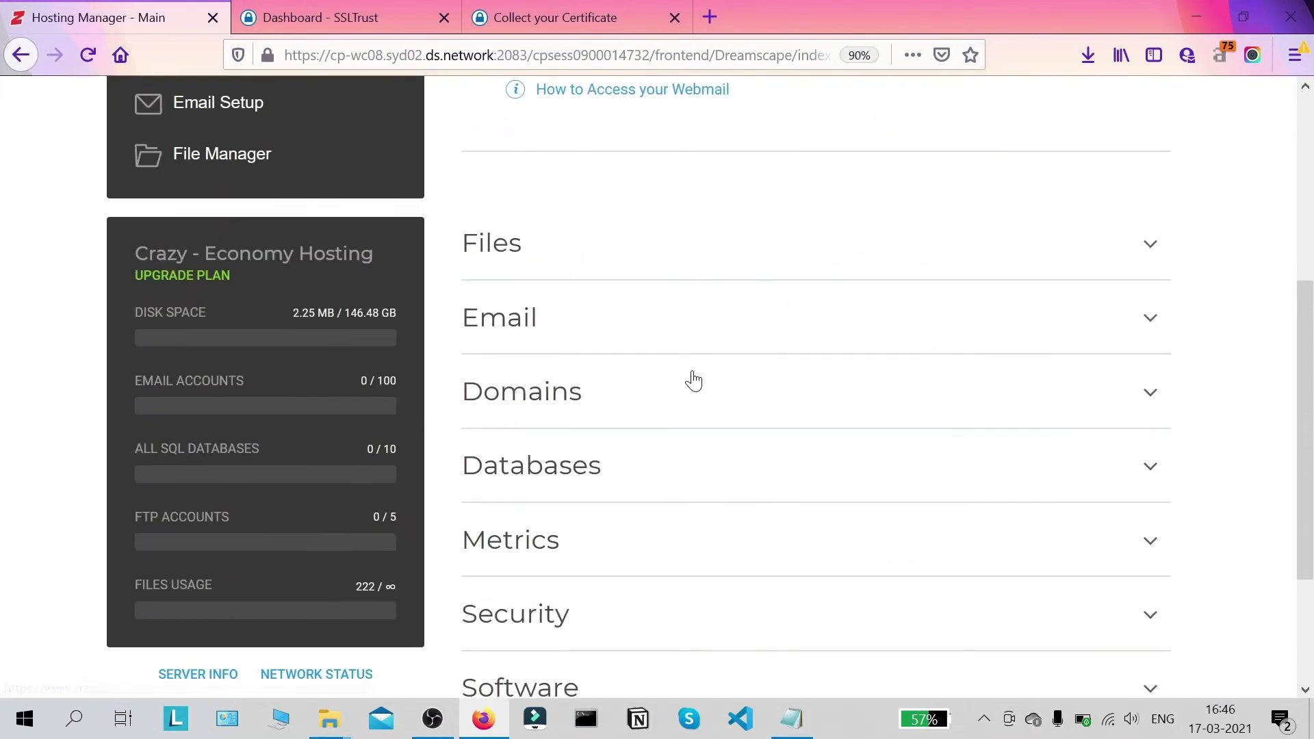
{"action": "left_click", "coordinate": [630, 119]}
{"action": "scroll", "coordinate": [613, 177], "scroll_direction": "down", "scroll_amount": 2}
{"action": "left_click", "coordinate": [580, 182]}
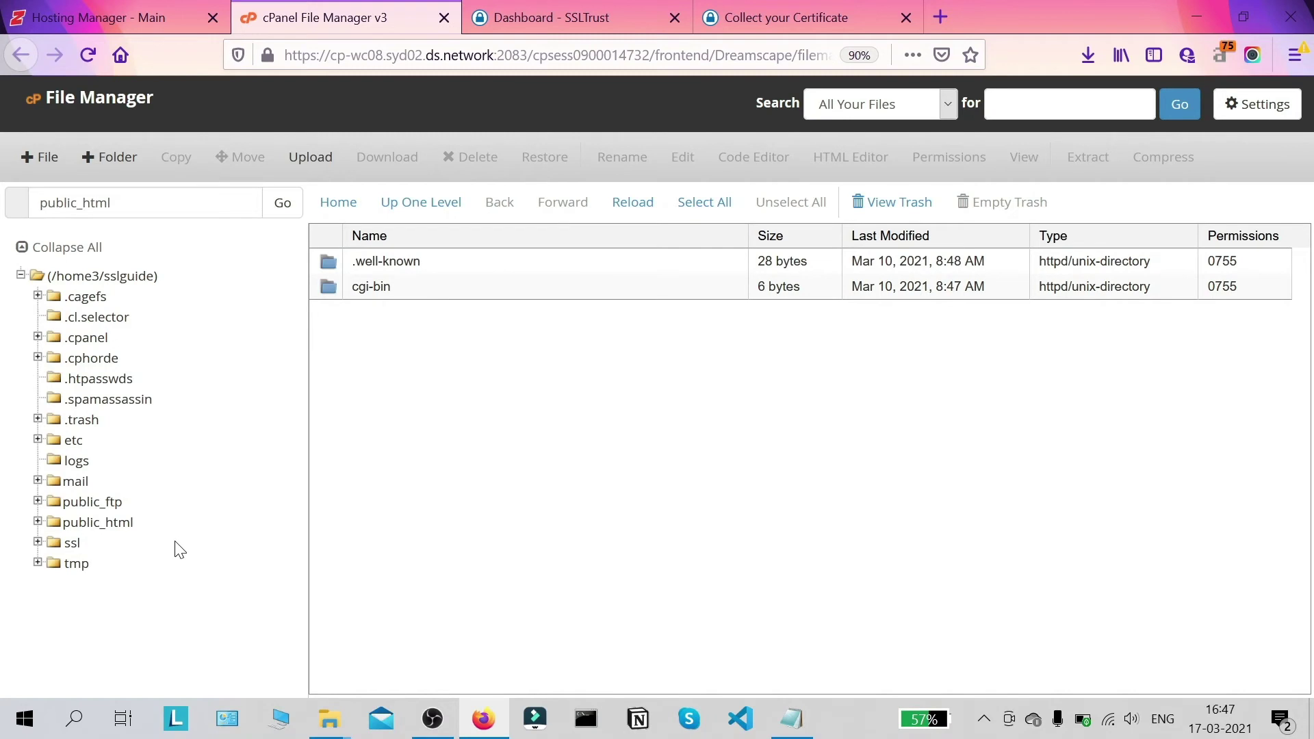
{"action": "left_click", "coordinate": [72, 544]}
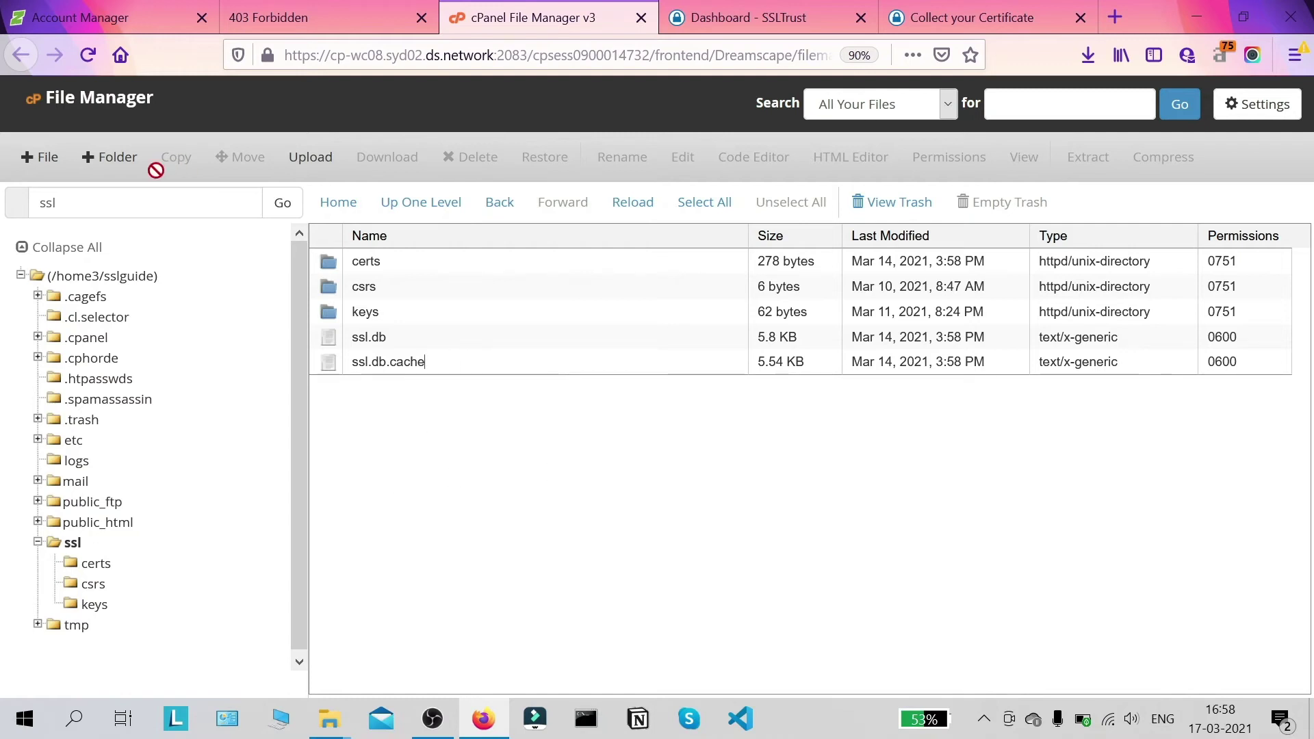
Step: Create a folder named 'uploaded-ssl-files' inside ssl and open it
{"action": "left_click", "coordinate": [109, 159]}
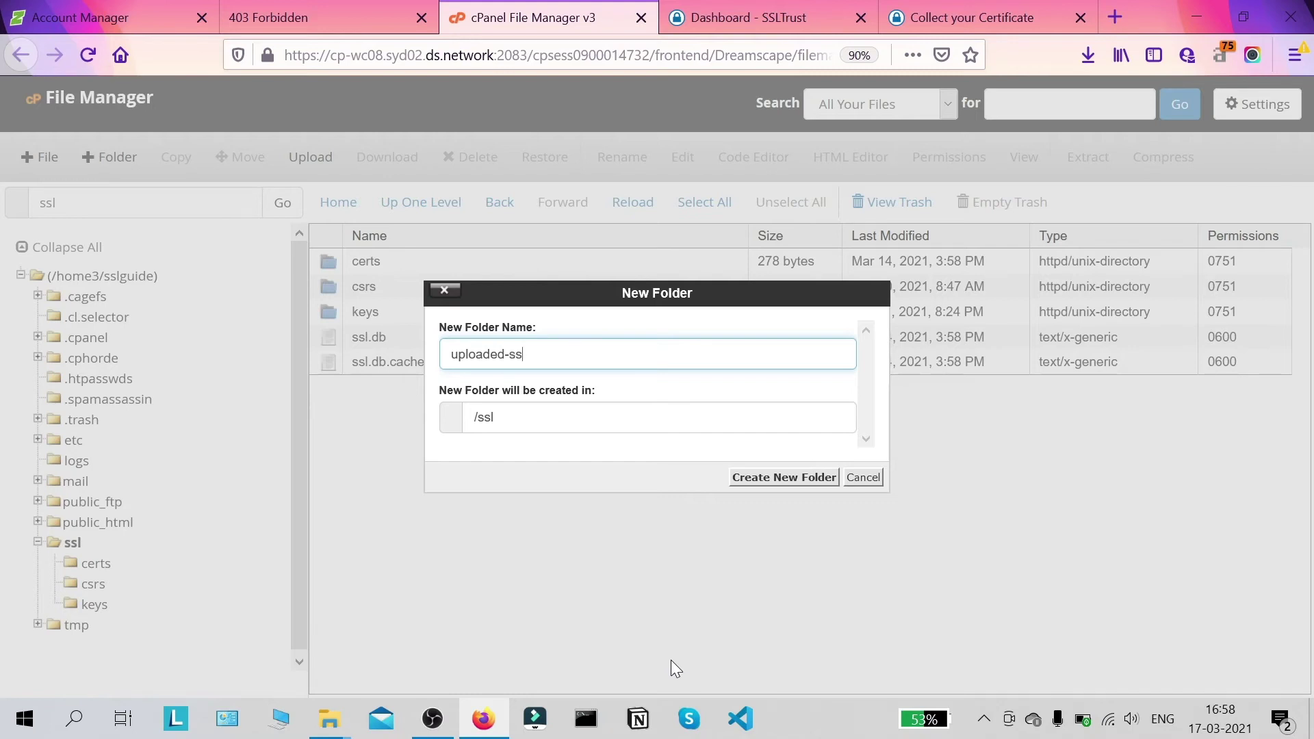
{"action": "type", "text": "uploaded-ssl-files"}
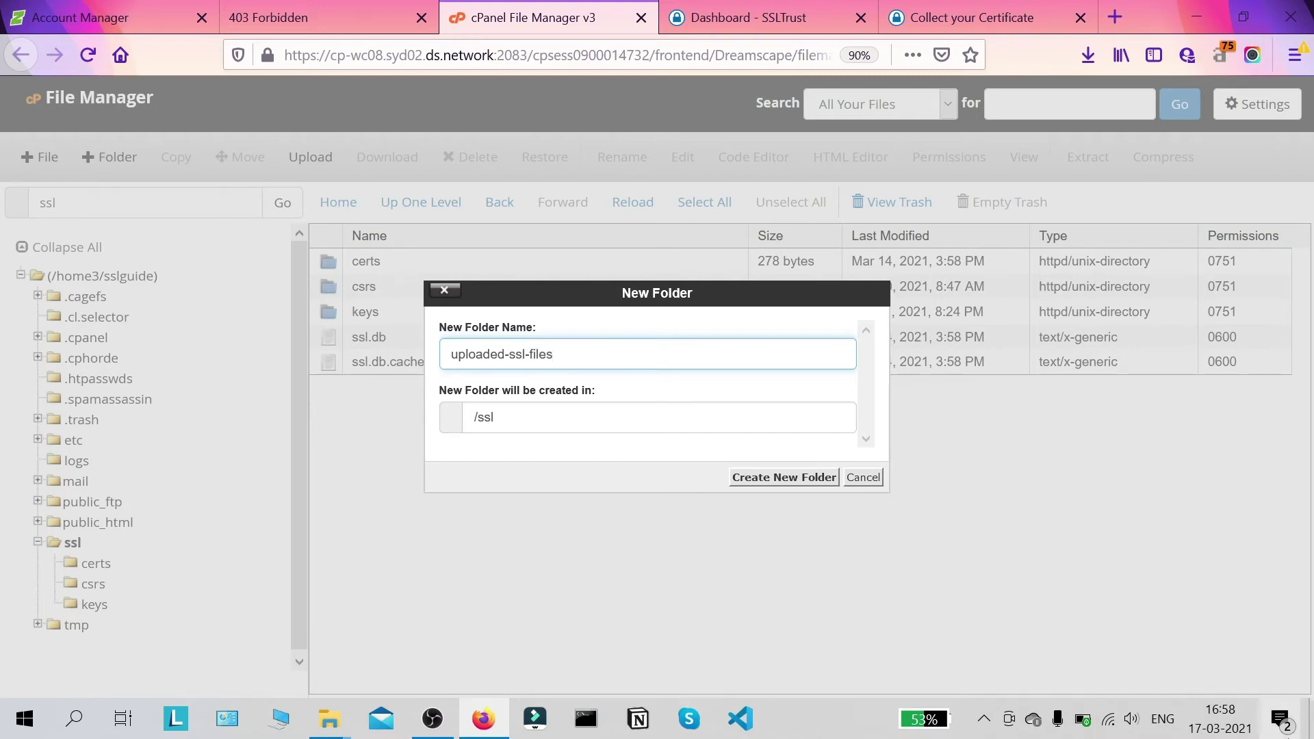
{"action": "left_click", "coordinate": [791, 480]}
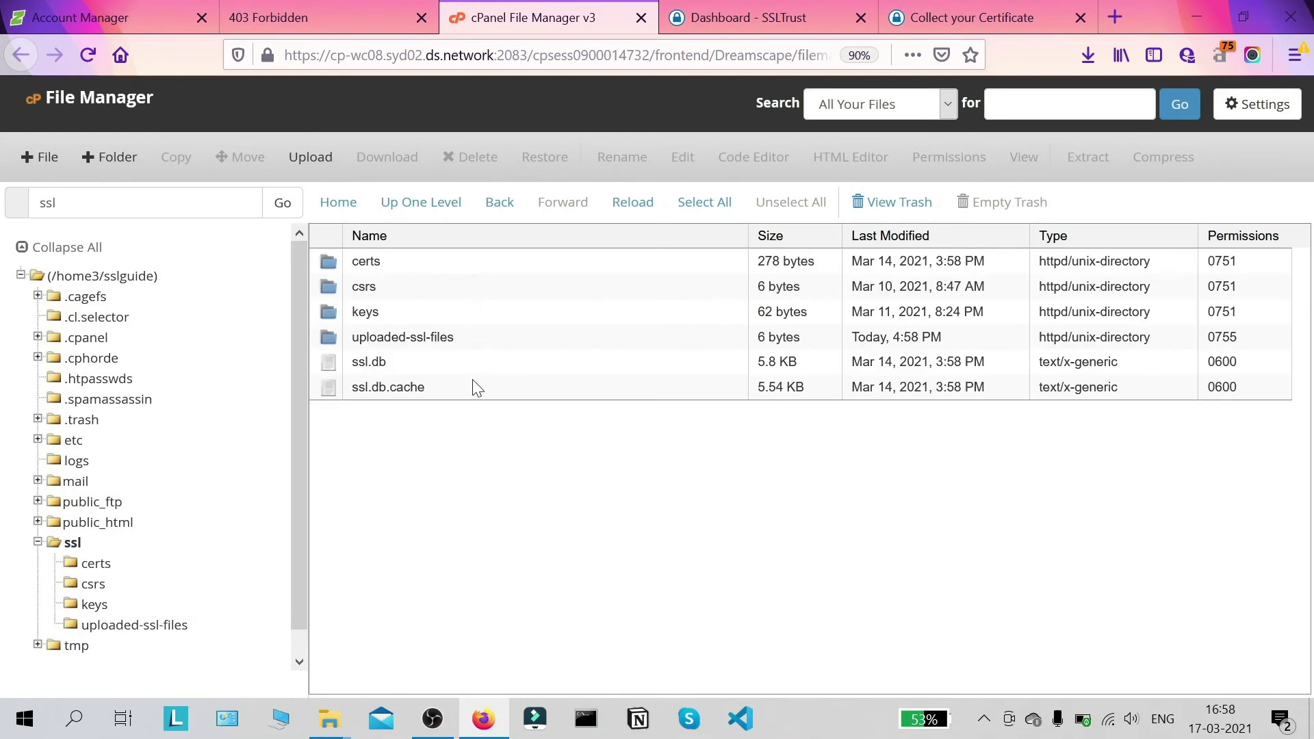
{"action": "left_click", "coordinate": [537, 339]}
{"action": "double_click", "coordinate": [536, 339]}
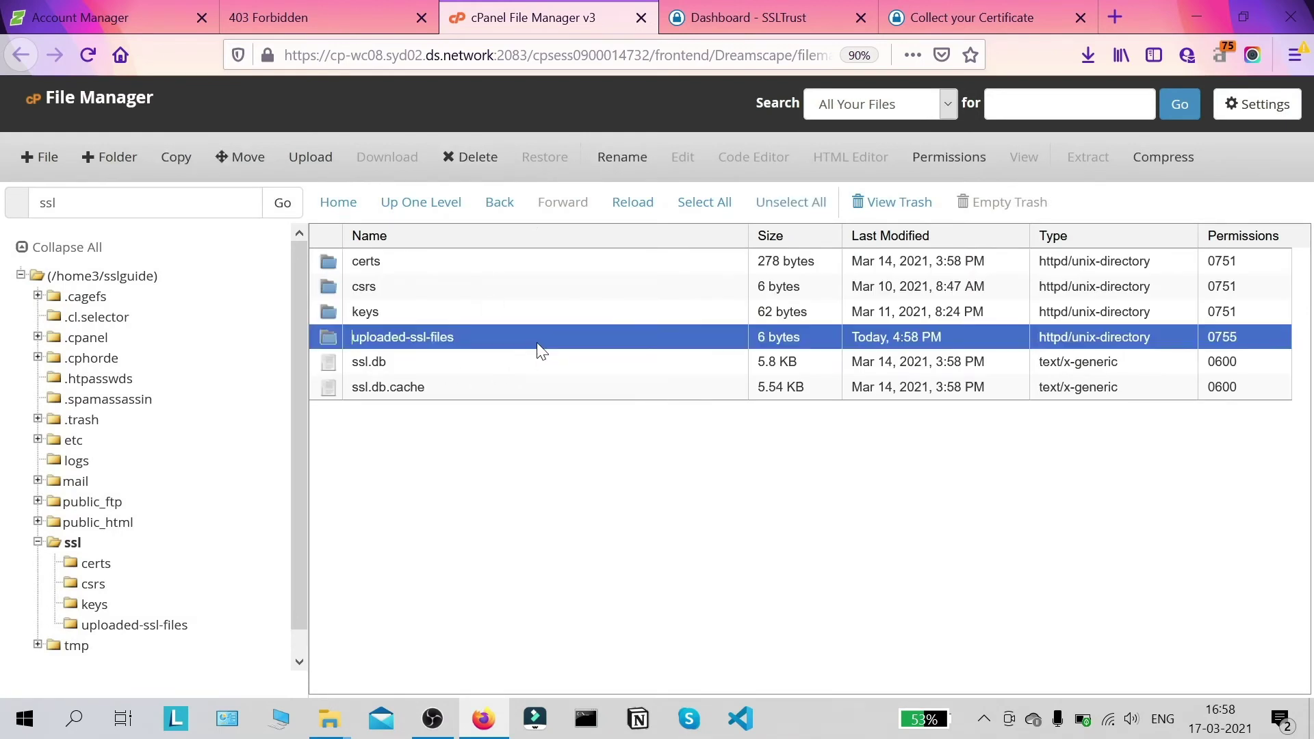
Step: Upload certificate-461177533 and intermediate-0 from Desktop\ssl into the folder
{"action": "left_click", "coordinate": [316, 163]}
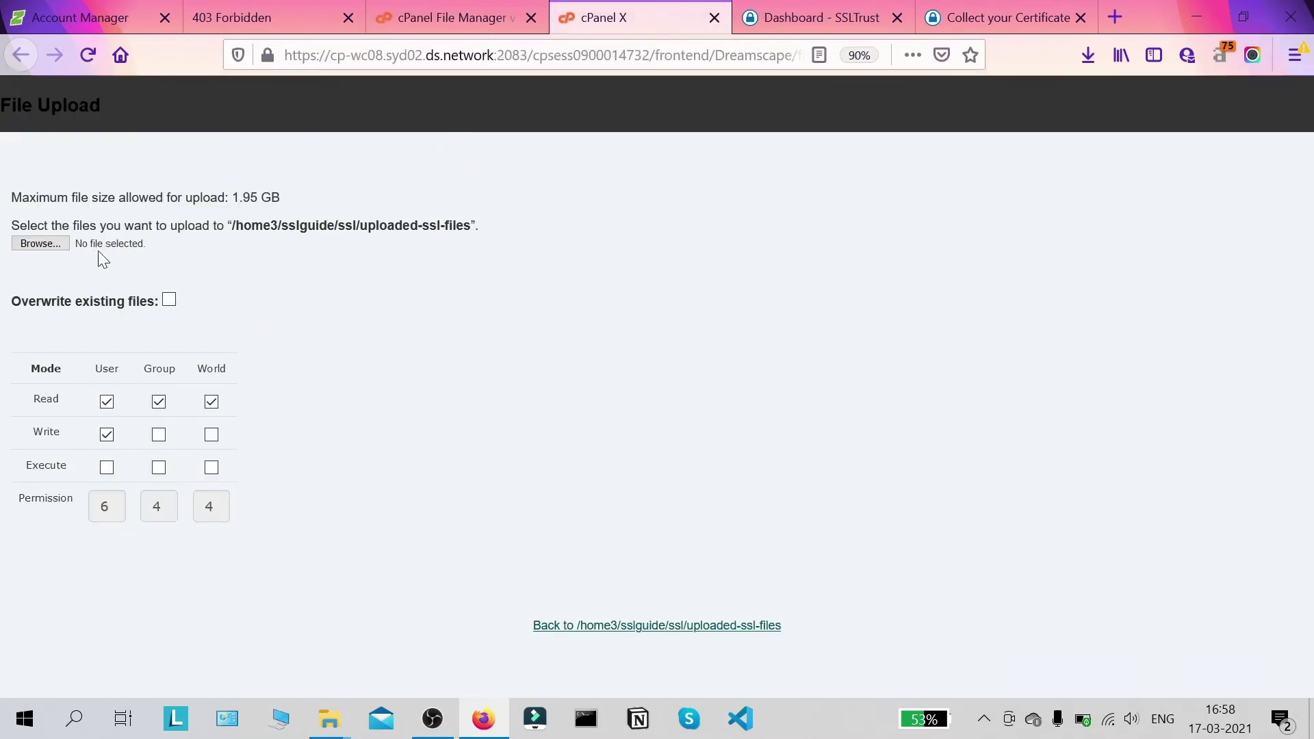
{"action": "left_click", "coordinate": [41, 244]}
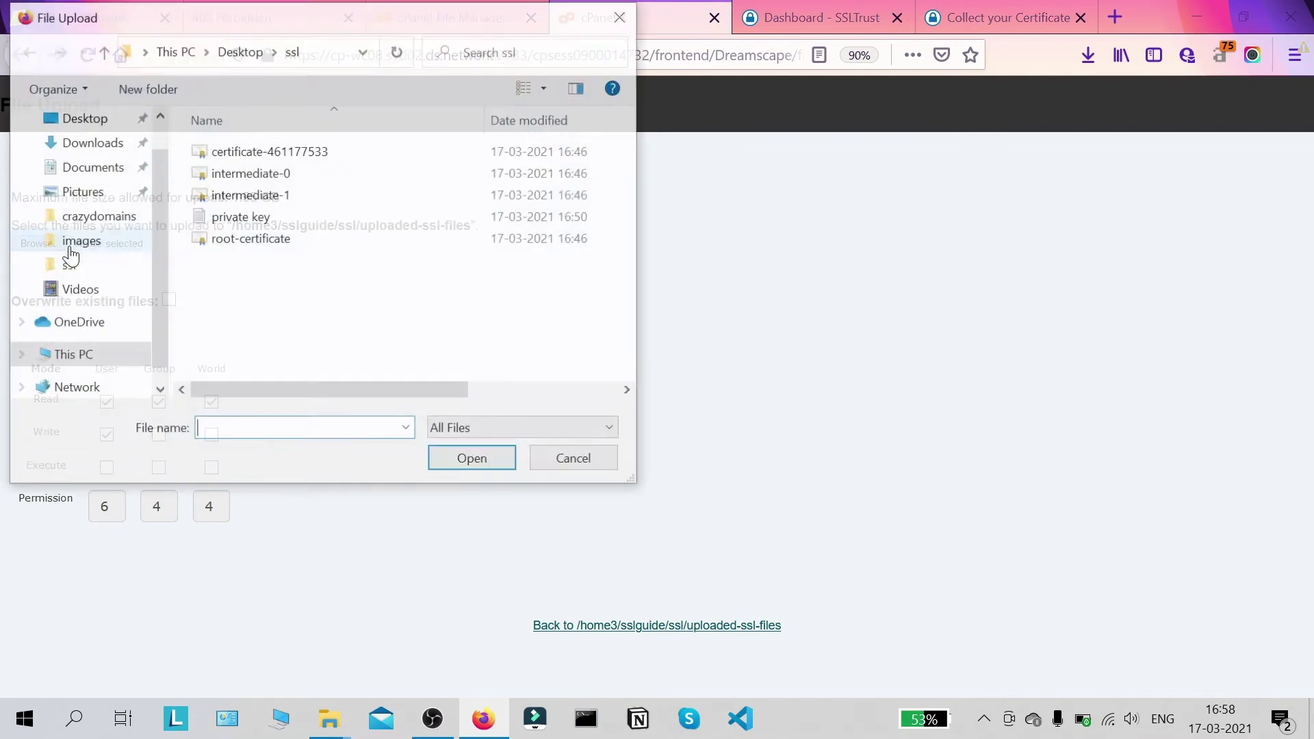
{"action": "scroll", "coordinate": [103, 171], "scroll_direction": "up", "scroll_amount": 1}
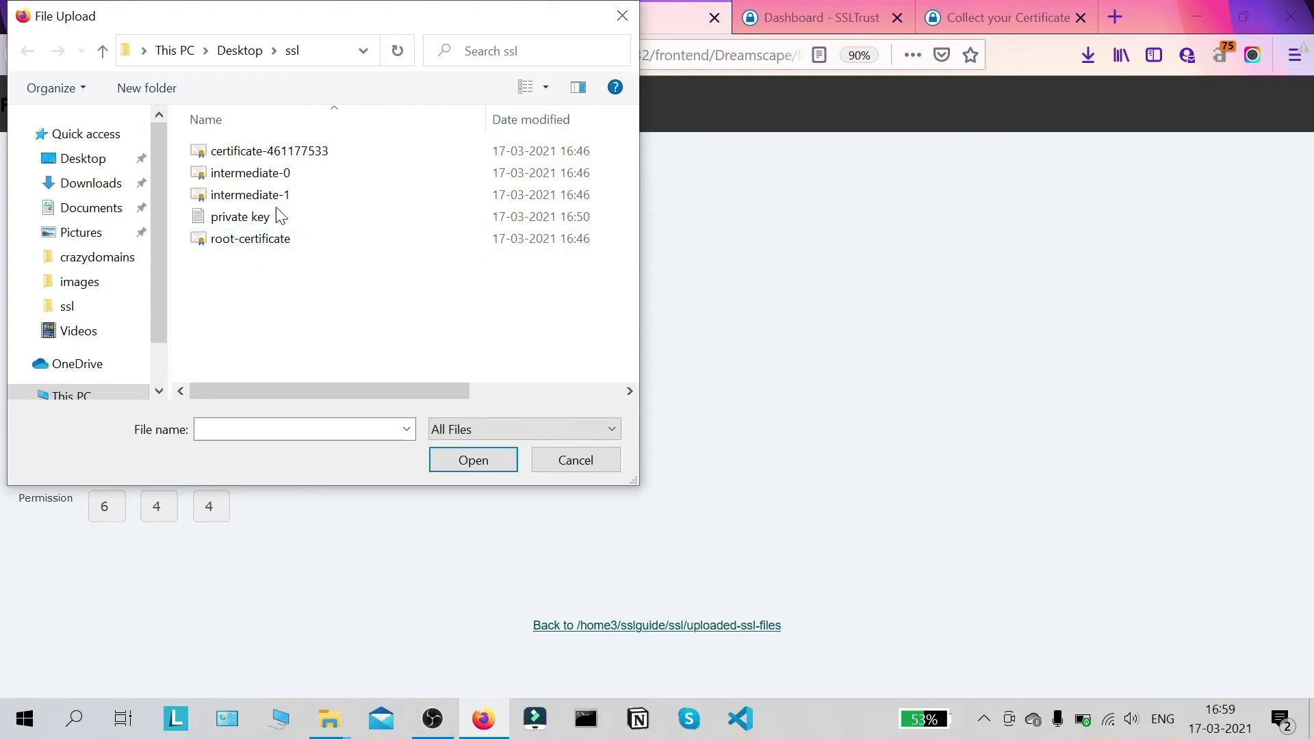
{"action": "left_click", "coordinate": [287, 156]}
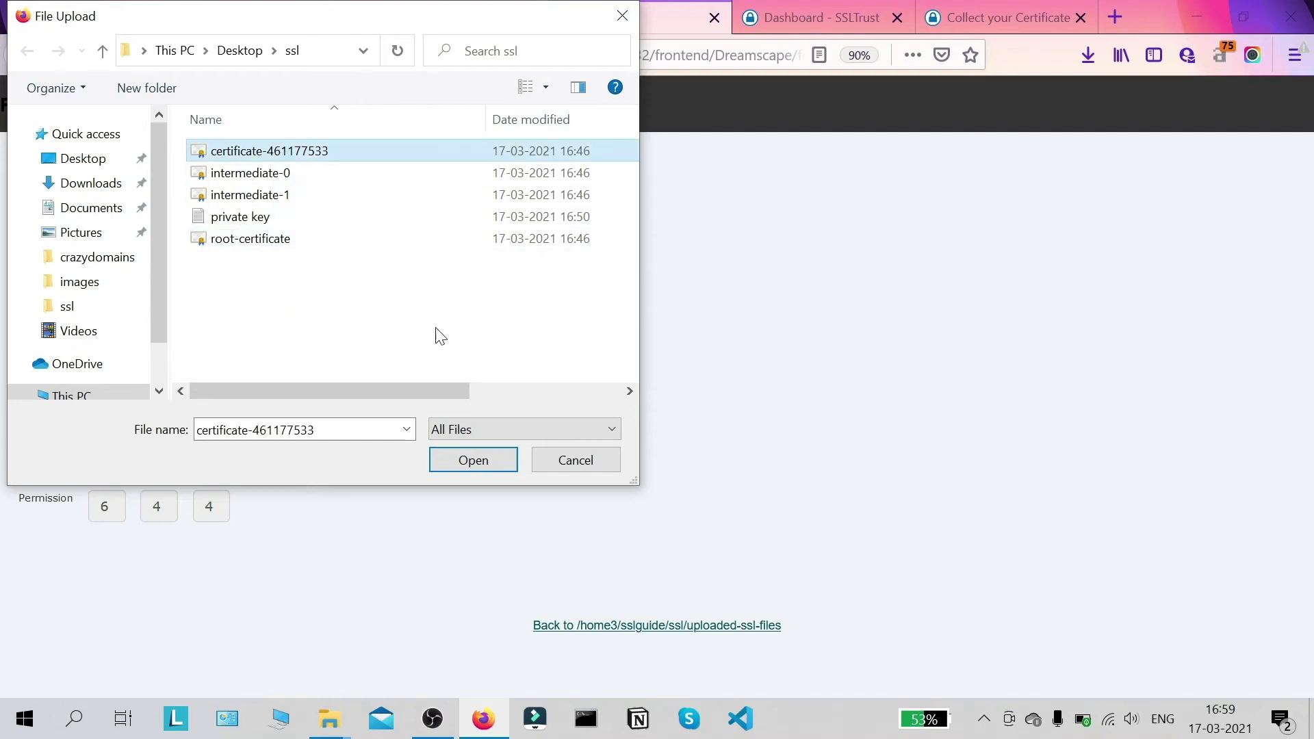
{"action": "left_click", "coordinate": [486, 461]}
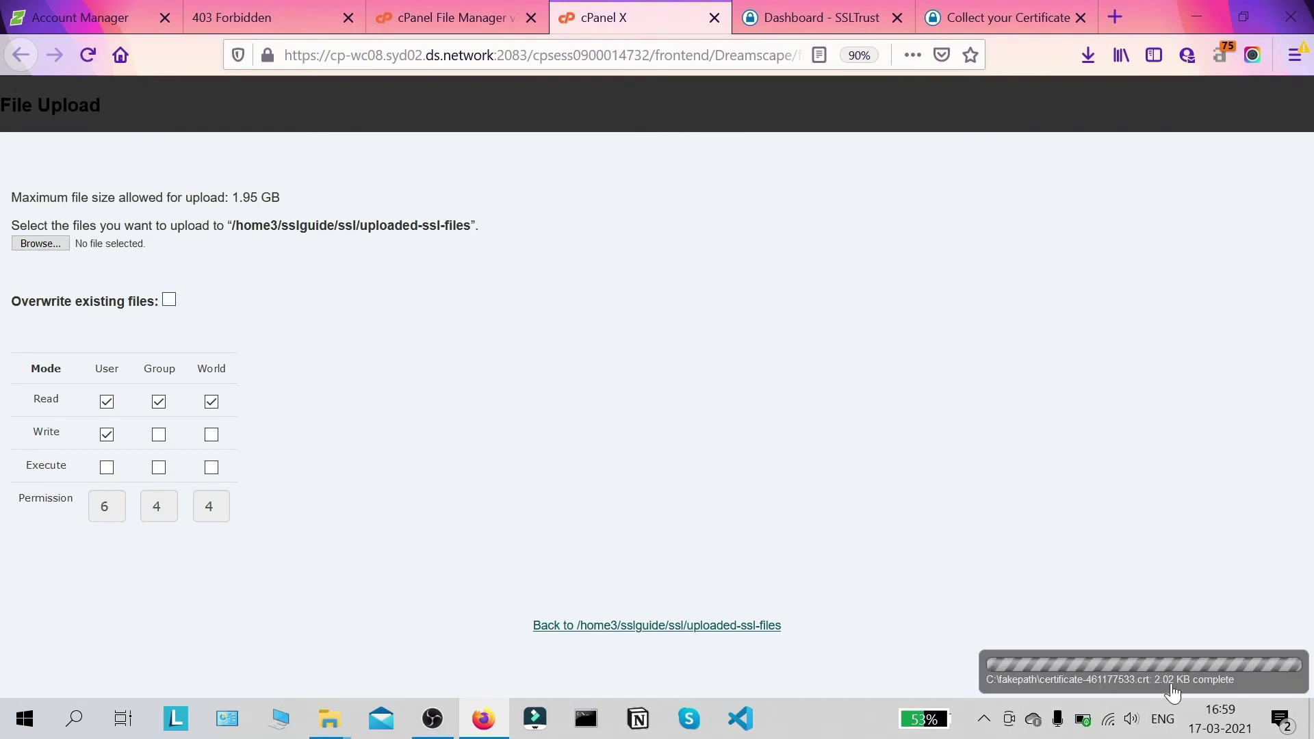
{"action": "left_click", "coordinate": [38, 245]}
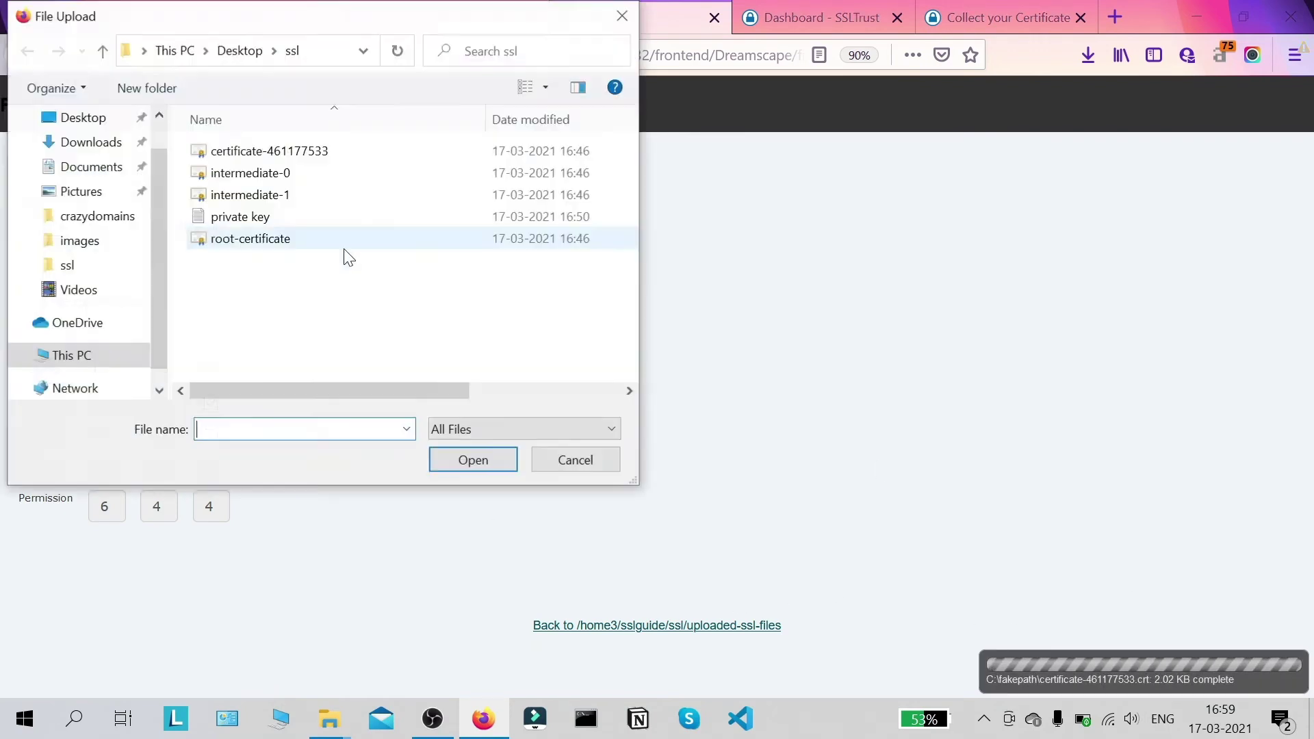
{"action": "left_click", "coordinate": [308, 176]}
{"action": "left_click", "coordinate": [449, 460]}
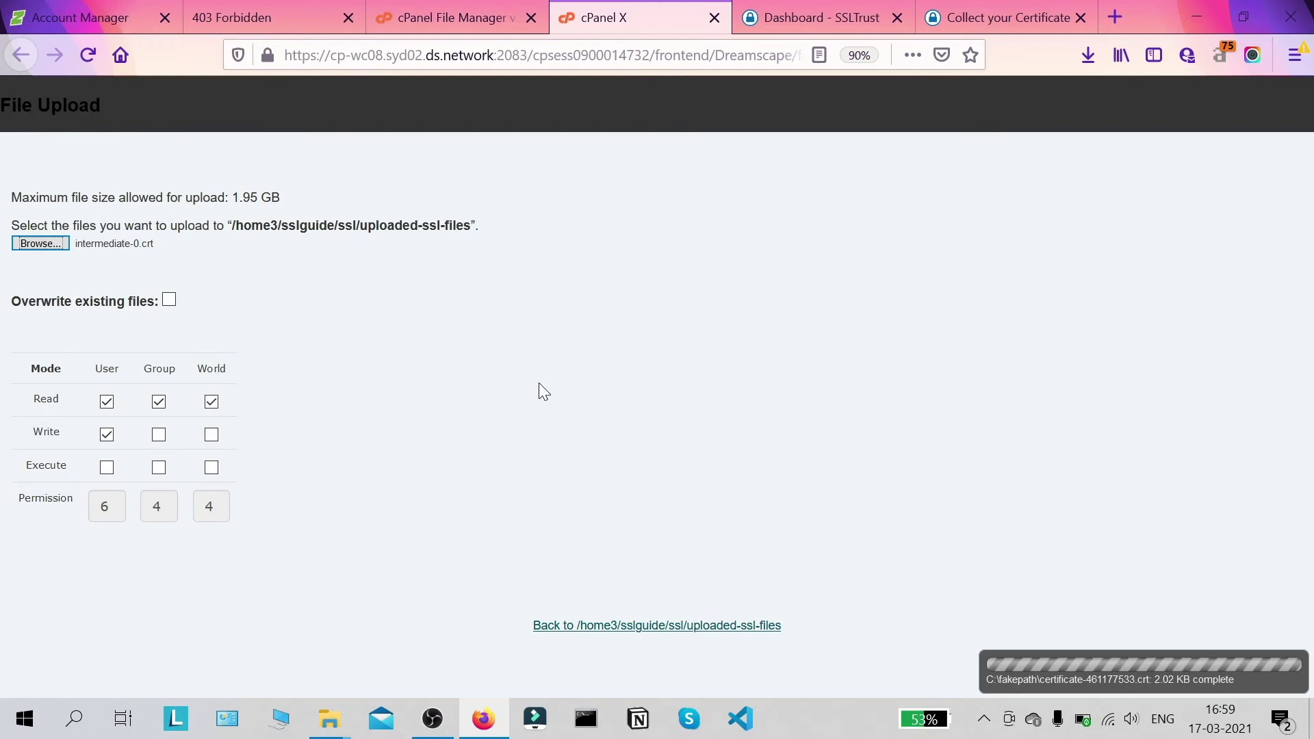
Step: Upload intermediate-1, root-certificate and the private key, then return to the folder listing
{"action": "left_click", "coordinate": [47, 244]}
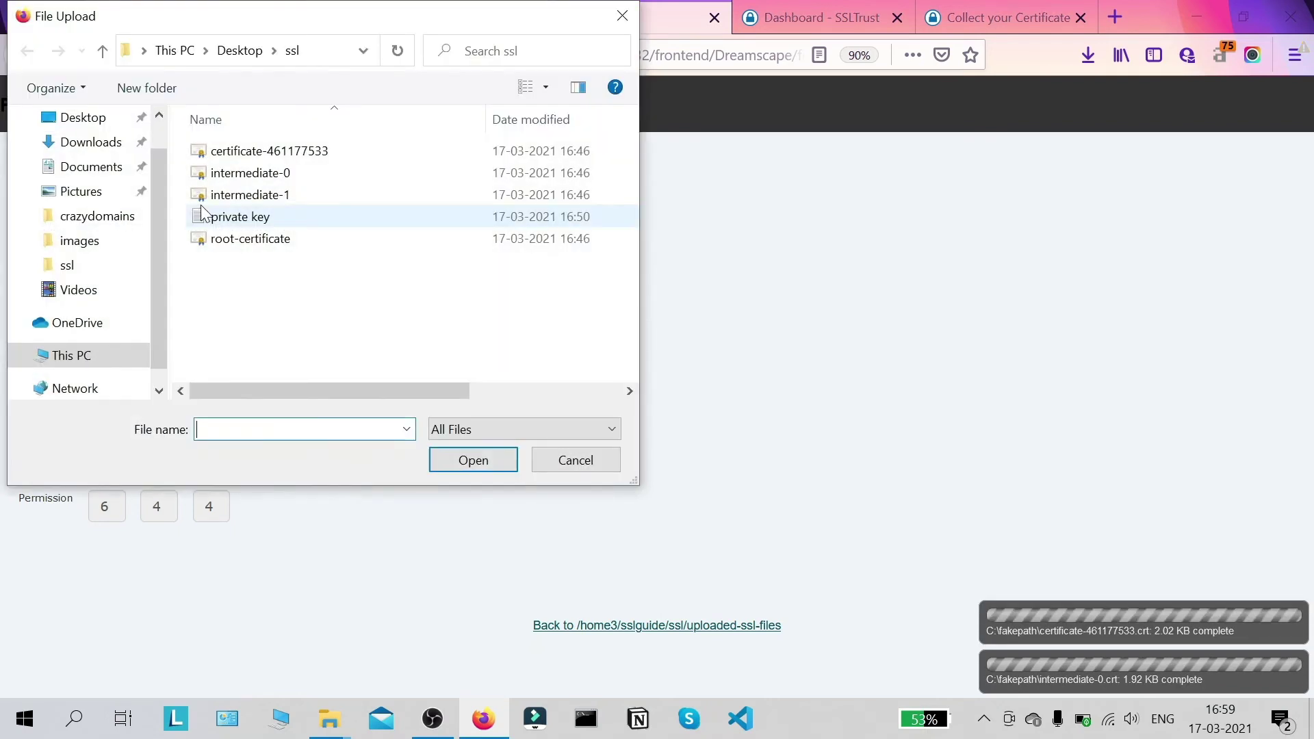
{"action": "left_click", "coordinate": [255, 196]}
{"action": "left_click", "coordinate": [458, 467]}
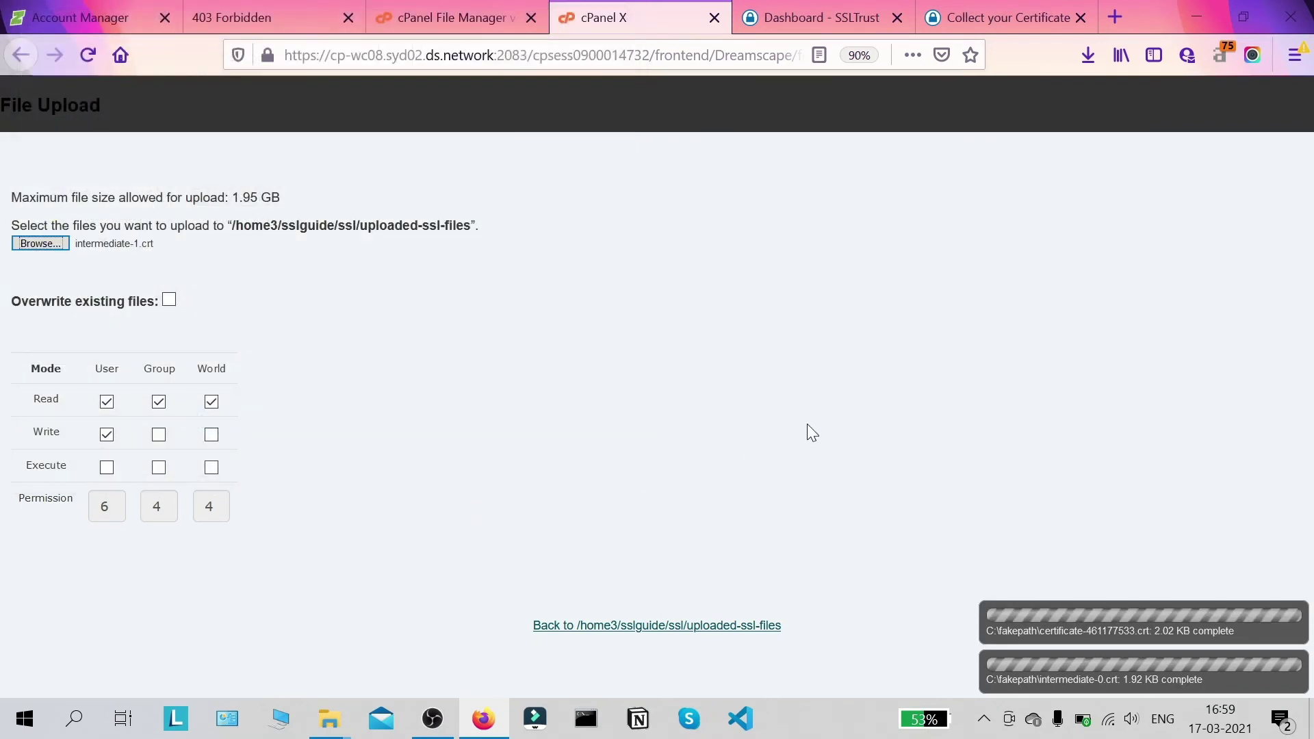
{"action": "left_click", "coordinate": [42, 240]}
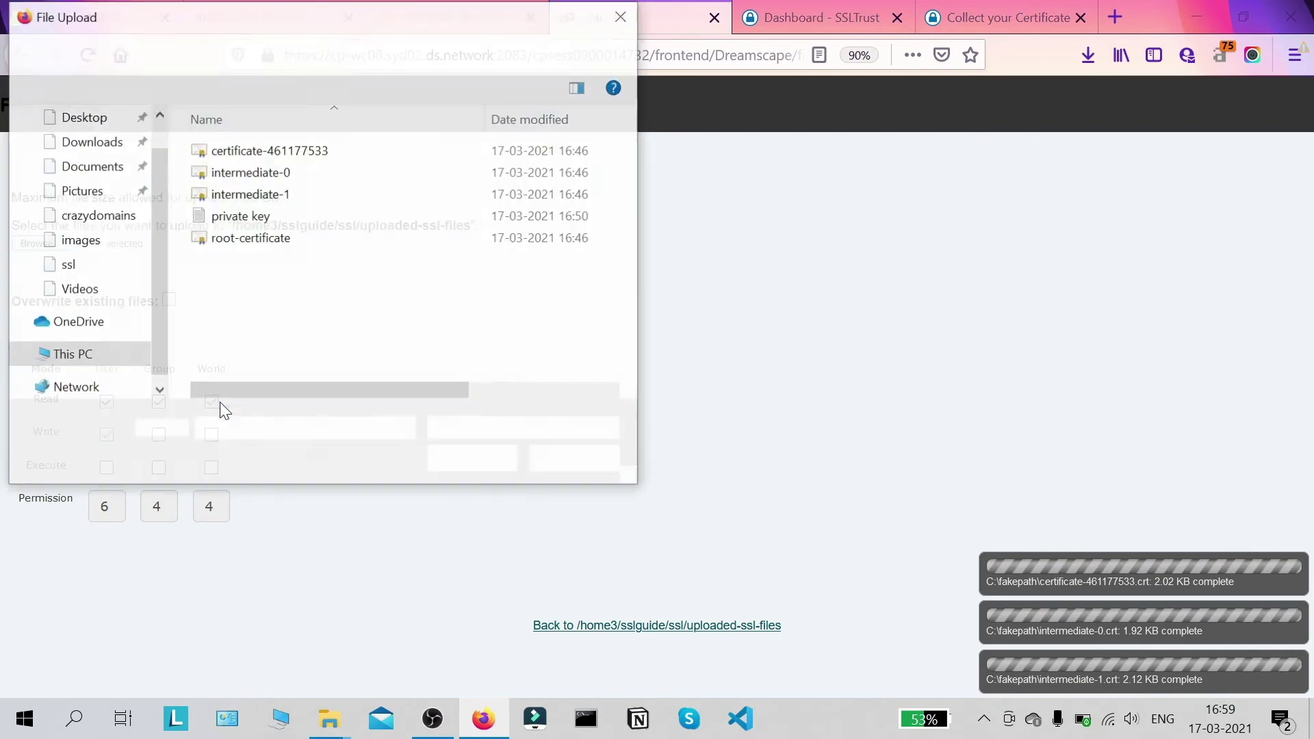
{"action": "left_click", "coordinate": [257, 240]}
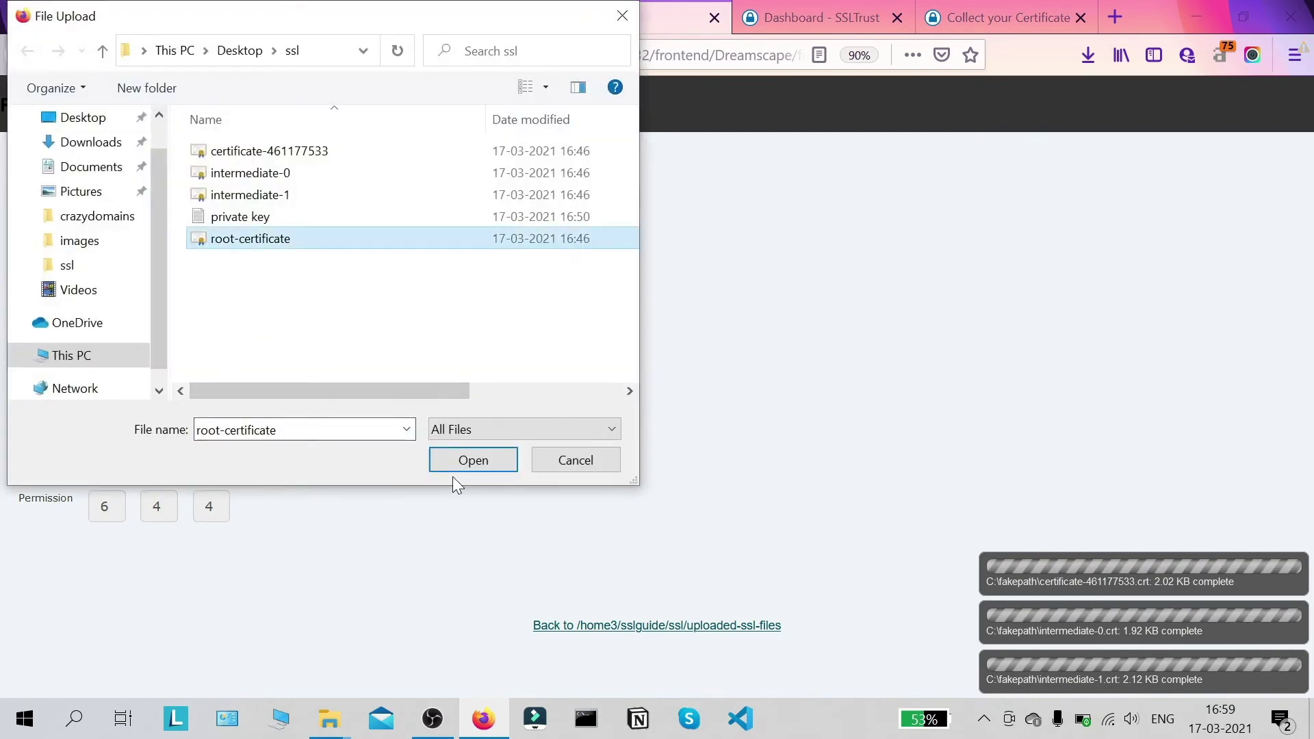
{"action": "left_click", "coordinate": [457, 465]}
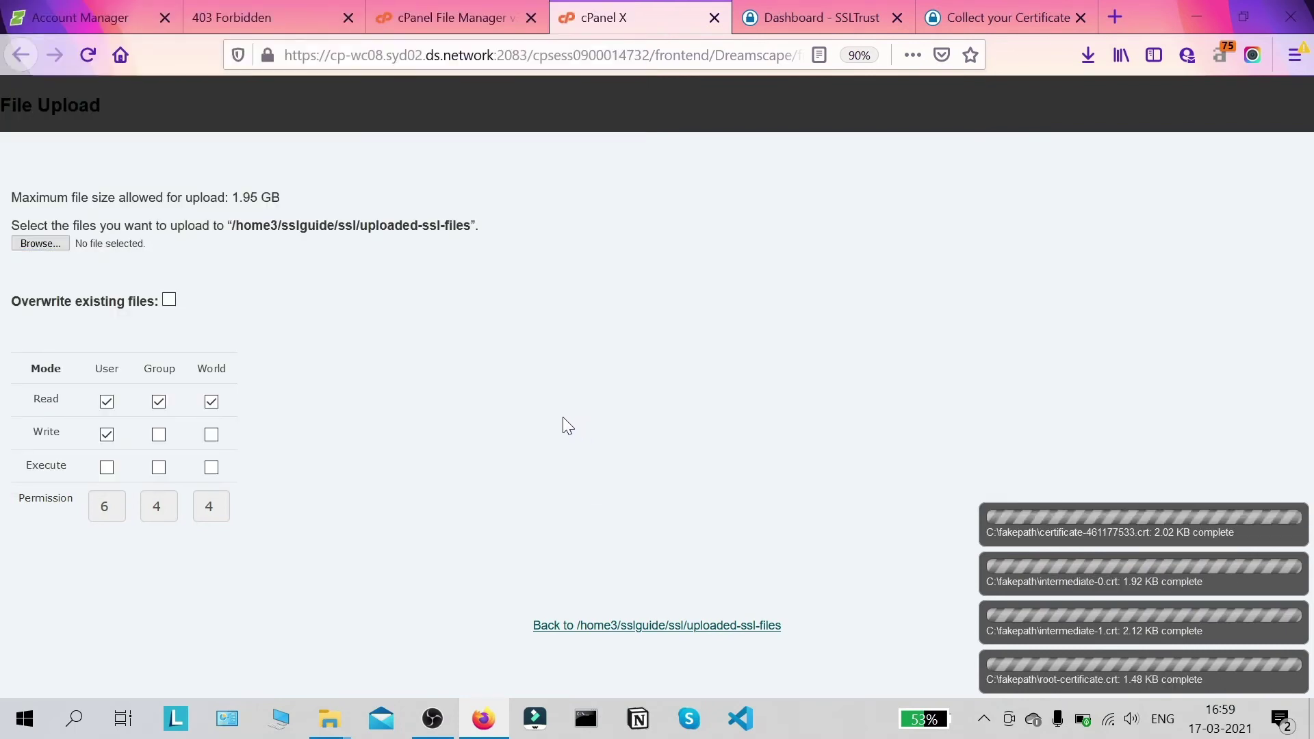
{"action": "left_click", "coordinate": [56, 249]}
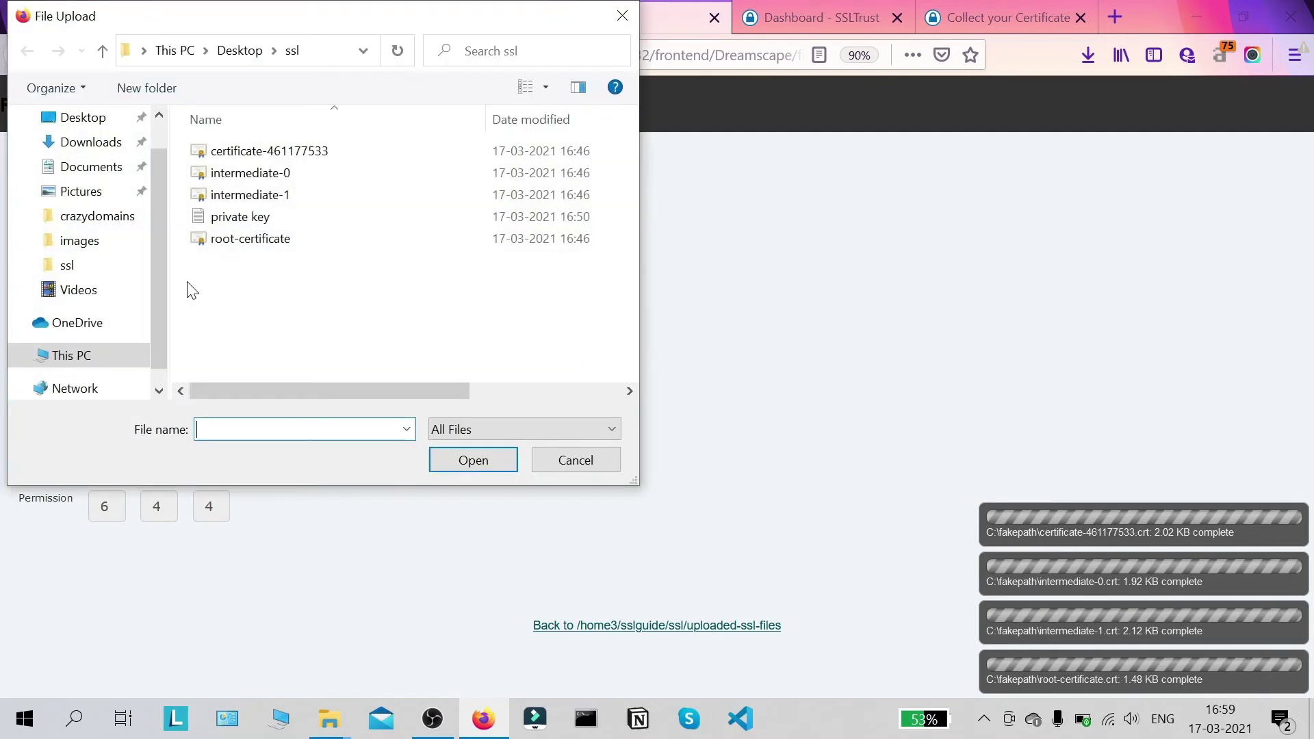
{"action": "left_click", "coordinate": [298, 217]}
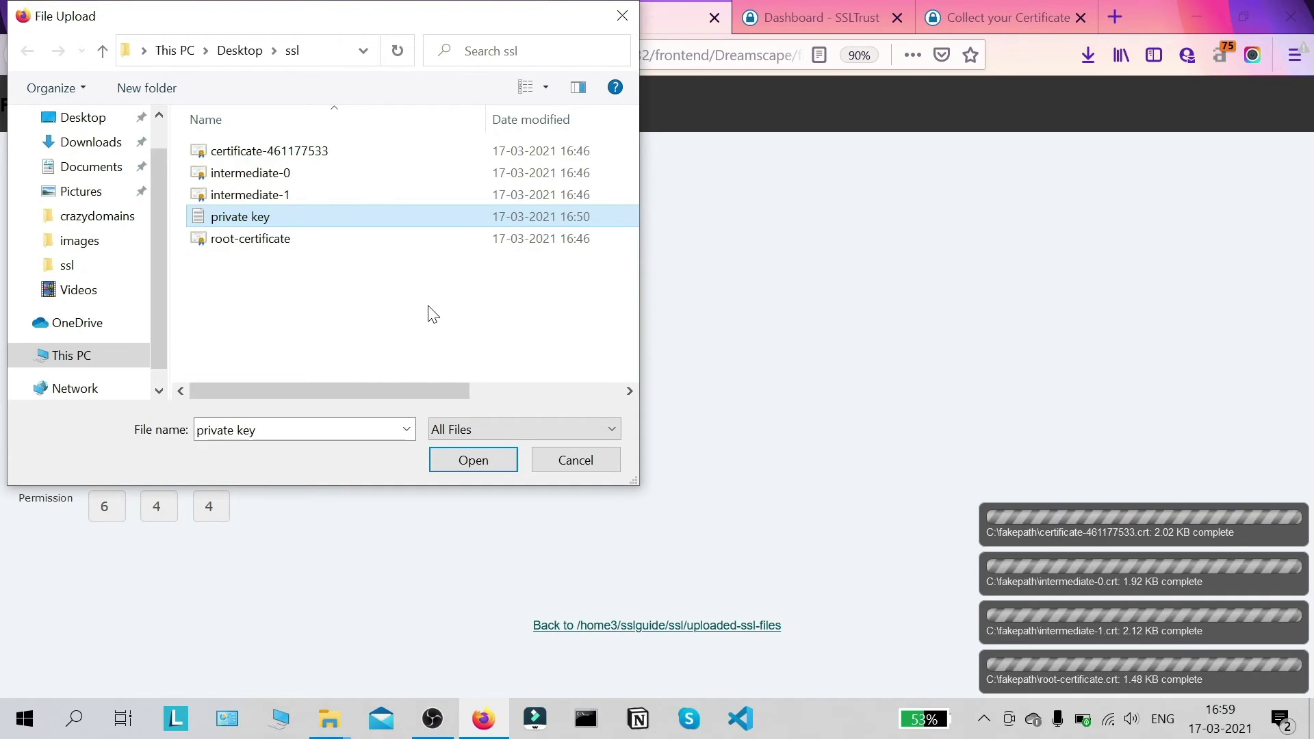
{"action": "left_click", "coordinate": [472, 461]}
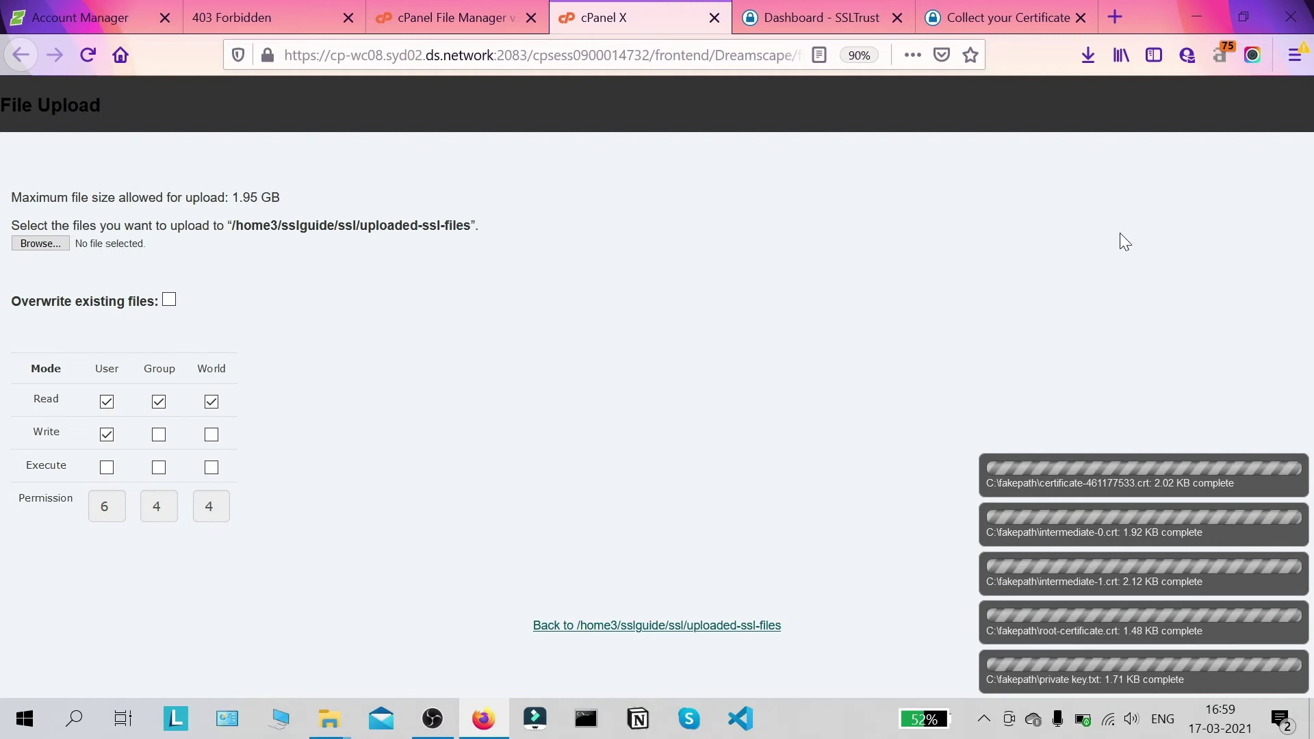
{"action": "left_click", "coordinate": [650, 625]}
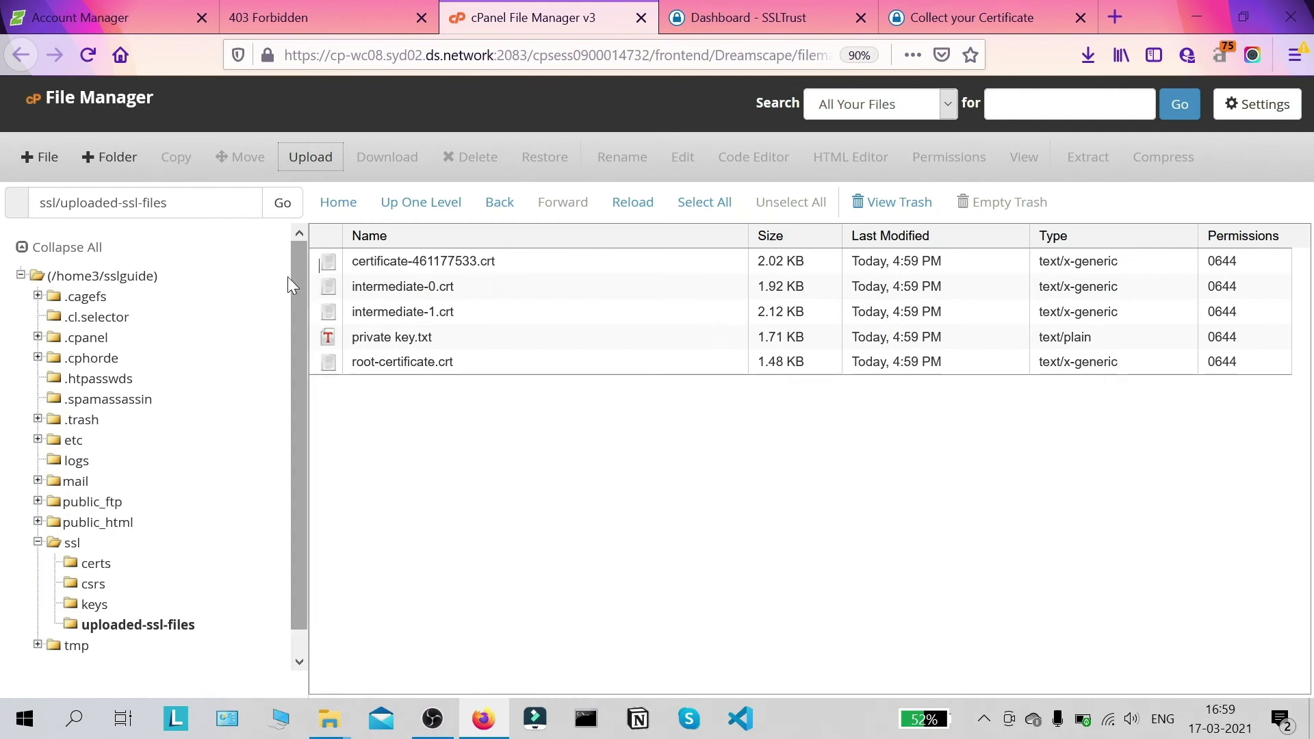
Step: Copy the ssl/uploaded-ssl-files path from the File Manager path box
{"action": "left_click", "coordinate": [190, 206]}
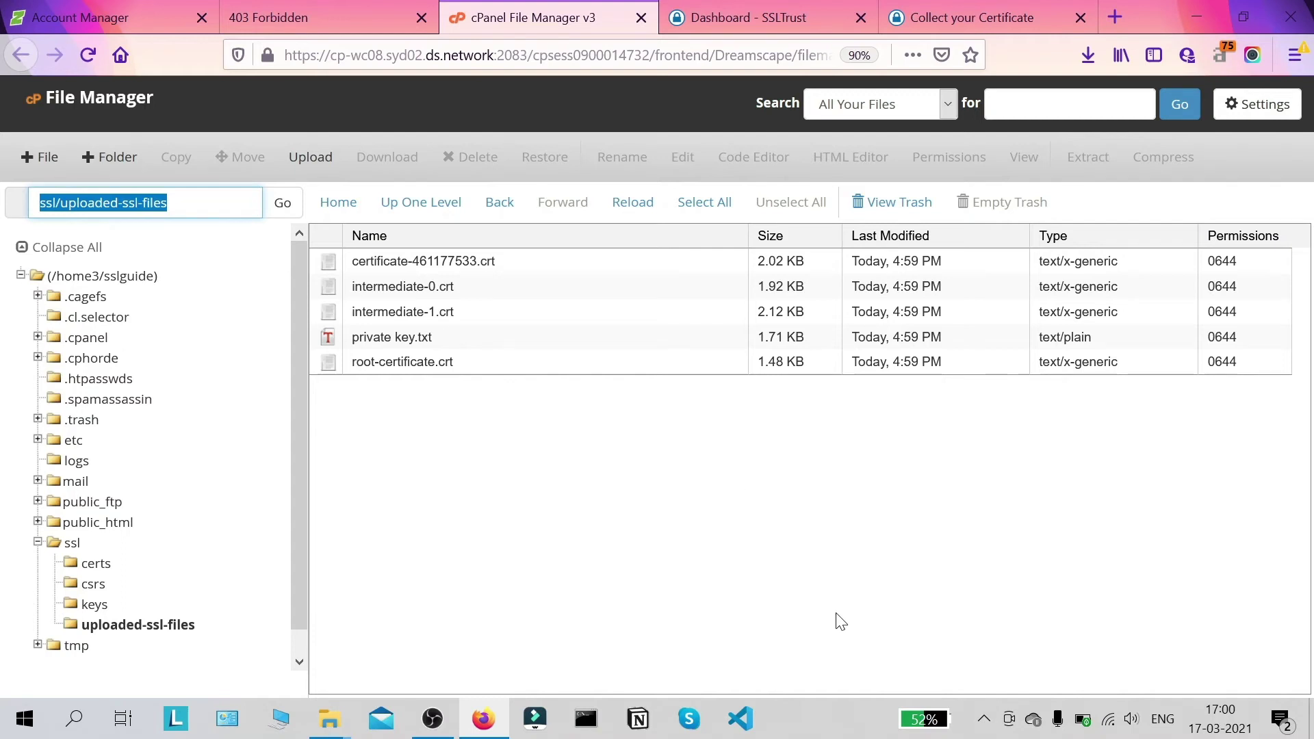
{"action": "left_click", "coordinate": [729, 515]}
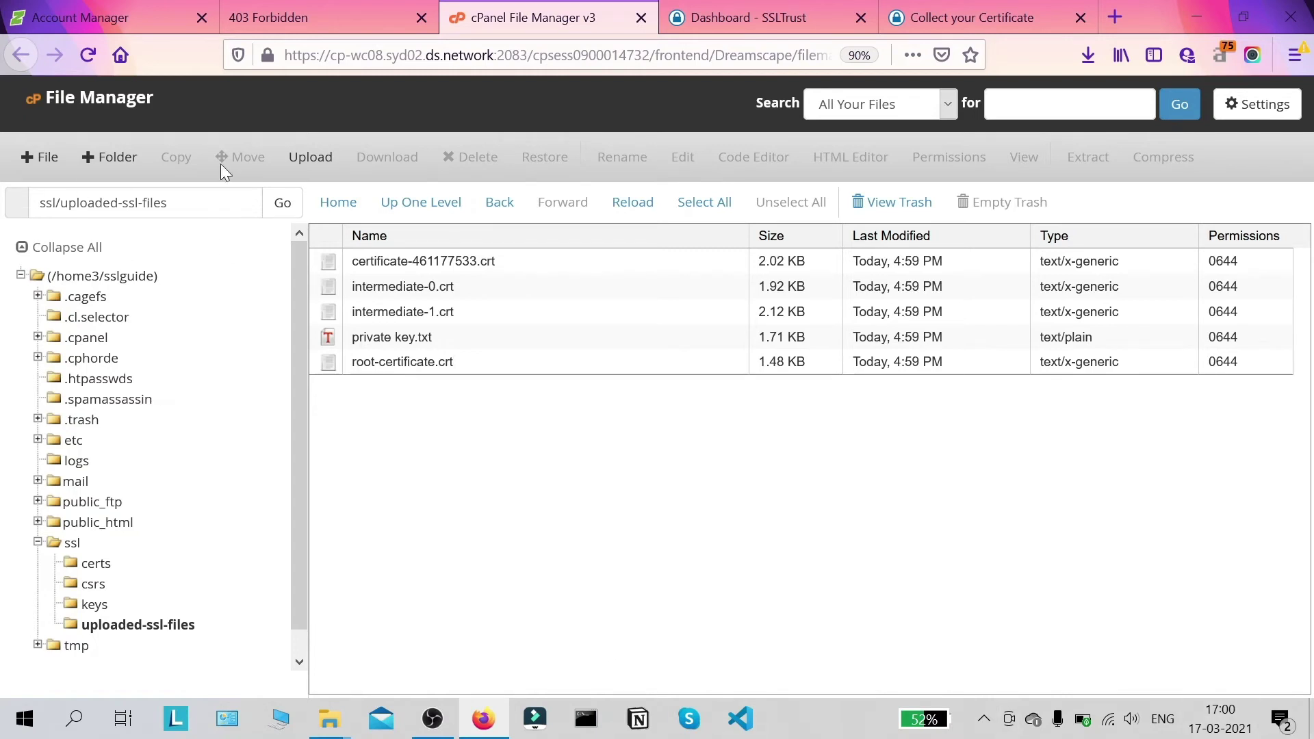
{"action": "left_click", "coordinate": [116, 204]}
{"action": "key", "text": "End"}
{"action": "key", "text": "ctrl+a"}
{"action": "key", "text": "ctrl+c"}
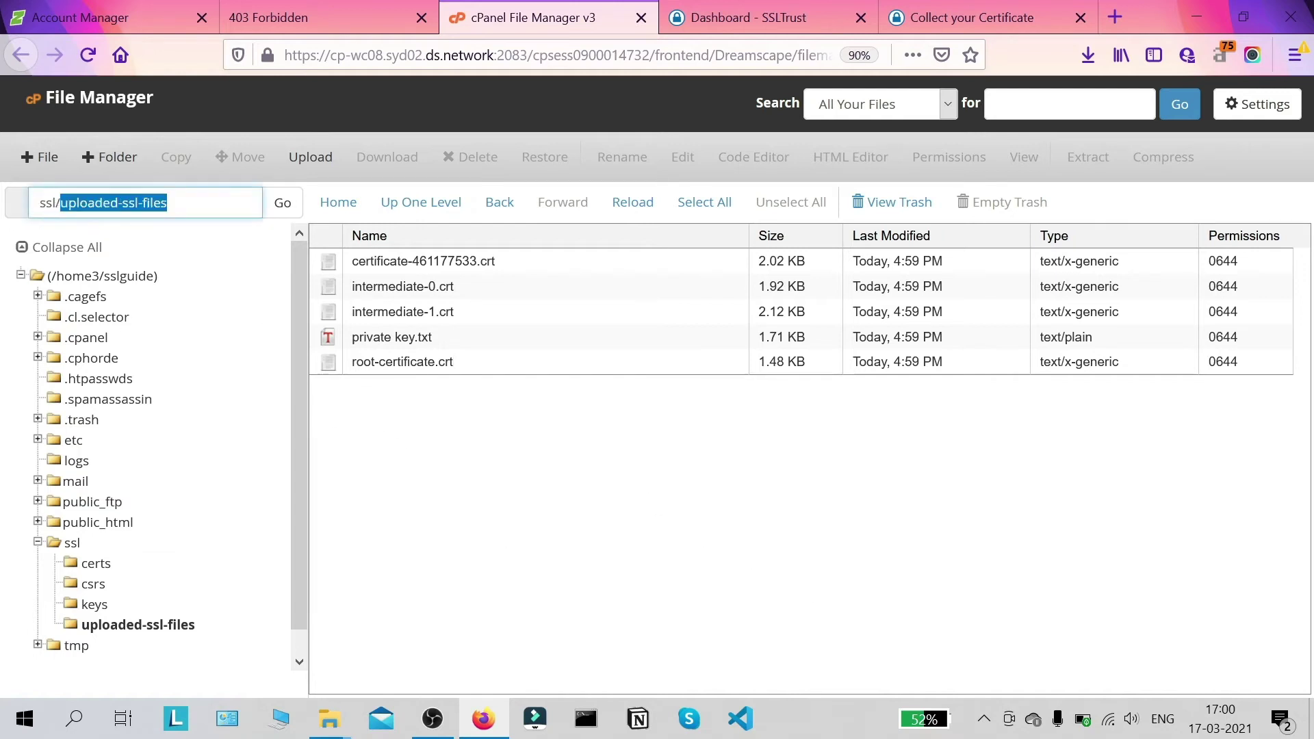
{"action": "left_click", "coordinate": [692, 507]}
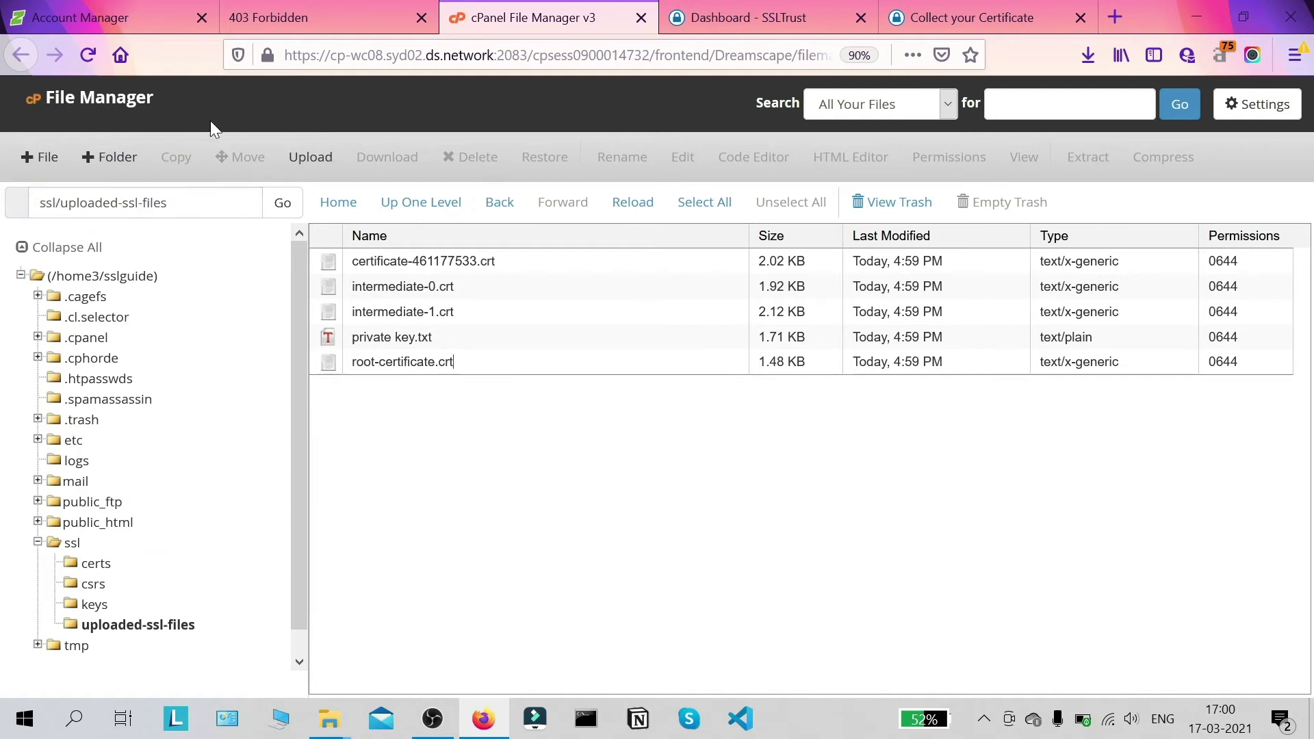
Step: Close the 403 Forbidden tab, reload Contact Us and expand the Email Server enquiry form
{"action": "left_click", "coordinate": [423, 18]}
{"action": "left_click", "coordinate": [120, 20]}
{"action": "scroll", "coordinate": [465, 223], "scroll_direction": "up", "scroll_amount": 2}
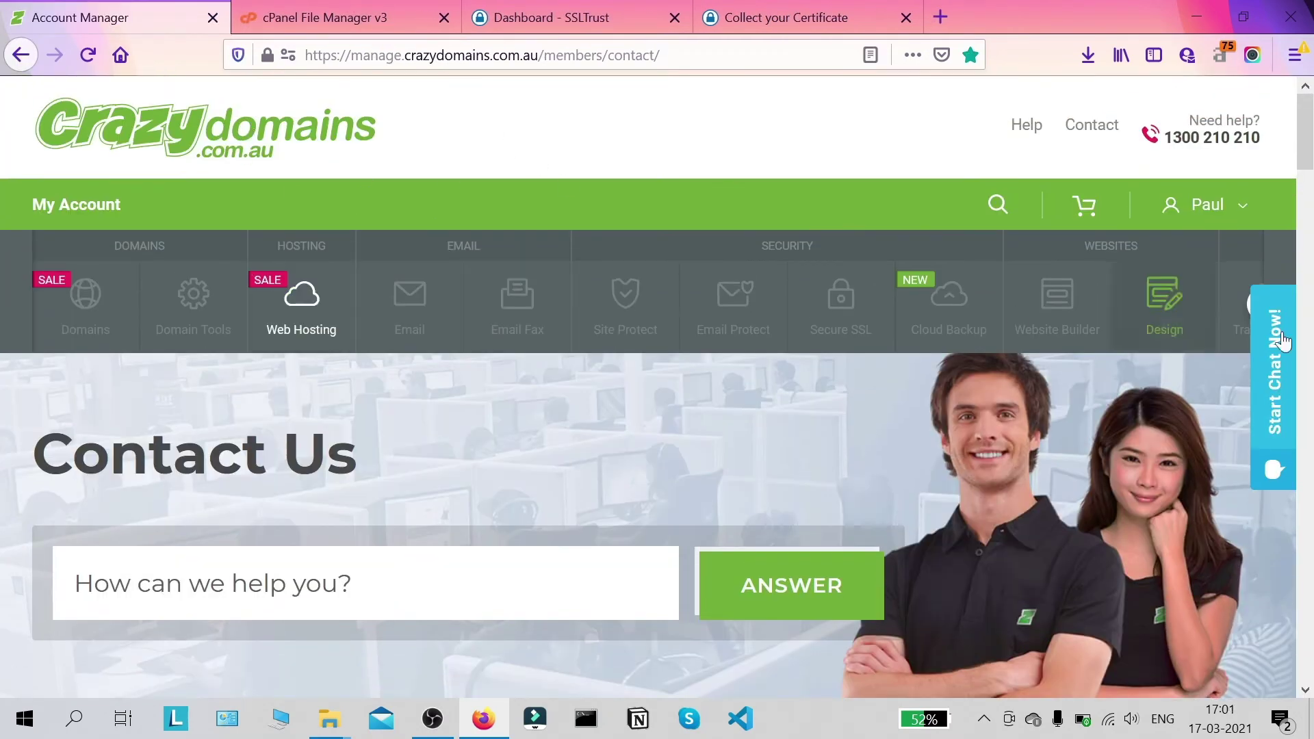
{"action": "scroll", "coordinate": [1205, 225], "scroll_direction": "down", "scroll_amount": 1}
{"action": "scroll", "coordinate": [1184, 178], "scroll_direction": "up", "scroll_amount": 1}
{"action": "left_click", "coordinate": [1093, 124]}
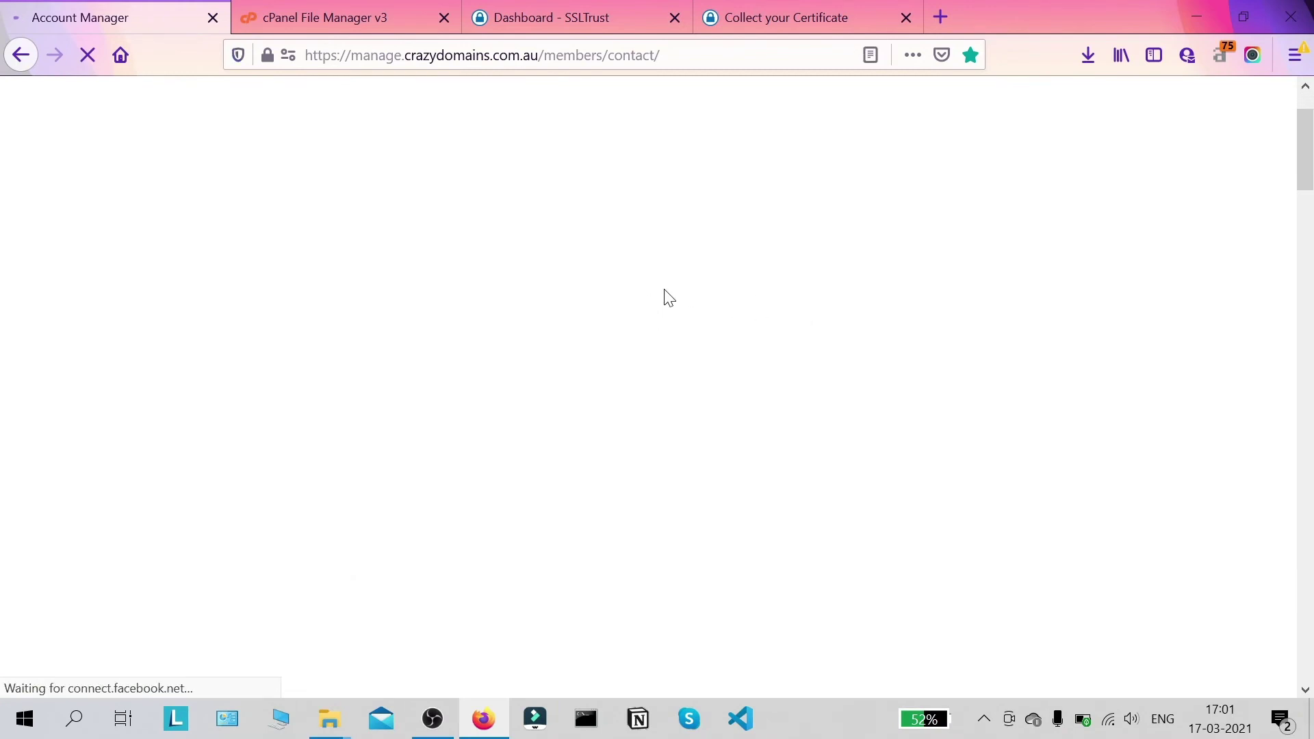
{"action": "scroll", "coordinate": [616, 295], "scroll_direction": "down", "scroll_amount": 5}
{"action": "scroll", "coordinate": [629, 268], "scroll_direction": "down", "scroll_amount": 15}
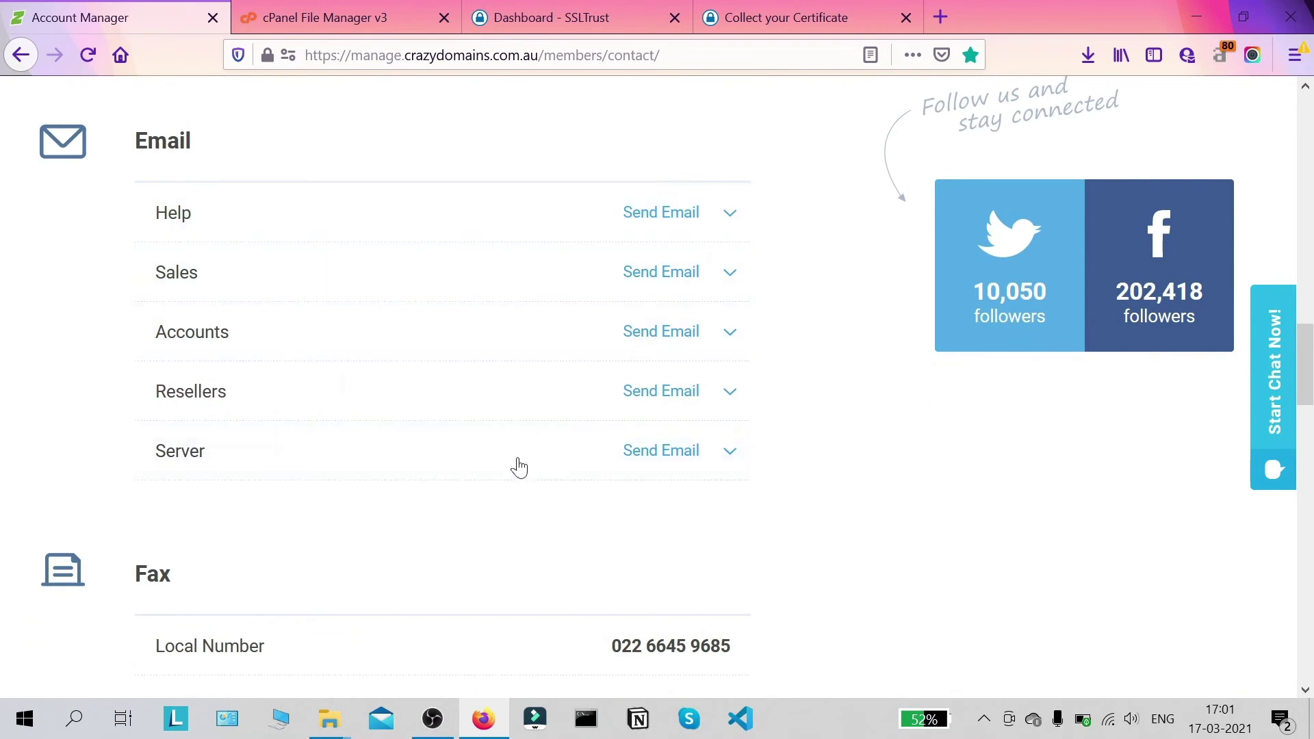
{"action": "scroll", "coordinate": [278, 411], "scroll_direction": "down", "scroll_amount": 2}
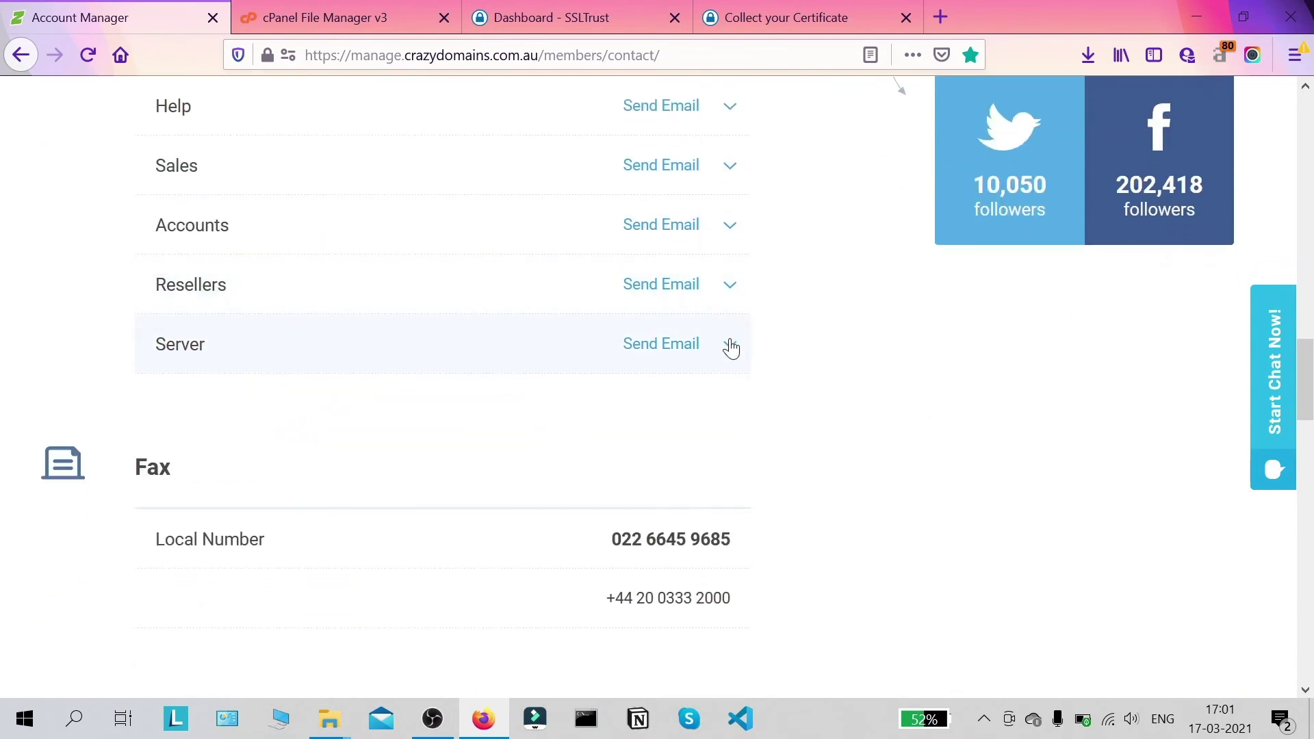
{"action": "left_click", "coordinate": [730, 344]}
{"action": "scroll", "coordinate": [387, 337], "scroll_direction": "down", "scroll_amount": 2}
{"action": "left_click", "coordinate": [387, 345]}
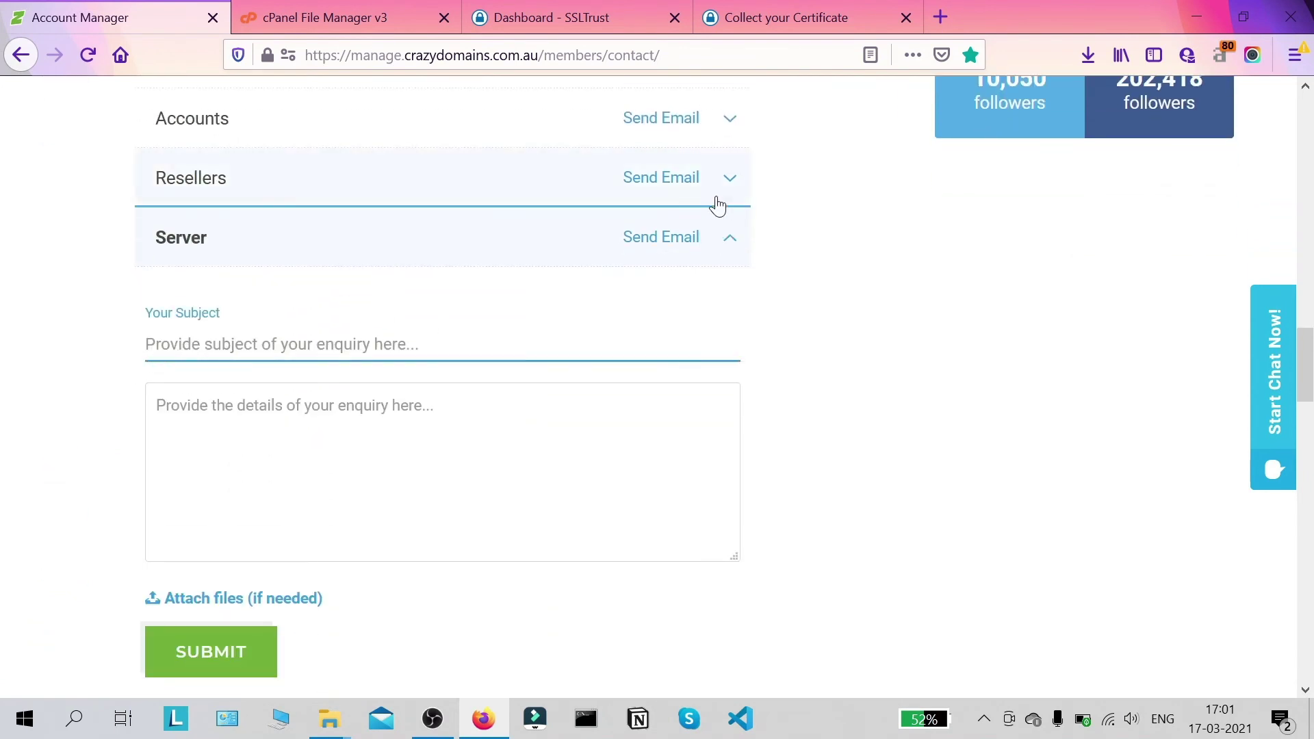
Step: Enter the enquiry subject 'Certificate Installation'
{"action": "type", "text": "C"}
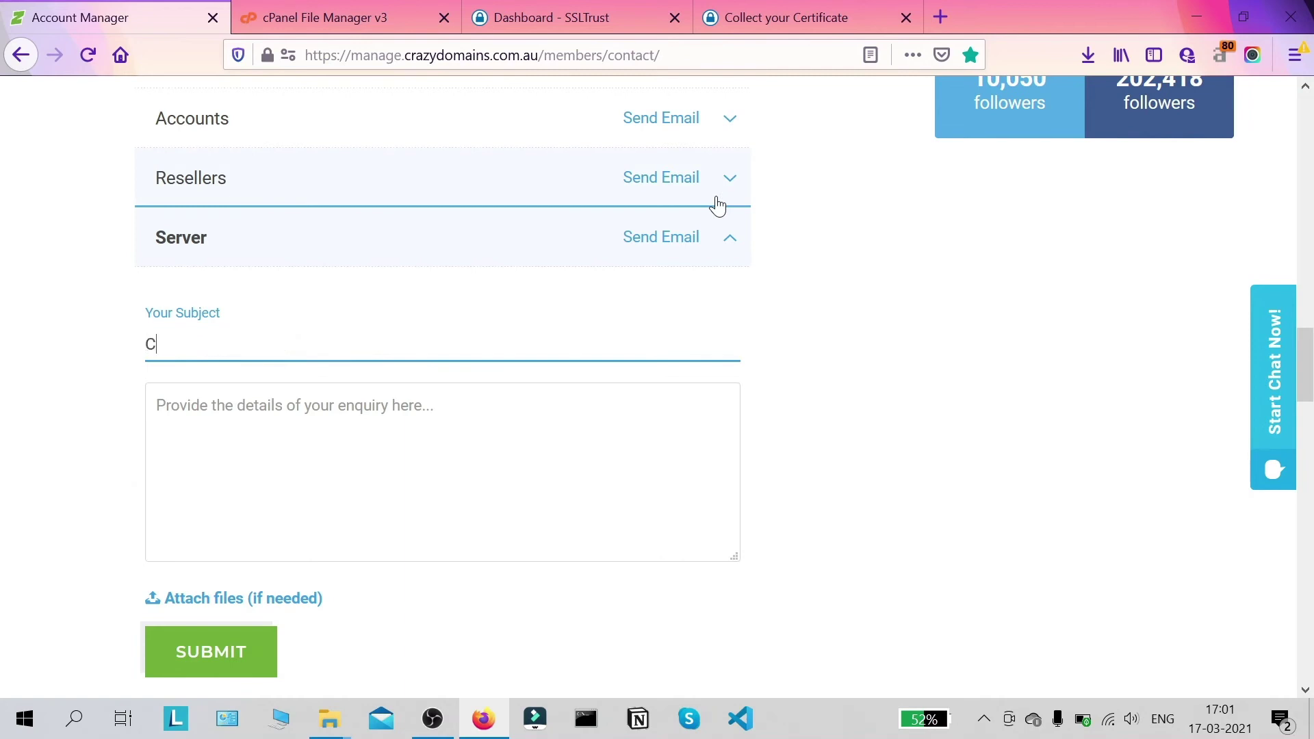
{"action": "type", "text": "ertificatew"}
{"action": "key", "text": "BackSpace"}
{"action": "type", "text": "INst"}
{"action": "key", "text": "BackSpace"}
{"action": "key", "text": "BackSpace"}
{"action": "key", "text": "BackSpace"}
{"action": "type", "text": "nstallation"}
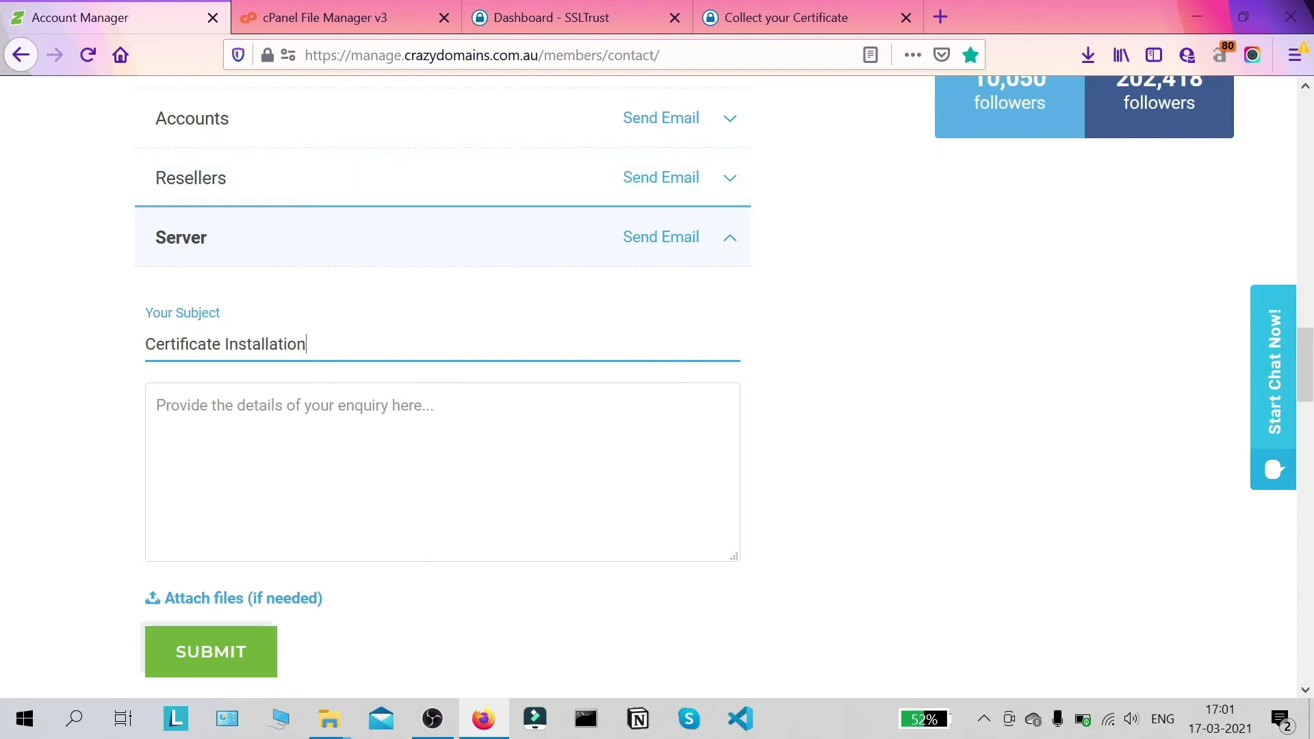
{"action": "key", "text": "Tab"}
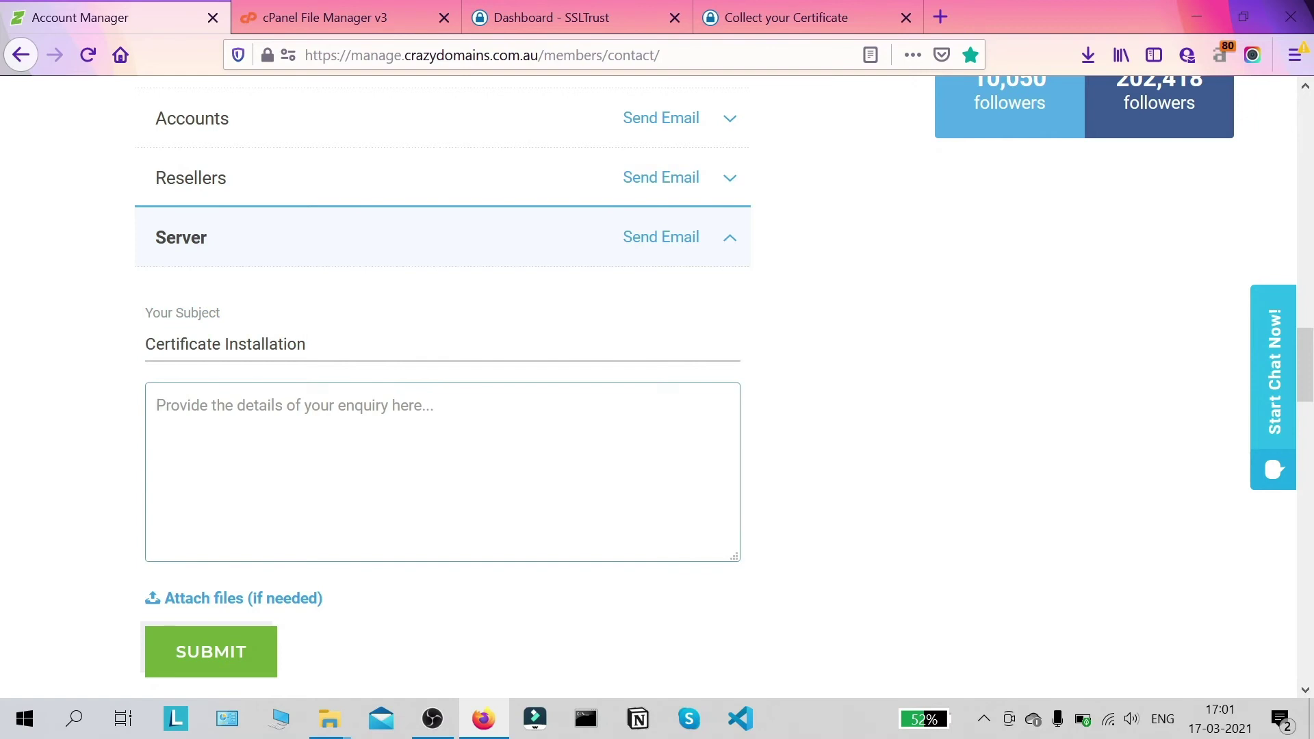
Step: Write a message giving the ssl/uploaded-ssl-files path and asking them to install the certificate
{"action": "key", "text": "ctrl+v"}
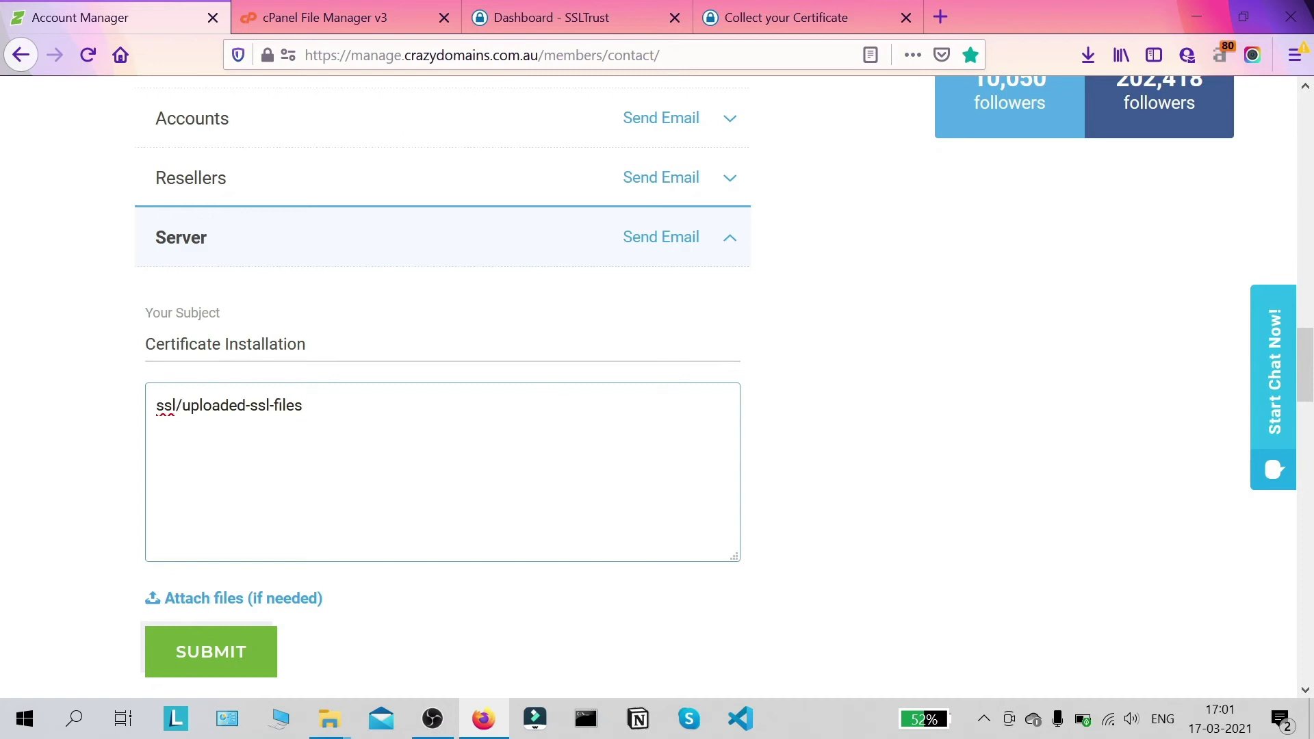
{"action": "key", "text": "ctrl+a"}
{"action": "key", "text": "ctrl+c"}
{"action": "key", "text": "BackSpace"}
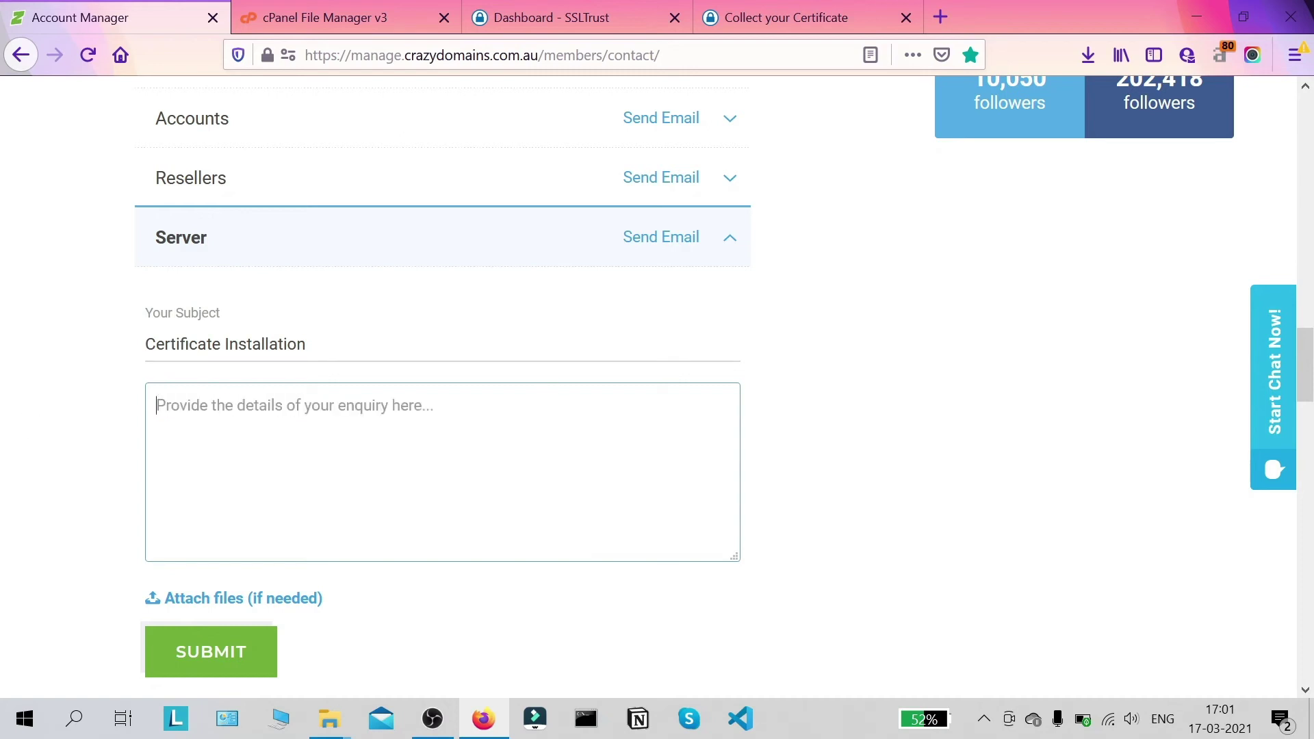
{"action": "type", "text": "Hi there"}
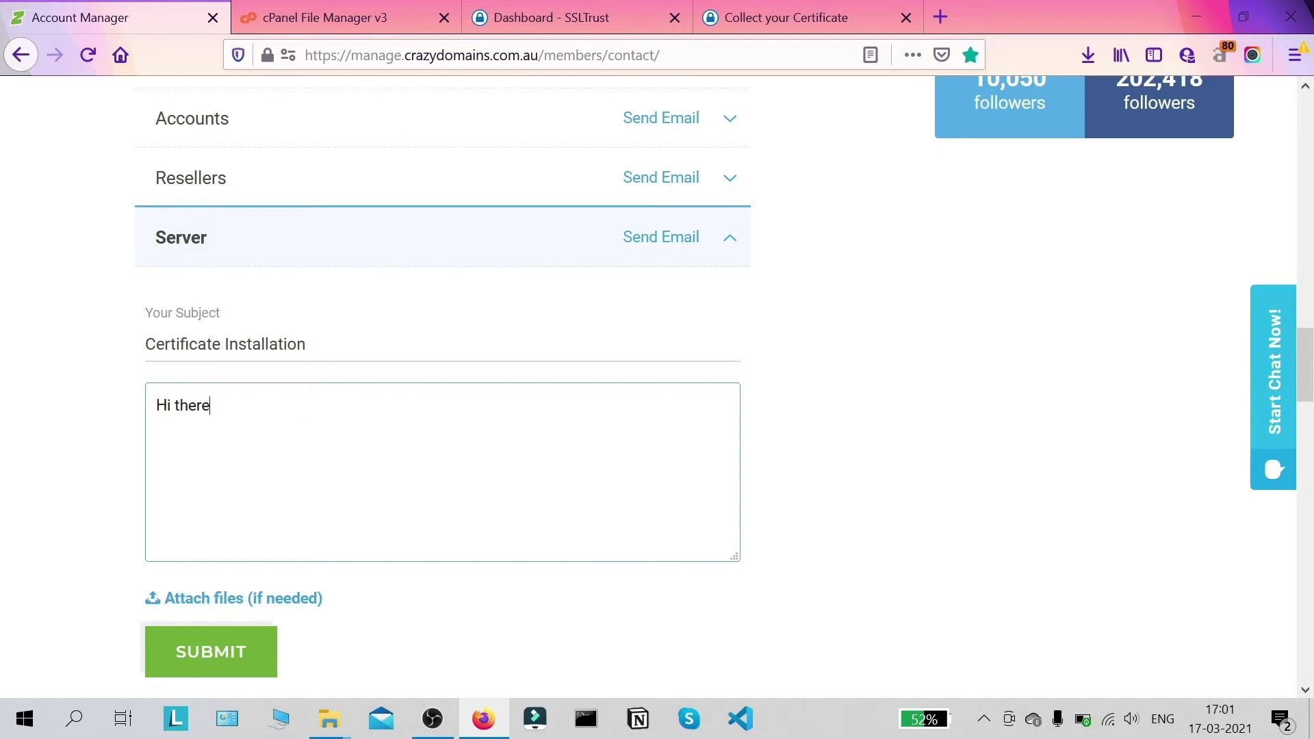
{"action": "type", "text": ", this is the directory to which I have uploaded all my ssl files and pri"}
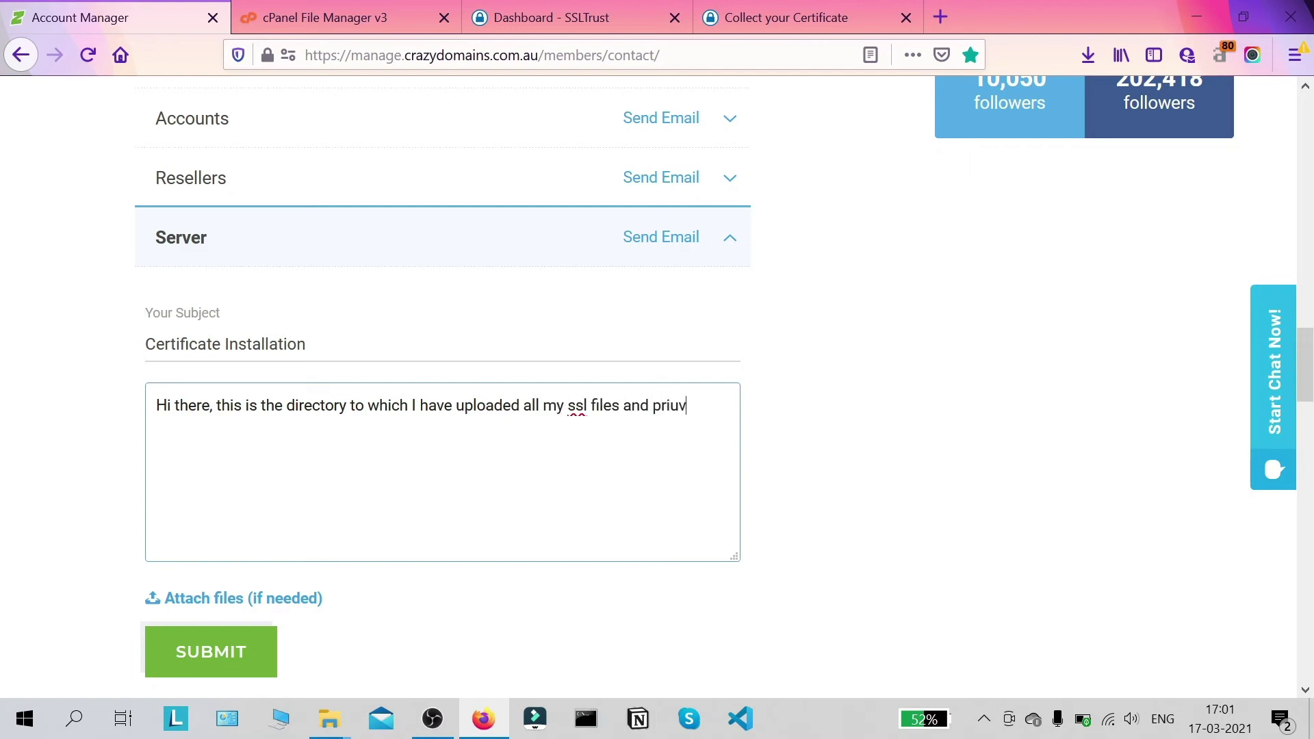
{"action": "type", "text": "vate key :"}
{"action": "key", "text": "ctrl+v"}
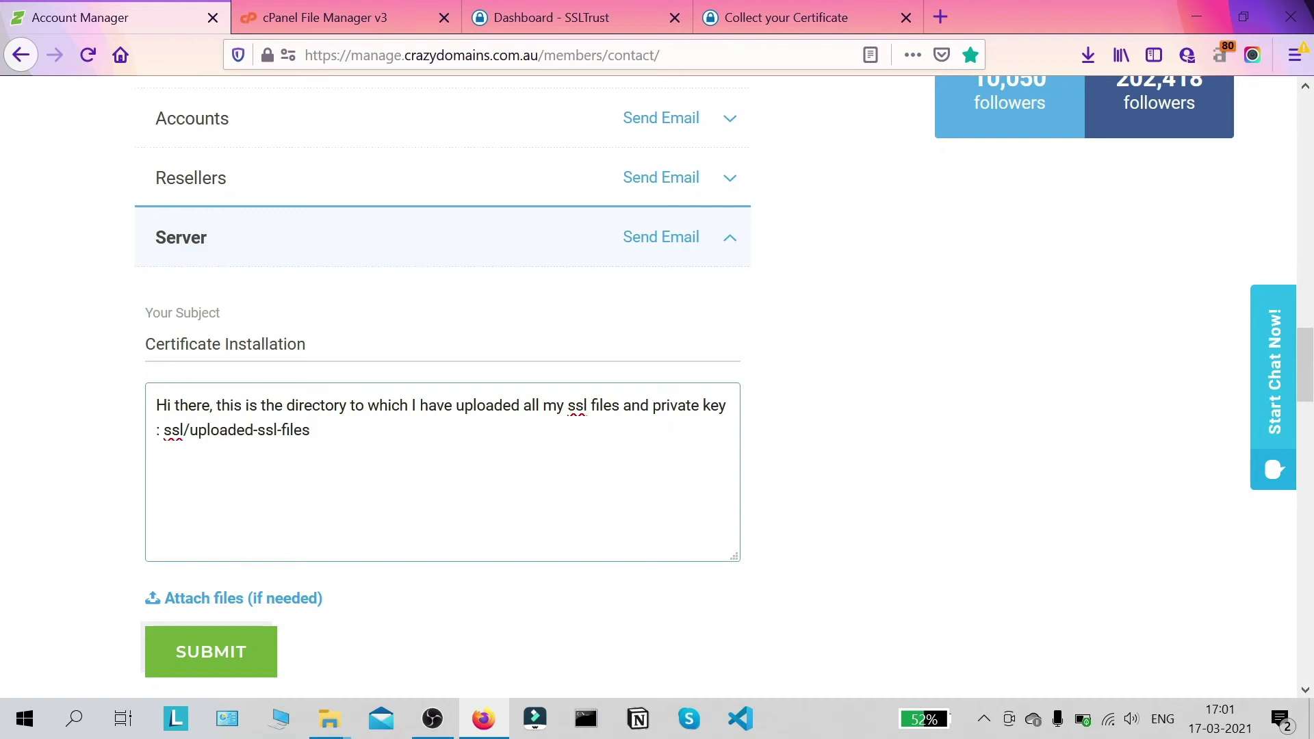
{"action": "type", "text": "."}
{"action": "type", "text": "Please i"}
{"action": "type", "text": "nstalll"}
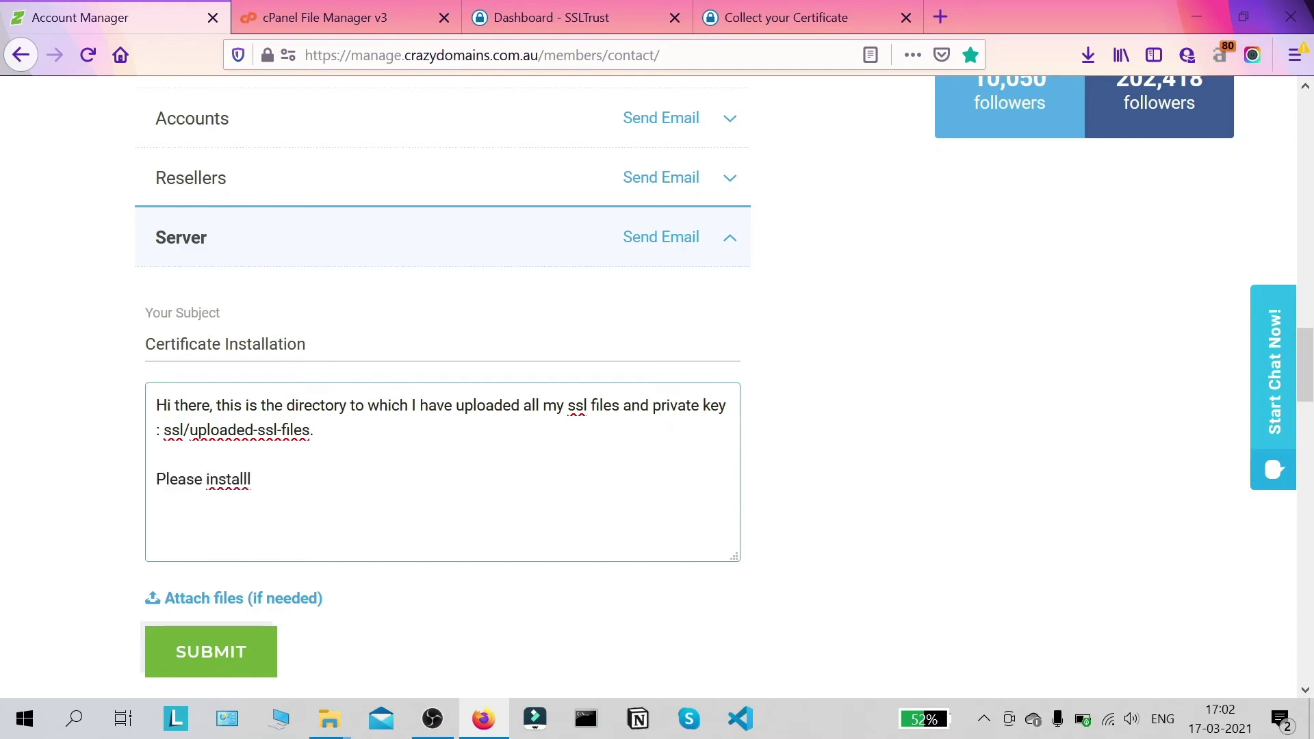
{"action": "key", "text": "BackSpace"}
{"action": "type", "text": "ll the ssl certific"}
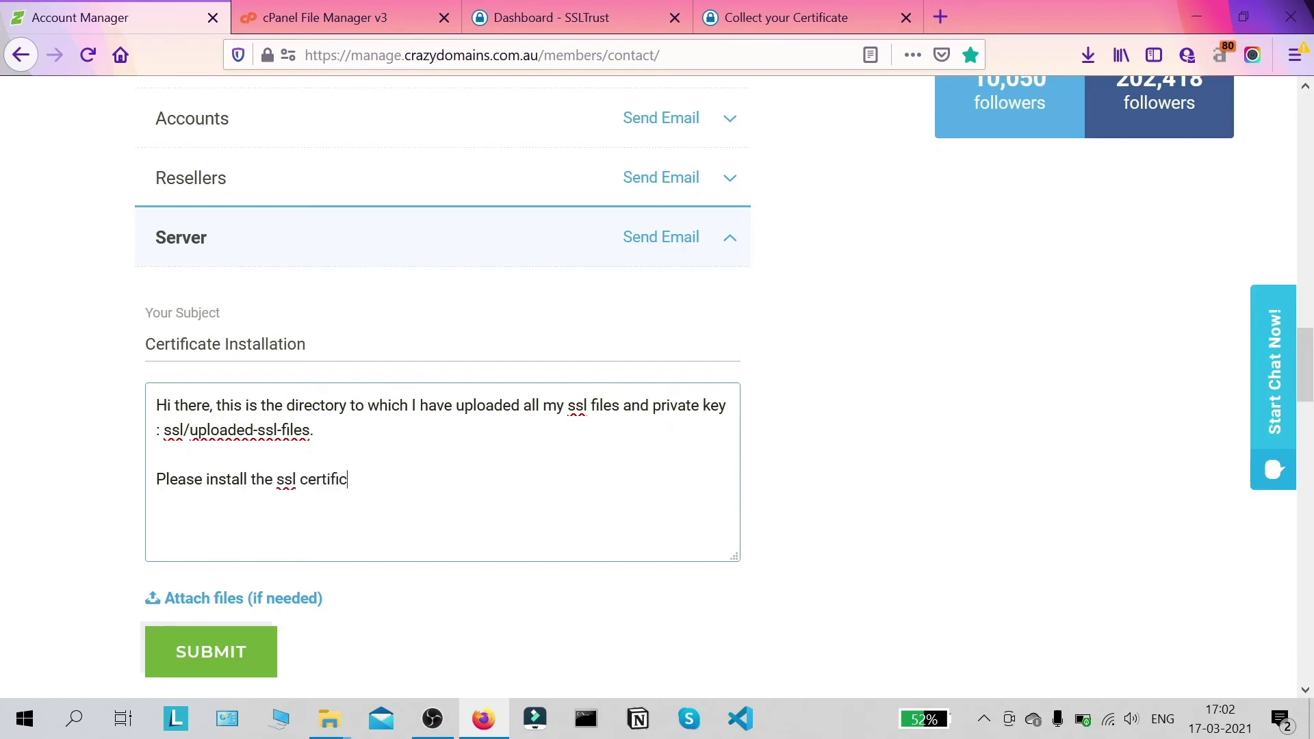
{"action": "type", "text": "ate on my"}
{"action": "type", "text": " server"}
{"action": "type", "text": "()"}
{"action": "type", "text": "websit"}
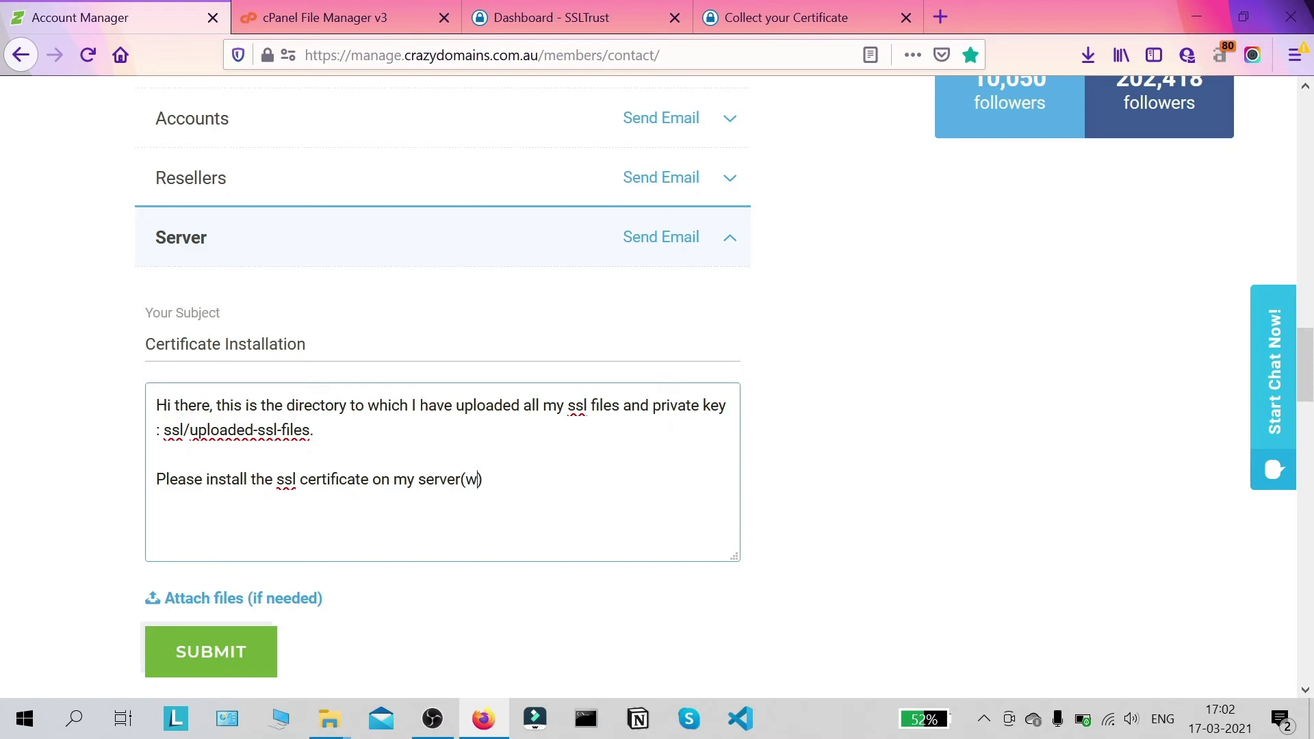
{"action": "type", "text": "e"}
Step: Sign off the message with 'Cheers.' and submit the Server enquiry
{"action": "scroll", "coordinate": [481, 449], "scroll_direction": "down", "scroll_amount": 3}
{"action": "scroll", "coordinate": [481, 449], "scroll_direction": "up", "scroll_amount": 3}
{"action": "type", "text": "Cheers."}
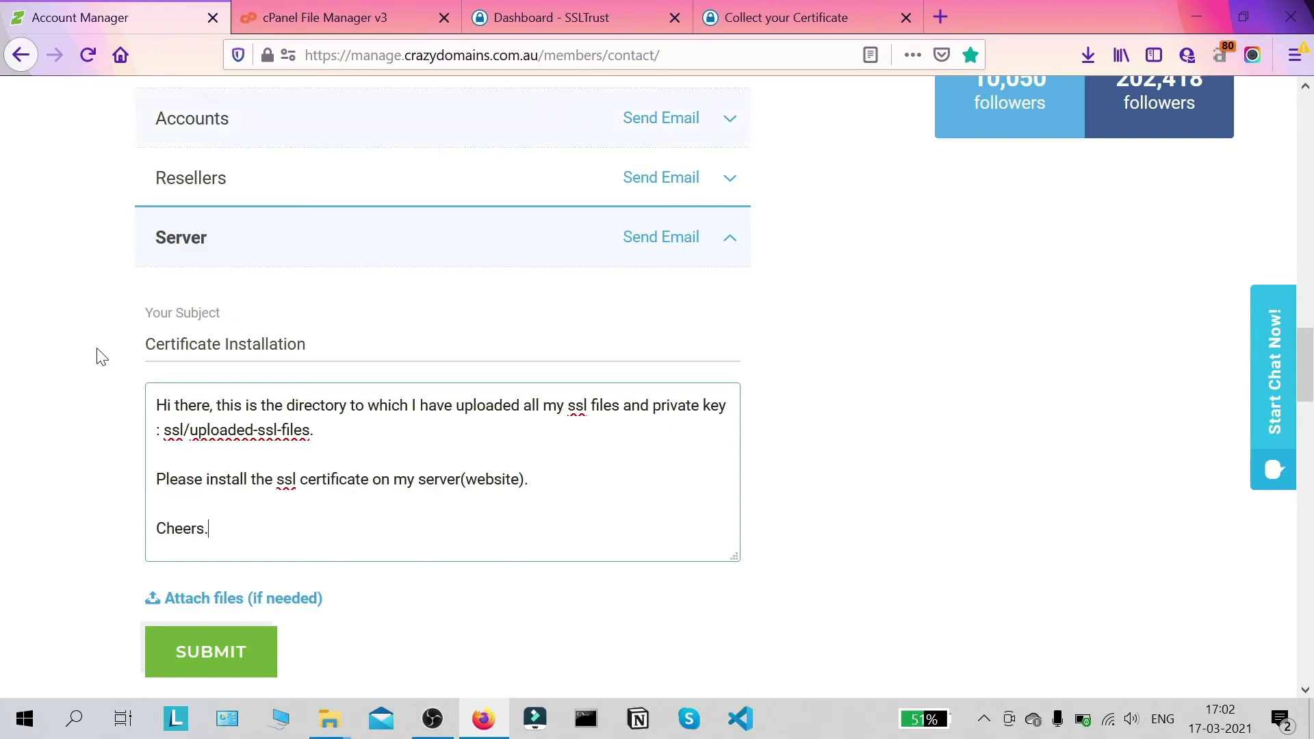
{"action": "scroll", "coordinate": [340, 420], "scroll_direction": "down", "scroll_amount": 3}
{"action": "scroll", "coordinate": [346, 403], "scroll_direction": "up", "scroll_amount": 3}
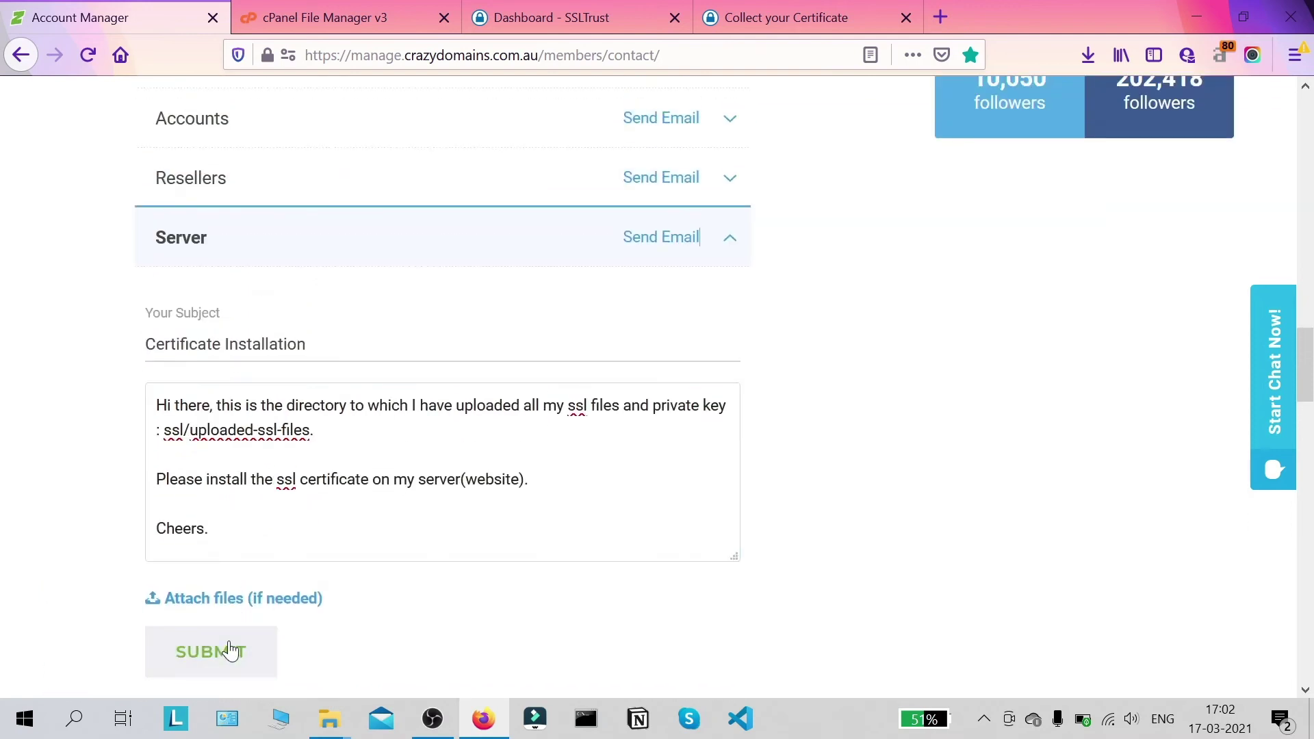
{"action": "left_click", "coordinate": [230, 650]}
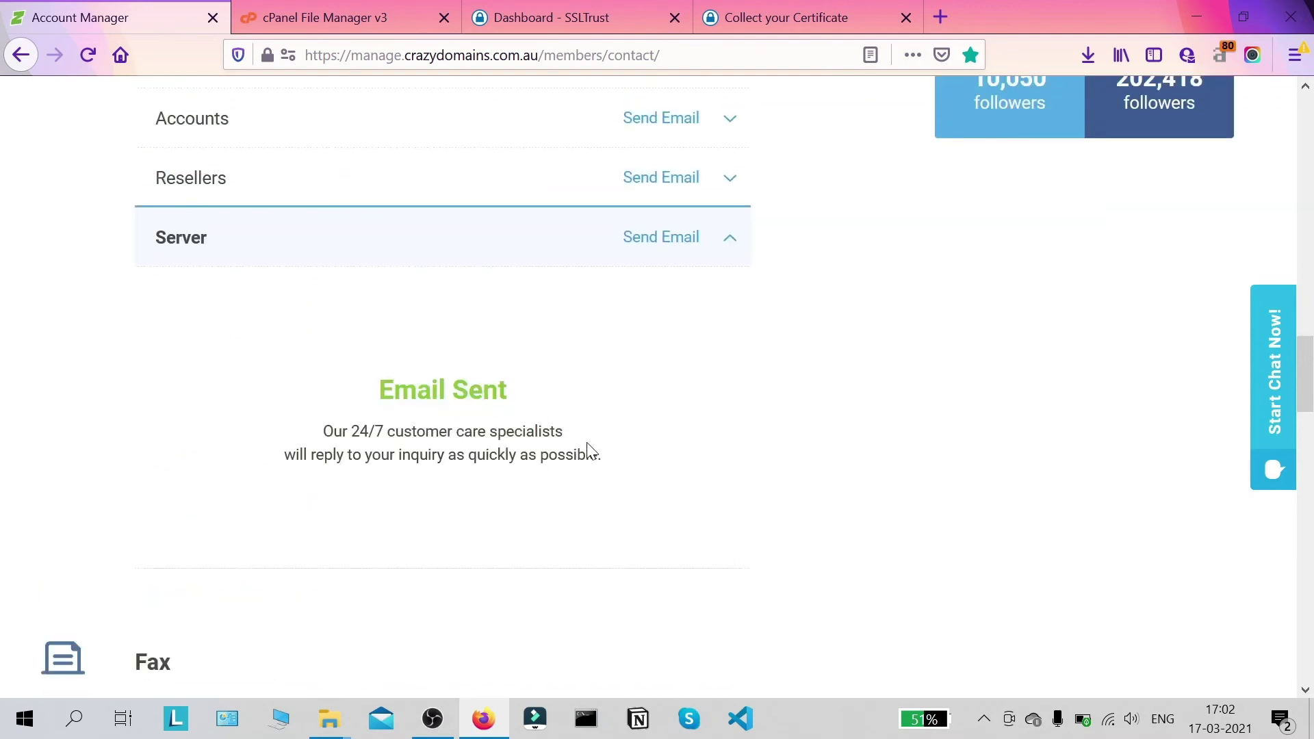
Step: Open the Email Help form and enter the subject 'Certificate Installation'
{"action": "scroll", "coordinate": [585, 438], "scroll_direction": "up", "scroll_amount": 5}
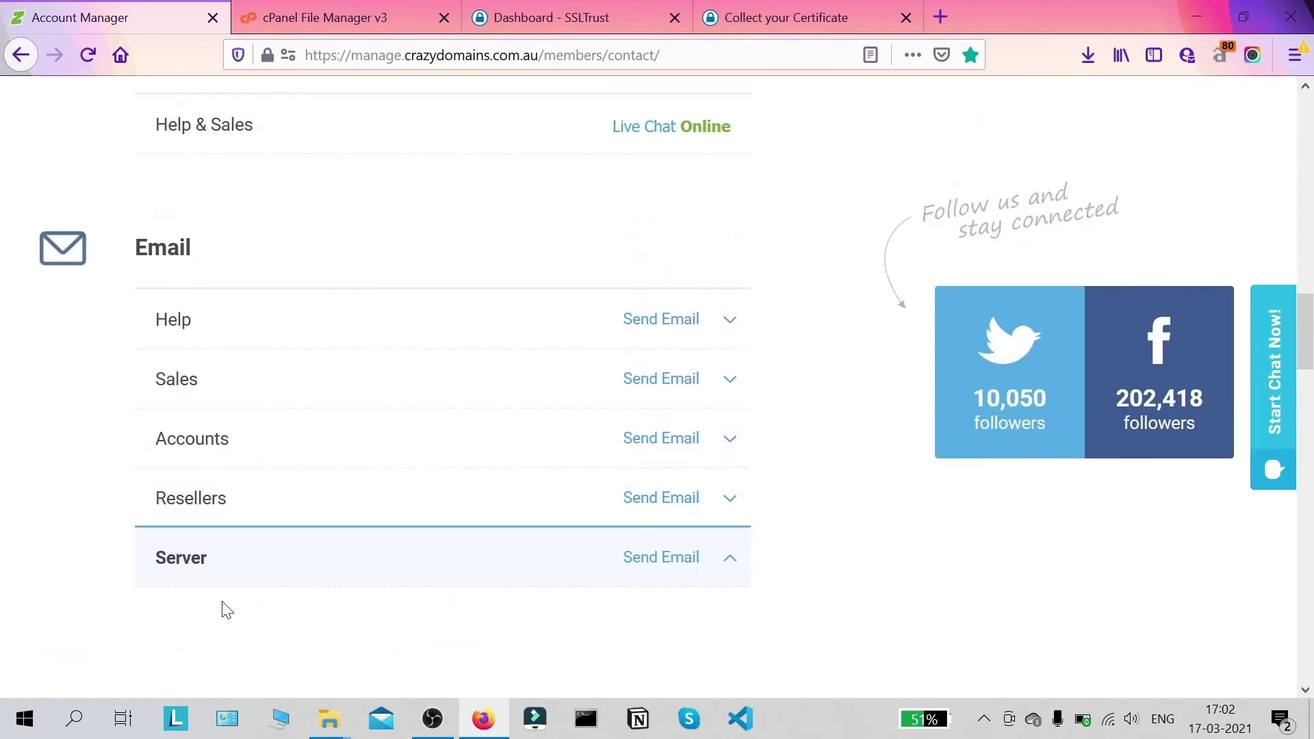
{"action": "left_click", "coordinate": [731, 324]}
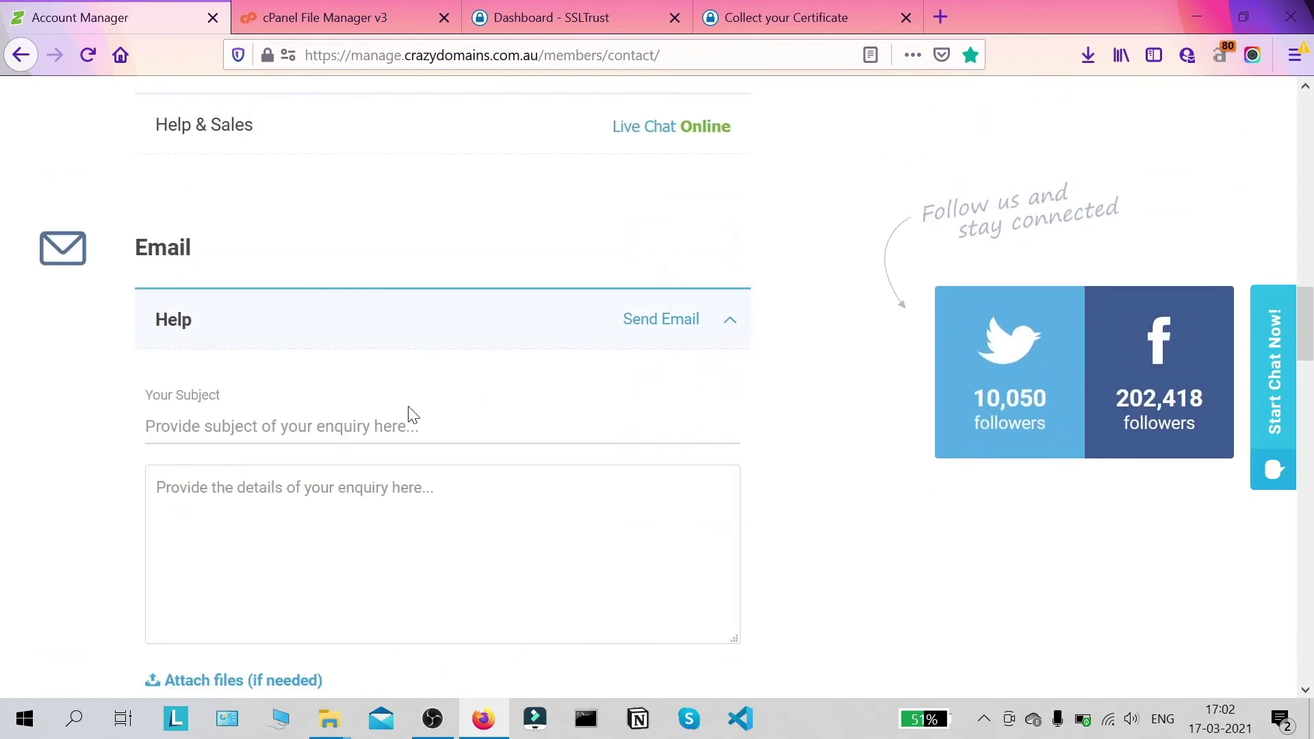
{"action": "left_click", "coordinate": [409, 329]}
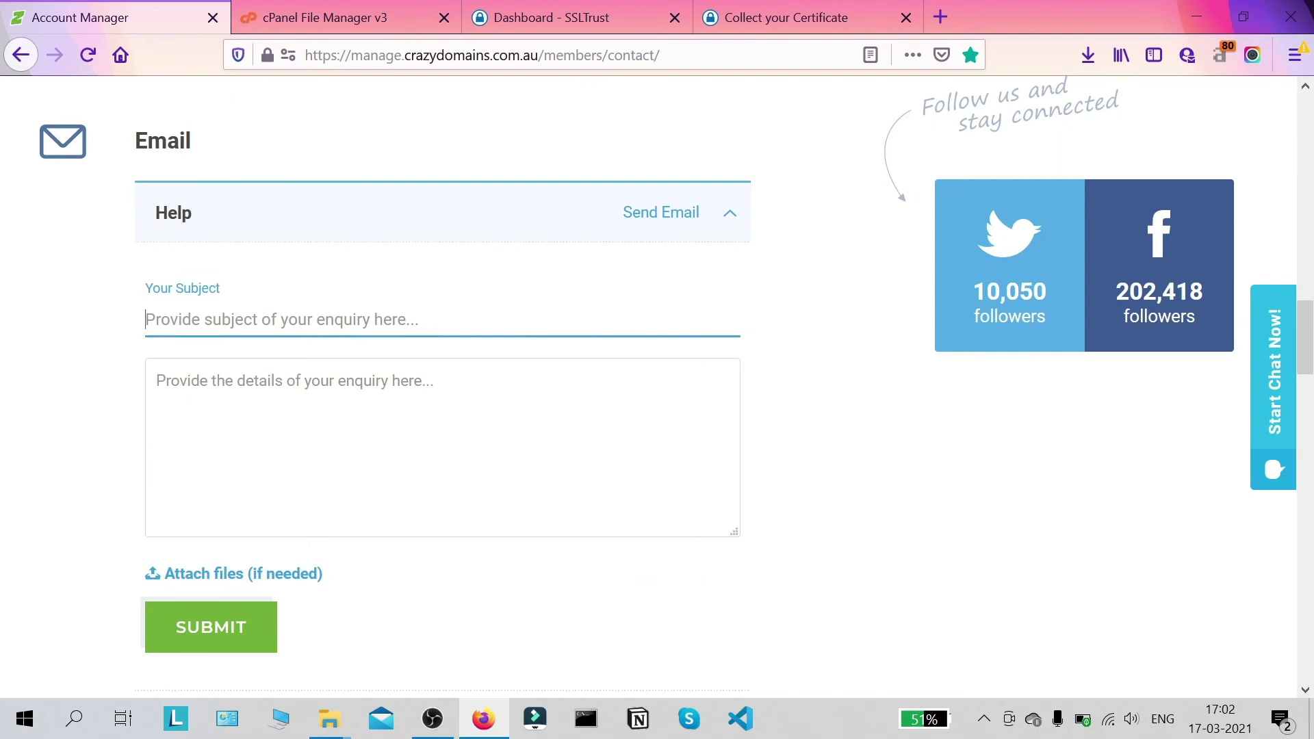
{"action": "type", "text": "Certificate "}
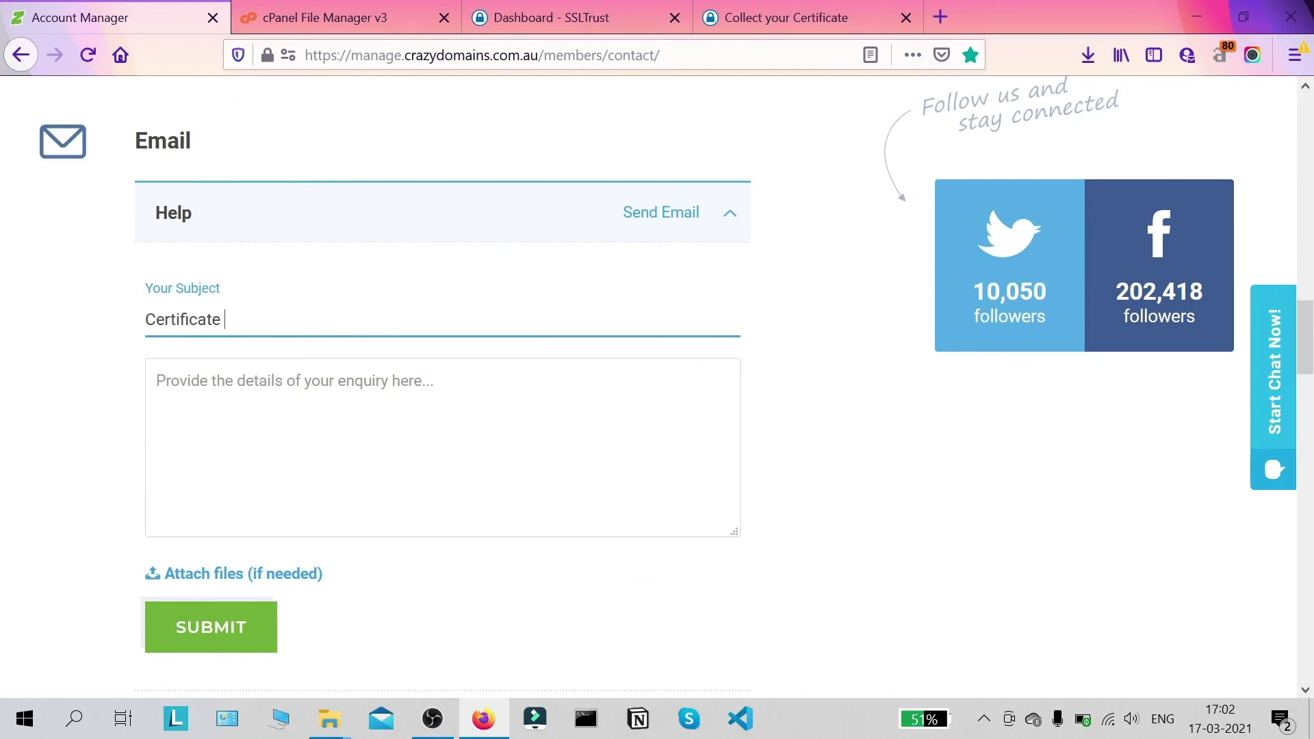
{"action": "type", "text": "Installation"}
Step: Write details with the pasted ssl/uploaded-ssl-files path, asking them to install the cert on the website
{"action": "left_click", "coordinate": [157, 381]}
{"action": "key", "text": "ctrl+v"}
{"action": "key", "text": "ctrl+a"}
{"action": "key", "text": "ctrl+c"}
{"action": "key", "text": "BackSpace"}
{"action": "type", "text": "Hi there, "}
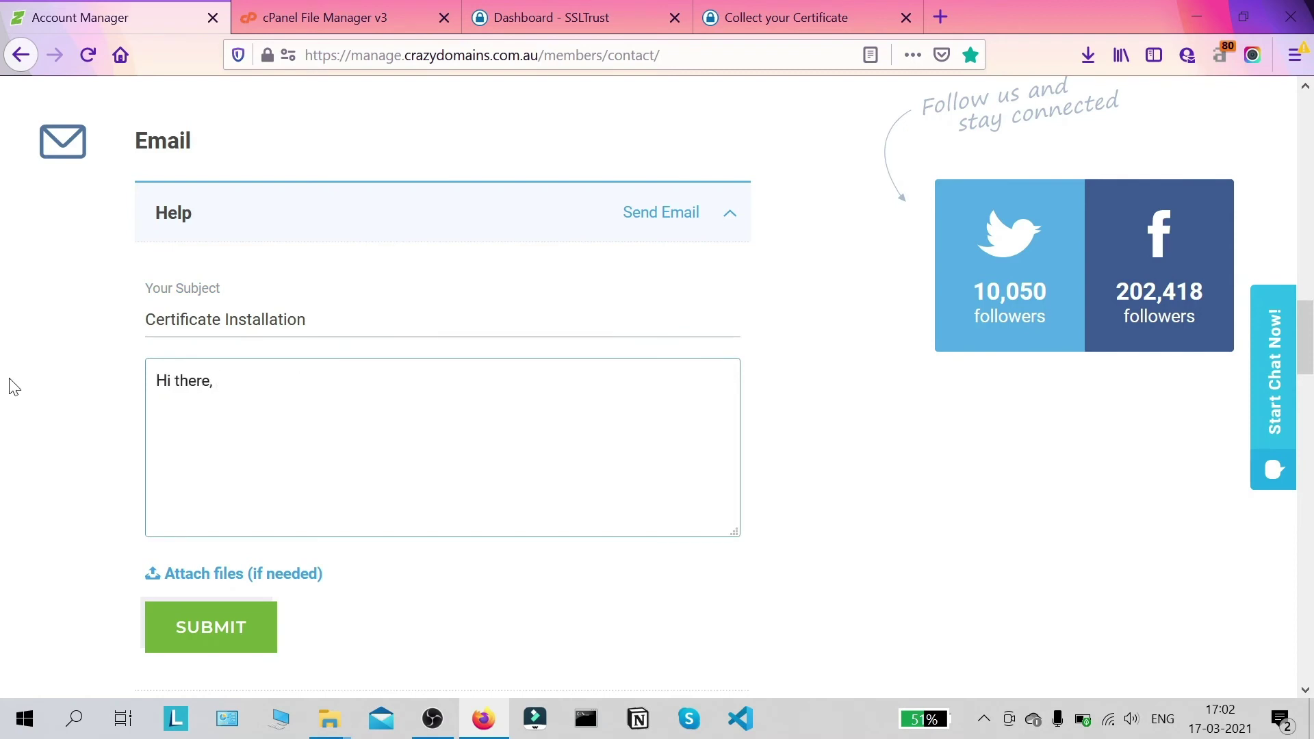
{"action": "type", "text": "this is the directory I have upload"}
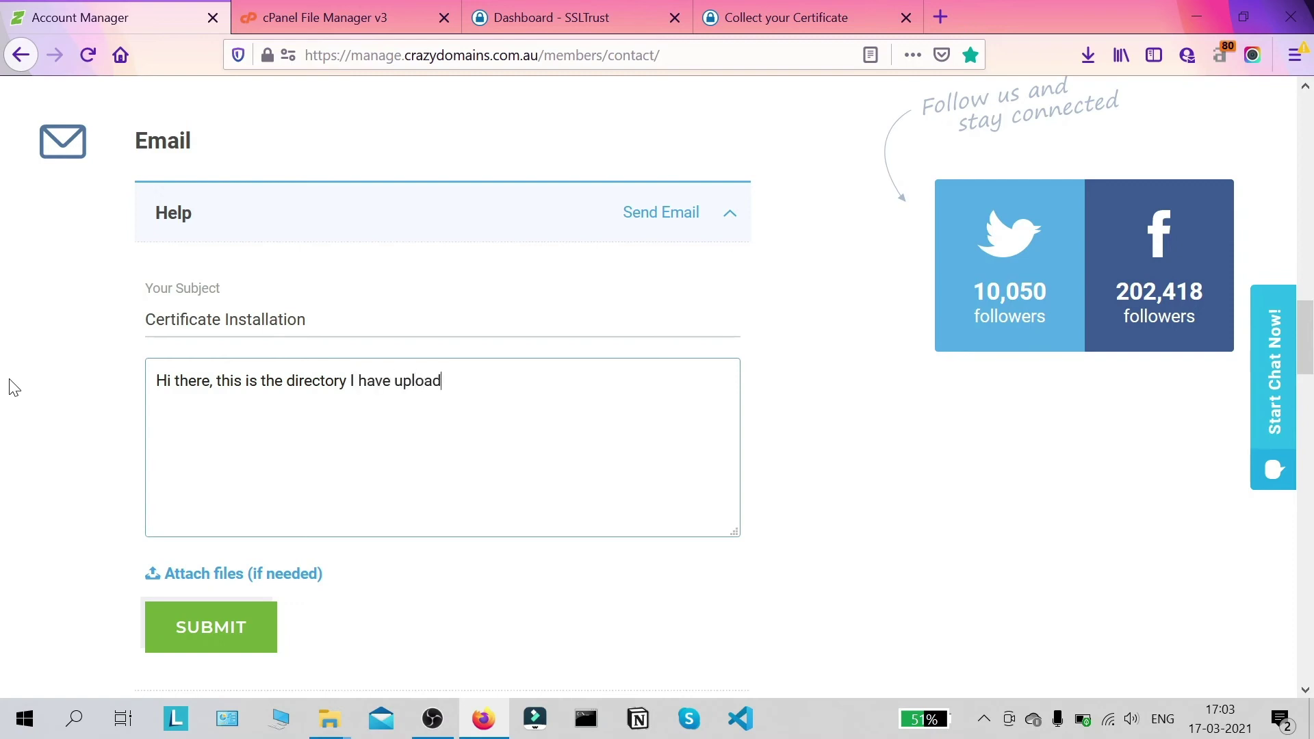
{"action": "type", "text": "ed all my ssl file"}
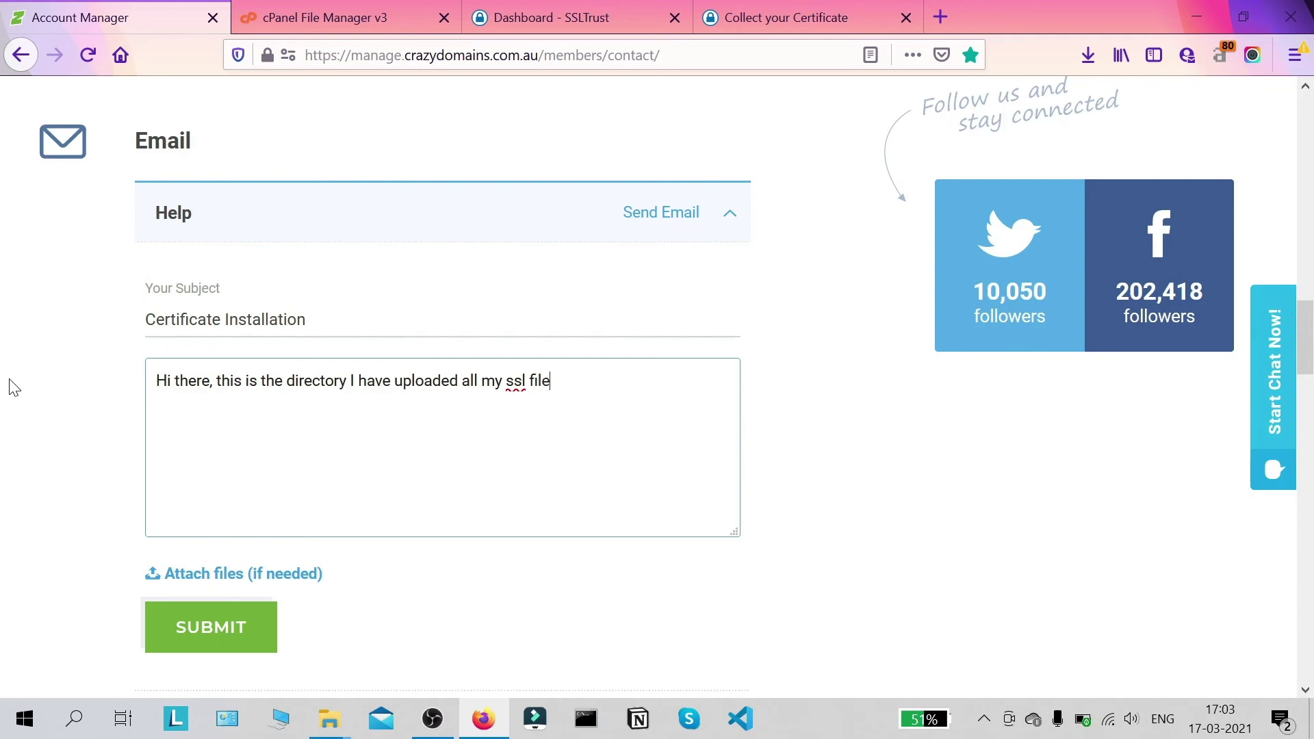
{"action": "type", "text": "s and pk to :"}
{"action": "key", "text": "ctrl+v"}
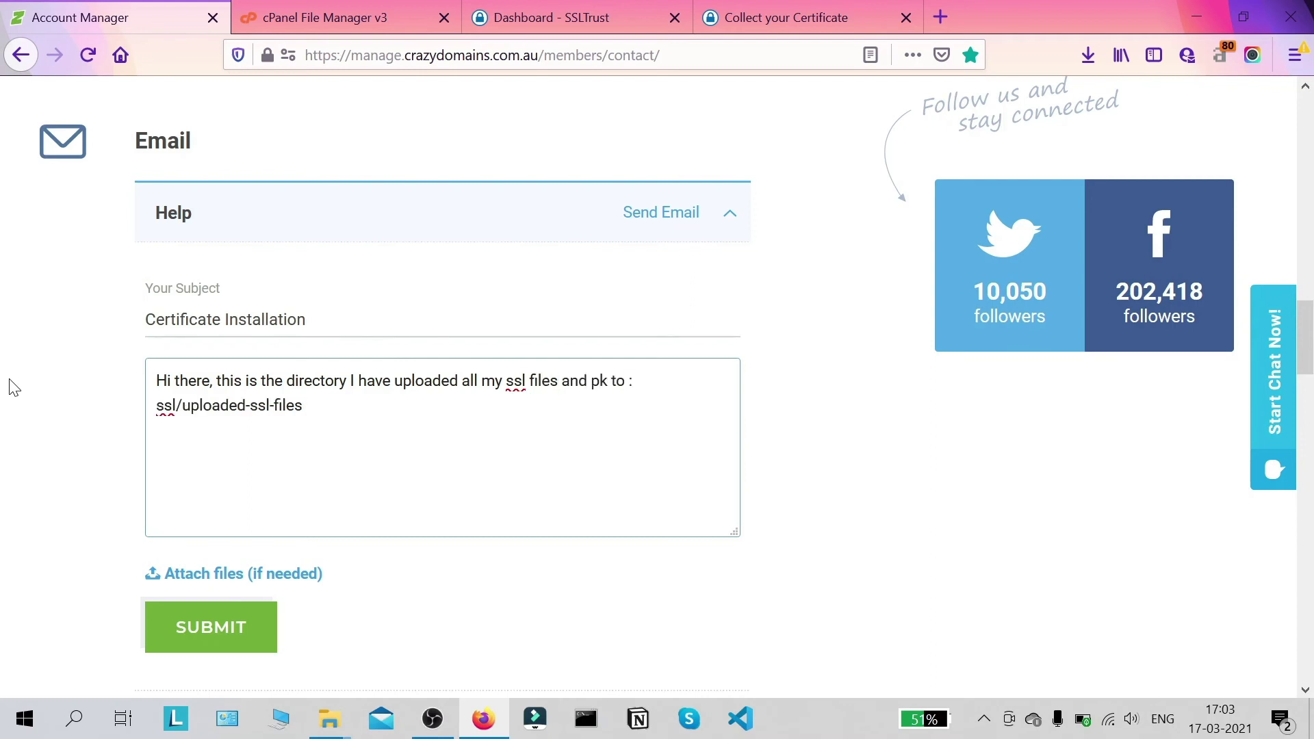
{"action": "type", "text": ". Please ins"}
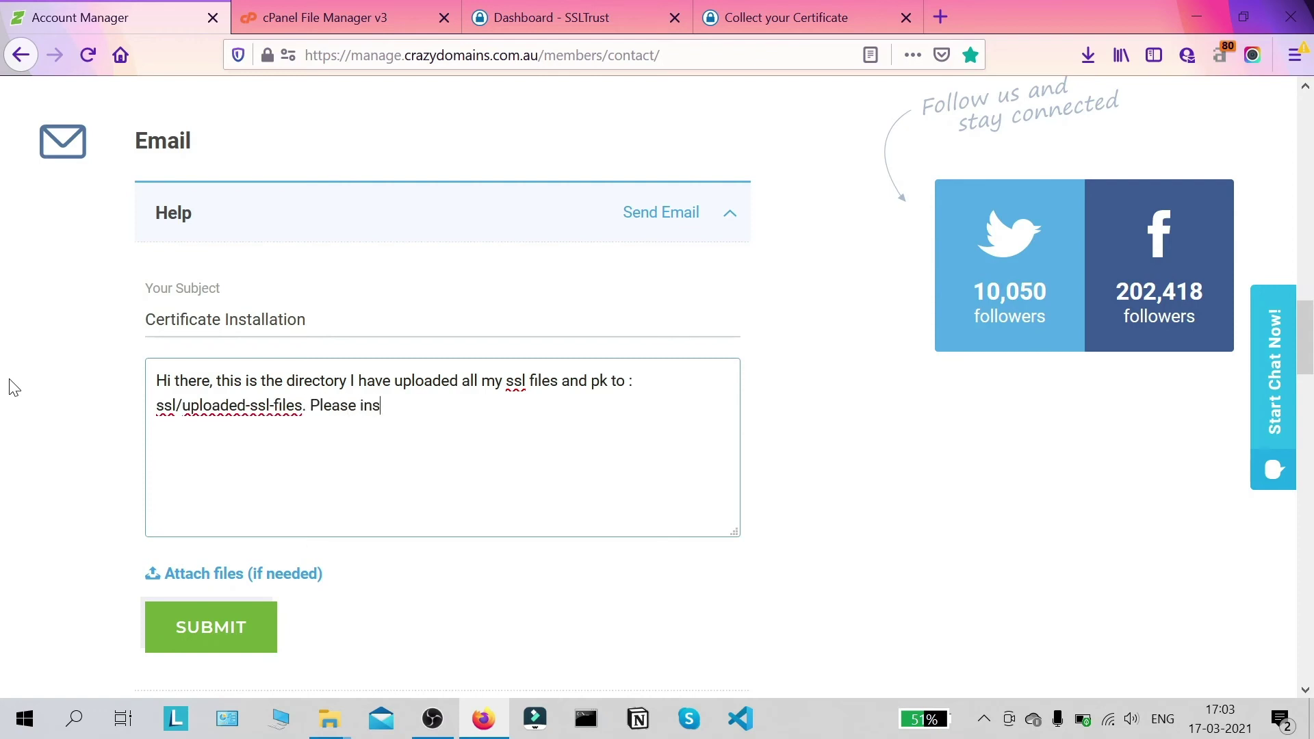
{"action": "type", "text": "tall trhe ssl ceet"}
{"action": "key", "text": "BackSpace"}
{"action": "key", "text": "BackSpace"}
{"action": "type", "text": "rt on my websoite"}
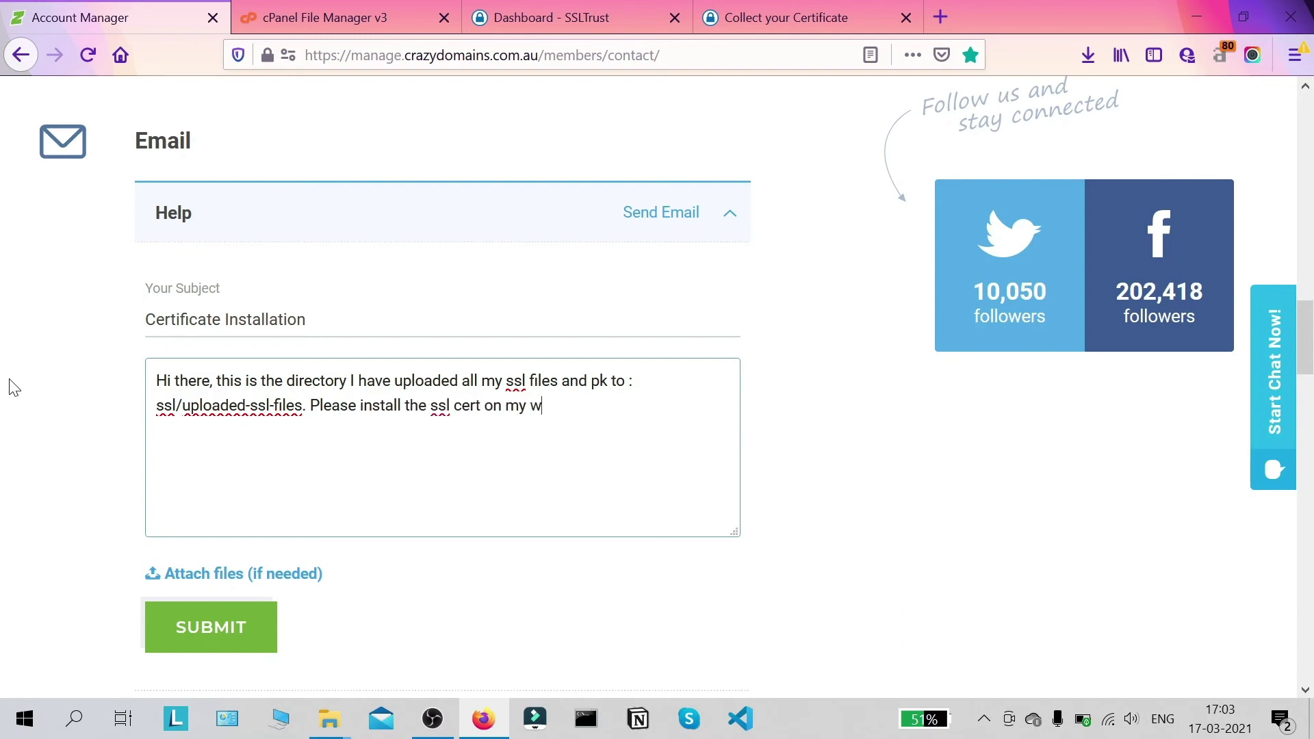
{"action": "key", "text": "BackSpace"}
{"action": "key", "text": "BackSpace"}
{"action": "key", "text": "BackSpace"}
{"action": "key", "text": "BackSpace"}
{"action": "type", "text": "site."}
Step: Sign off with 'Thanks' and submit the Help enquiry
{"action": "key", "text": "Return"}
{"action": "key", "text": "Return"}
{"action": "type", "text": "Thanks"}
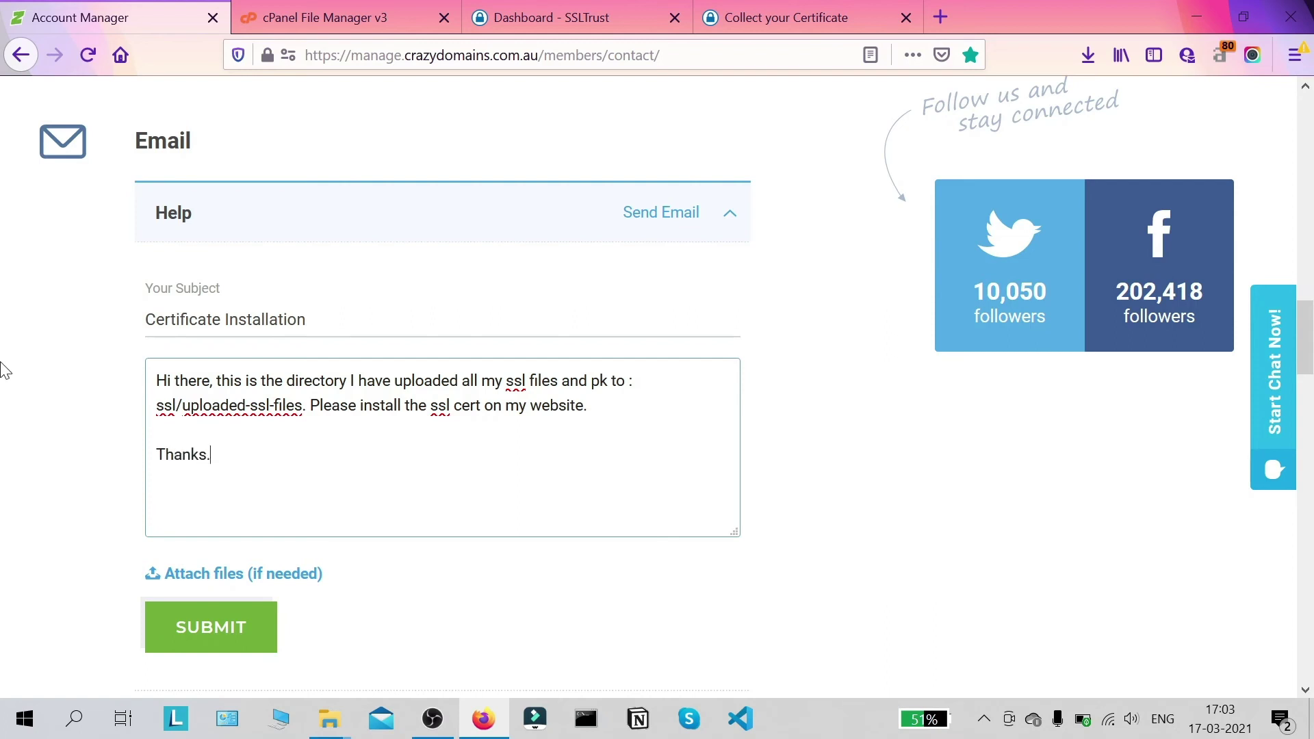
{"action": "scroll", "coordinate": [258, 425], "scroll_direction": "down", "scroll_amount": 3}
{"action": "left_click", "coordinate": [258, 425]}
{"action": "left_click", "coordinate": [243, 527]}
Step: Scroll down to check the Help enquiry shows the Email Sent confirmation
{"action": "scroll", "coordinate": [832, 548], "scroll_direction": "down", "scroll_amount": 2}
{"action": "middle_click", "coordinate": [848, 517]}
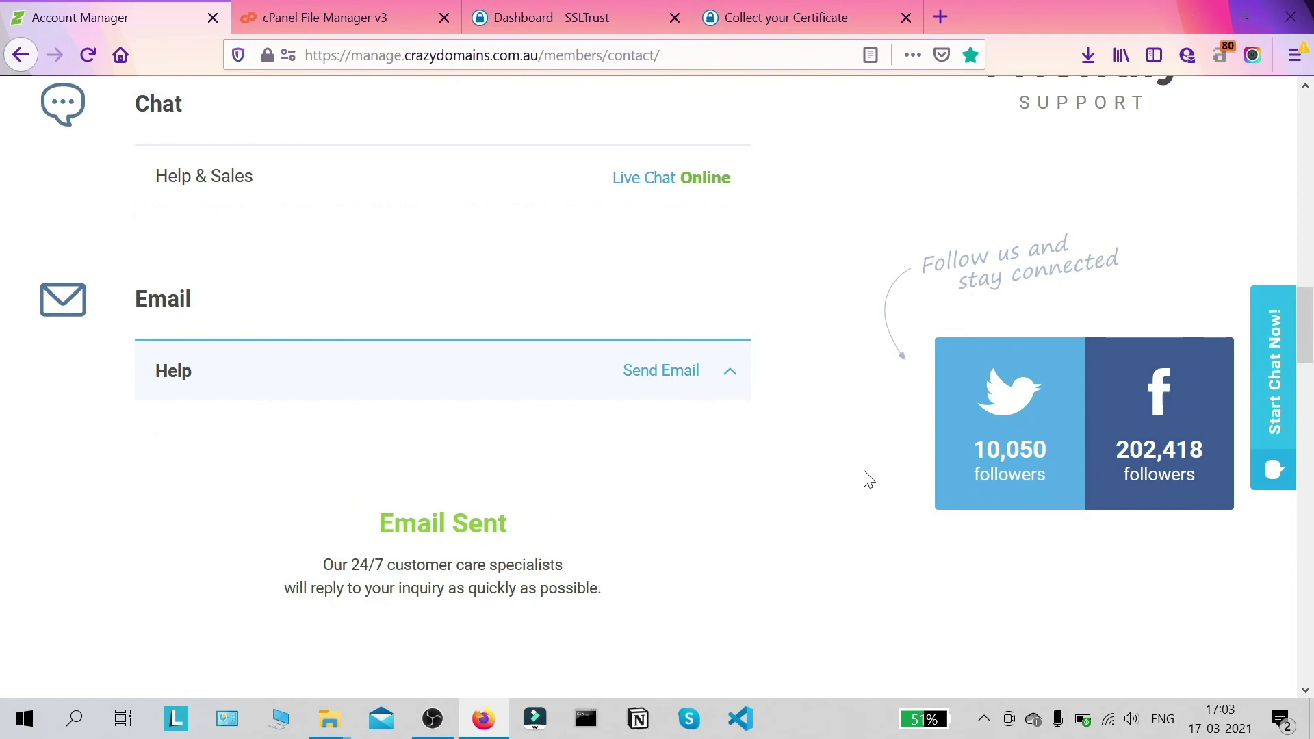
{"action": "middle_click", "coordinate": [827, 419]}
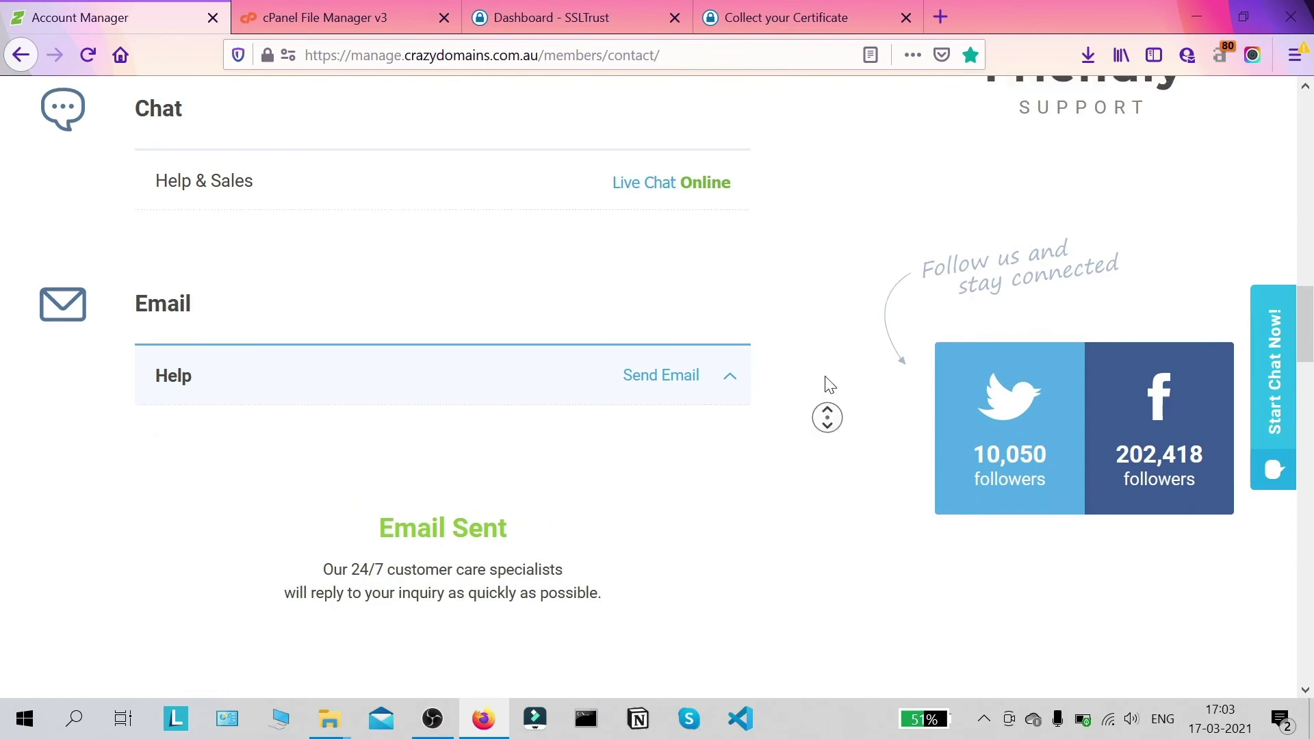
{"action": "middle_click", "coordinate": [801, 387]}
{"action": "middle_click", "coordinate": [807, 364]}
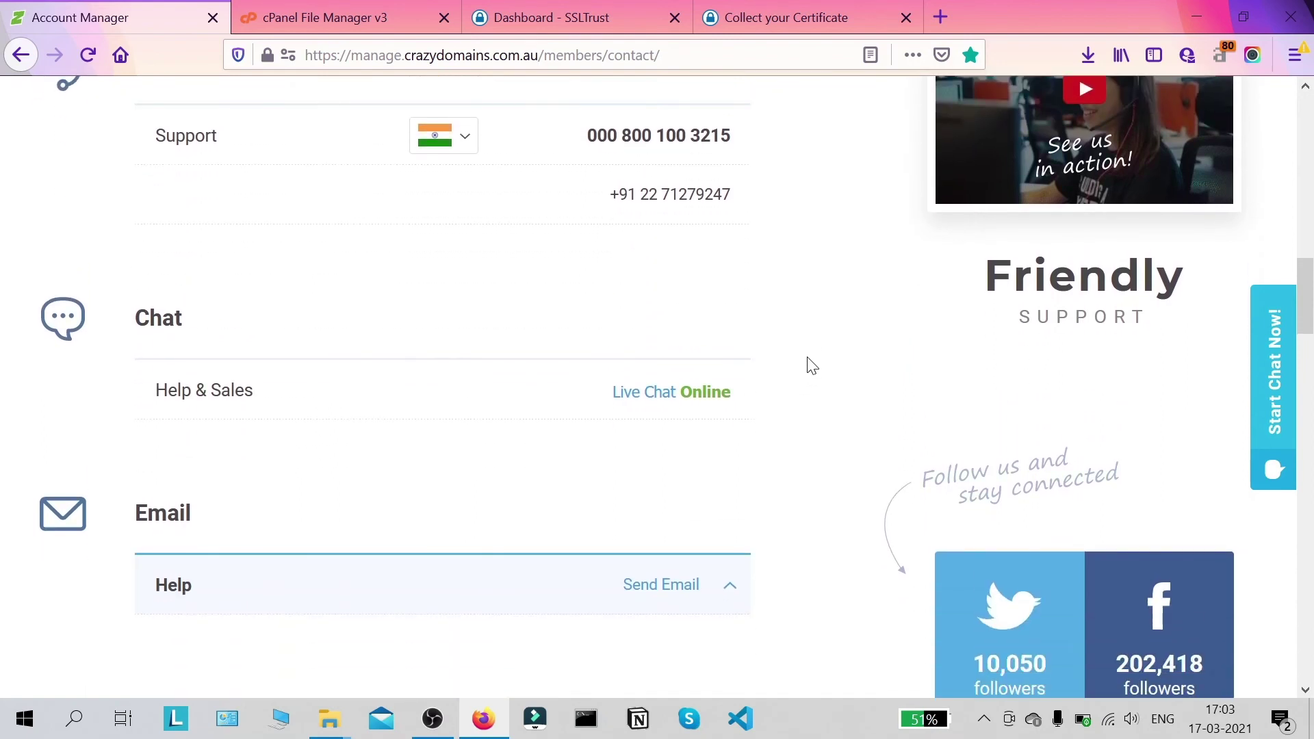
{"action": "middle_click", "coordinate": [812, 366]}
{"action": "middle_click", "coordinate": [792, 381]}
Step: Scroll up to read the Email Outage notice, then back to the contact sections
{"action": "scroll", "coordinate": [799, 385], "scroll_direction": "up", "scroll_amount": 3}
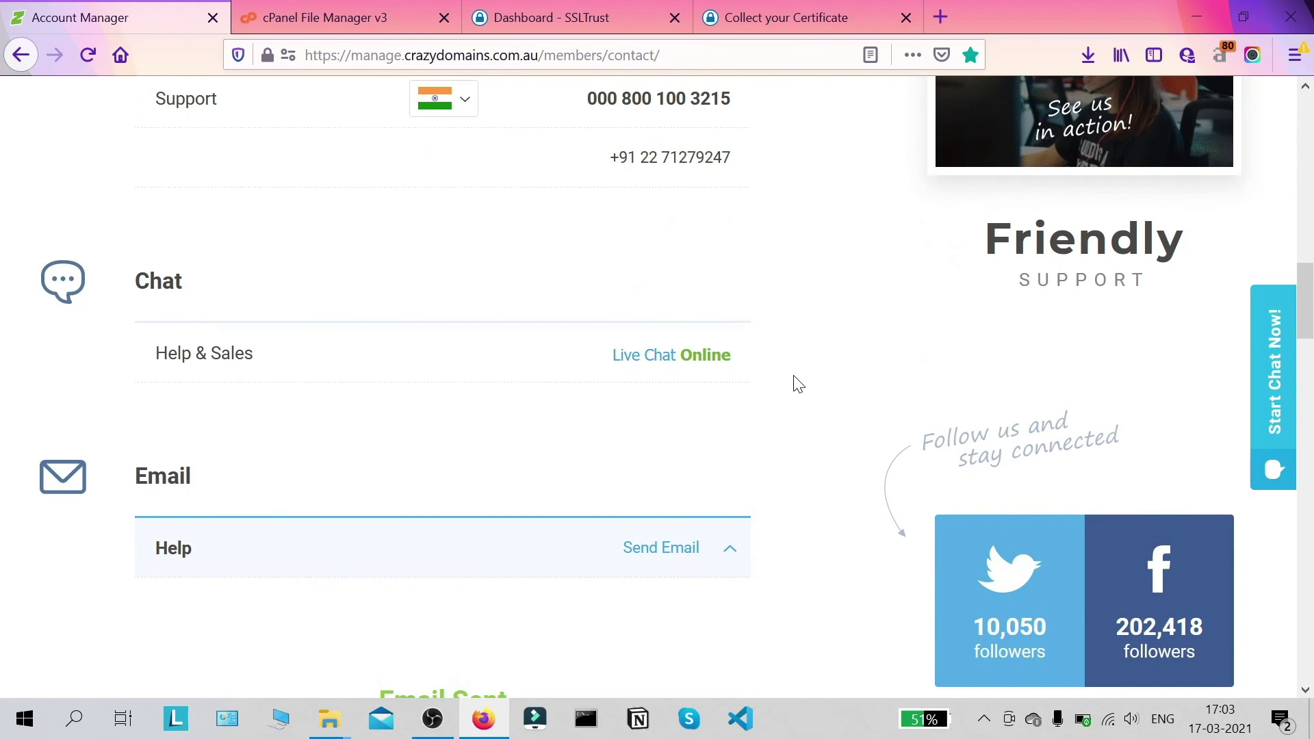
{"action": "scroll", "coordinate": [799, 381], "scroll_direction": "up", "scroll_amount": 2}
{"action": "middle_click", "coordinate": [794, 359]}
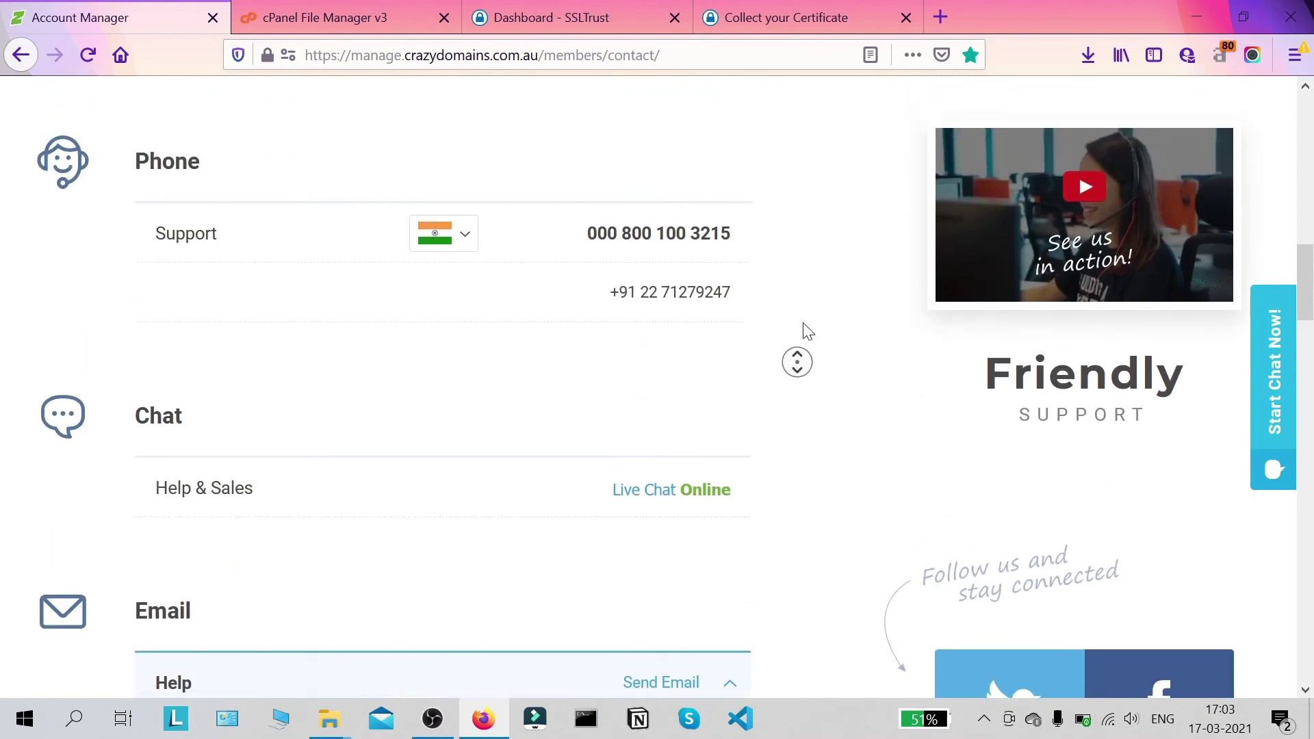
{"action": "scroll", "coordinate": [757, 337], "scroll_direction": "up", "scroll_amount": 5}
{"action": "scroll", "coordinate": [705, 330], "scroll_direction": "down", "scroll_amount": 6}
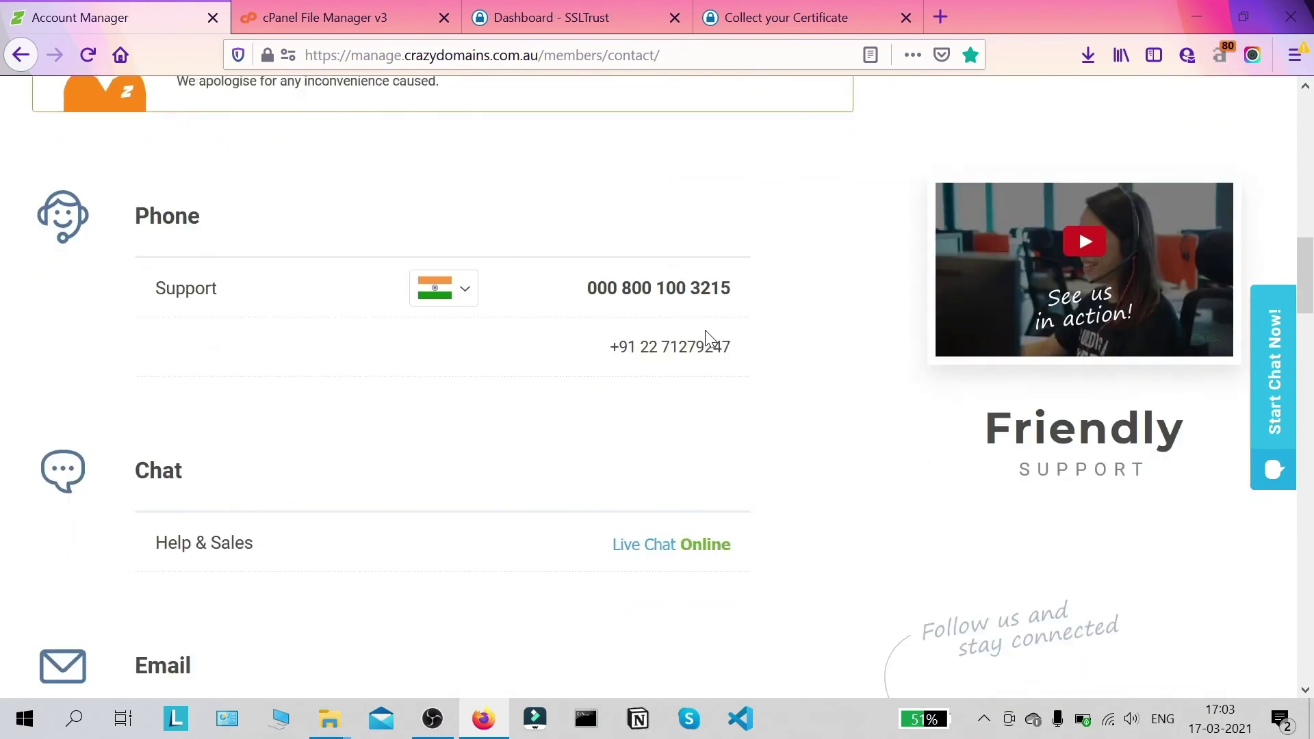
{"action": "scroll", "coordinate": [719, 329], "scroll_direction": "up", "scroll_amount": 6}
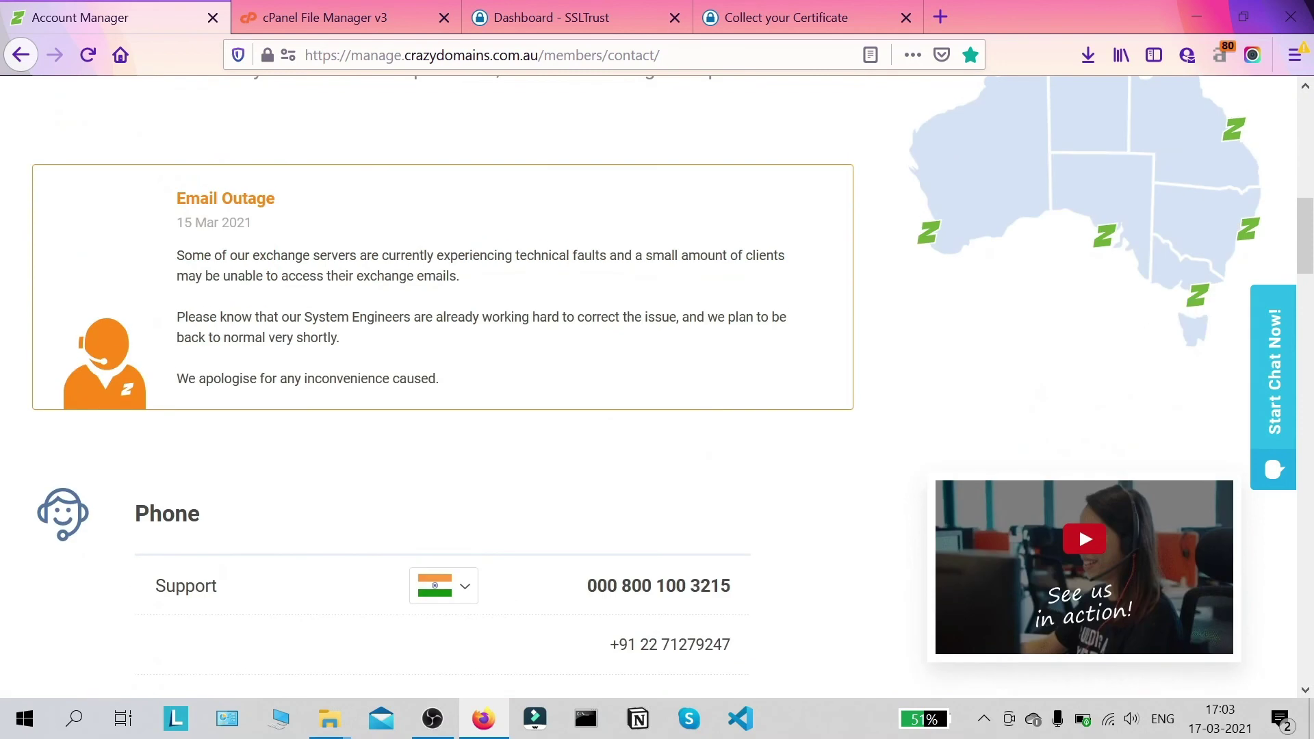
{"action": "scroll", "coordinate": [716, 317], "scroll_direction": "up", "scroll_amount": 1}
{"action": "scroll", "coordinate": [596, 332], "scroll_direction": "down", "scroll_amount": 2}
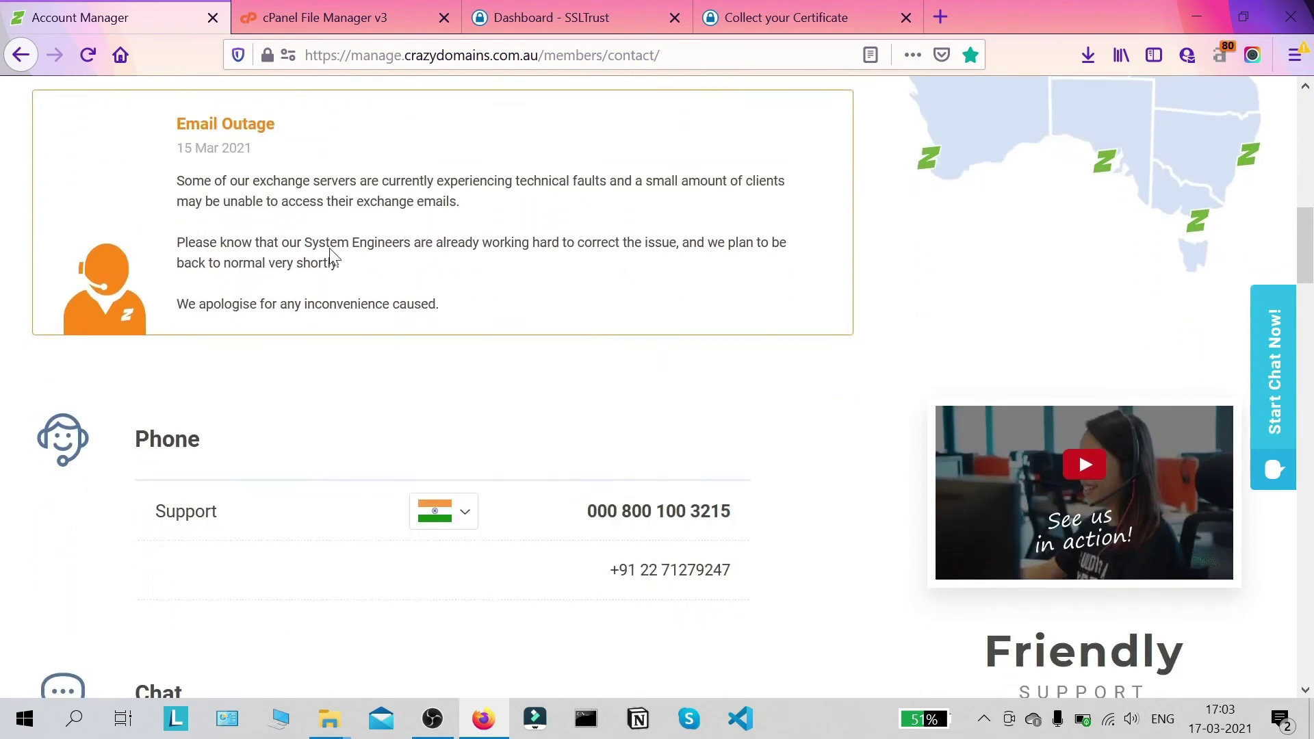
{"action": "scroll", "coordinate": [331, 257], "scroll_direction": "up", "scroll_amount": 2}
{"action": "scroll", "coordinate": [280, 306], "scroll_direction": "down", "scroll_amount": 1}
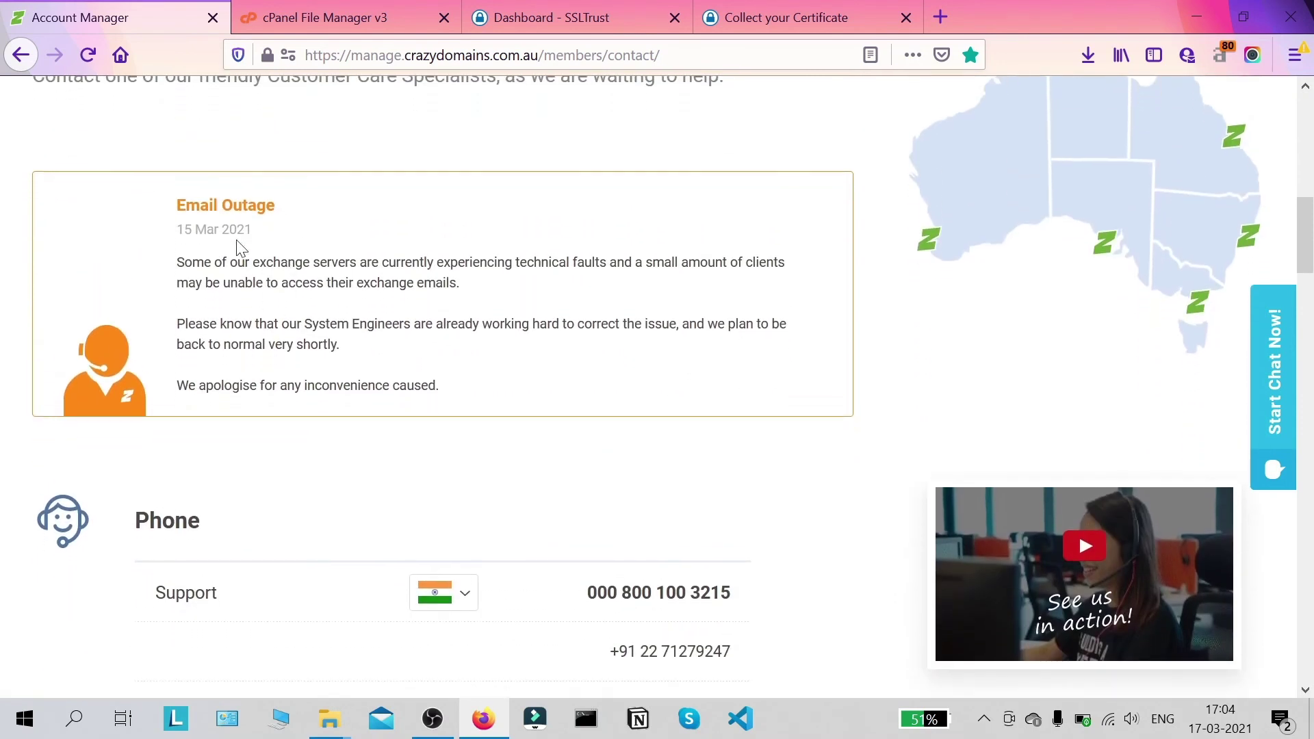
{"action": "left_click_drag", "start_coordinate": [211, 262], "coordinate": [483, 407]}
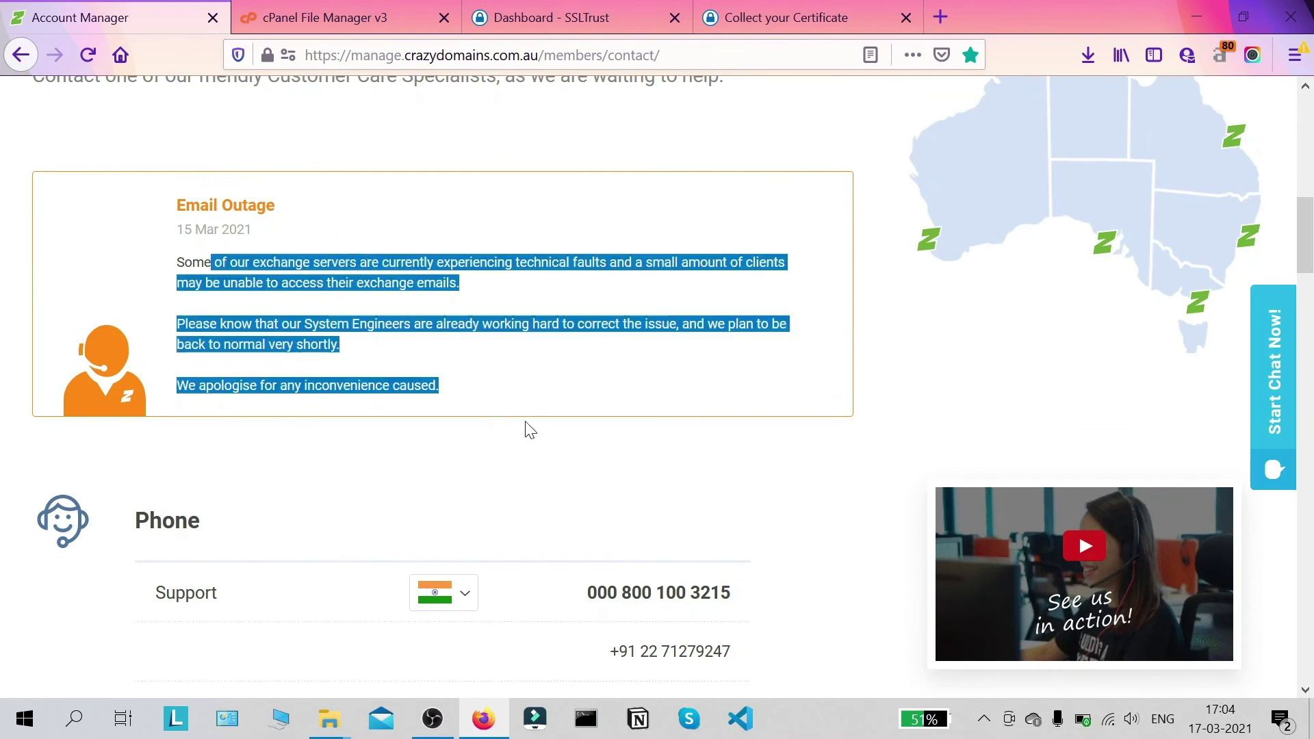
{"action": "left_click", "coordinate": [2, 316]}
{"action": "scroll", "coordinate": [453, 352], "scroll_direction": "down", "scroll_amount": 4}
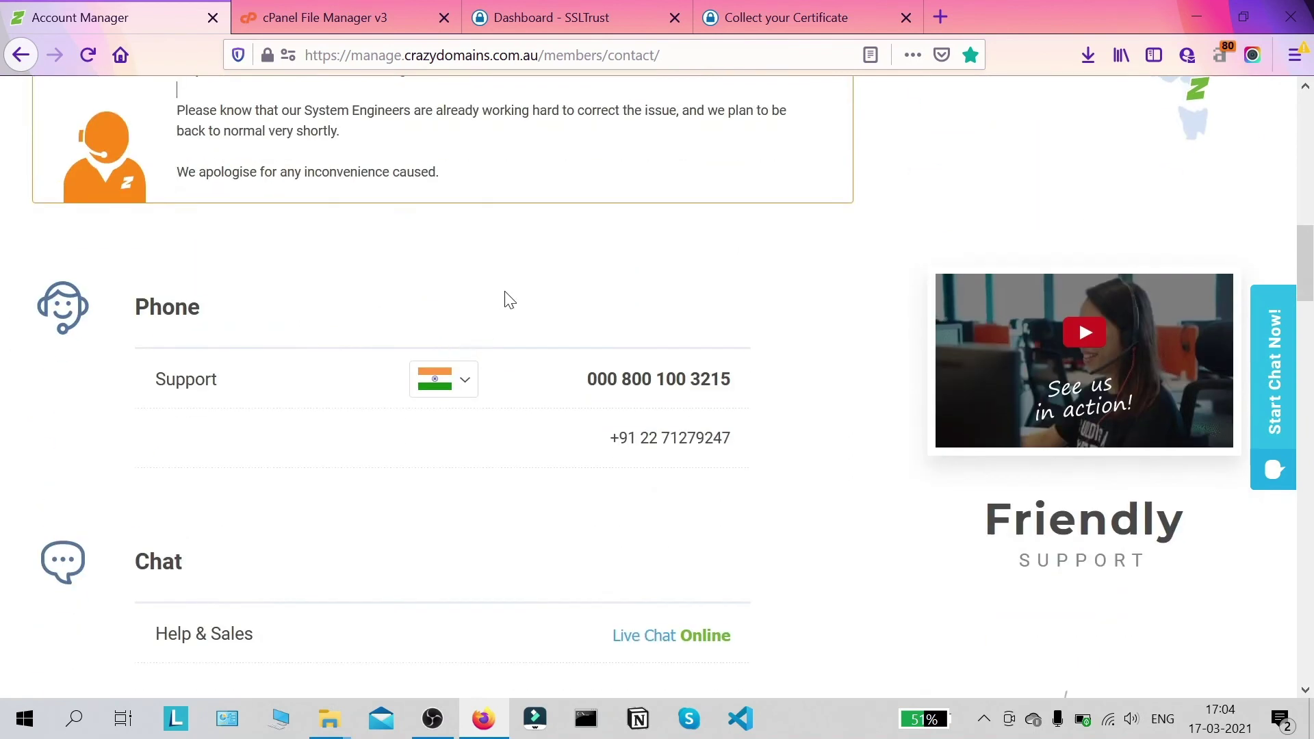
{"action": "scroll", "coordinate": [510, 301], "scroll_direction": "down", "scroll_amount": 9}
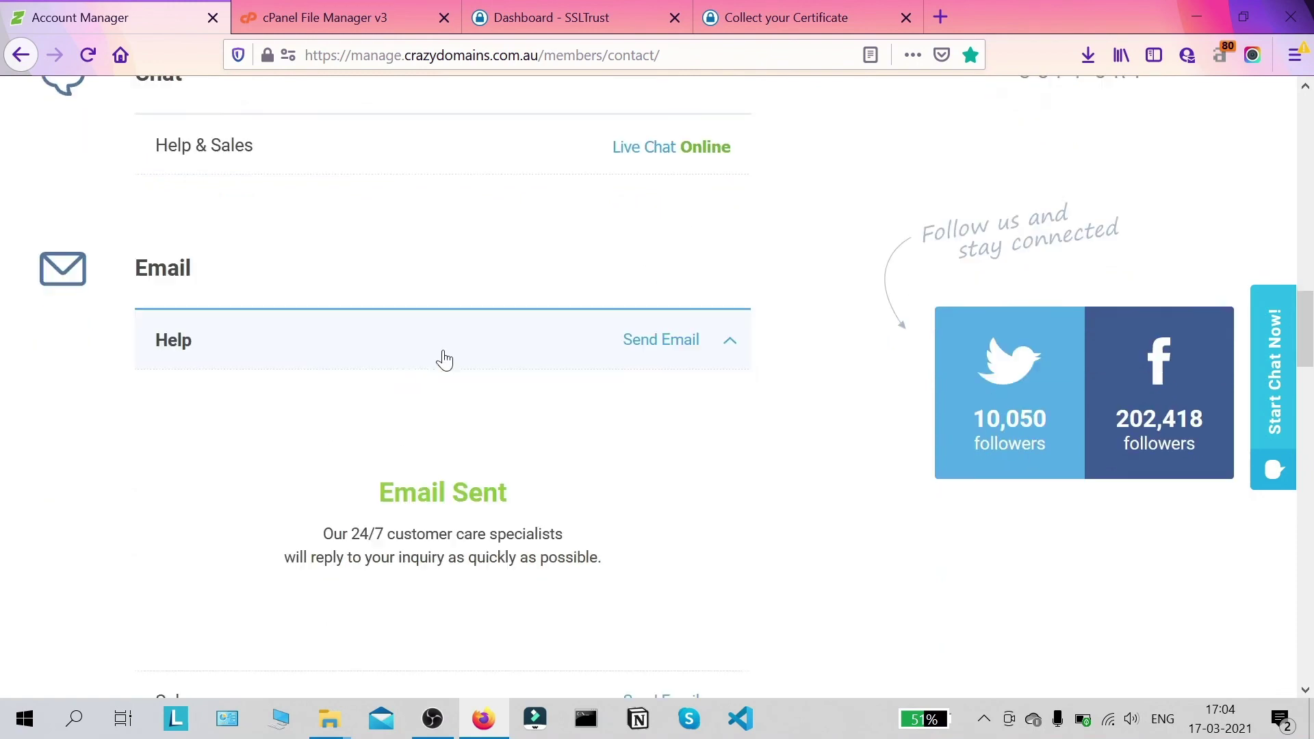
{"action": "scroll", "coordinate": [445, 356], "scroll_direction": "up", "scroll_amount": 5}
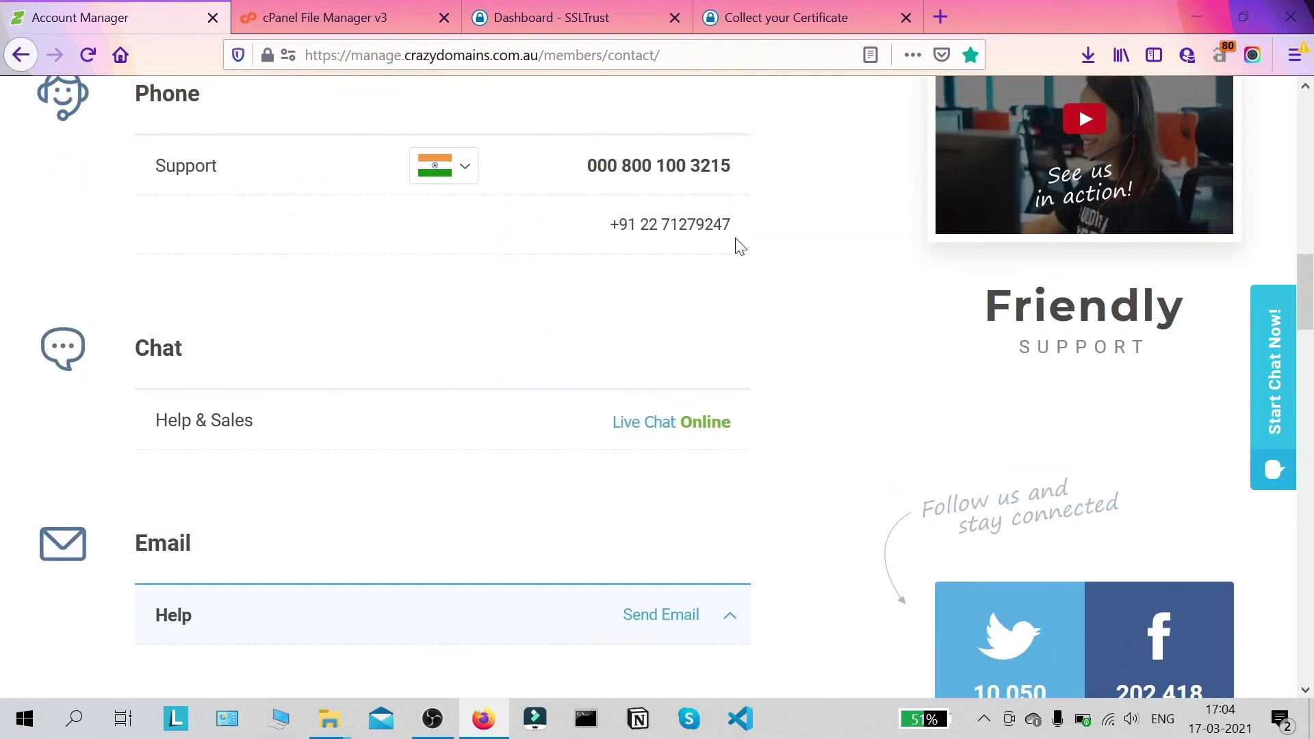
{"action": "left_click", "coordinate": [941, 17]}
{"action": "type", "text": "https"}
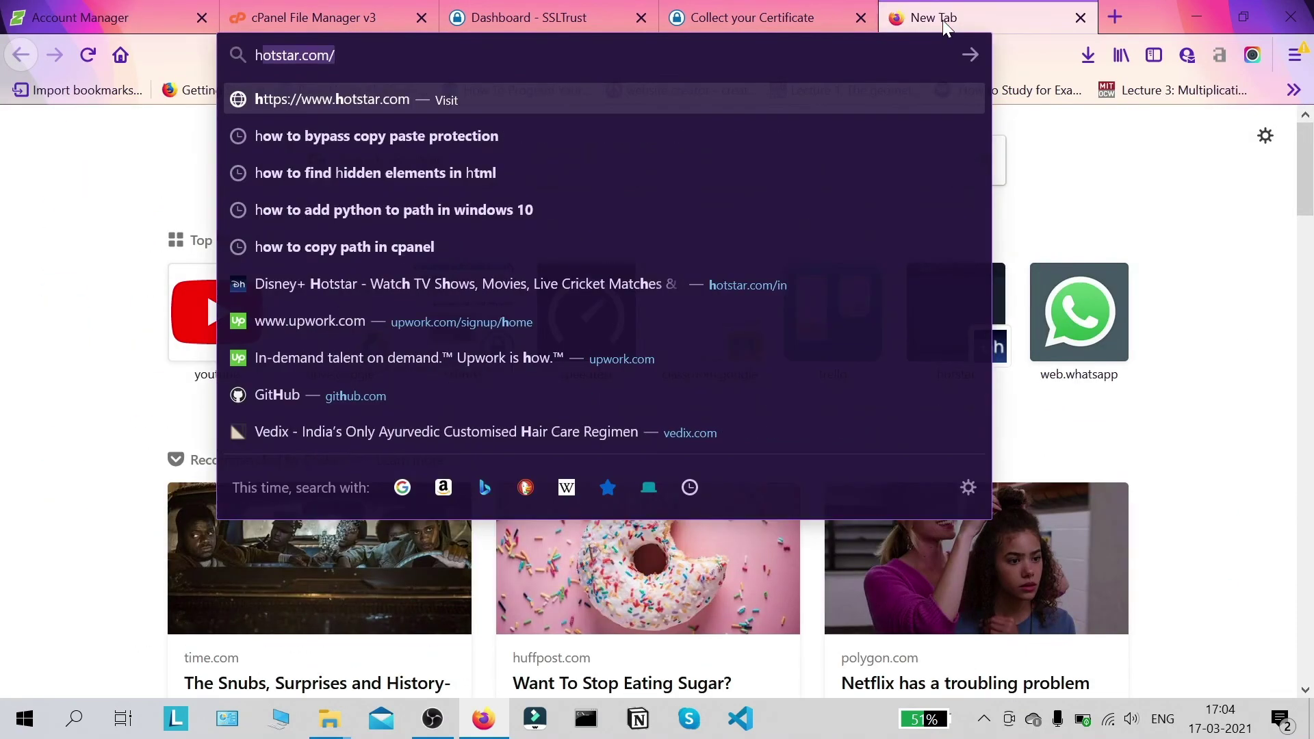
{"action": "type", "text": ":"}
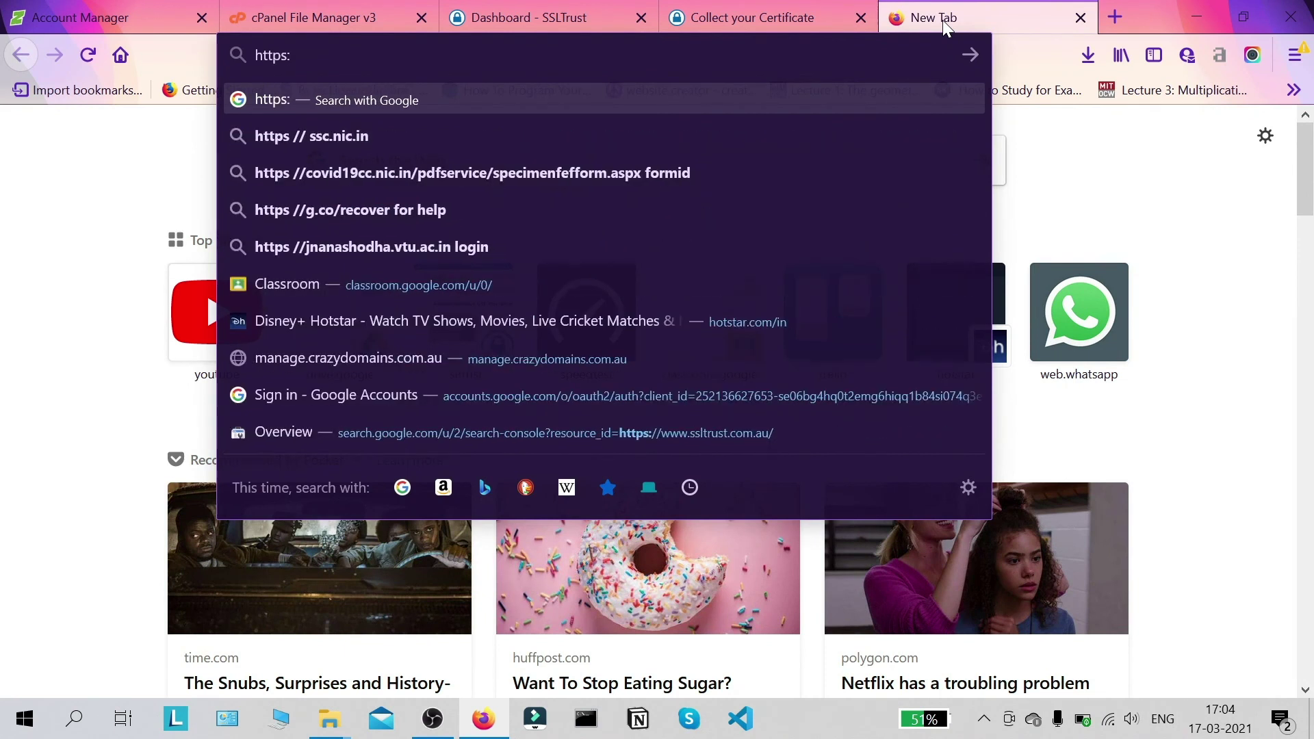
{"action": "type", "text": "//ssl"}
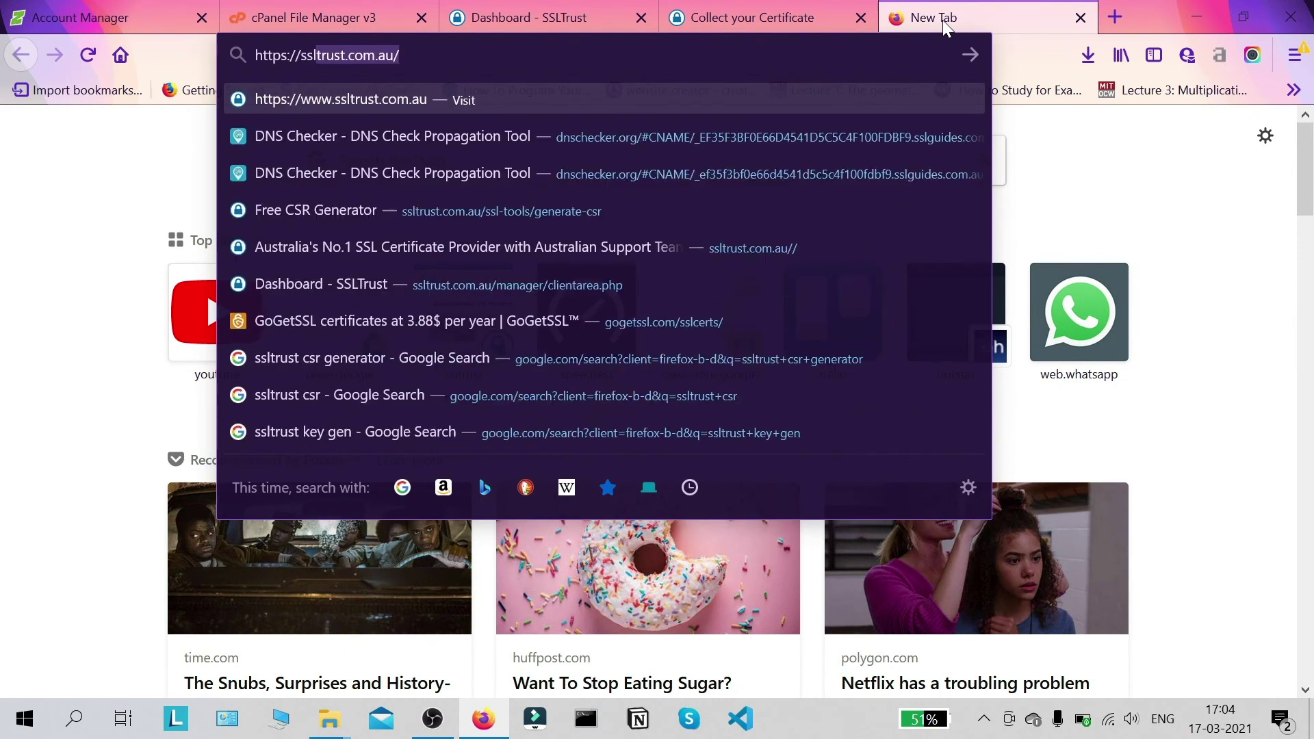
{"action": "type", "text": "guides.com.au"}
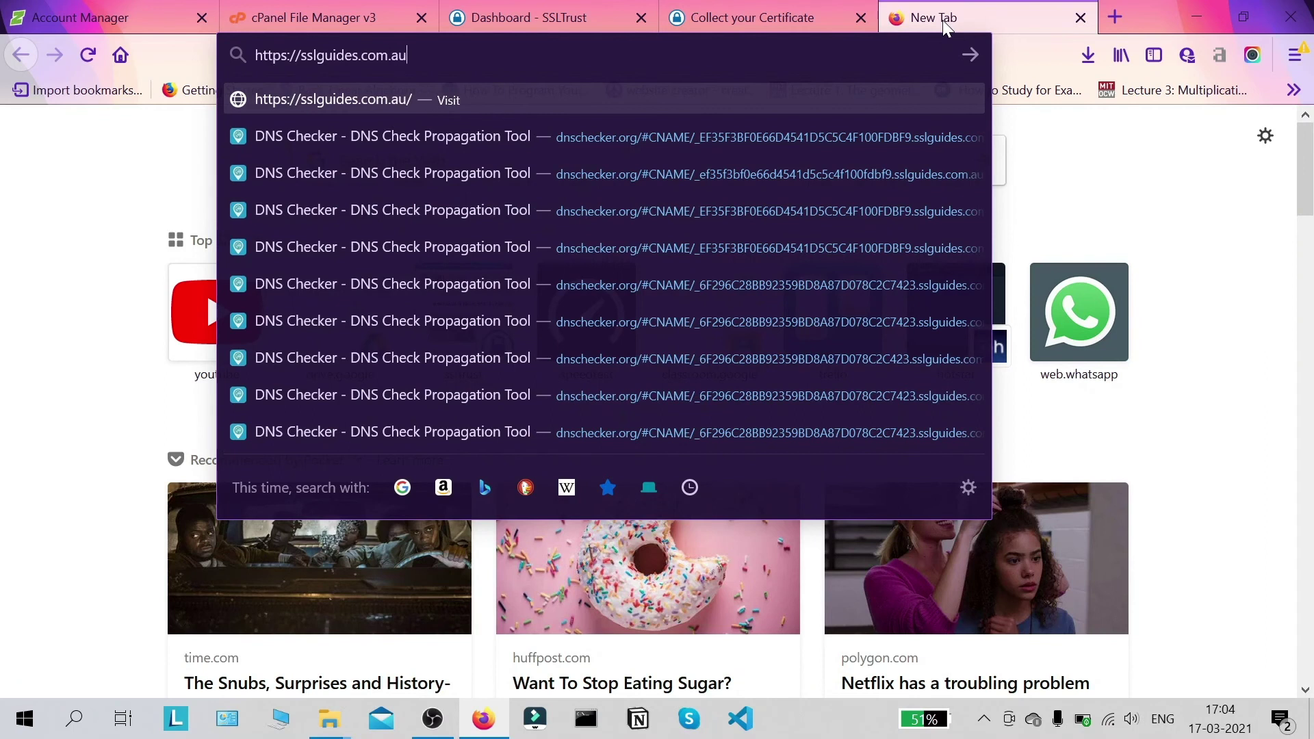
{"action": "key", "text": "Return"}
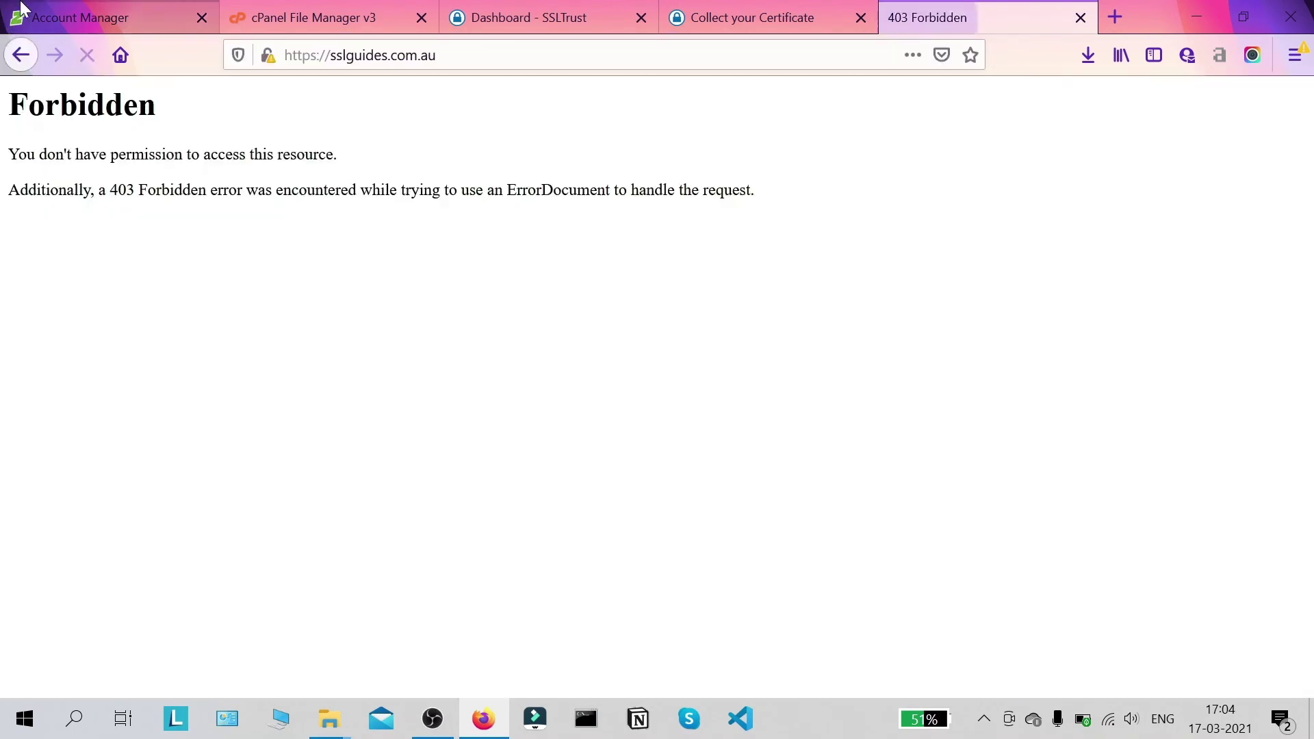
Step: Check Site Information showing the 403 page is not secure, then return to Crazy Domains
{"action": "left_click", "coordinate": [267, 65]}
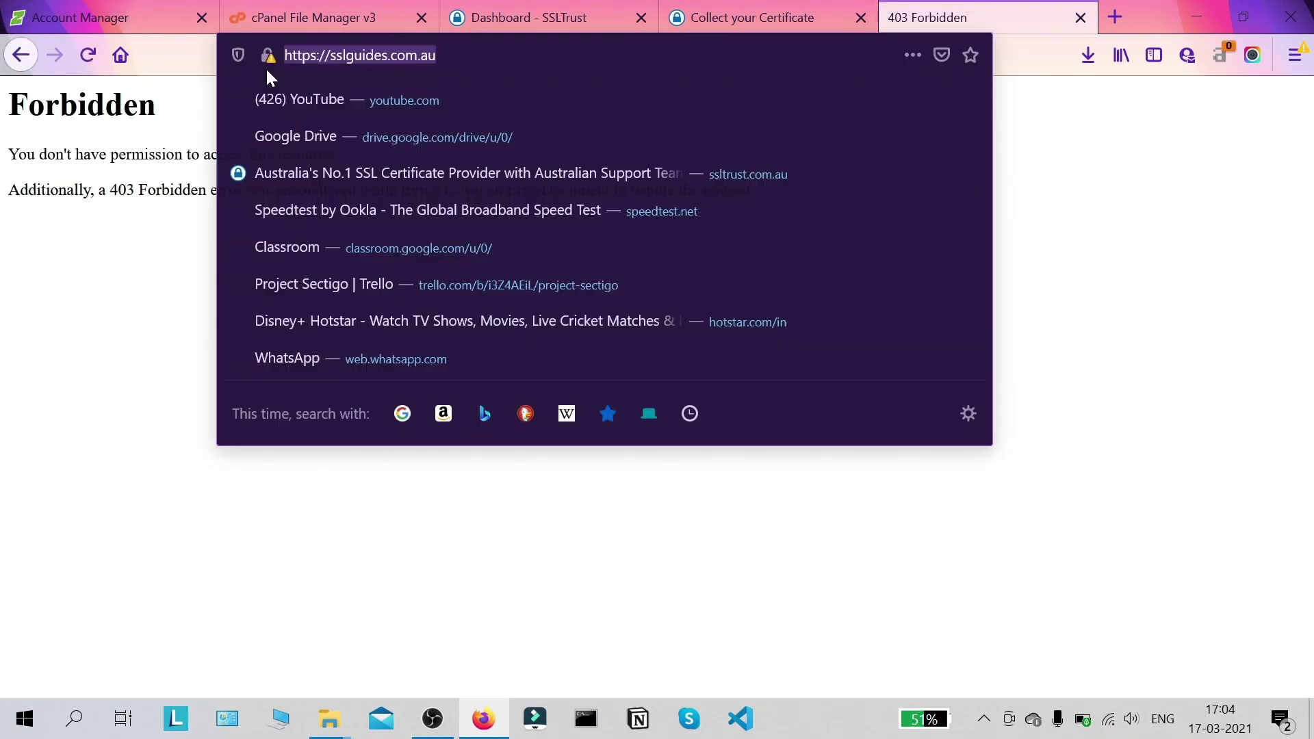
{"action": "left_click", "coordinate": [264, 59]}
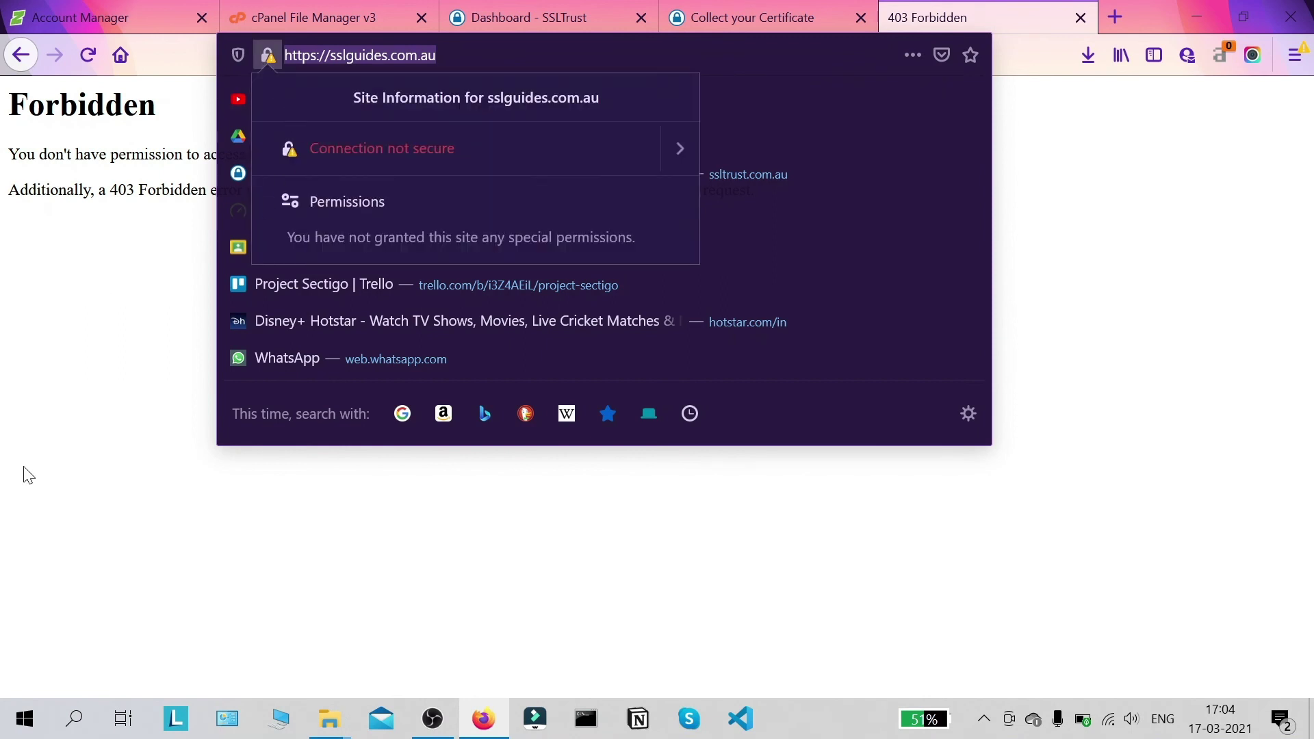
{"action": "left_click", "coordinate": [78, 524]}
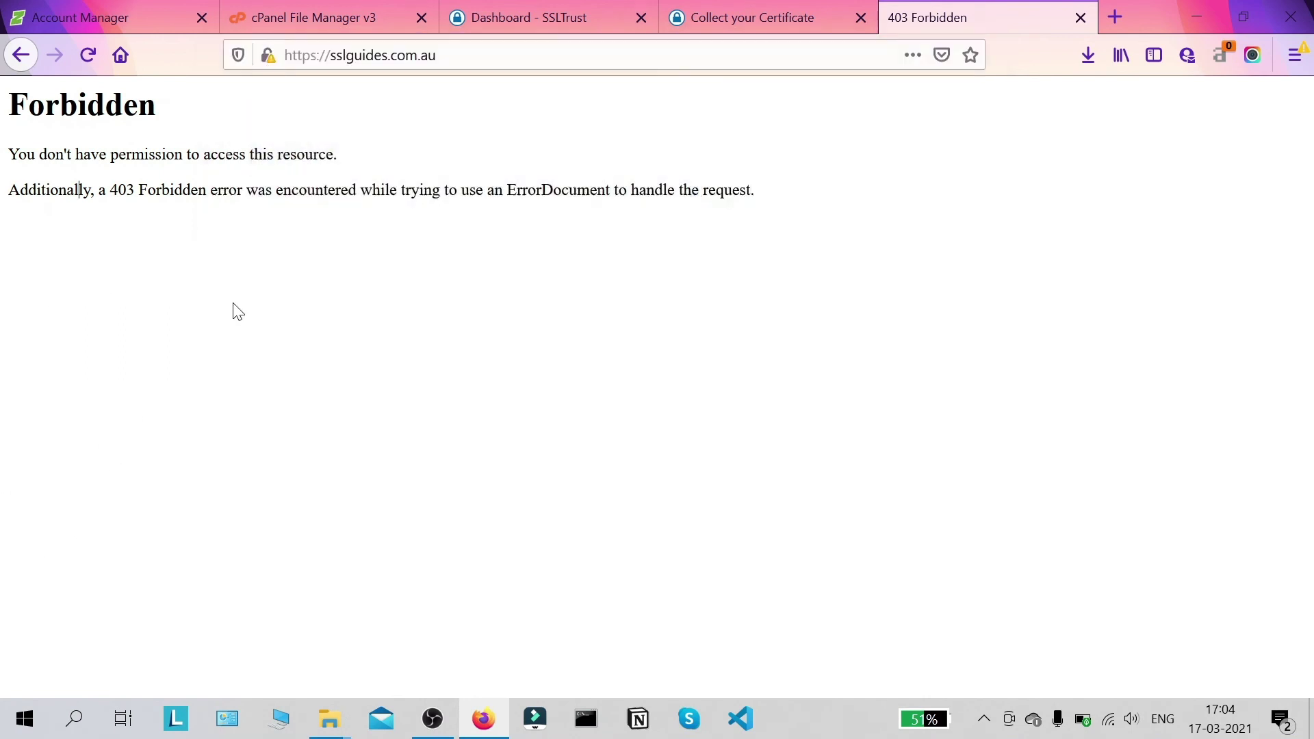
{"action": "left_click_drag", "start_coordinate": [787, 207], "coordinate": [27, 104]}
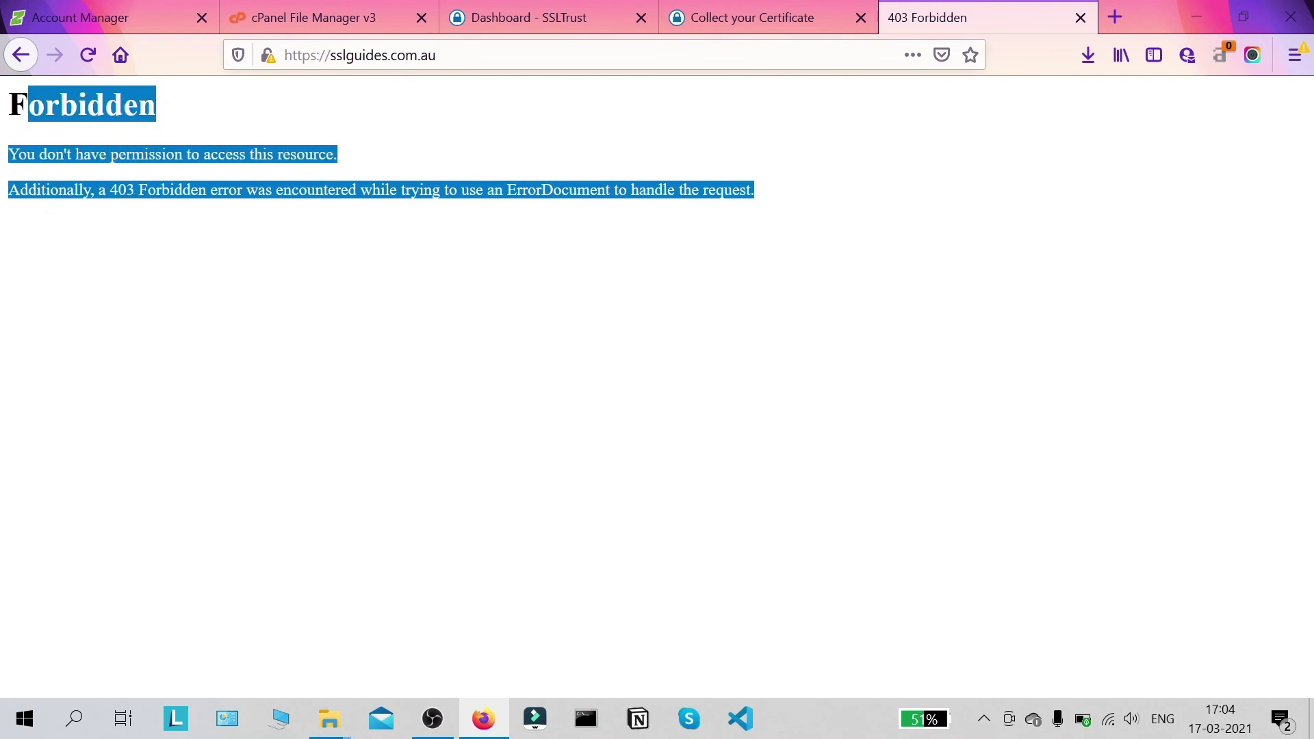
{"action": "left_click", "coordinate": [127, 15]}
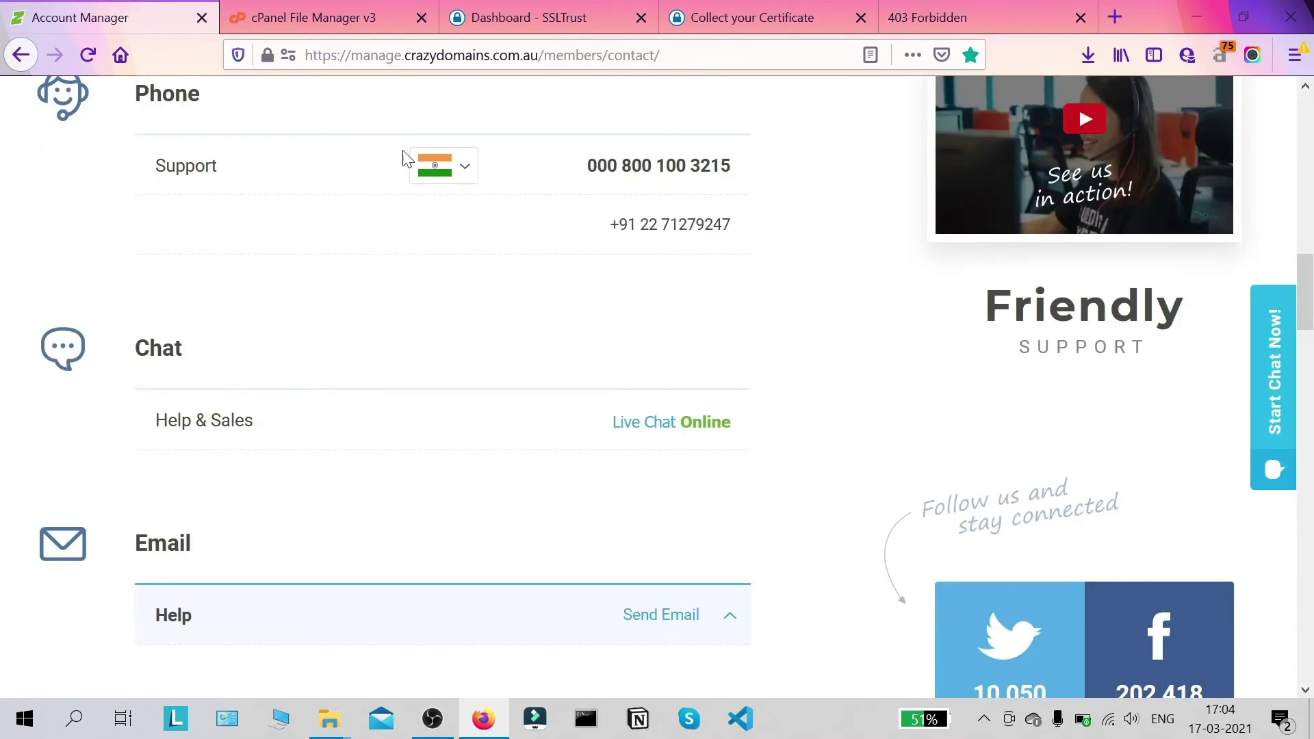
{"action": "scroll", "coordinate": [525, 308], "scroll_direction": "down", "scroll_amount": 1}
{"action": "middle_click", "coordinate": [449, 256]}
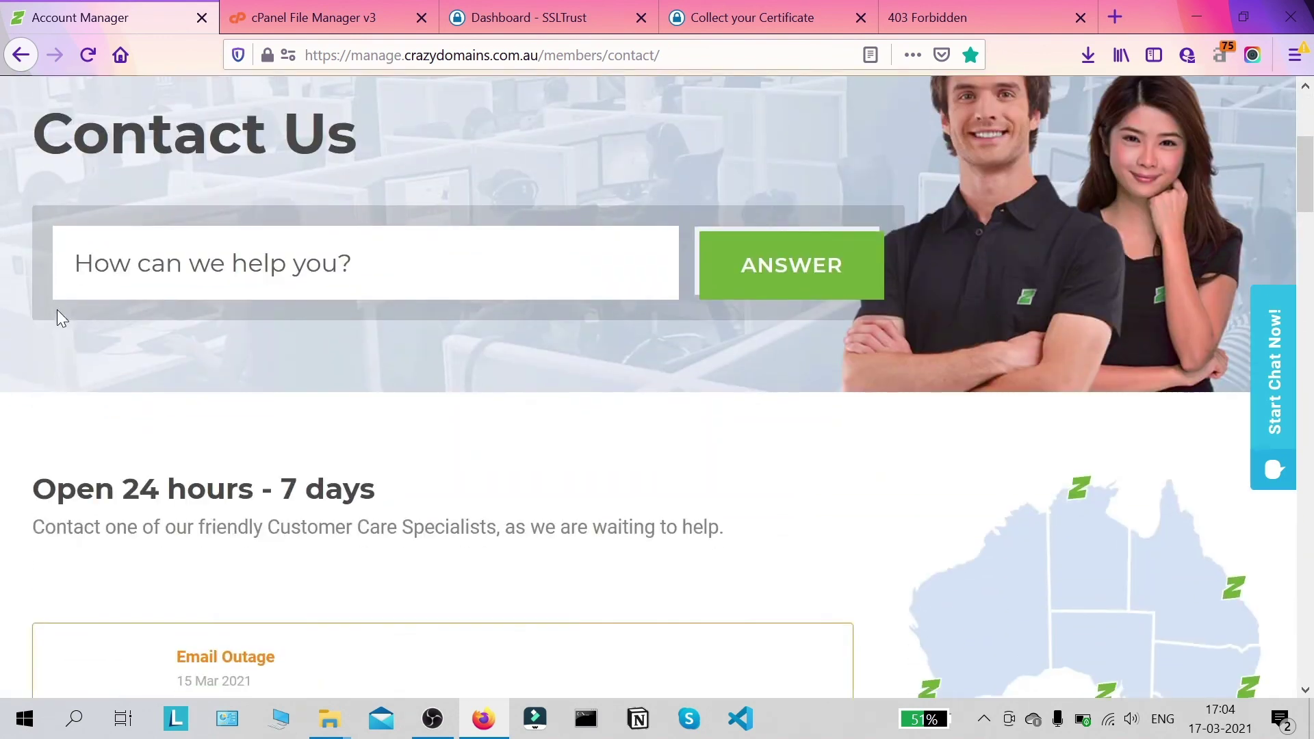
{"action": "scroll", "coordinate": [425, 337], "scroll_direction": "down", "scroll_amount": 4}
{"action": "middle_click", "coordinate": [446, 331]}
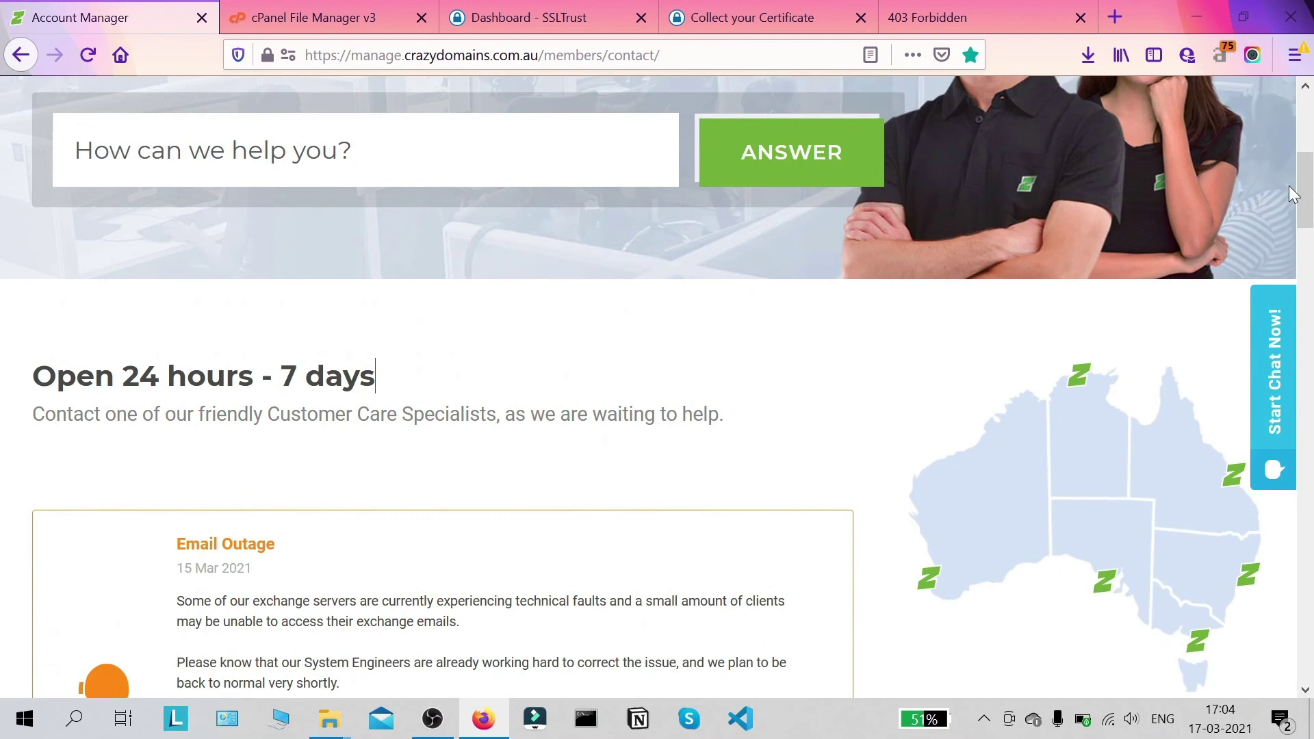
{"action": "scroll", "coordinate": [1304, 215], "scroll_direction": "up", "scroll_amount": 3}
{"action": "scroll", "coordinate": [1304, 215], "scroll_direction": "up", "scroll_amount": 3}
{"action": "scroll", "coordinate": [842, 280], "scroll_direction": "down", "scroll_amount": 4}
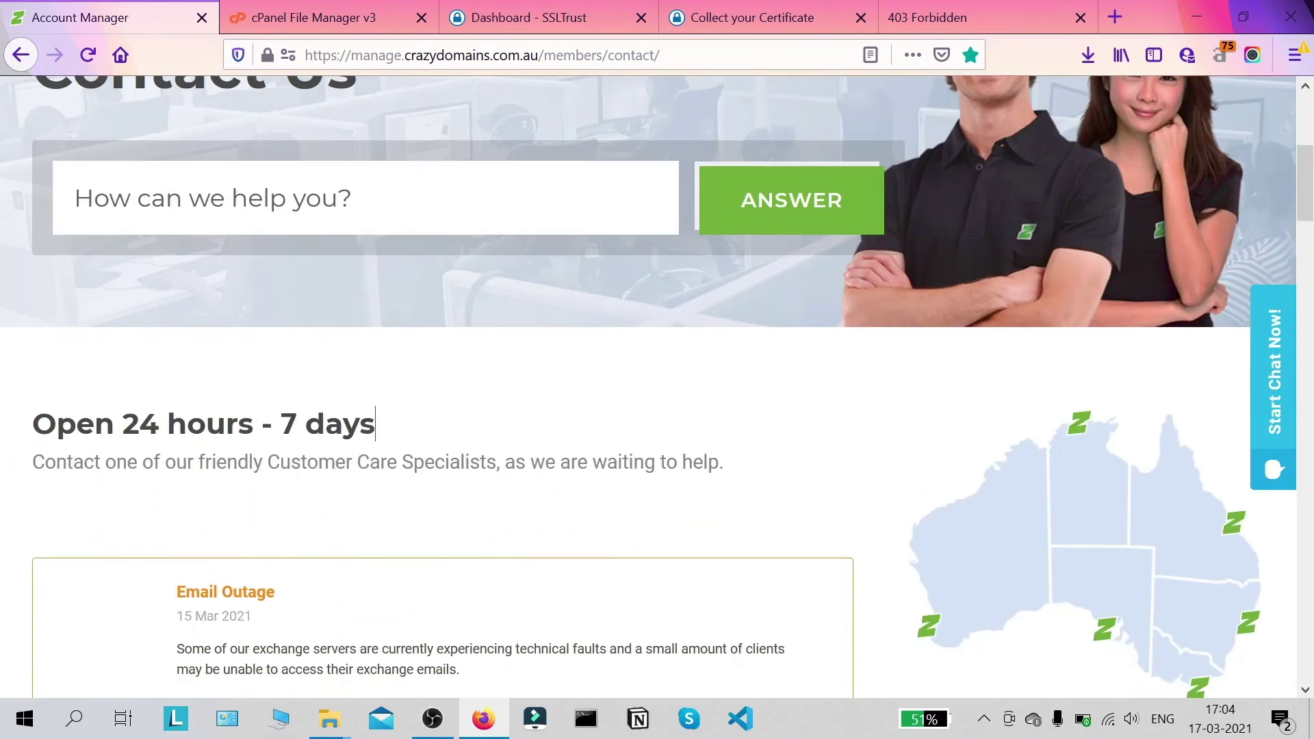
{"action": "middle_click", "coordinate": [715, 466]}
{"action": "left_click", "coordinate": [729, 290]}
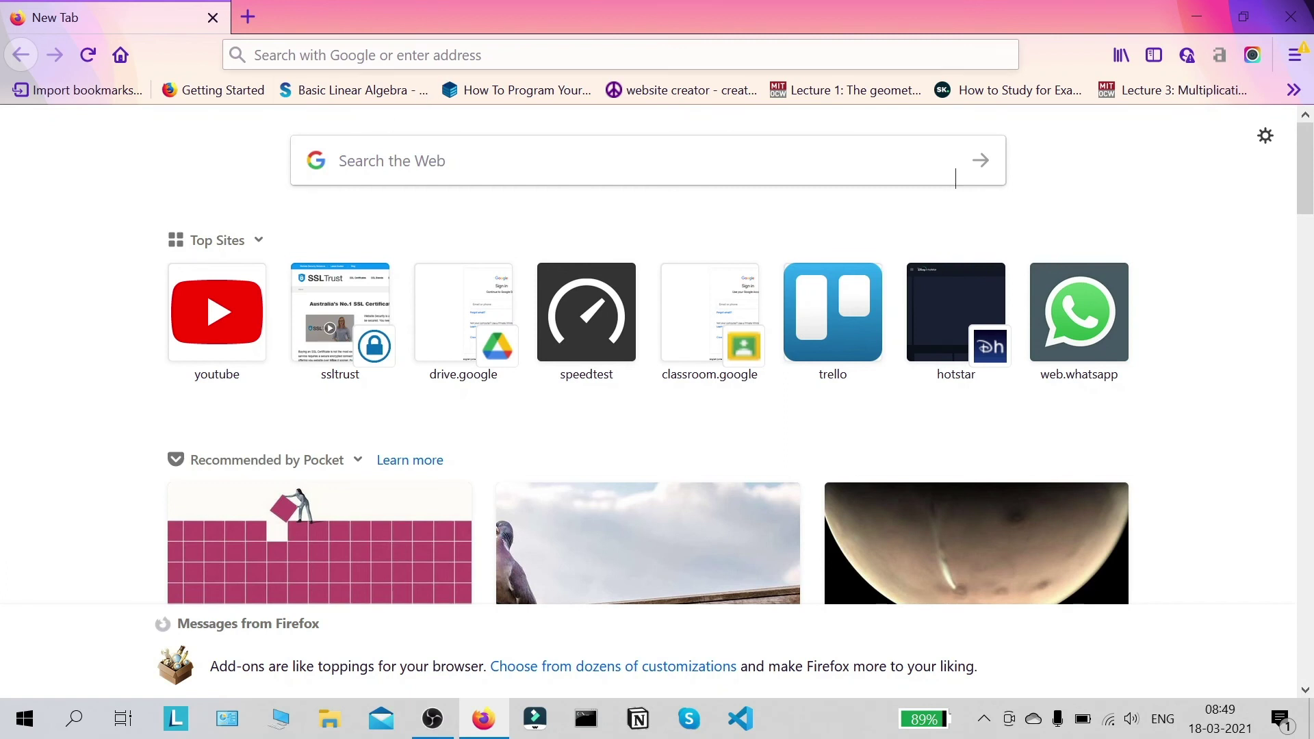
{"action": "key", "text": "ctrl+l"}
{"action": "type", "text": "htt"}
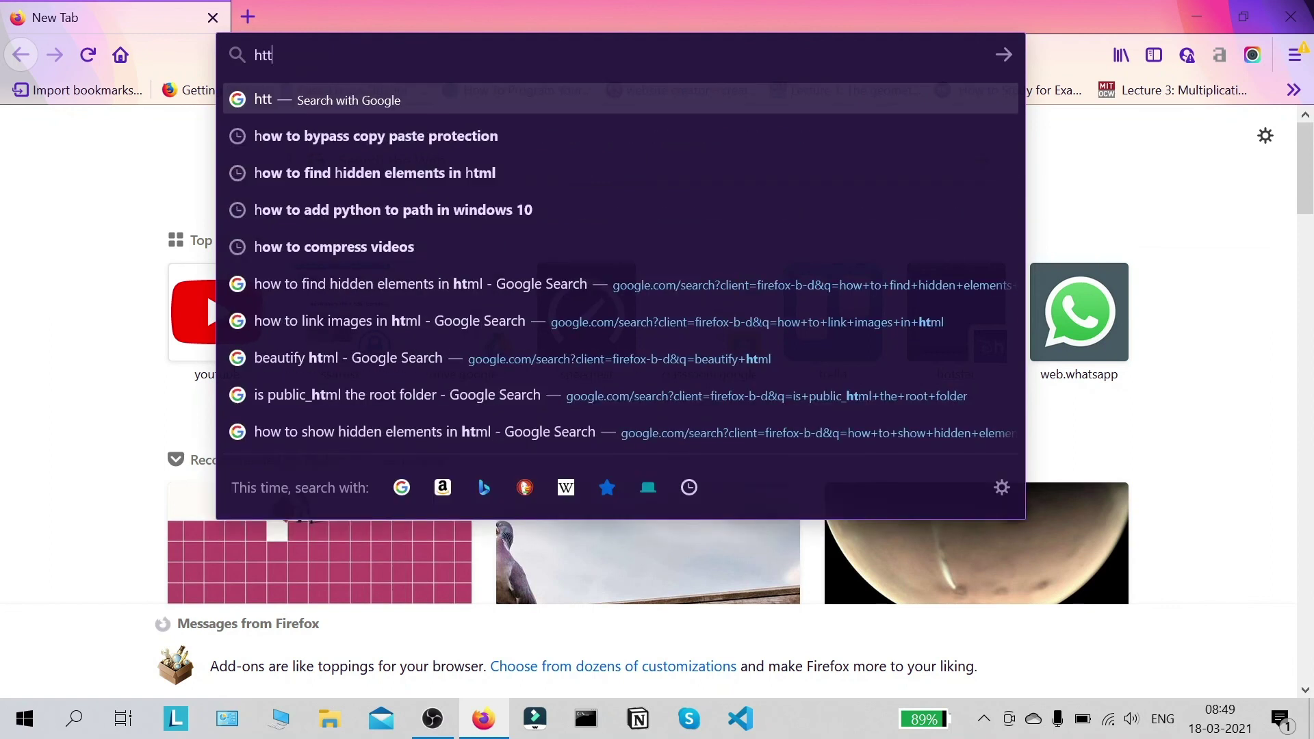
{"action": "type", "text": "ps://sslguides.com.au"}
{"action": "key", "text": "Return"}
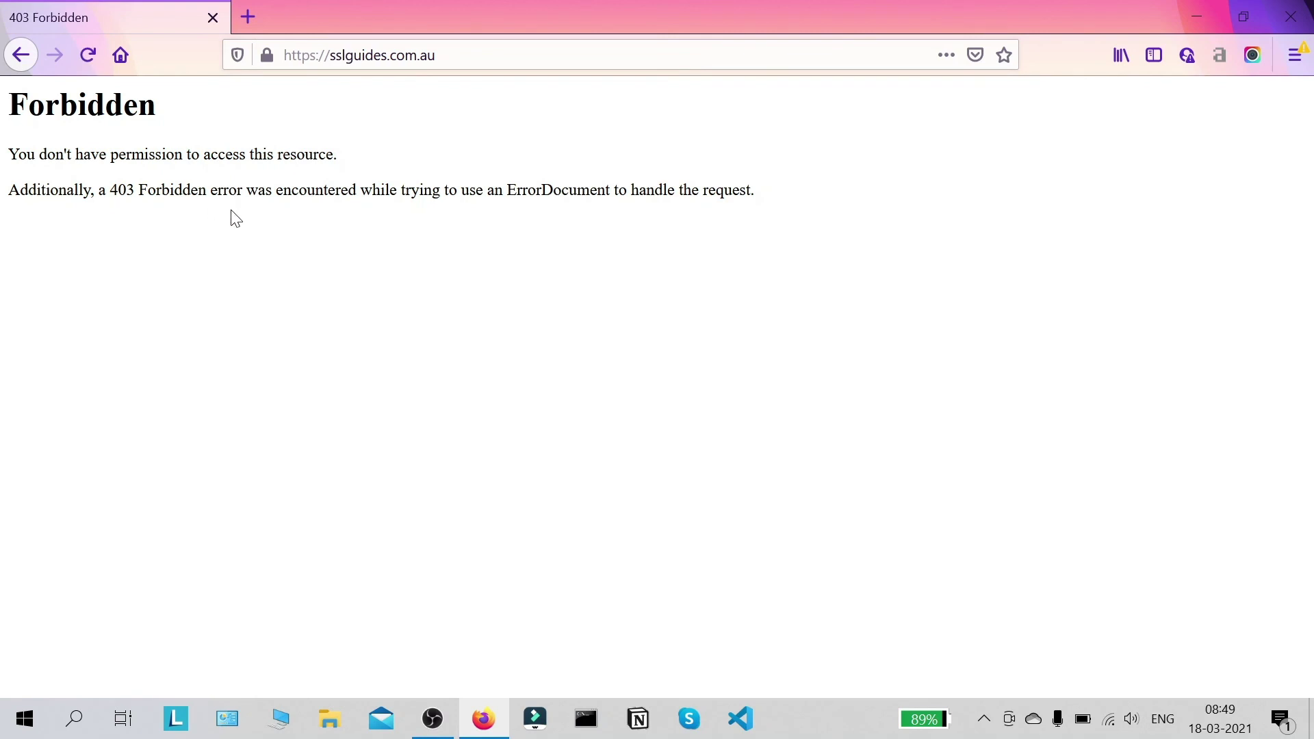
{"action": "left_click_drag", "start_coordinate": [647, 211], "coordinate": [276, 155]}
{"action": "left_click", "coordinate": [383, 154]}
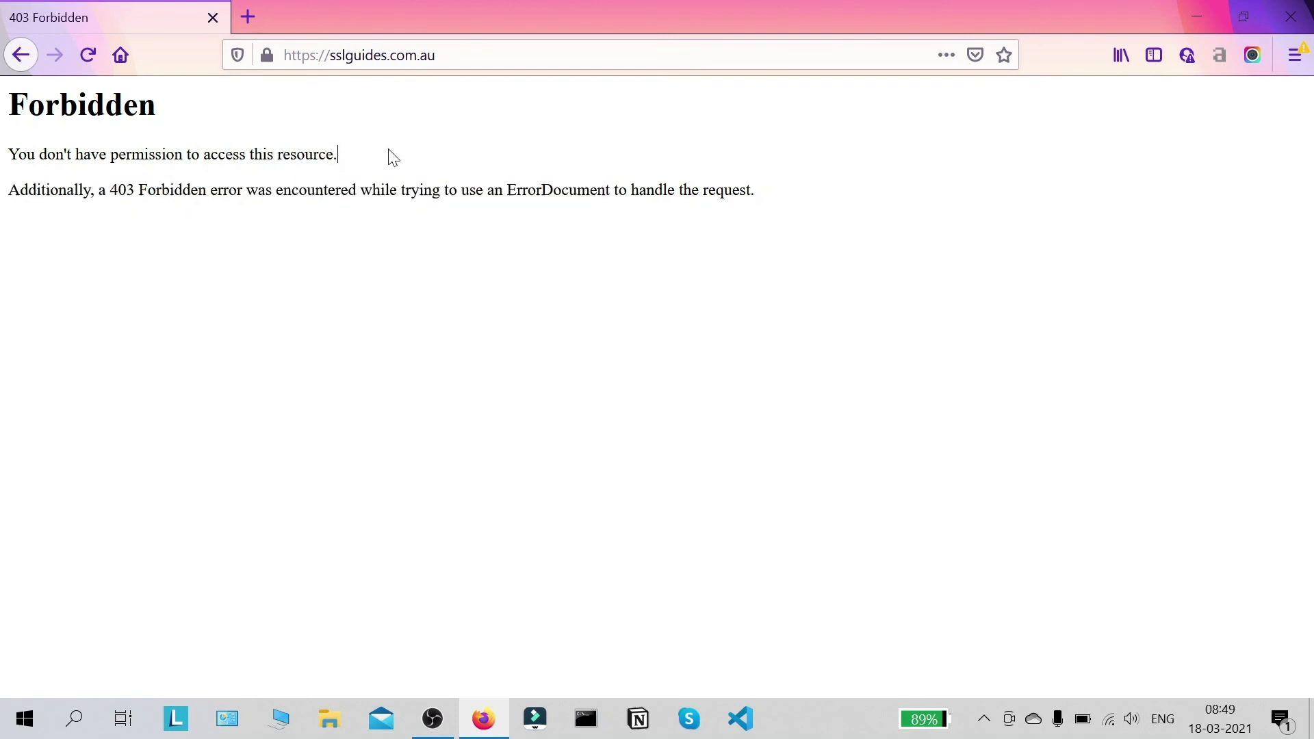
{"action": "left_click", "coordinate": [267, 55]}
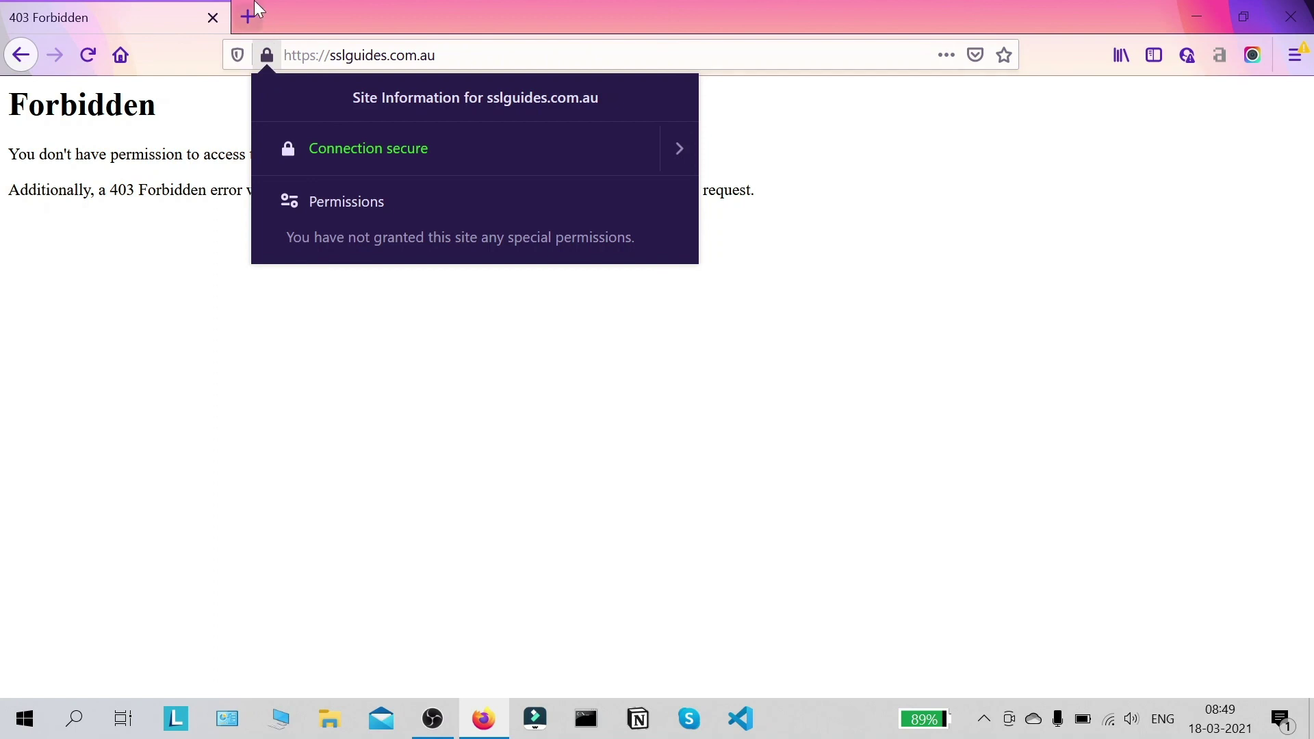
{"action": "left_click", "coordinate": [247, 381]}
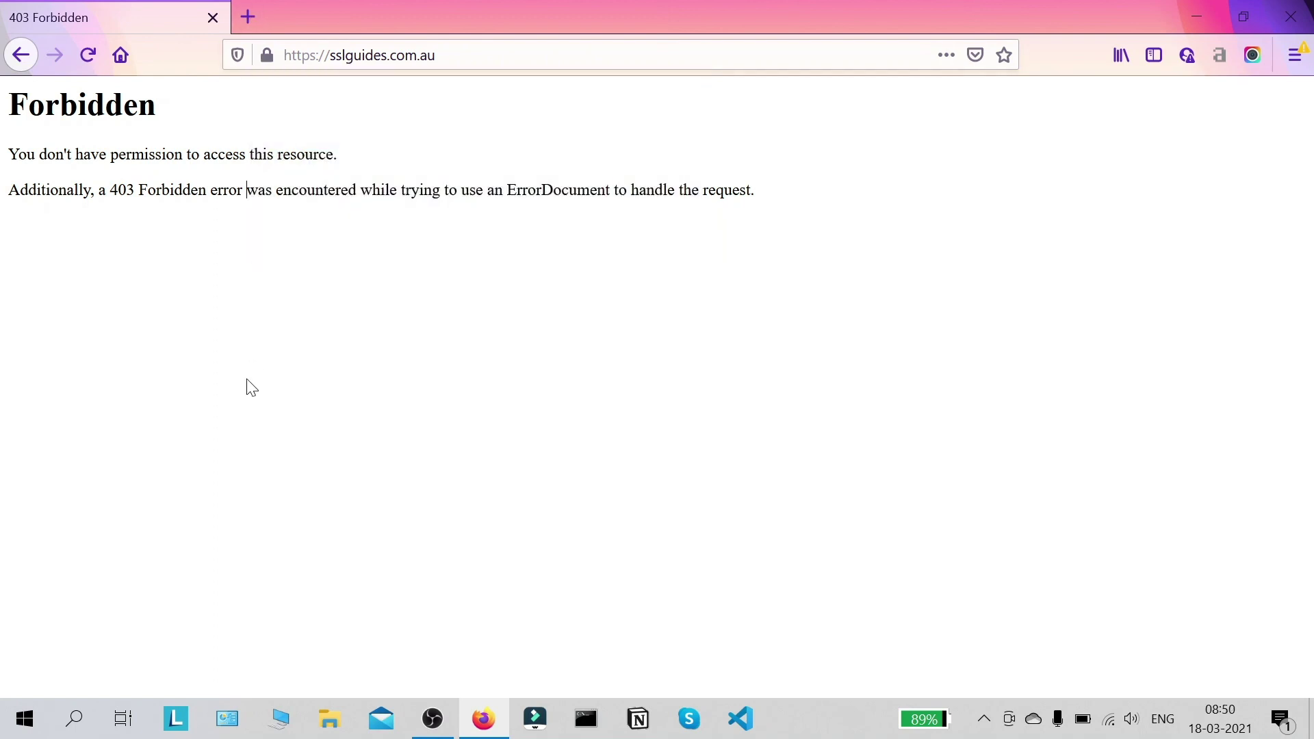
Step: Load ssllabs.com in a new browser tab
{"action": "left_click", "coordinate": [246, 13]}
{"action": "type", "text": "ssllabs.com"}
{"action": "key", "text": "Return"}
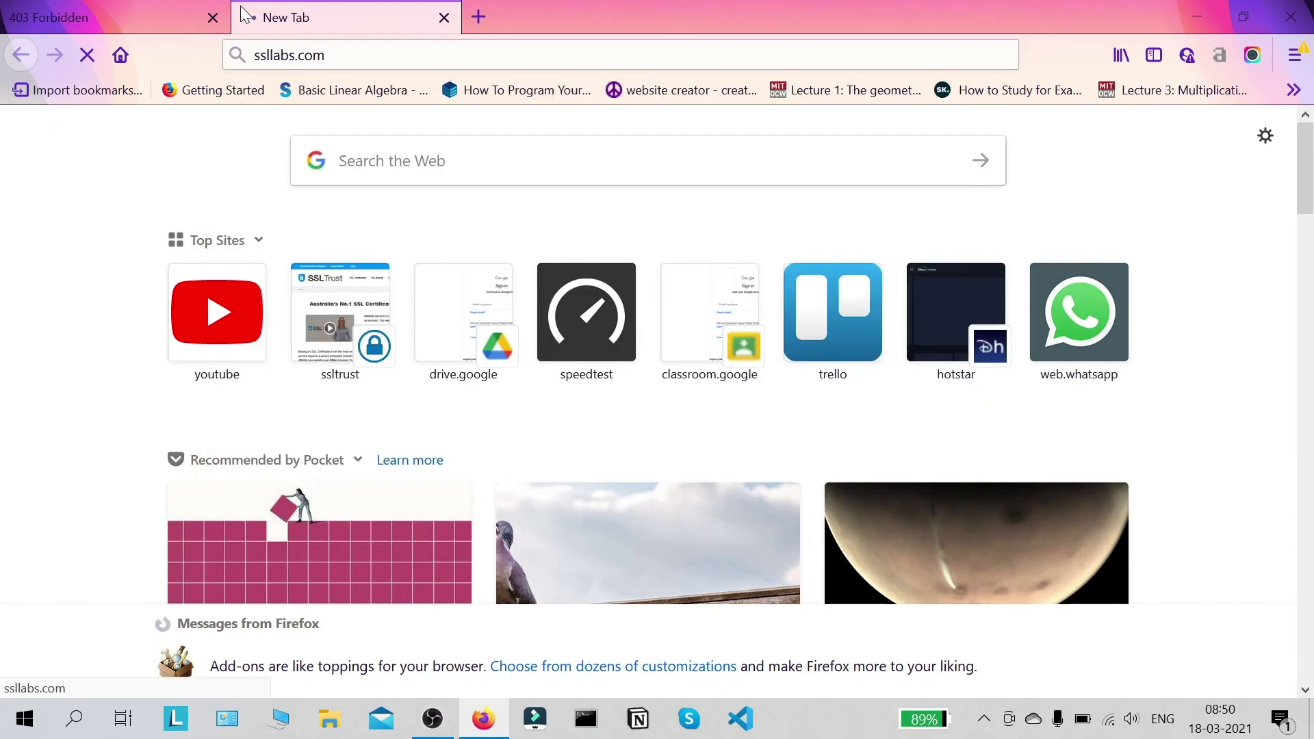
{"action": "left_click", "coordinate": [167, 13]}
{"action": "left_click", "coordinate": [383, 55]}
{"action": "key", "text": "ctrl+c"}
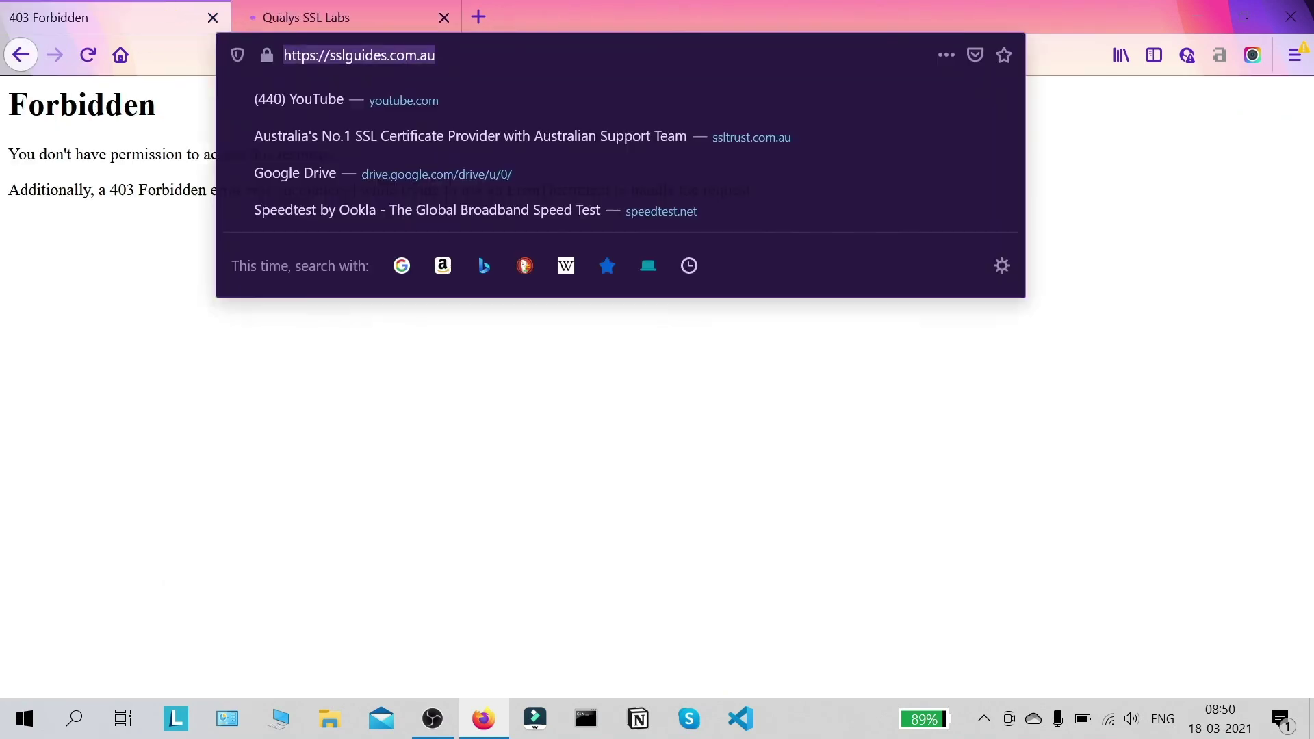
{"action": "left_click", "coordinate": [310, 10]}
{"action": "left_click", "coordinate": [989, 240]}
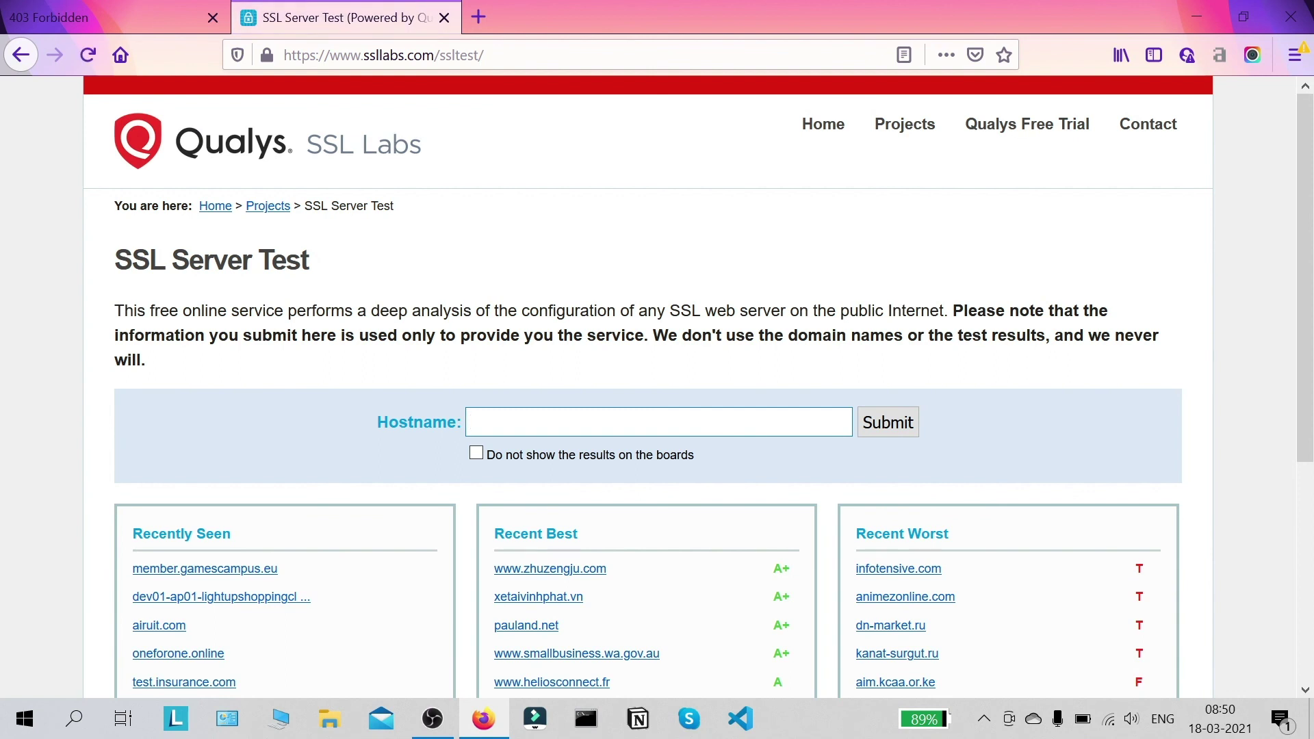
{"action": "key", "text": "ctrl+v"}
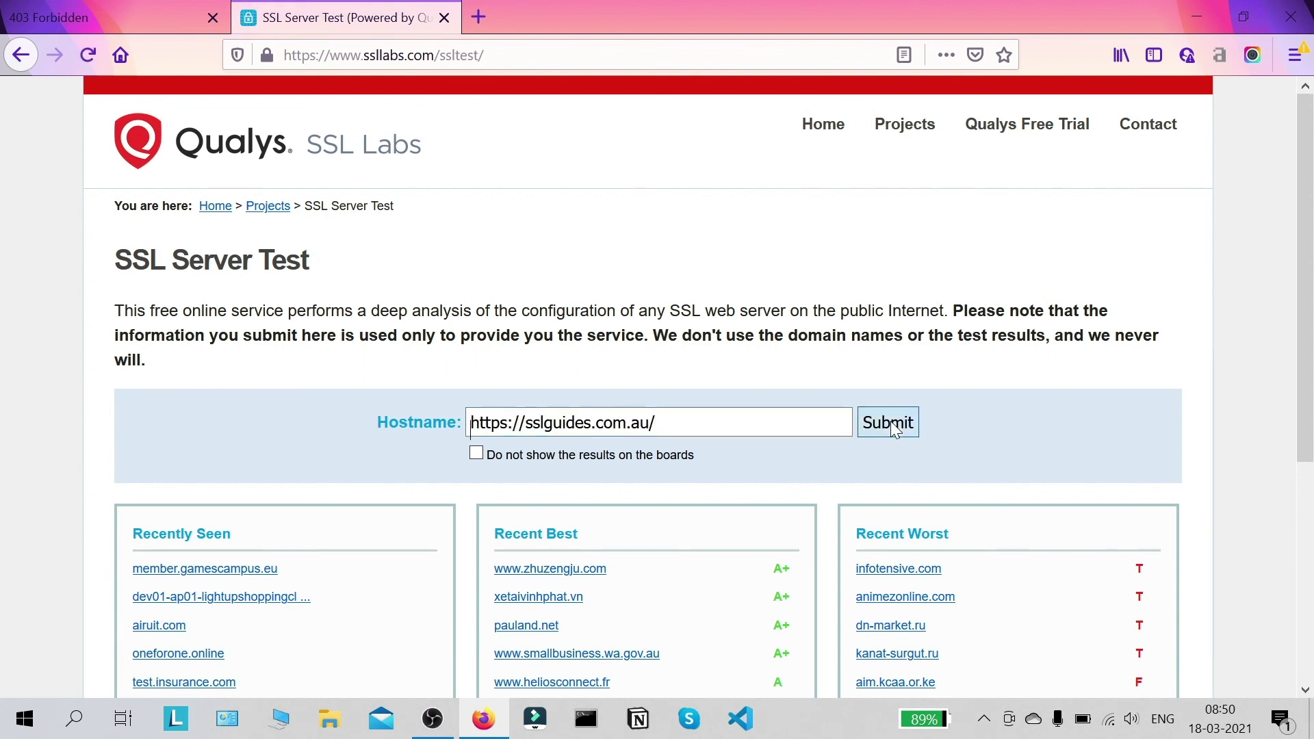
{"action": "left_click", "coordinate": [889, 421]}
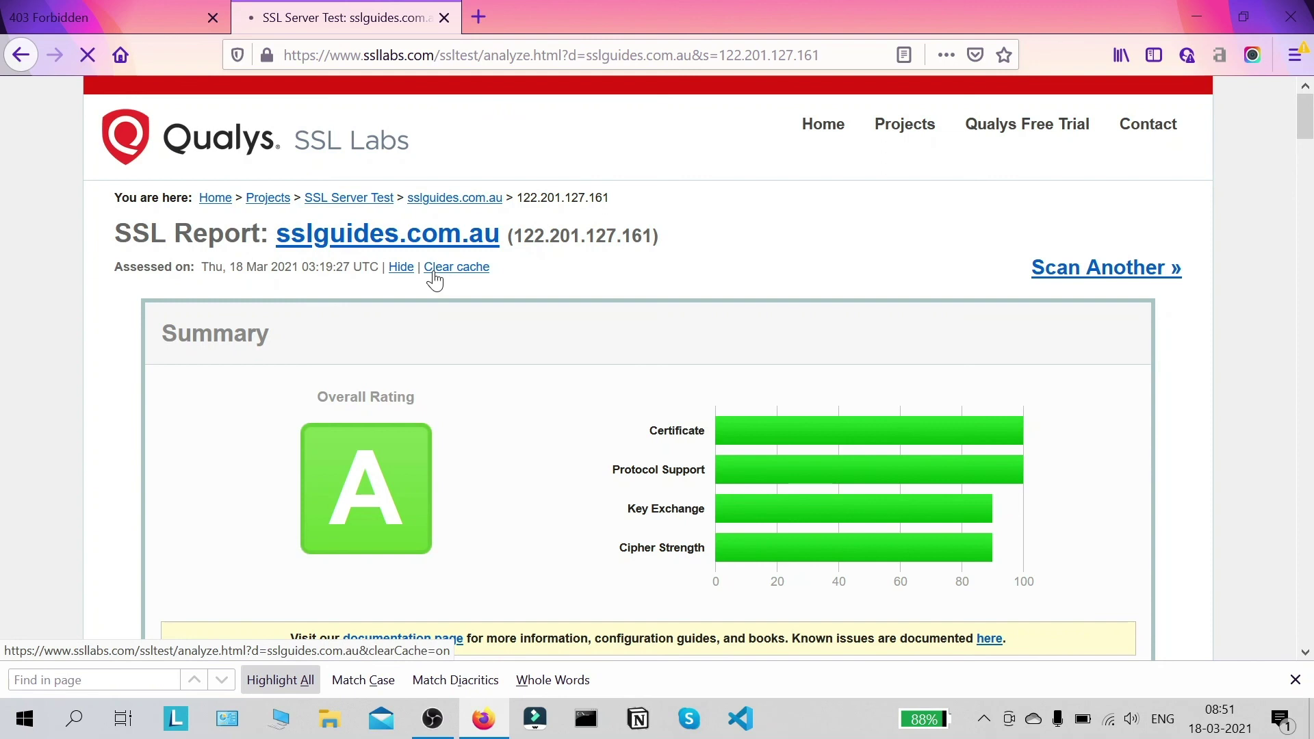
Step: Clear the cache to rerun the sslguides.com.au assessment, then scroll the A-rated report
{"action": "left_click", "coordinate": [433, 271]}
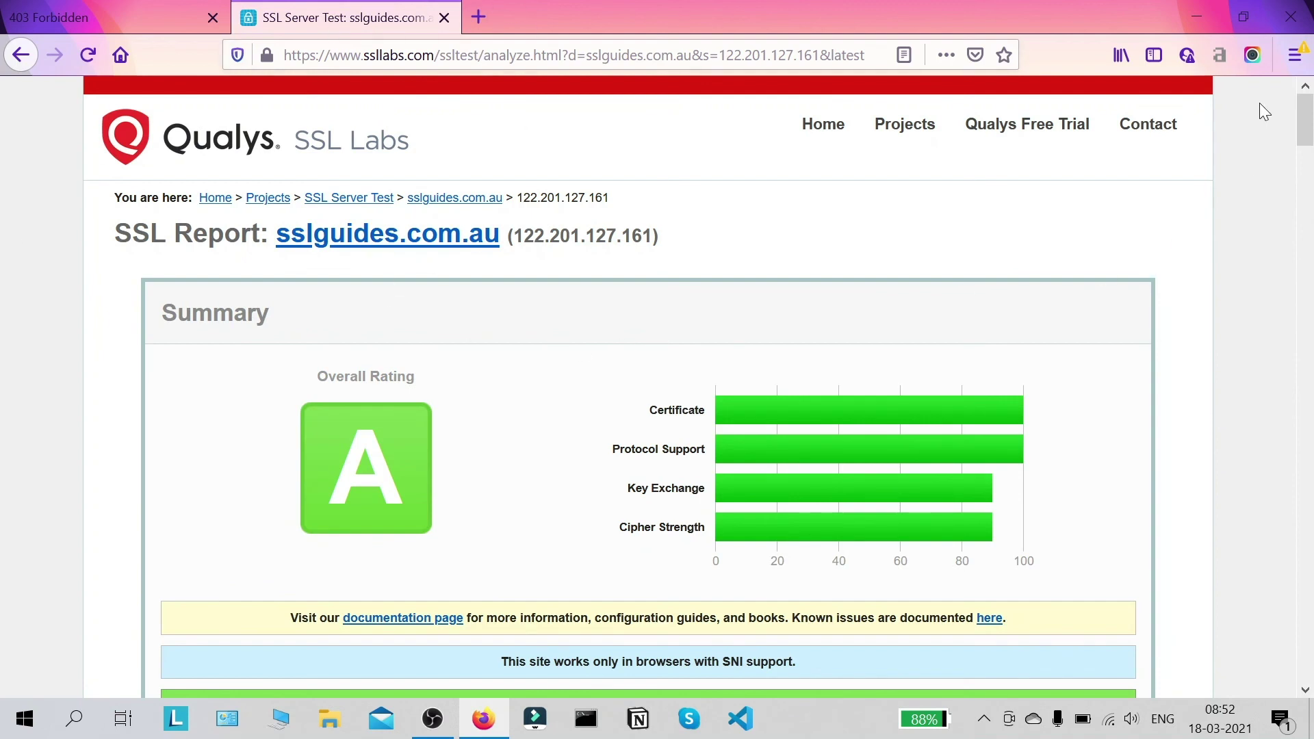
{"action": "left_click_drag", "start_coordinate": [1307, 134], "coordinate": [1309, 127]}
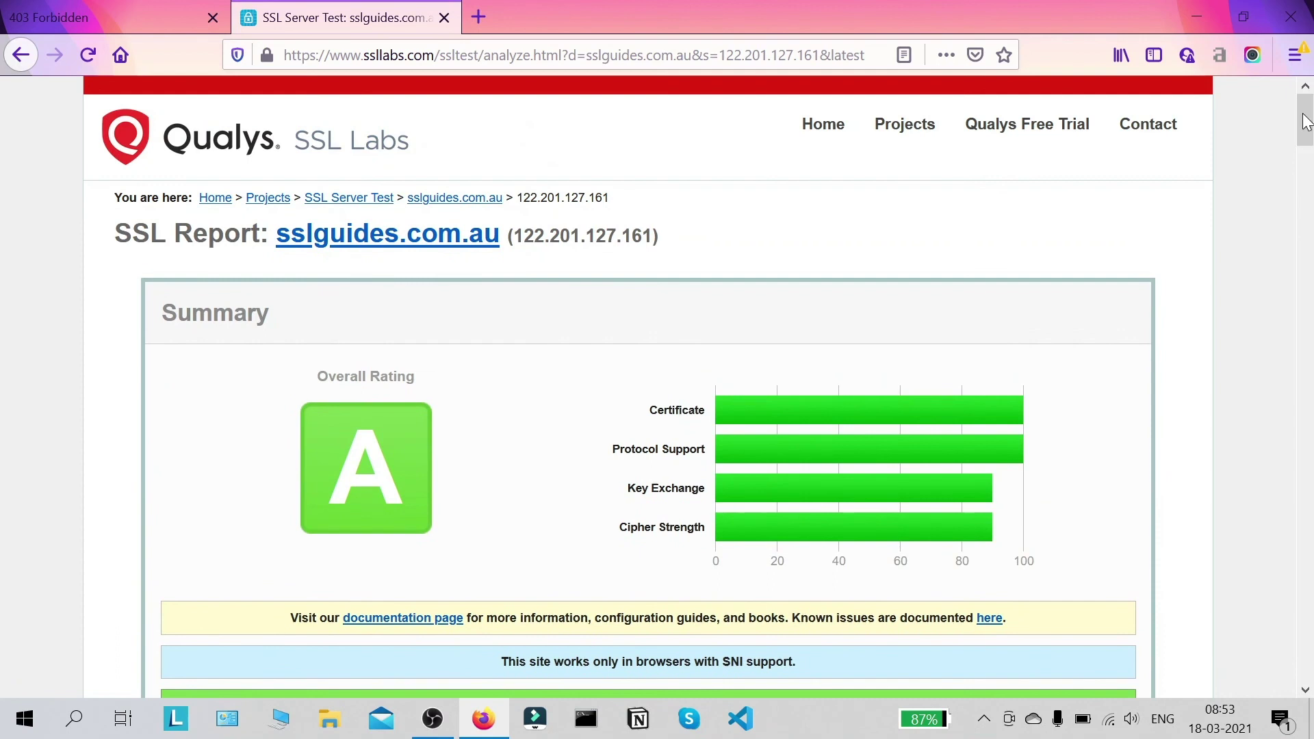